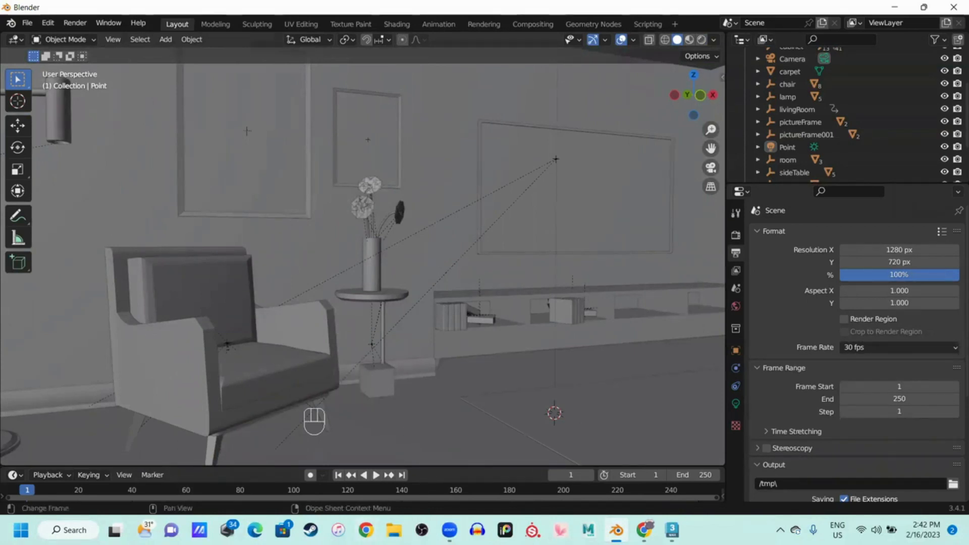
Switch to the Module 6 presentation in Chrome and go to the Adding Textures slide
{"action": "key", "text": "alt+Tab"}
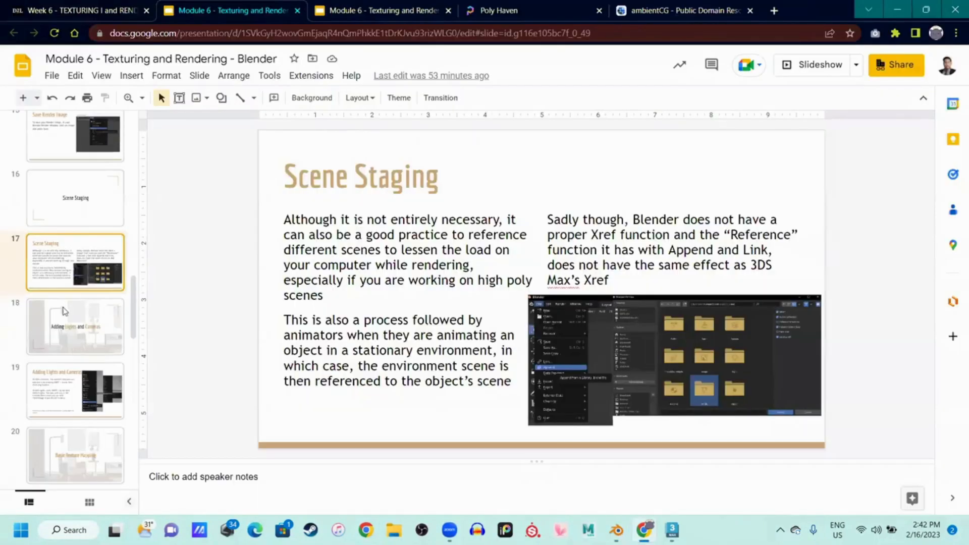
{"action": "scroll", "coordinate": [65, 311], "scroll_direction": "down", "scroll_amount": 5}
{"action": "left_click", "coordinate": [66, 328]}
{"action": "left_click", "coordinate": [71, 383]}
{"action": "left_click", "coordinate": [75, 323]}
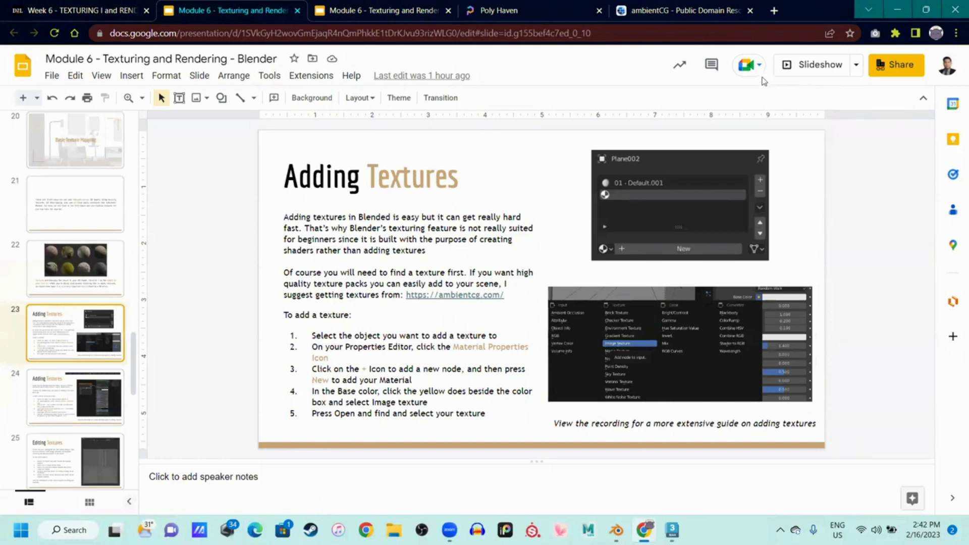
View the Poly Haven and ambientCG home pages and highlight each site's web address
{"action": "left_click", "coordinate": [576, 11]}
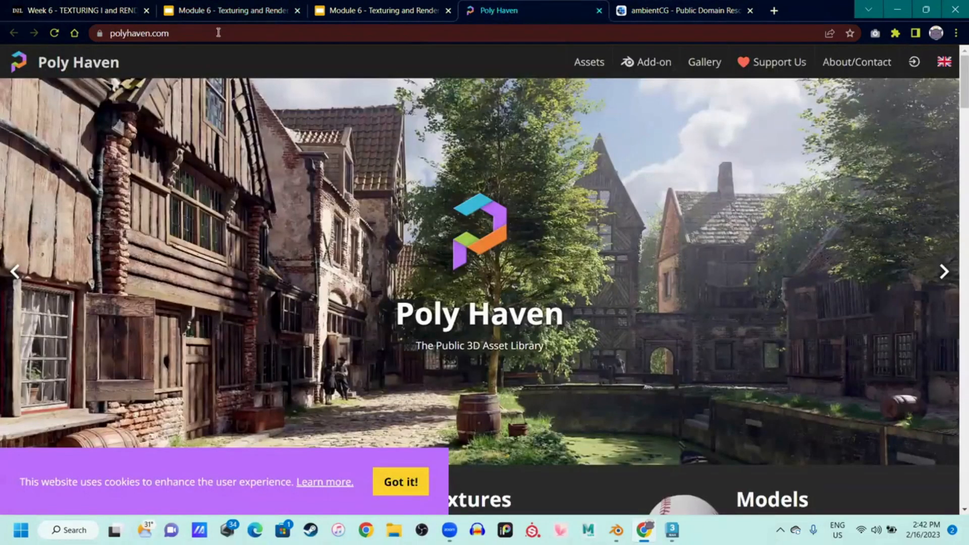
{"action": "left_click", "coordinate": [218, 33]}
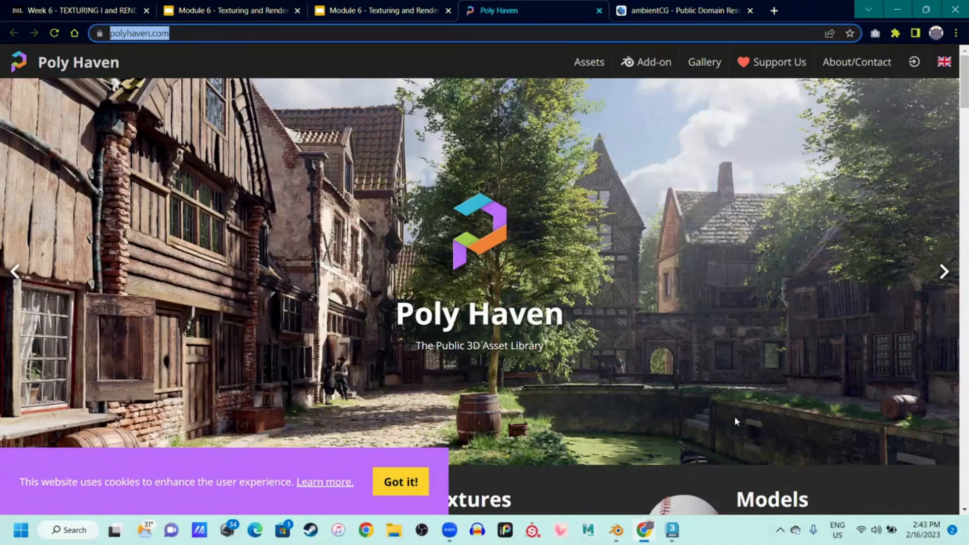
{"action": "left_click", "coordinate": [682, 10]}
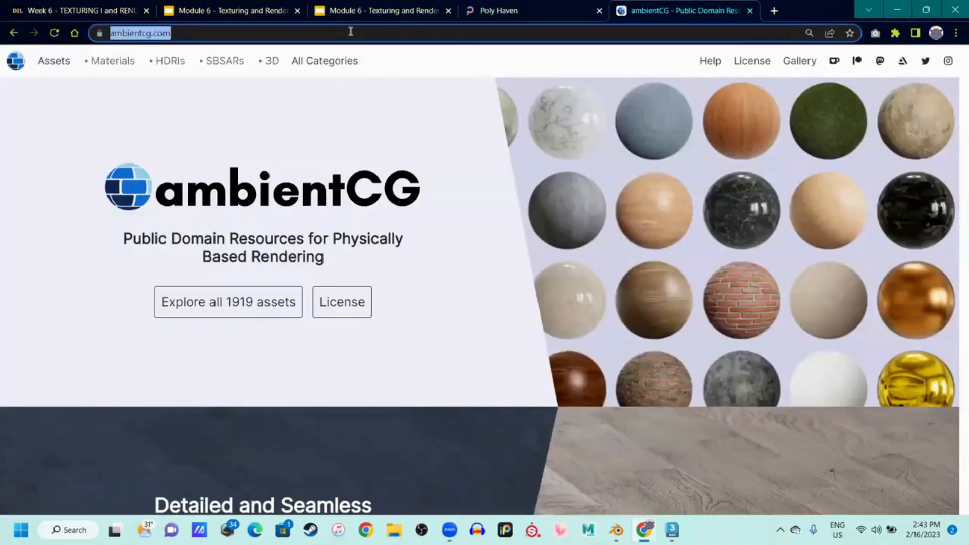
{"action": "left_click", "coordinate": [515, 116]}
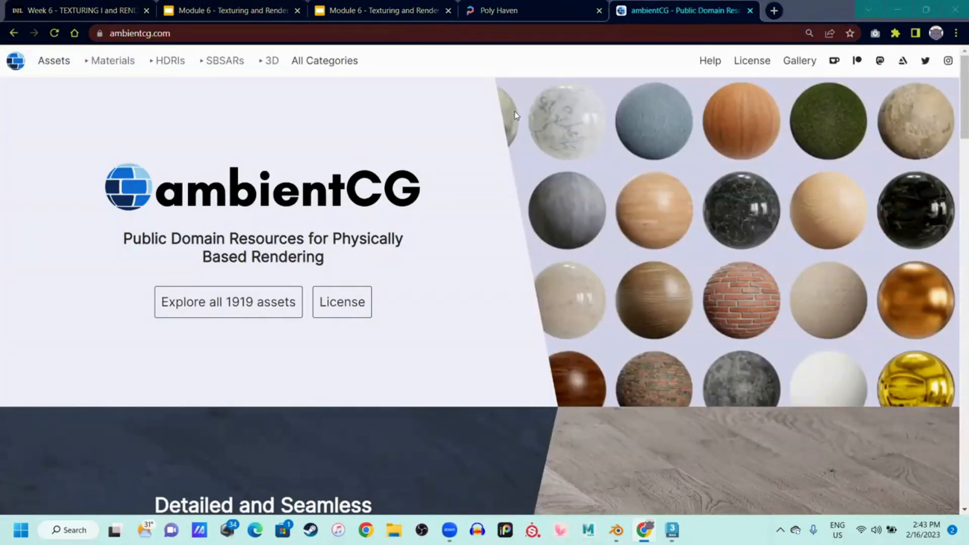
Review the HDRIs, Textures and Models categories on the Poly Haven home page and open its texture library
{"action": "left_click", "coordinate": [513, 7]}
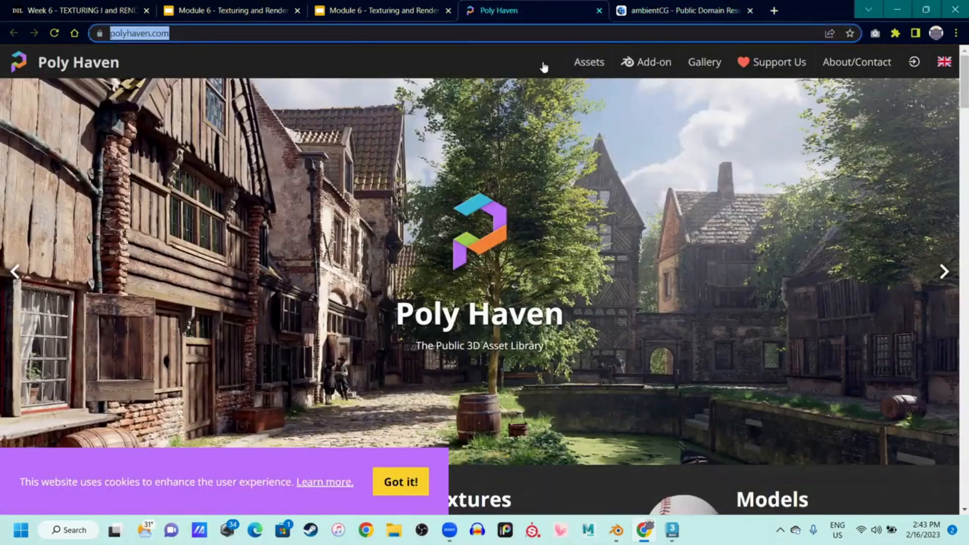
{"action": "scroll", "coordinate": [508, 182], "scroll_direction": "down", "scroll_amount": 1}
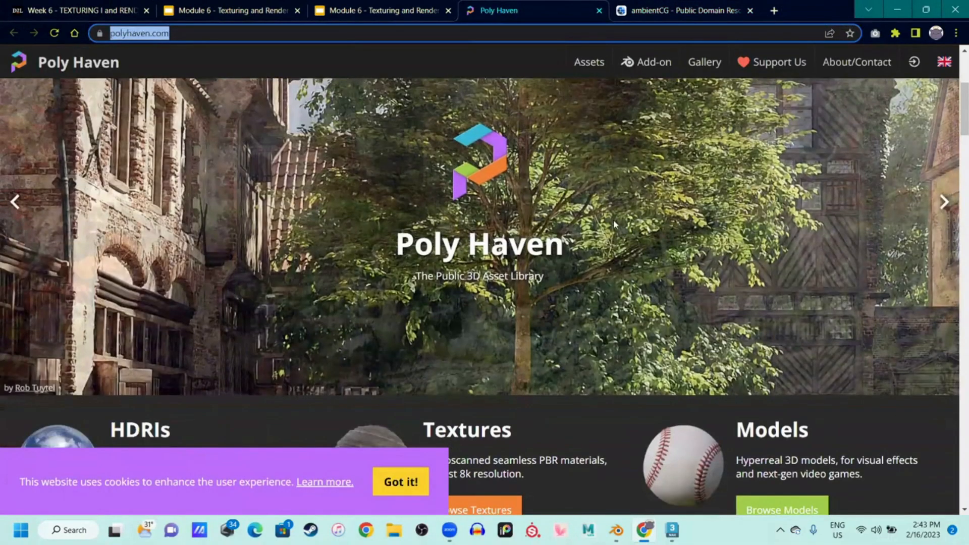
{"action": "scroll", "coordinate": [613, 220], "scroll_direction": "down", "scroll_amount": 1}
{"action": "scroll", "coordinate": [298, 253], "scroll_direction": "down", "scroll_amount": 2}
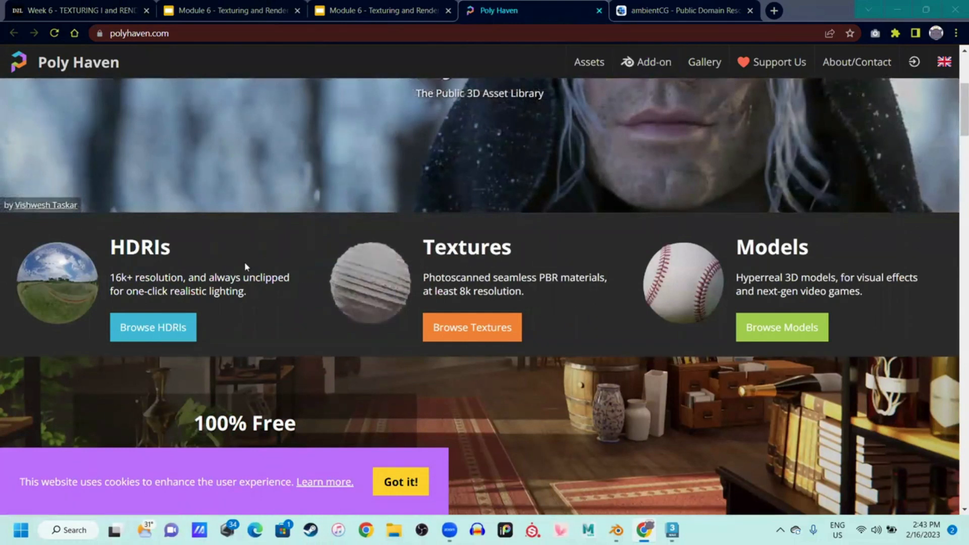
{"action": "left_click", "coordinate": [679, 10]}
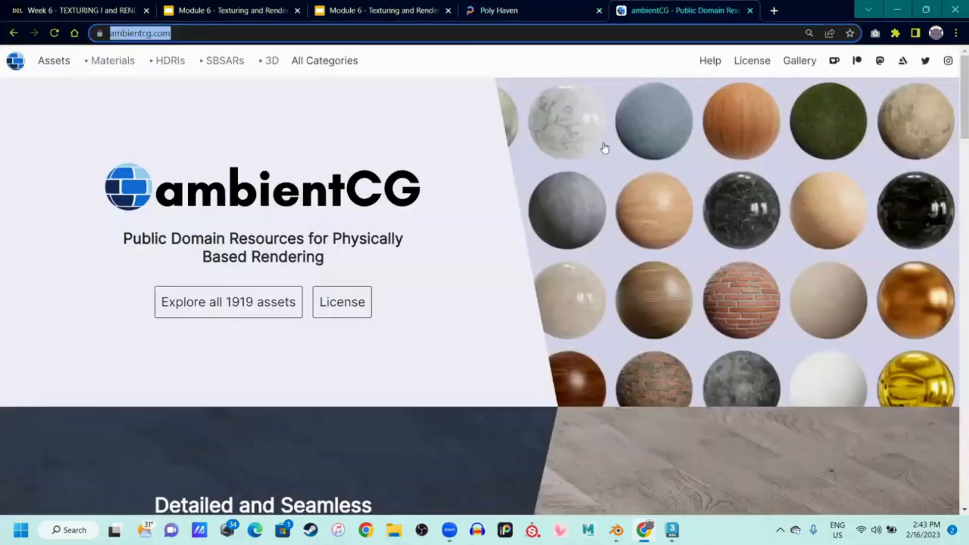
{"action": "left_click", "coordinate": [504, 6]}
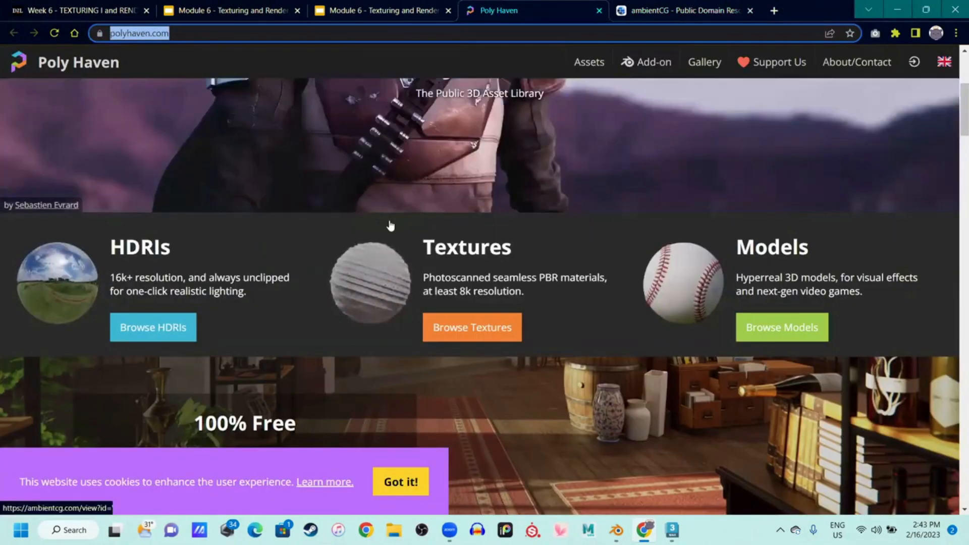
{"action": "left_click", "coordinate": [481, 335]}
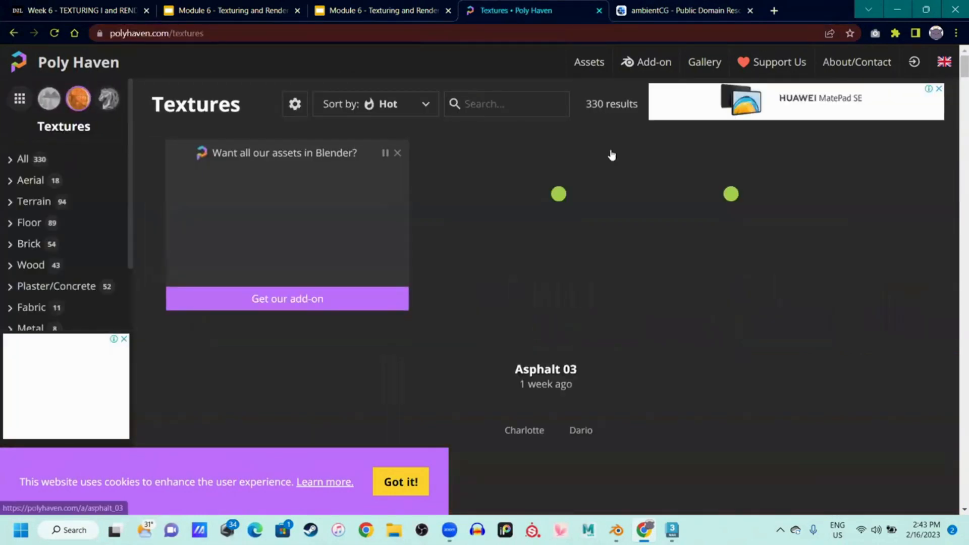
Open the Materials category on ambientCG and browse the available material samples
{"action": "left_click", "coordinate": [659, 11]}
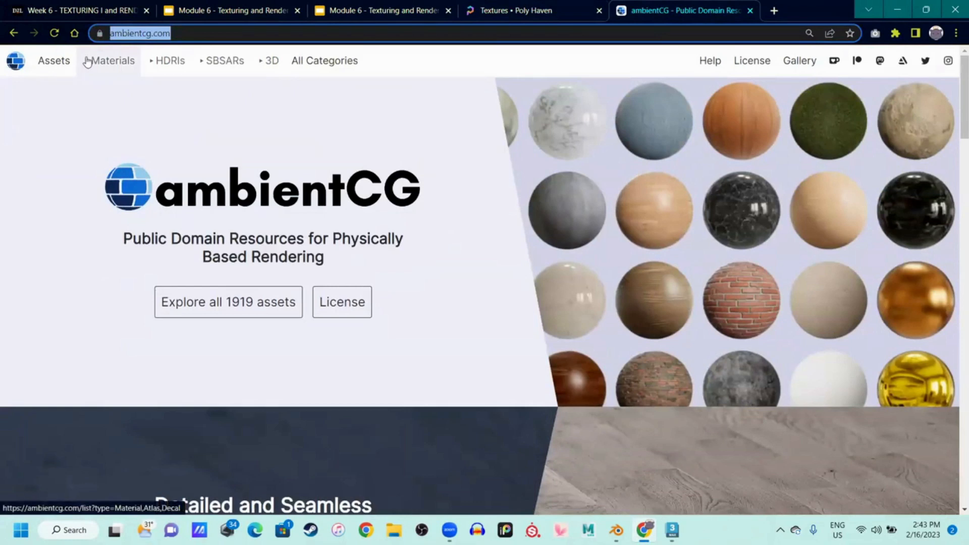
{"action": "left_click", "coordinate": [87, 61]}
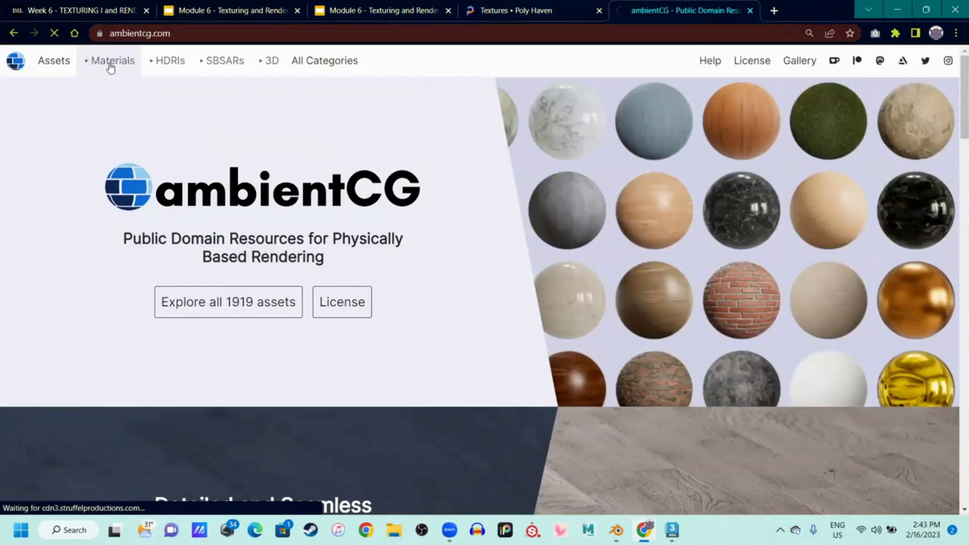
{"action": "scroll", "coordinate": [487, 243], "scroll_direction": "down", "scroll_amount": 5}
{"action": "scroll", "coordinate": [485, 238], "scroll_direction": "up", "scroll_amount": 2}
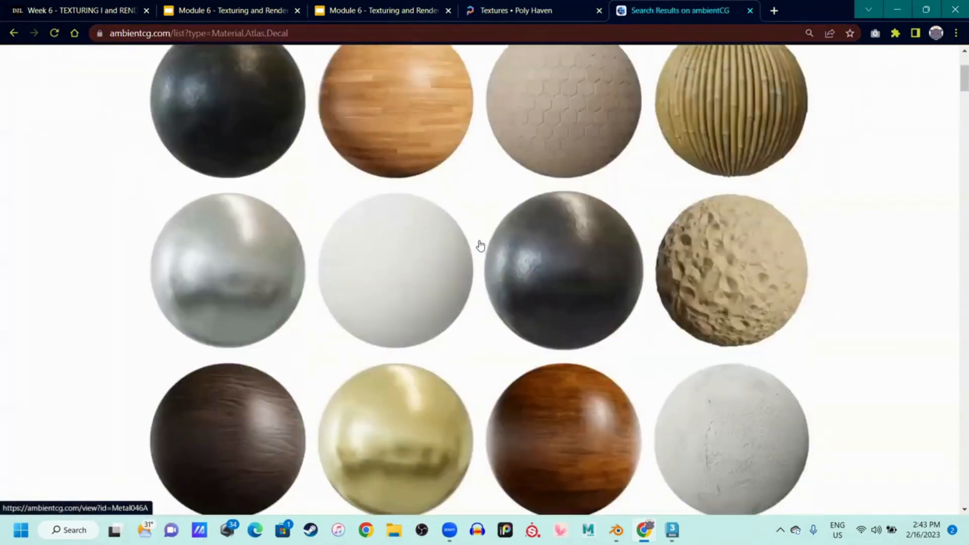
{"action": "scroll", "coordinate": [474, 255], "scroll_direction": "up", "scroll_amount": 3}
{"action": "scroll", "coordinate": [485, 313], "scroll_direction": "down", "scroll_amount": 7}
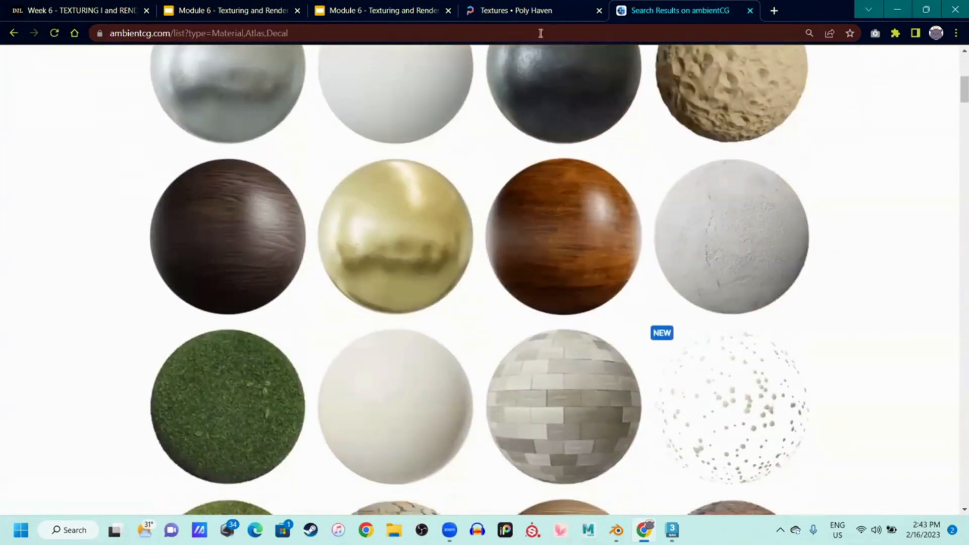
Return to Poly Haven's texture library, browse it and open the Japanese Stone Wall texture
{"action": "left_click", "coordinate": [535, 10]}
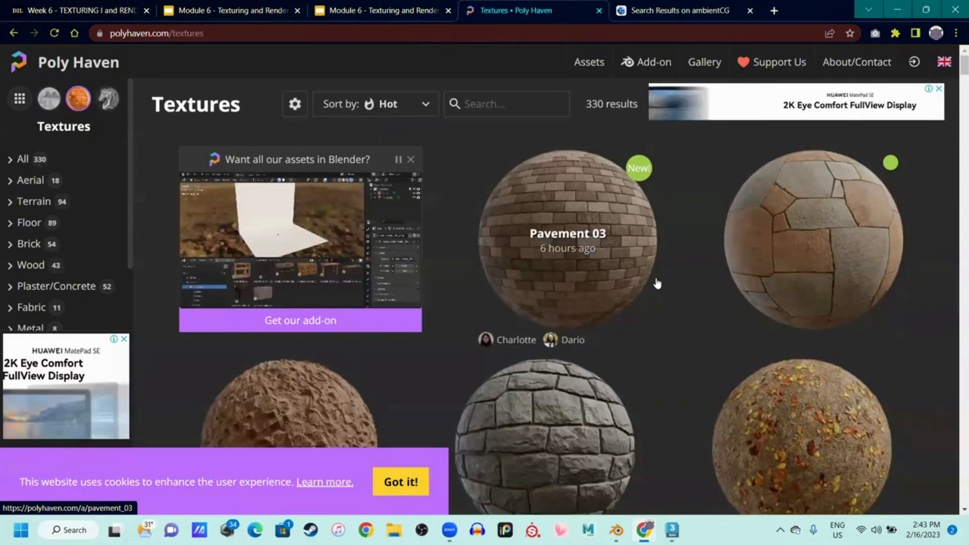
{"action": "scroll", "coordinate": [672, 412], "scroll_direction": "down", "scroll_amount": 3}
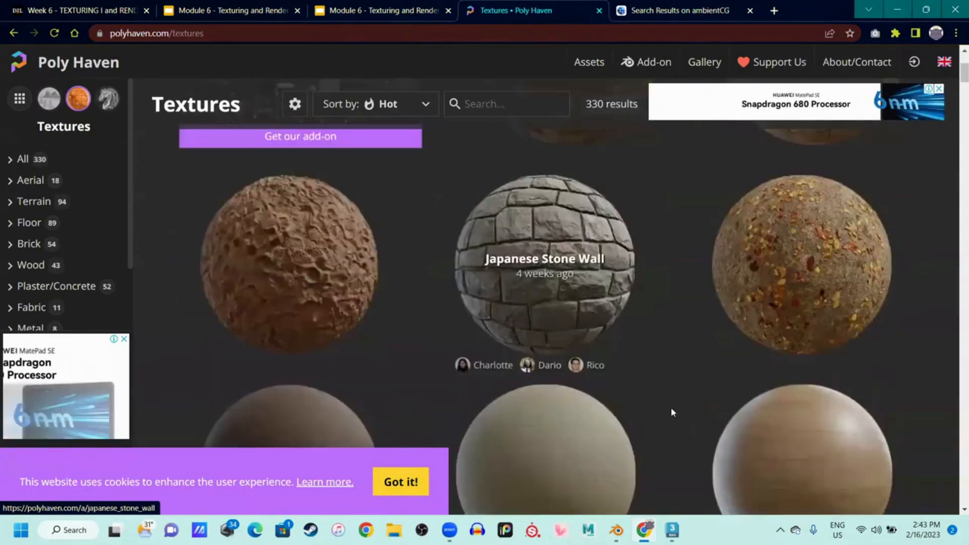
{"action": "scroll", "coordinate": [548, 389], "scroll_direction": "down", "scroll_amount": 2}
{"action": "scroll", "coordinate": [493, 288], "scroll_direction": "up", "scroll_amount": 5}
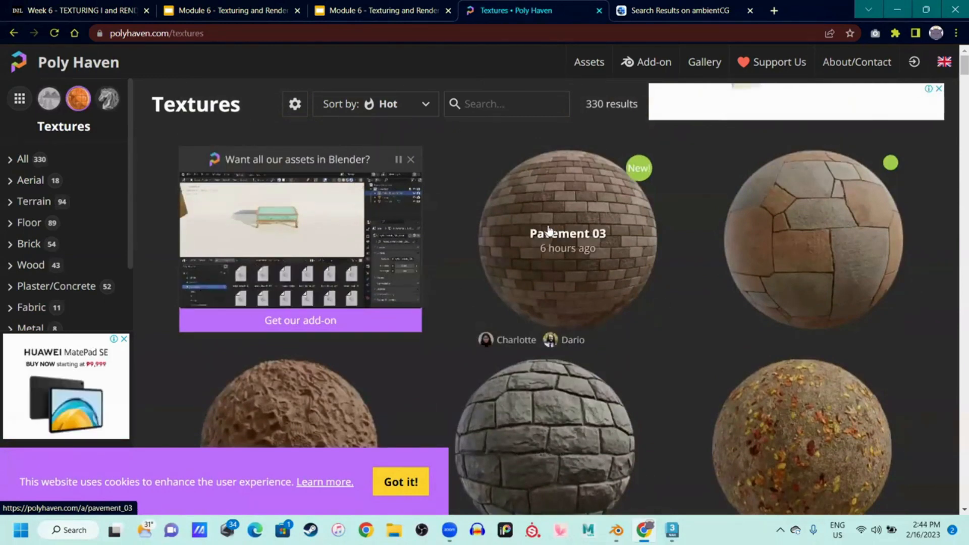
{"action": "scroll", "coordinate": [738, 364], "scroll_direction": "down", "scroll_amount": 3}
{"action": "scroll", "coordinate": [559, 403], "scroll_direction": "up", "scroll_amount": 2}
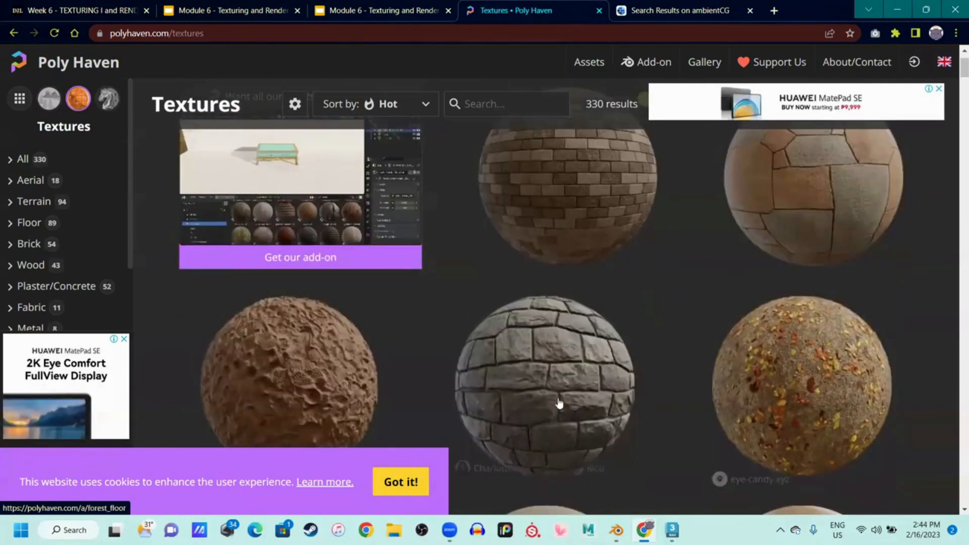
{"action": "left_click", "coordinate": [568, 357]}
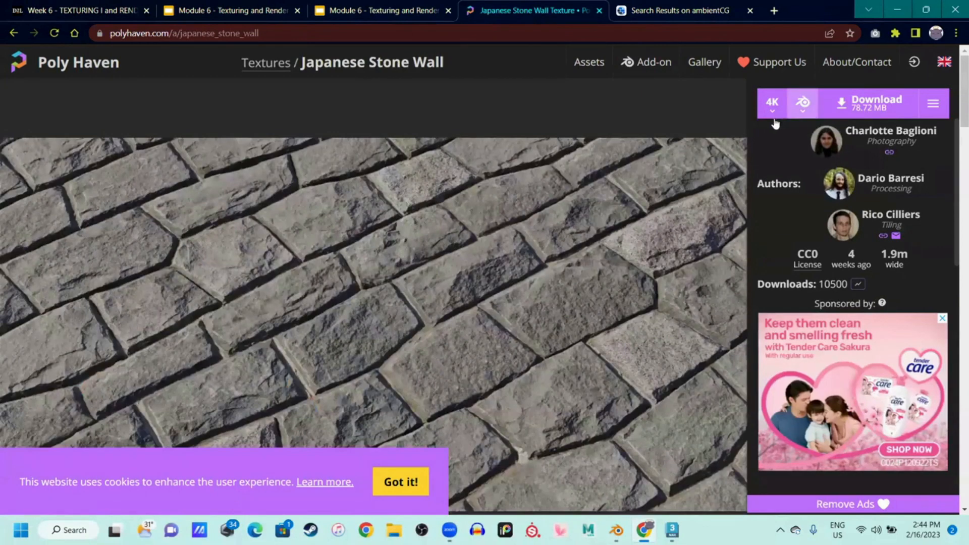
Set the Japanese Stone Wall download to 1K resolution and ZIP format
{"action": "left_click", "coordinate": [773, 105]}
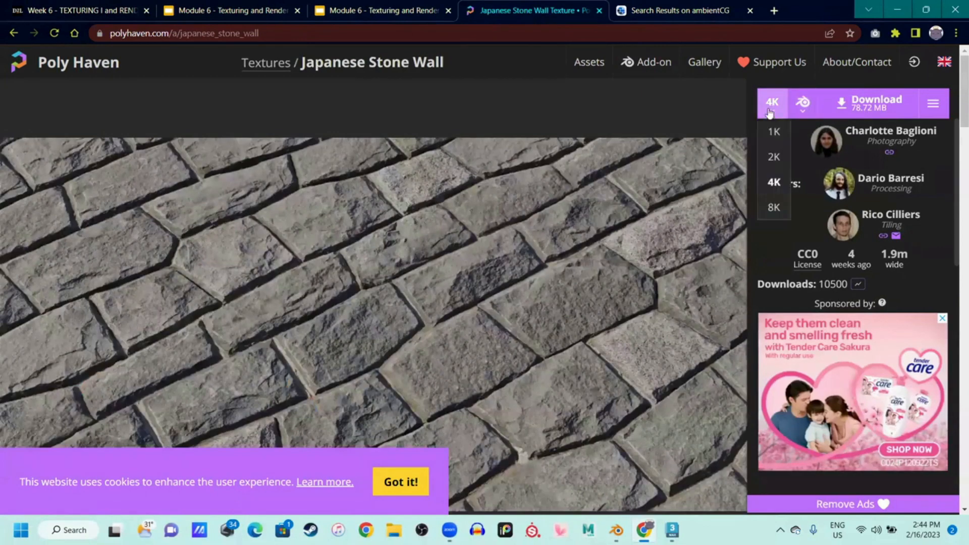
{"action": "left_click", "coordinate": [801, 108]}
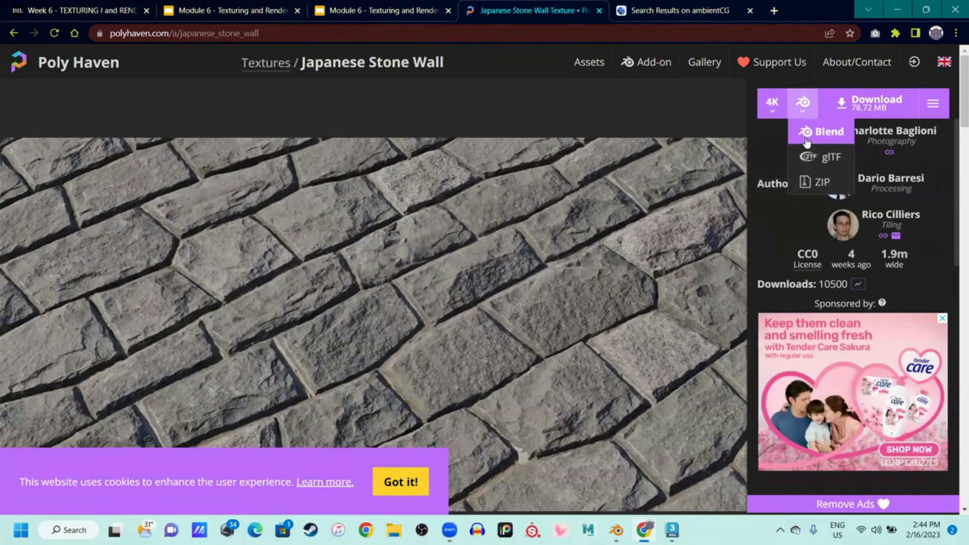
{"action": "left_click", "coordinate": [769, 115]}
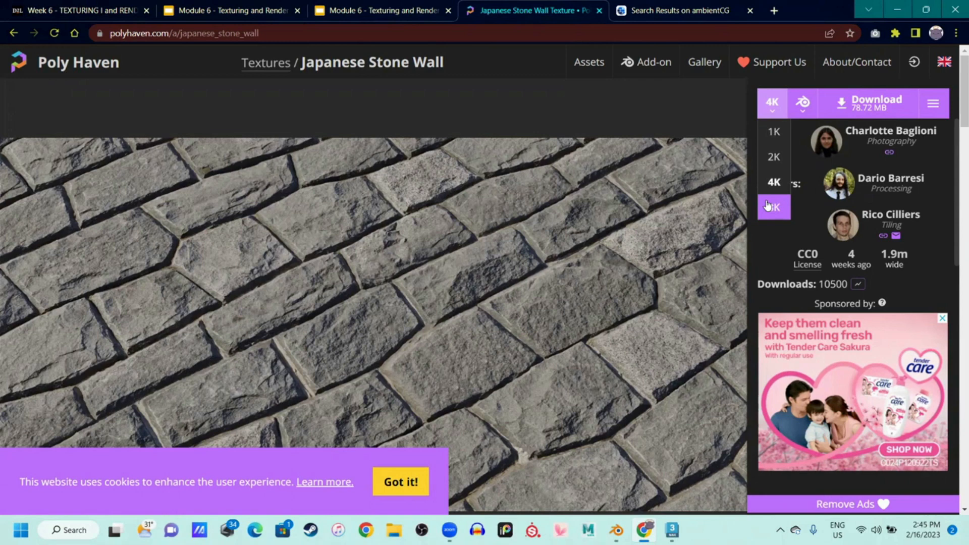
{"action": "left_click", "coordinate": [770, 134]}
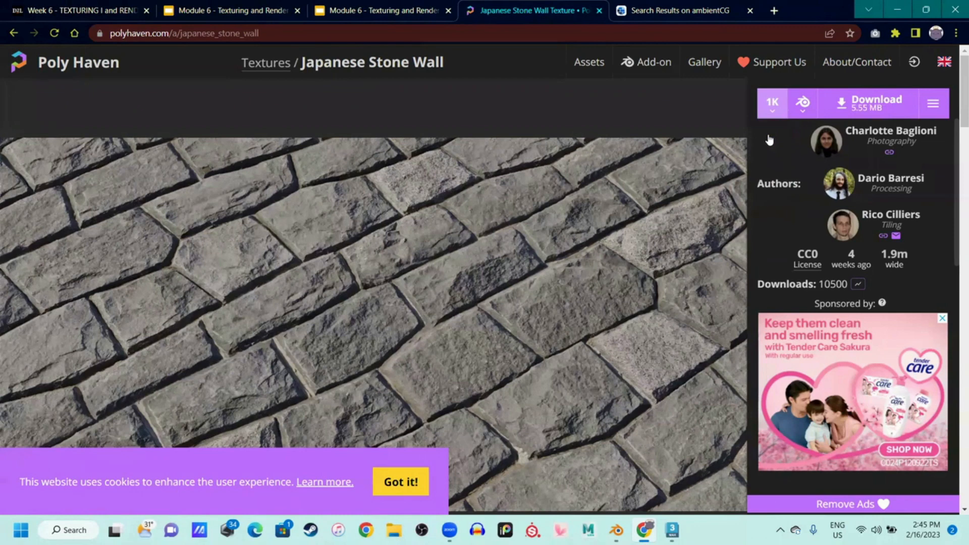
{"action": "left_click", "coordinate": [803, 103]}
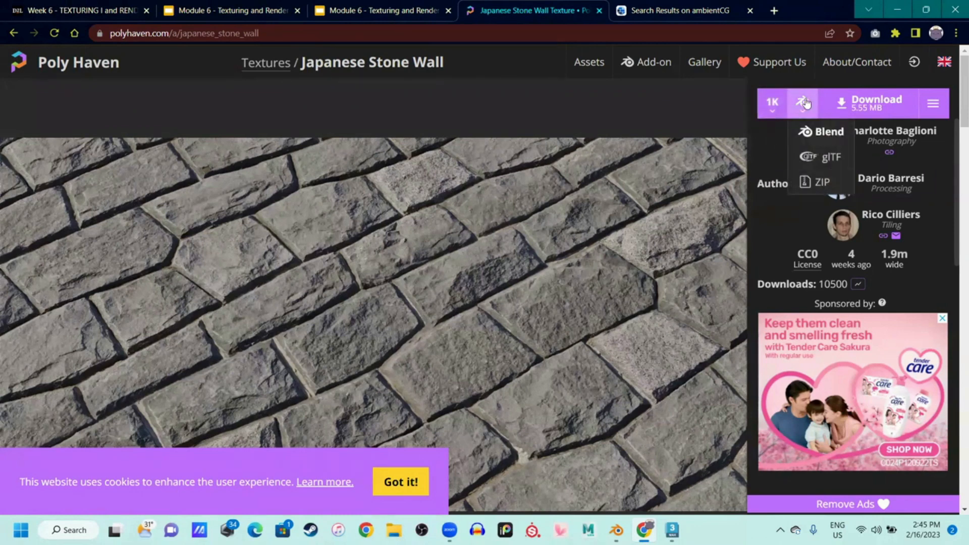
{"action": "left_click", "coordinate": [829, 193]}
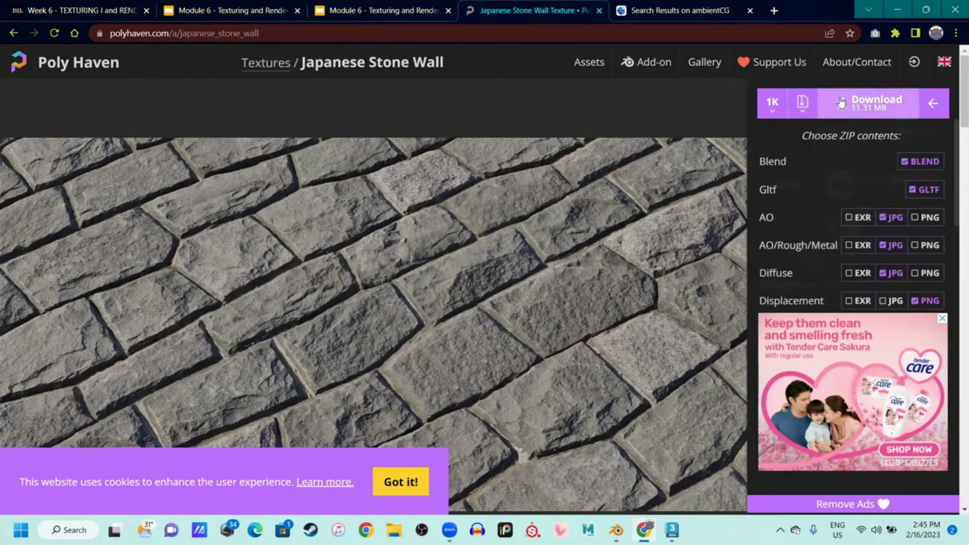
{"action": "left_click", "coordinate": [808, 111]}
{"action": "left_click", "coordinate": [809, 111]}
{"action": "left_click", "coordinate": [808, 112]}
{"action": "left_click", "coordinate": [809, 115]}
Look over the similar assets for Japanese Stone Wall and return to the Poly Haven home page
{"action": "scroll", "coordinate": [537, 196], "scroll_direction": "down", "scroll_amount": 12}
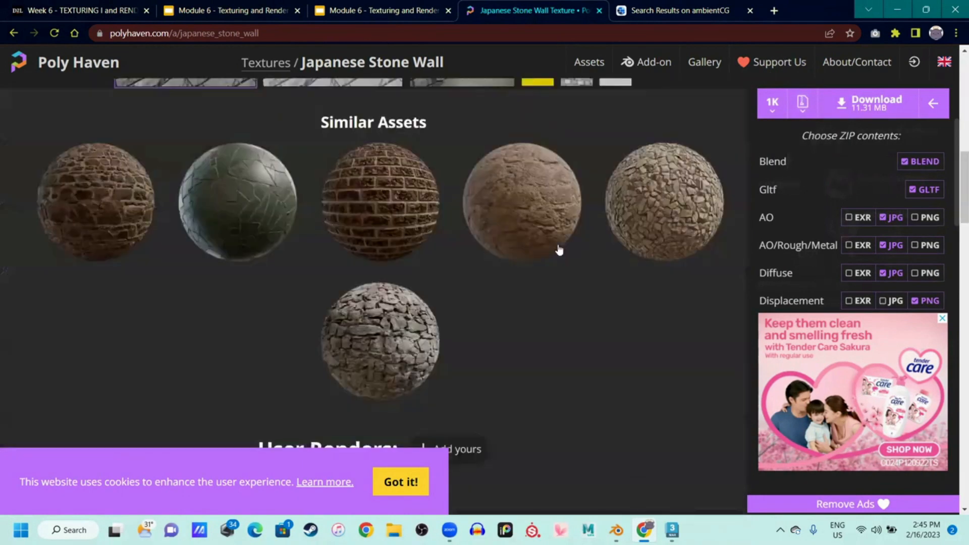
{"action": "scroll", "coordinate": [559, 248], "scroll_direction": "up", "scroll_amount": 9}
{"action": "scroll", "coordinate": [578, 241], "scroll_direction": "up", "scroll_amount": 6}
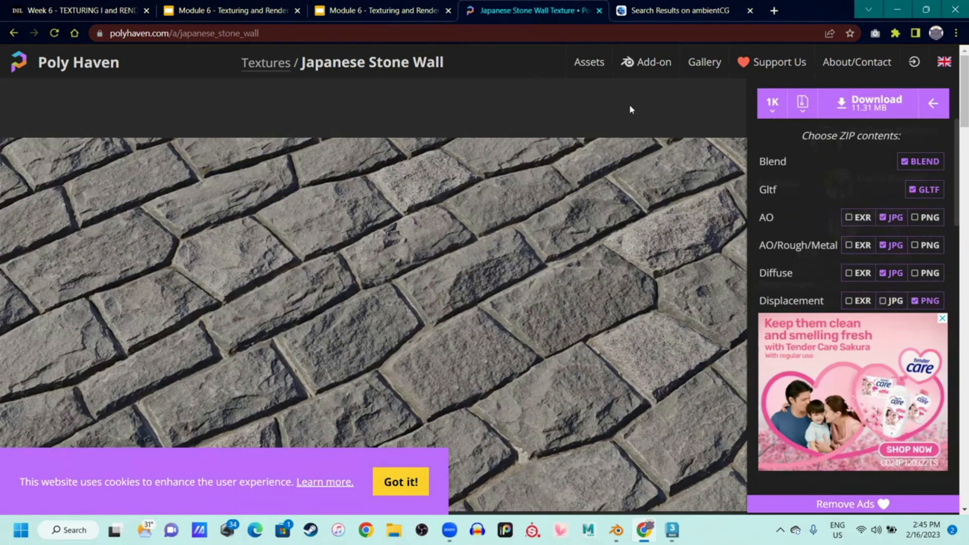
{"action": "left_click", "coordinate": [60, 64]}
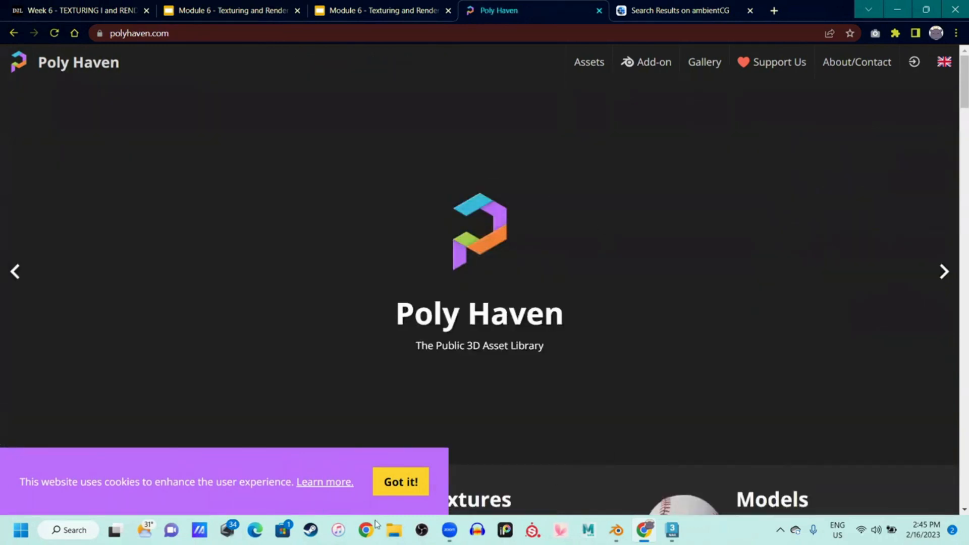
In File Explorer, open the fabric folder inside Interior Render Sample's textures folder and check its view options
{"action": "left_click", "coordinate": [393, 530]}
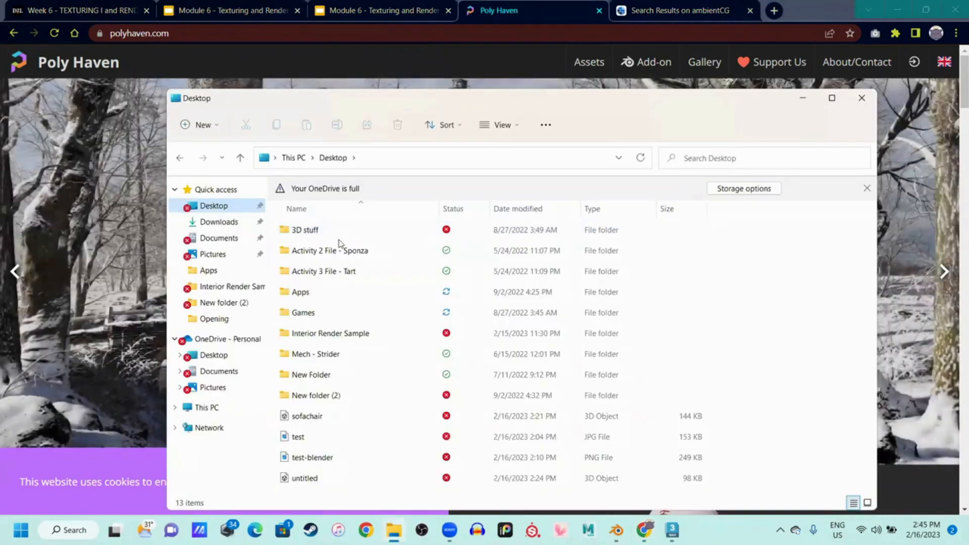
{"action": "double_click", "coordinate": [357, 335]}
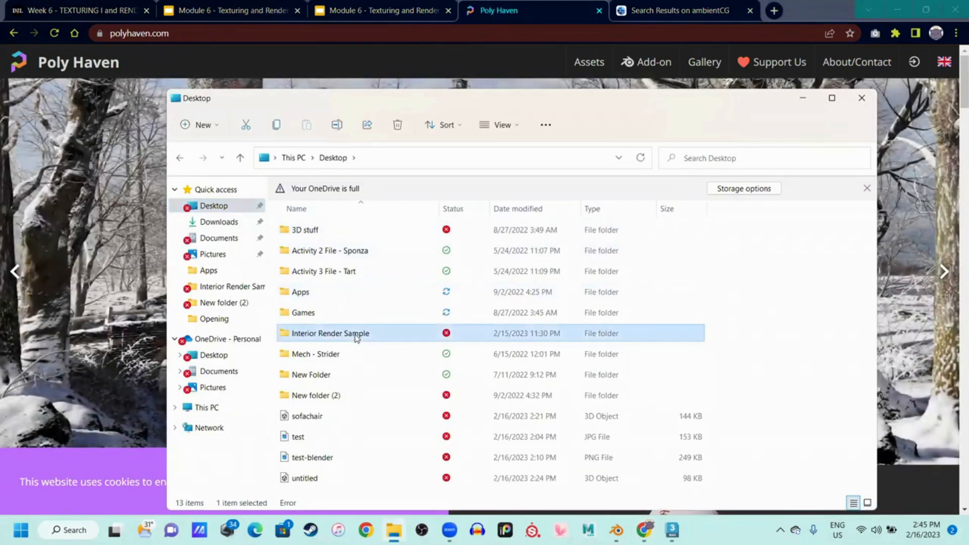
{"action": "double_click", "coordinate": [325, 230]}
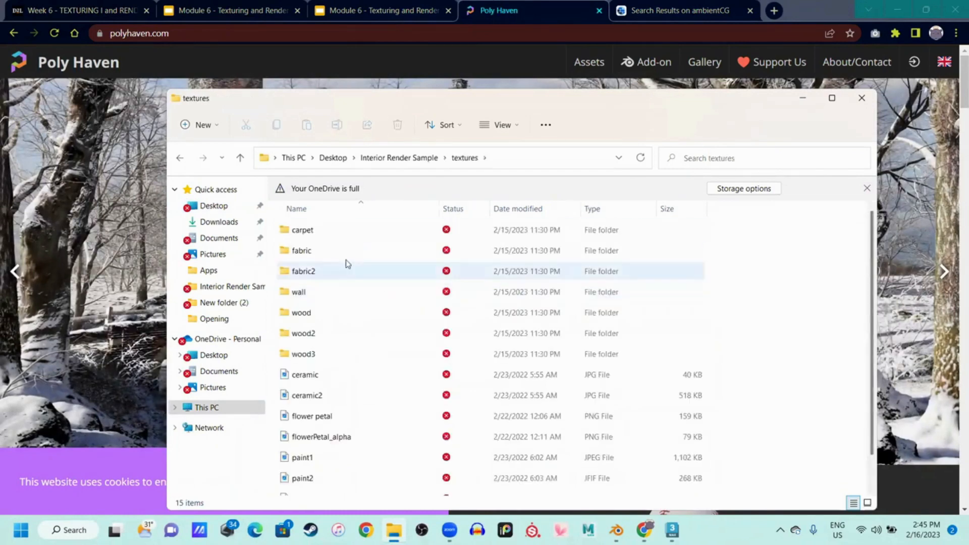
{"action": "double_click", "coordinate": [317, 254]}
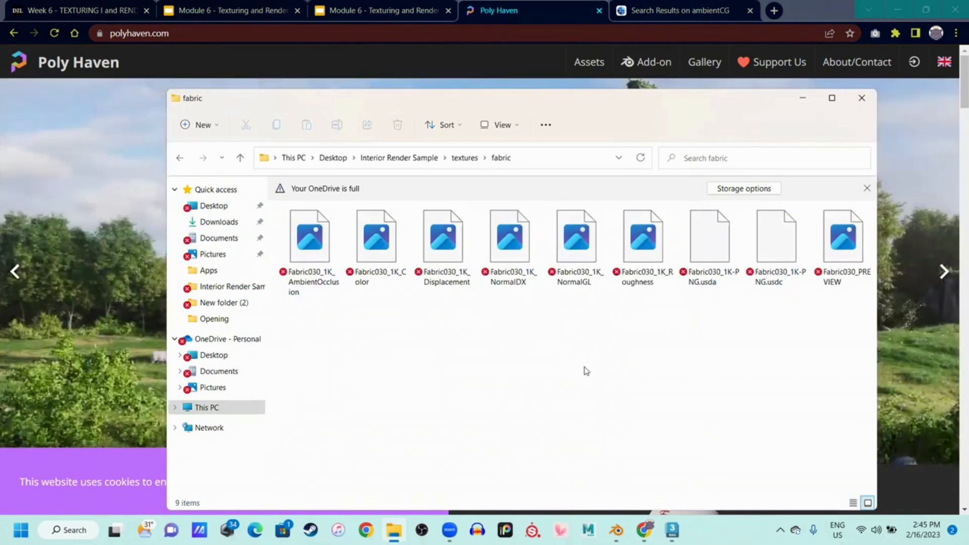
{"action": "left_click", "coordinate": [520, 125]}
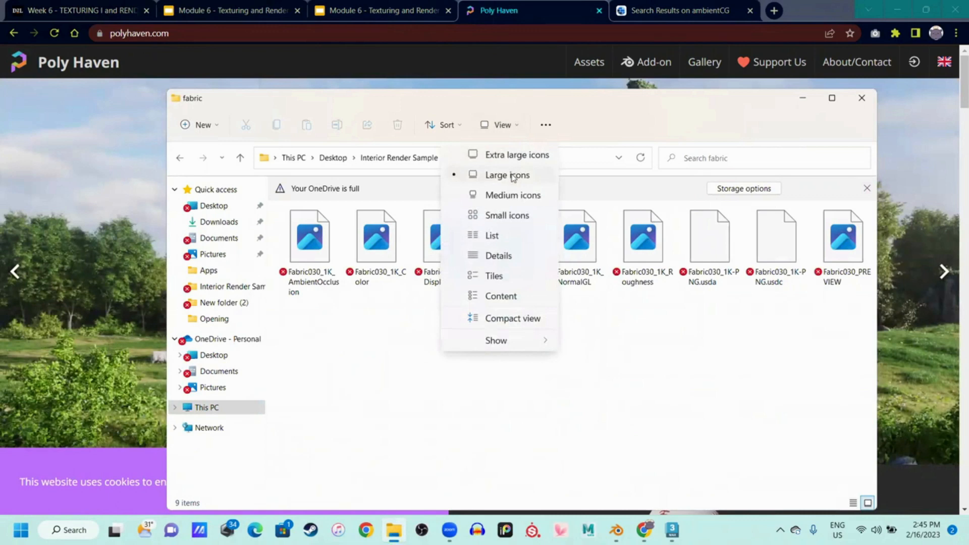
{"action": "left_click", "coordinate": [652, 359]}
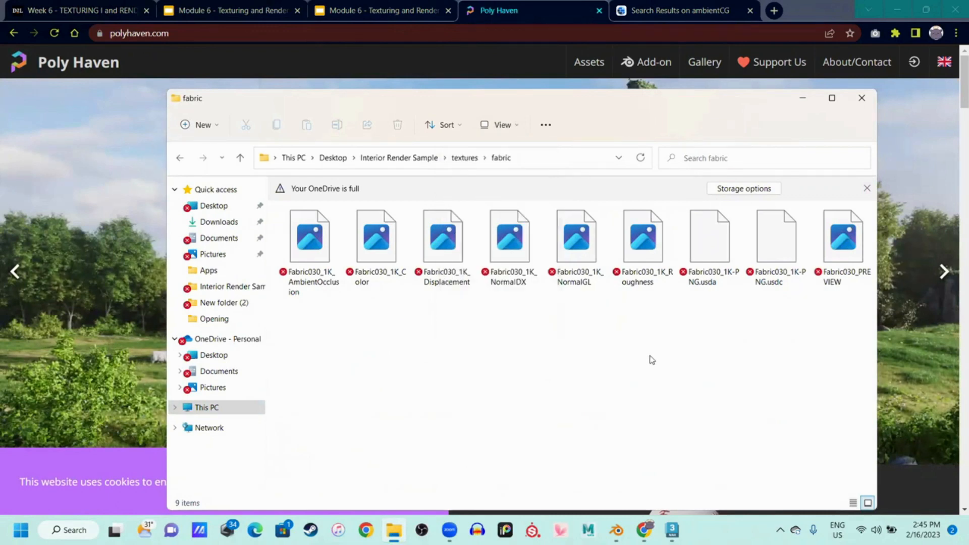
Highlight the six Fabric030 map images from AmbientOcclusion to Roughness to examine the set, then clear the selection
{"action": "left_click", "coordinate": [309, 242]}
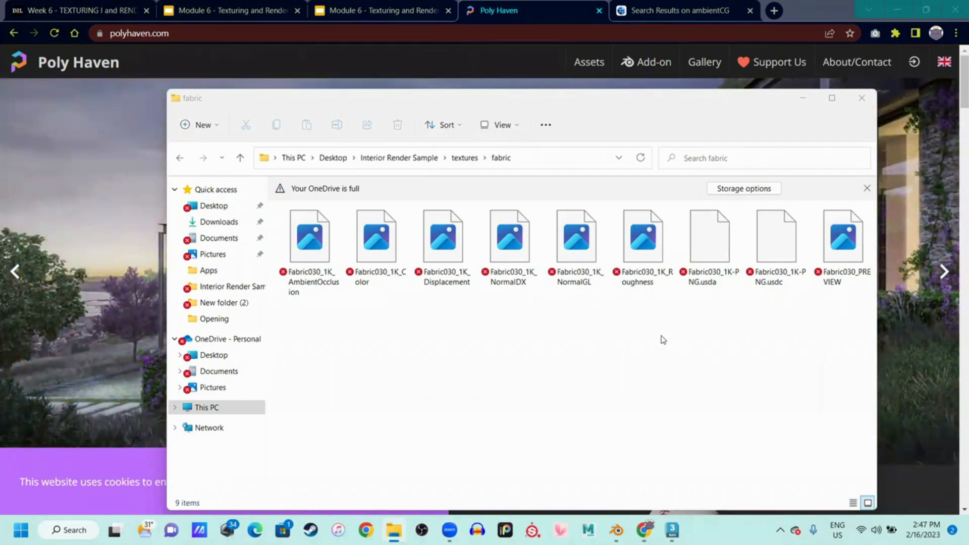
{"action": "left_click_drag", "start_coordinate": [653, 327], "coordinate": [335, 260]}
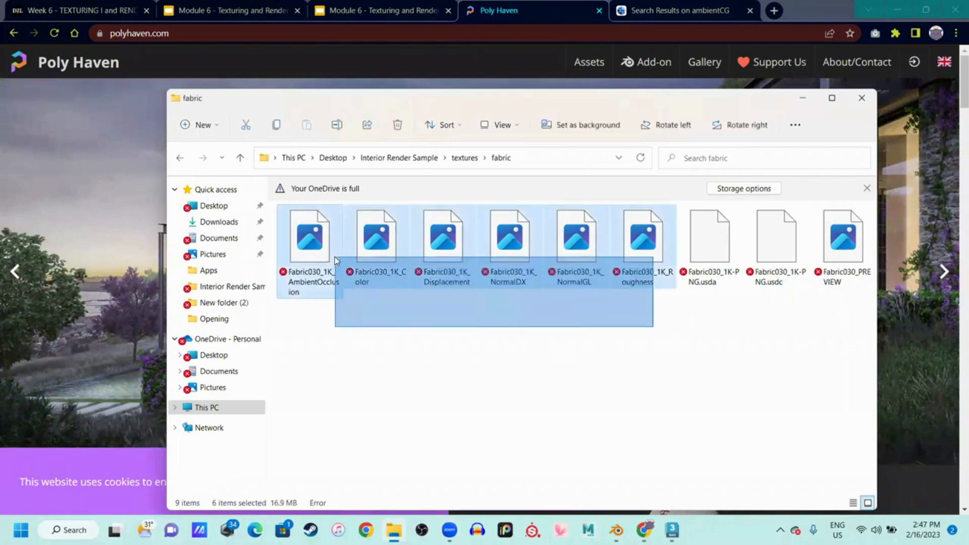
{"action": "left_click", "coordinate": [573, 333]}
{"action": "left_click_drag", "start_coordinate": [648, 316], "coordinate": [305, 267]}
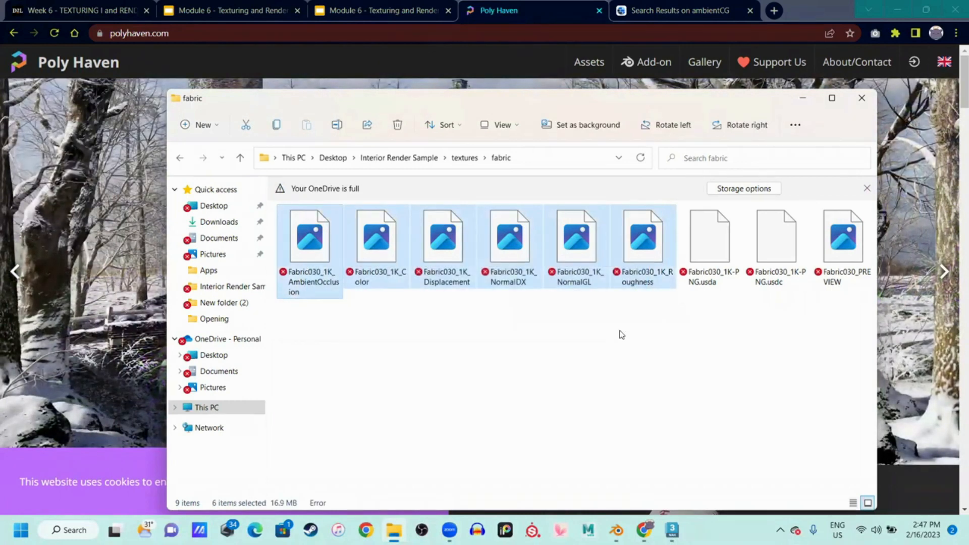
{"action": "left_click", "coordinate": [623, 332]}
{"action": "left_click_drag", "start_coordinate": [653, 316], "coordinate": [343, 262]}
{"action": "left_click", "coordinate": [457, 363]}
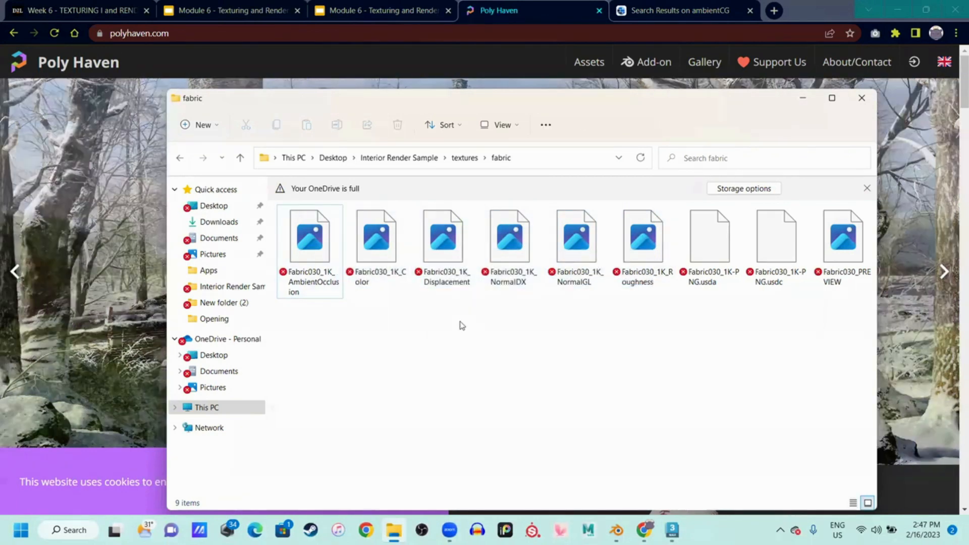
Point out the Fabric030 Color, NormalDX and Roughness maps one by one, then close the folder window
{"action": "left_click", "coordinate": [383, 253]}
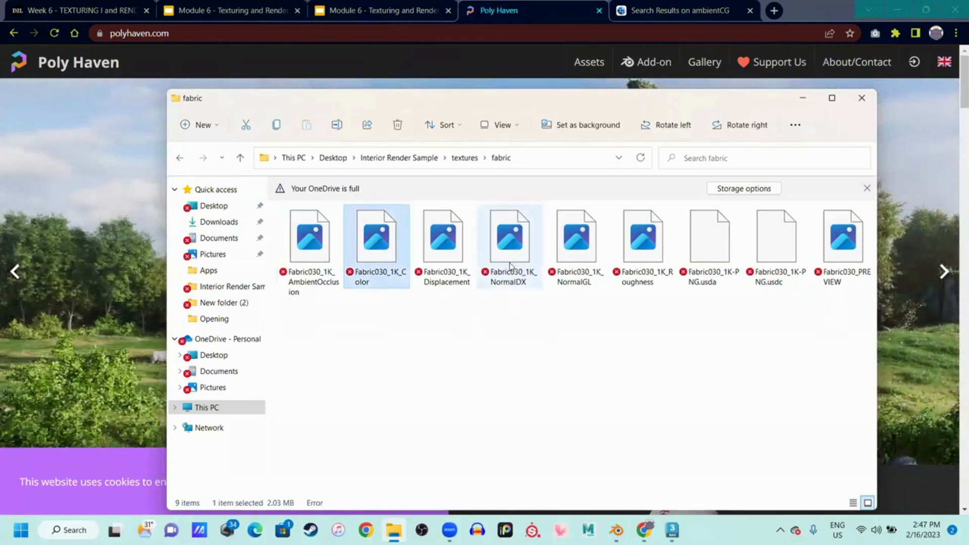
{"action": "left_click", "coordinate": [511, 241]}
{"action": "left_click", "coordinate": [642, 239]}
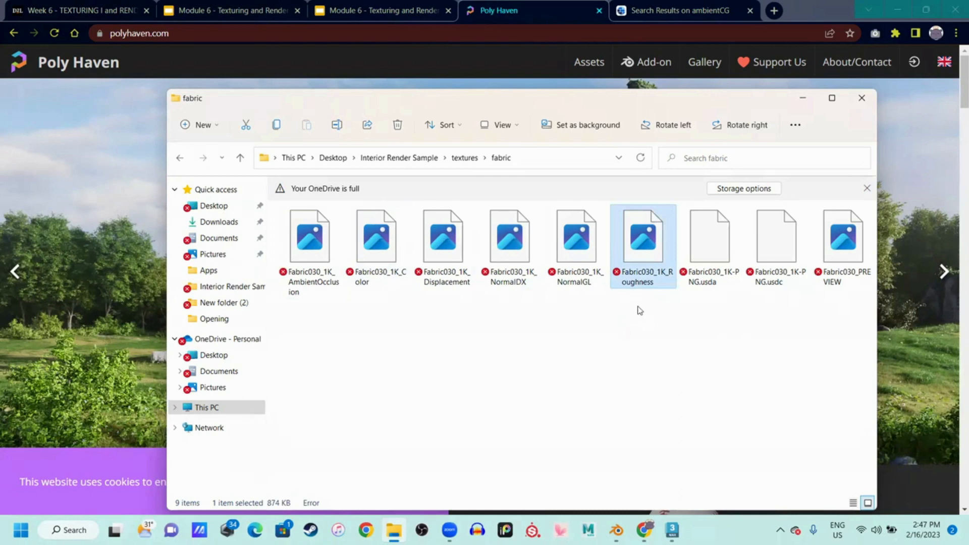
{"action": "left_click", "coordinate": [494, 277]}
{"action": "left_click", "coordinate": [396, 254]}
{"action": "left_click", "coordinate": [535, 263]}
{"action": "left_click", "coordinate": [628, 262]}
{"action": "left_click", "coordinate": [506, 262]}
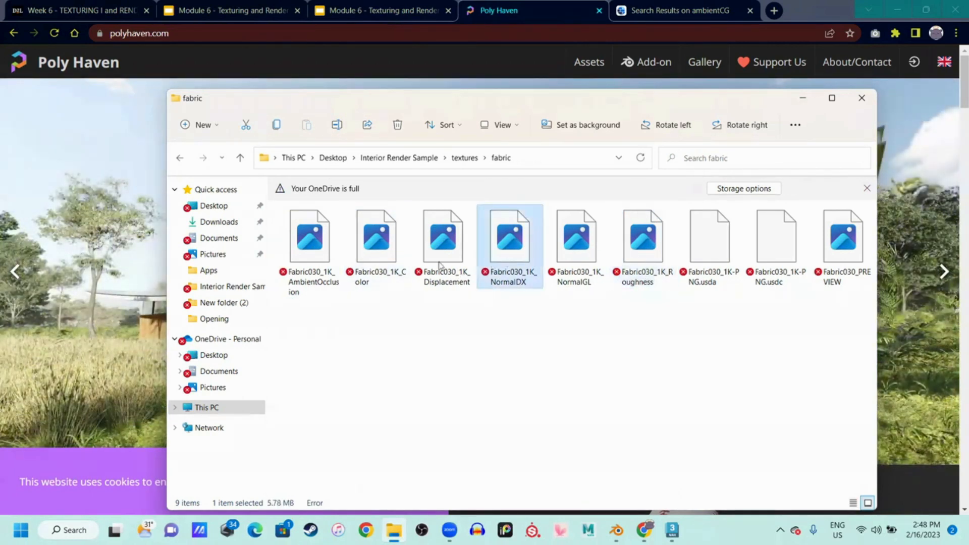
{"action": "left_click", "coordinate": [407, 257]}
{"action": "left_click", "coordinate": [502, 255]}
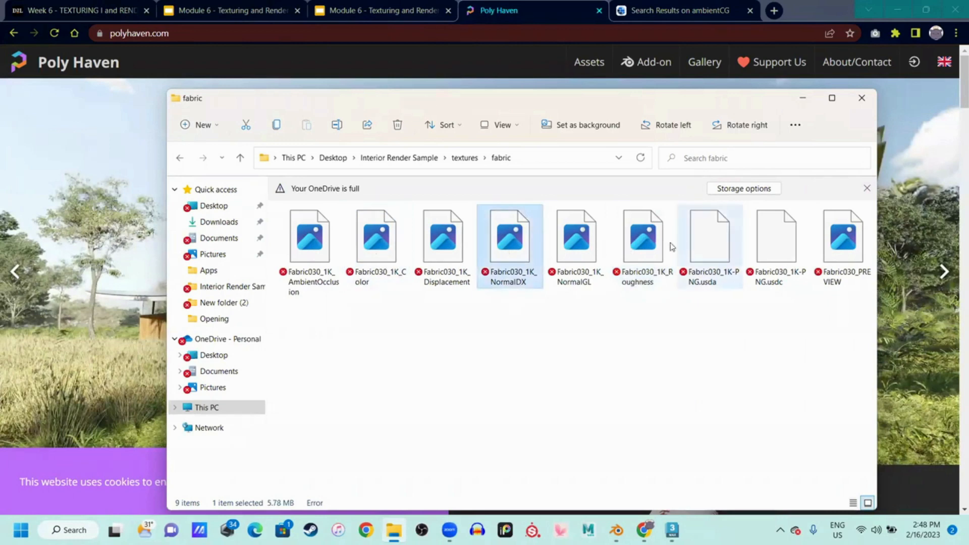
{"action": "left_click", "coordinate": [639, 247]}
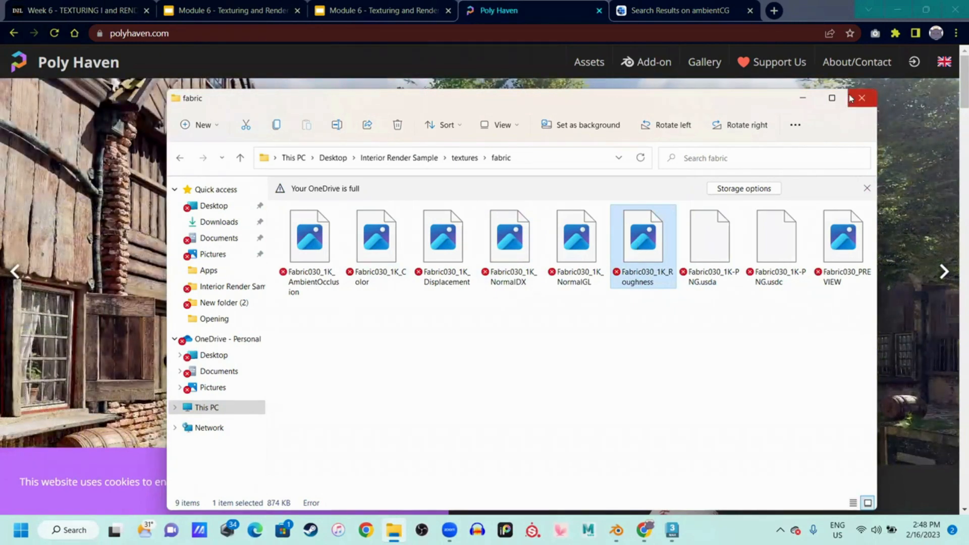
{"action": "left_click", "coordinate": [862, 98]}
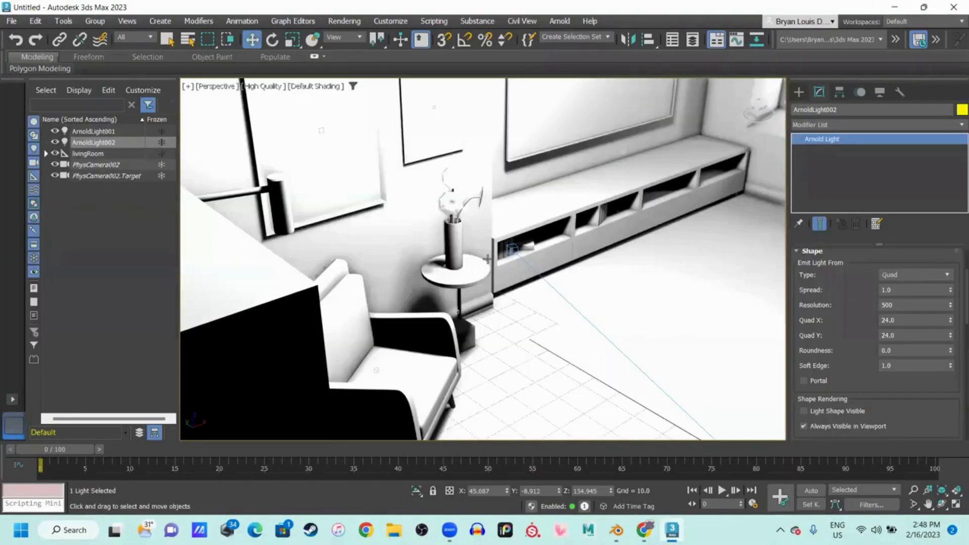
In 3ds Max, select the armchair's back cushion and check its object colour options without changing them
{"action": "scroll", "coordinate": [487, 259], "scroll_direction": "up", "scroll_amount": 2}
{"action": "scroll", "coordinate": [528, 296], "scroll_direction": "up", "scroll_amount": 3}
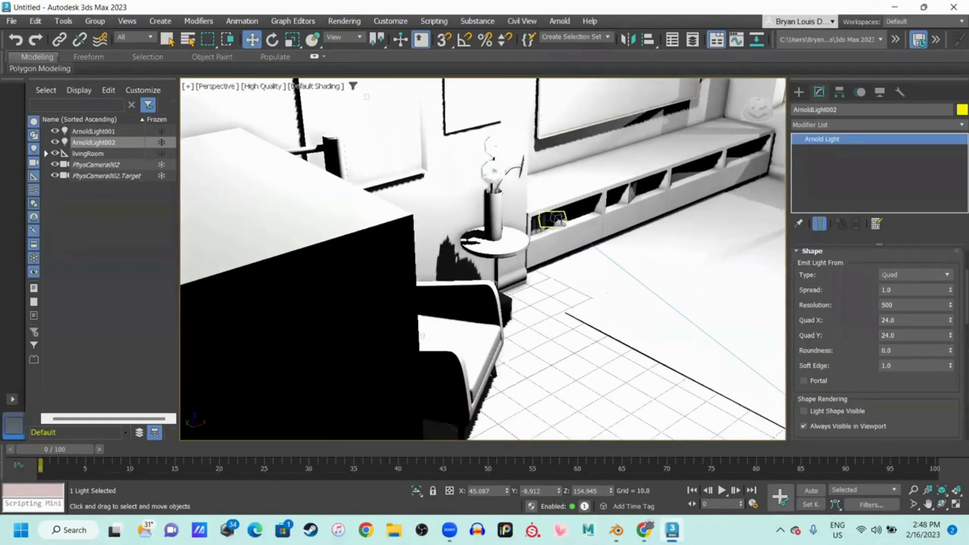
{"action": "middle_click_drag", "start_coordinate": [528, 296], "coordinate": [463, 273], "text": "alt"}
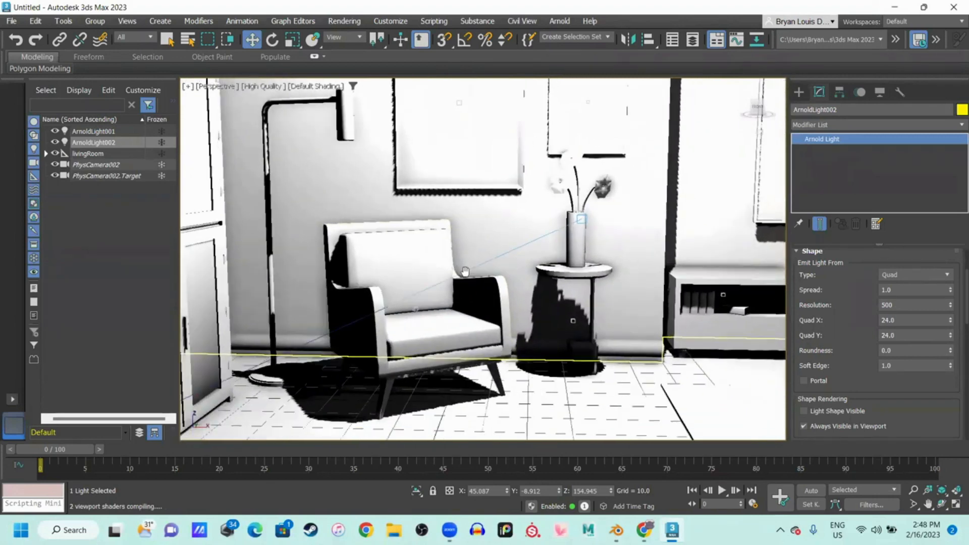
{"action": "left_click", "coordinate": [396, 256]}
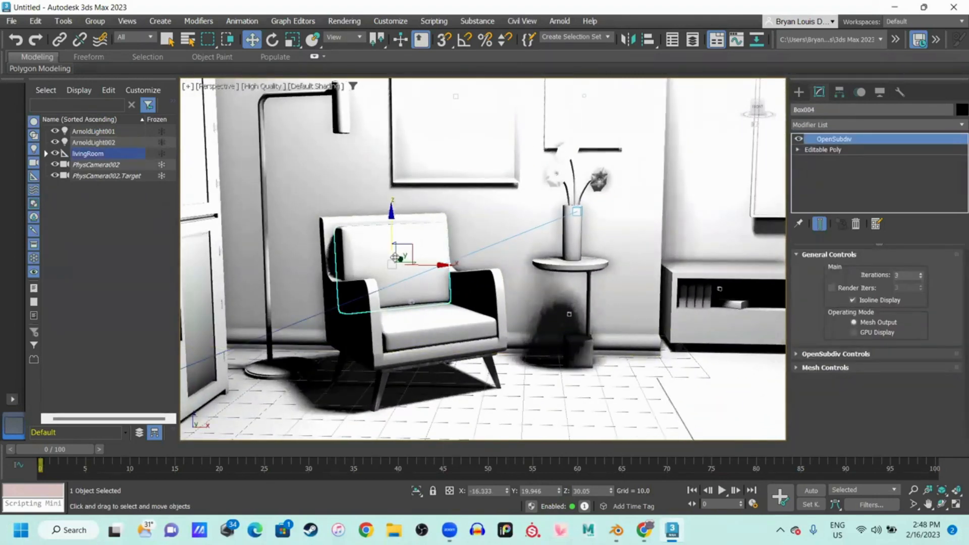
{"action": "middle_click_drag", "start_coordinate": [380, 248], "coordinate": [385, 267], "text": "alt"}
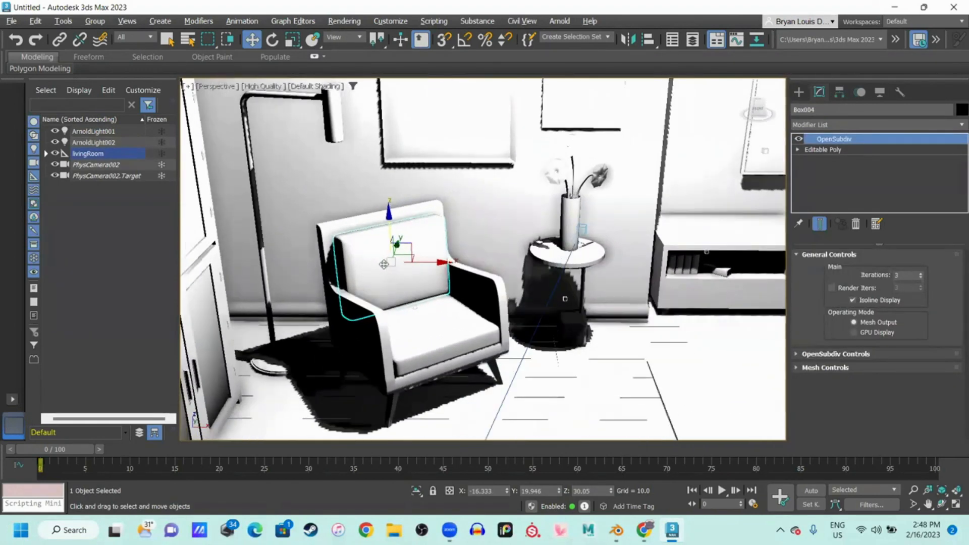
{"action": "left_click", "coordinate": [959, 110]}
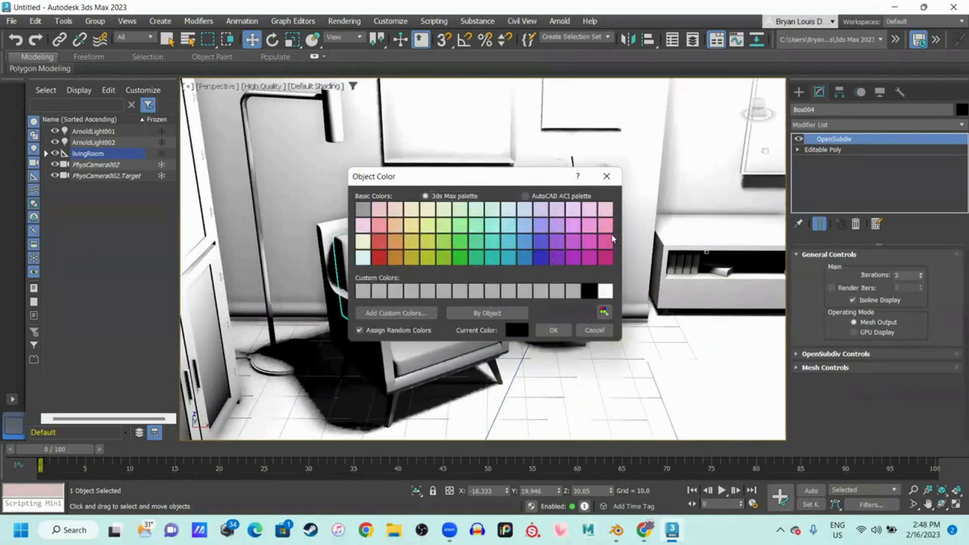
{"action": "left_click", "coordinate": [607, 177]}
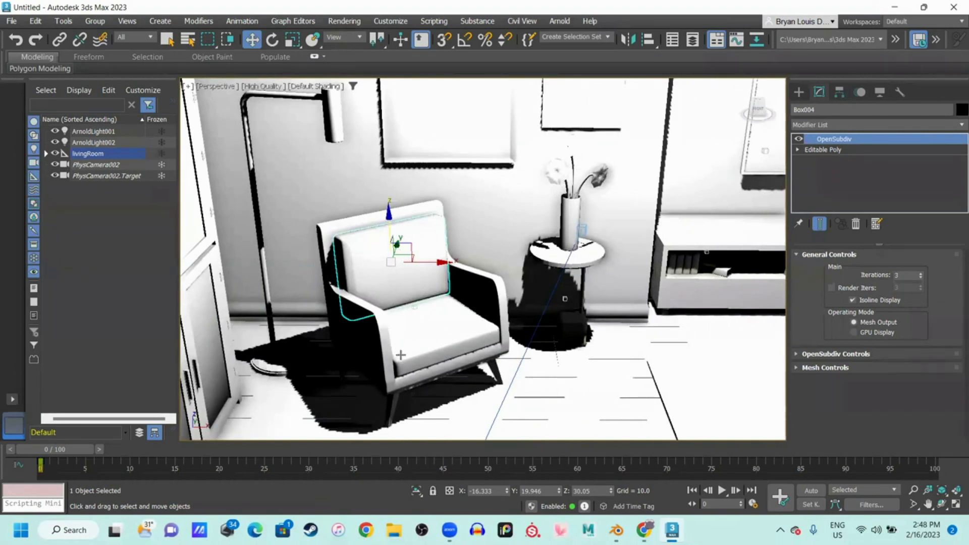
Set the perspective viewport's quality to Standard, keeping the armchair's back cushion selected
{"action": "middle_click_drag", "start_coordinate": [323, 288], "coordinate": [374, 239]}
{"action": "scroll", "coordinate": [358, 243], "scroll_direction": "up", "scroll_amount": 5}
{"action": "middle_click_drag", "start_coordinate": [383, 203], "coordinate": [390, 195], "text": "alt"}
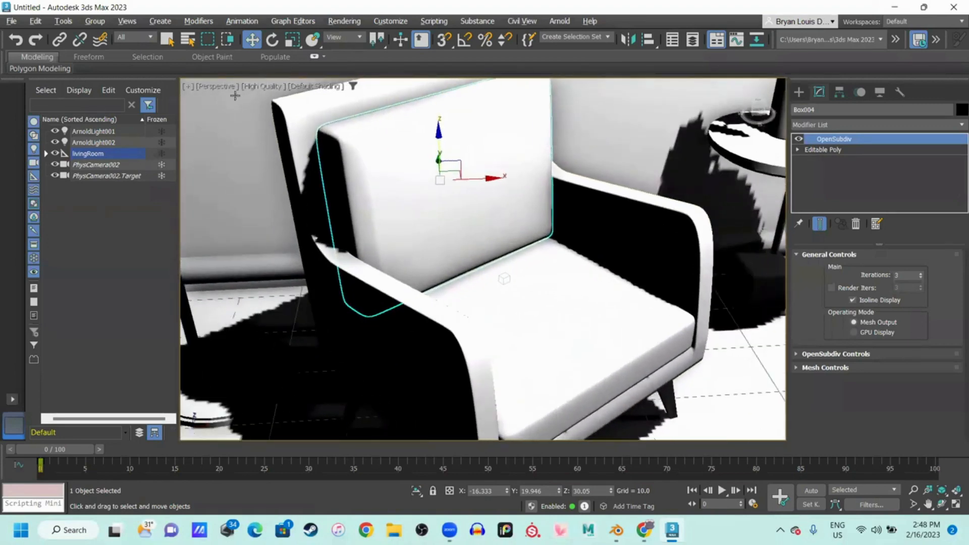
{"action": "left_click", "coordinate": [260, 90]}
{"action": "left_click", "coordinate": [270, 127]}
{"action": "middle_click_drag", "start_coordinate": [548, 241], "coordinate": [573, 331]}
{"action": "mouse_move", "coordinate": [573, 330]}
{"action": "middle_mouse_down", "text": "alt"}
{"action": "mouse_move", "coordinate": [534, 309]}
{"action": "mouse_move", "coordinate": [568, 316]}
{"action": "middle_mouse_up", "text": "alt"}
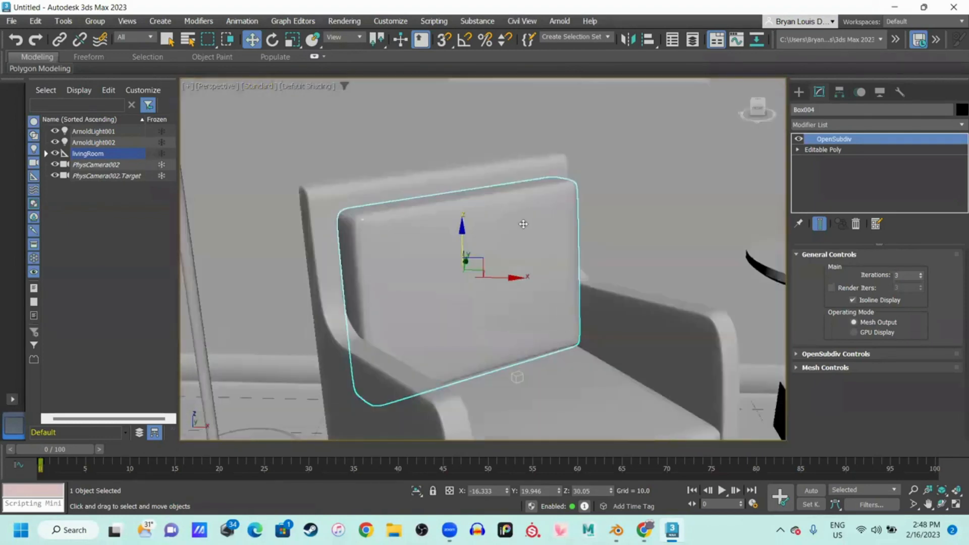
{"action": "left_click", "coordinate": [501, 235]}
{"action": "middle_click_drag", "start_coordinate": [513, 268], "coordinate": [471, 273], "text": "alt"}
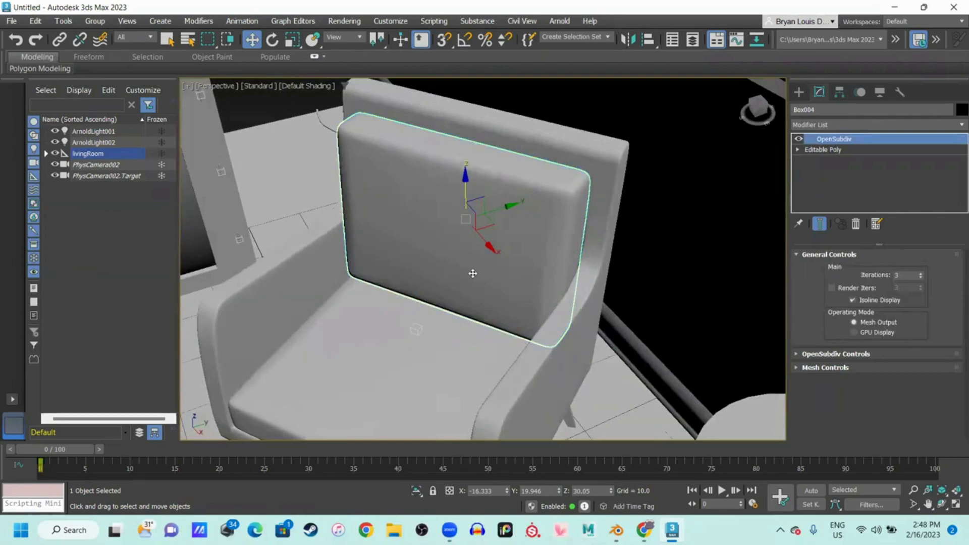
Open the Slate Material Editor clear of the cushion and add a Physical Material node to View1
{"action": "key", "text": "m"}
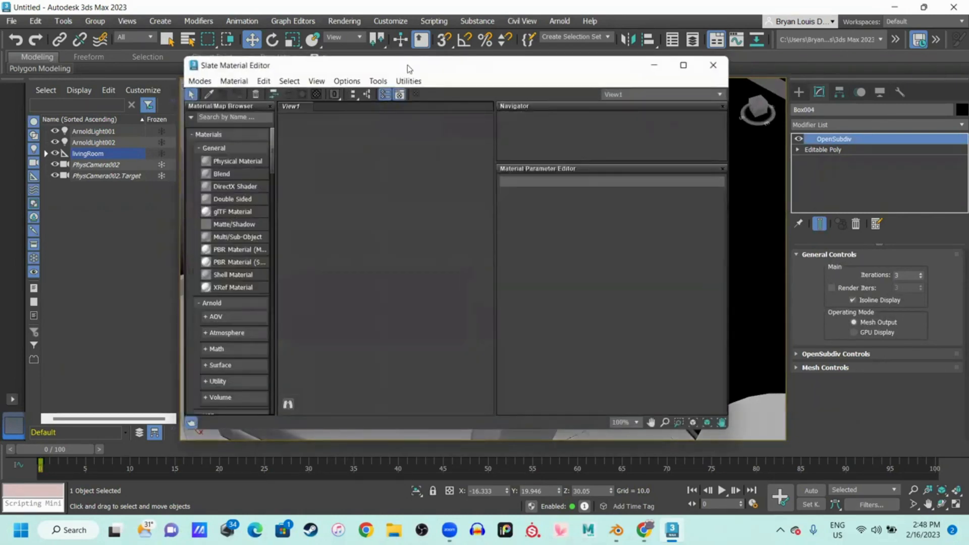
{"action": "left_click_drag", "start_coordinate": [408, 68], "coordinate": [625, 72]}
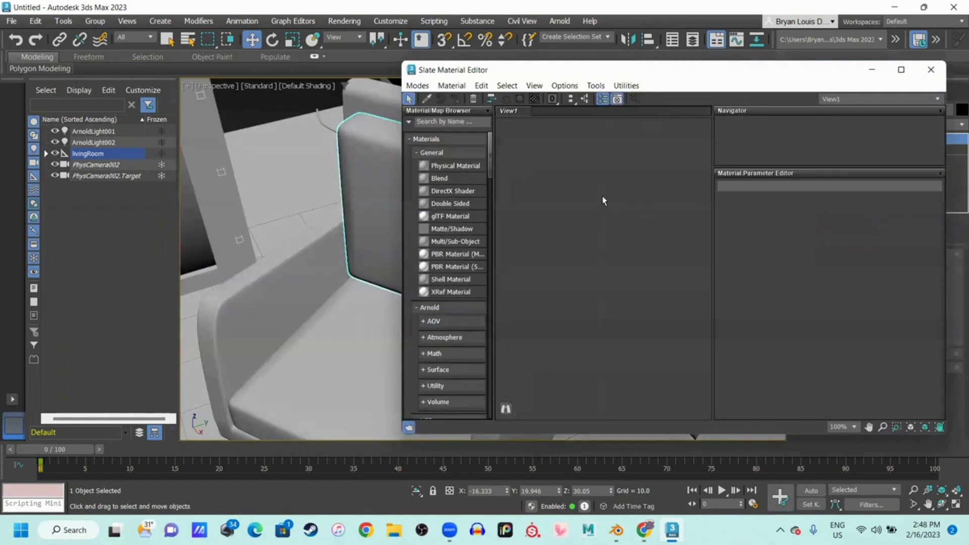
{"action": "left_click_drag", "start_coordinate": [492, 144], "coordinate": [513, 148]}
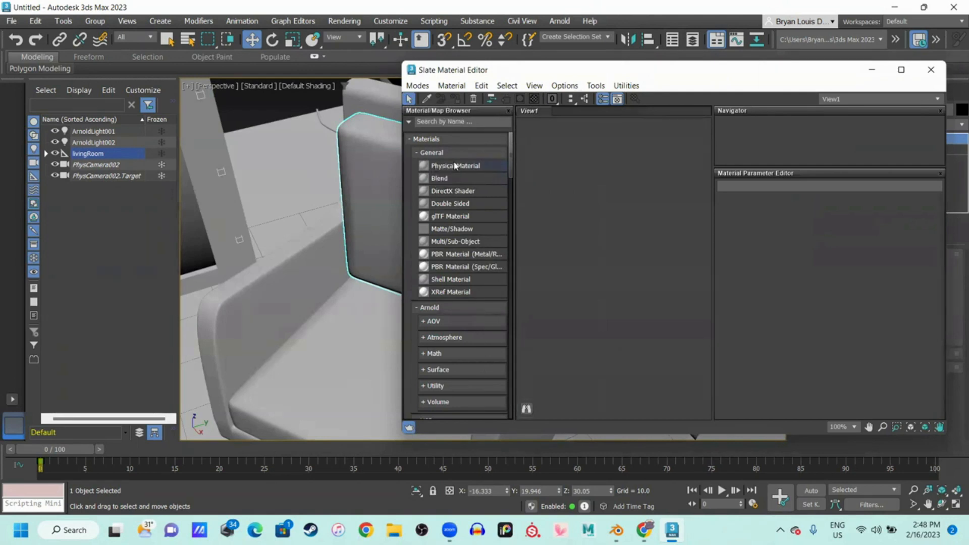
{"action": "left_click_drag", "start_coordinate": [449, 168], "coordinate": [638, 175]}
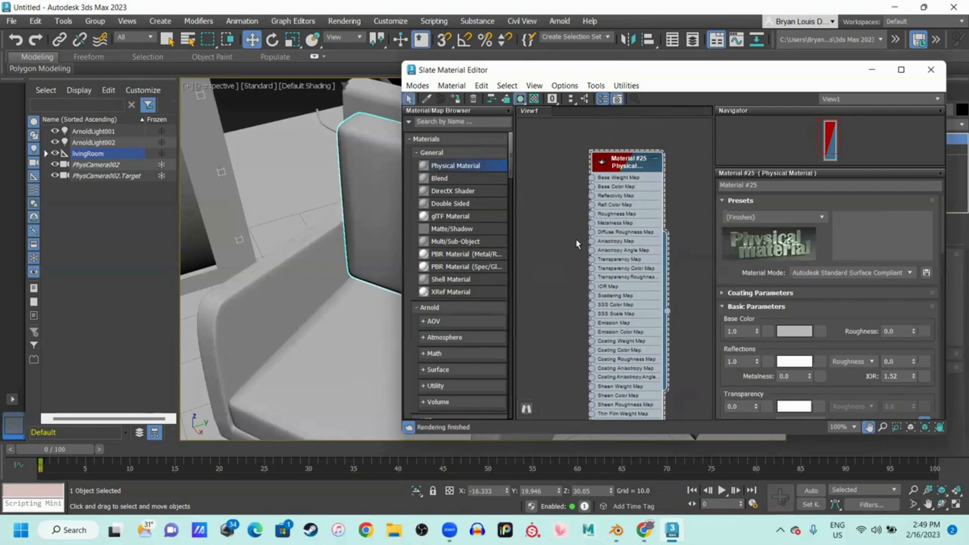
{"action": "scroll", "coordinate": [628, 162], "scroll_direction": "up", "scroll_amount": 5}
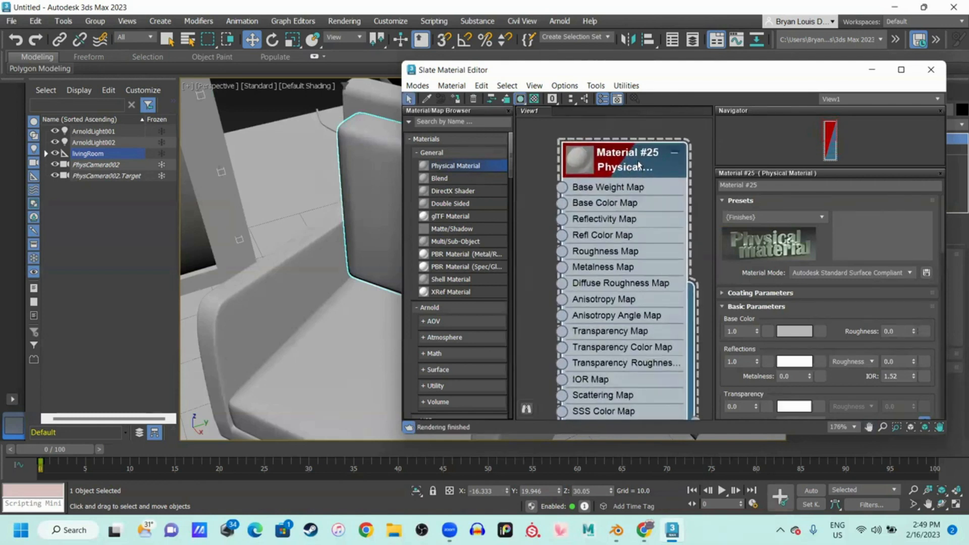
Rename the new Physical Material as Cushion
{"action": "double_click", "coordinate": [792, 185]}
{"action": "left_click_drag", "start_coordinate": [793, 185], "coordinate": [689, 192]}
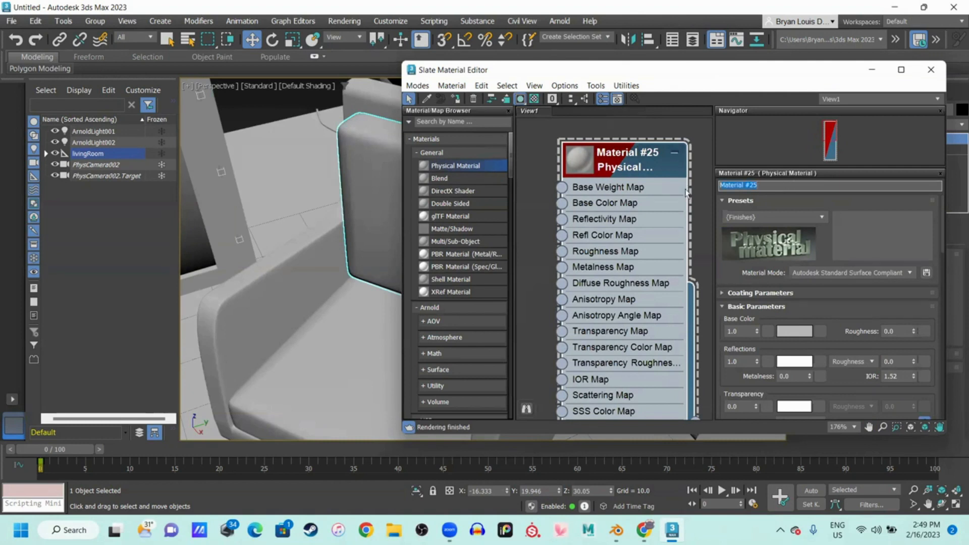
{"action": "type", "text": "Cushion"}
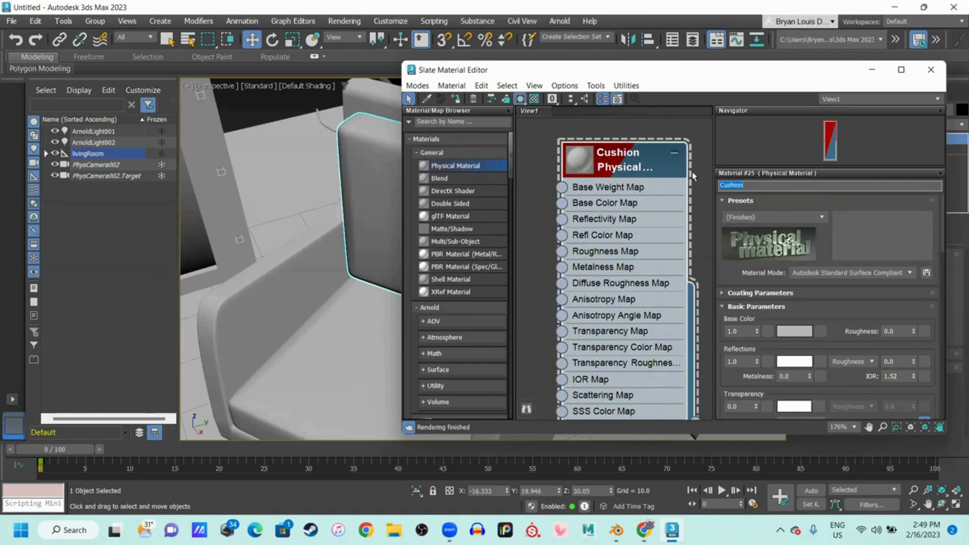
Clear space beside the Cushion node in View1 and browse File Explorer to Desktop > Interior Render Sample > textures > fabric2
{"action": "scroll", "coordinate": [604, 221], "scroll_direction": "down", "scroll_amount": 2}
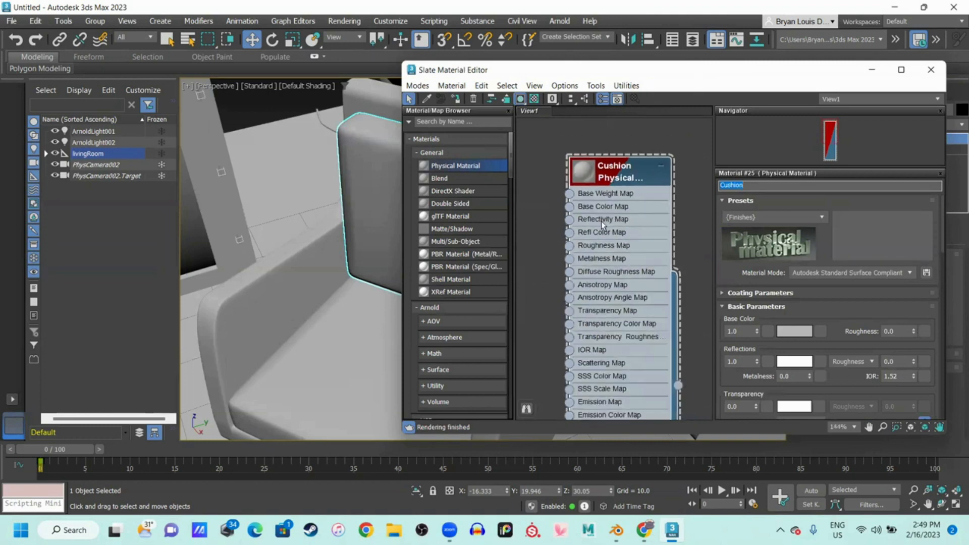
{"action": "middle_click_drag", "start_coordinate": [621, 223], "coordinate": [680, 227]}
{"action": "left_click", "coordinate": [580, 252]}
{"action": "middle_click_drag", "start_coordinate": [573, 254], "coordinate": [590, 242]}
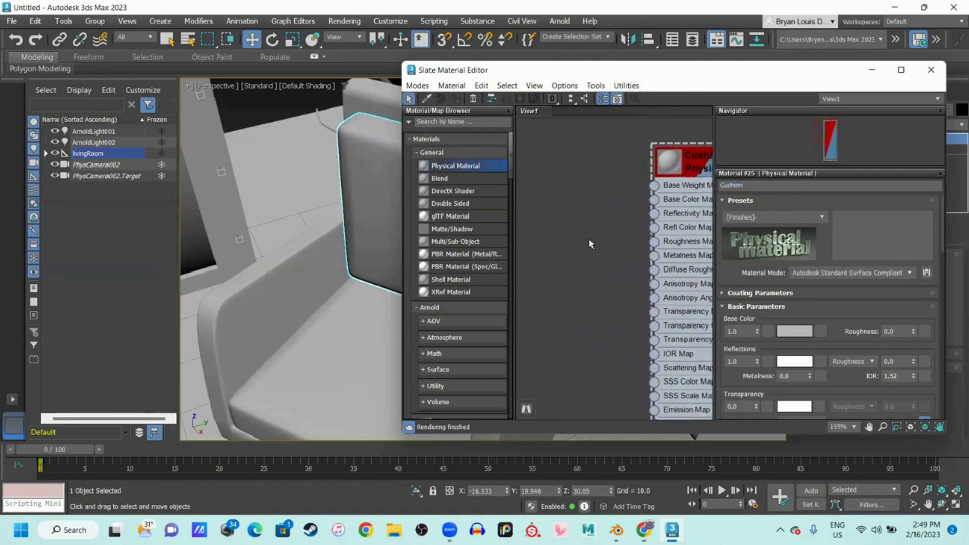
{"action": "left_click", "coordinate": [395, 531]}
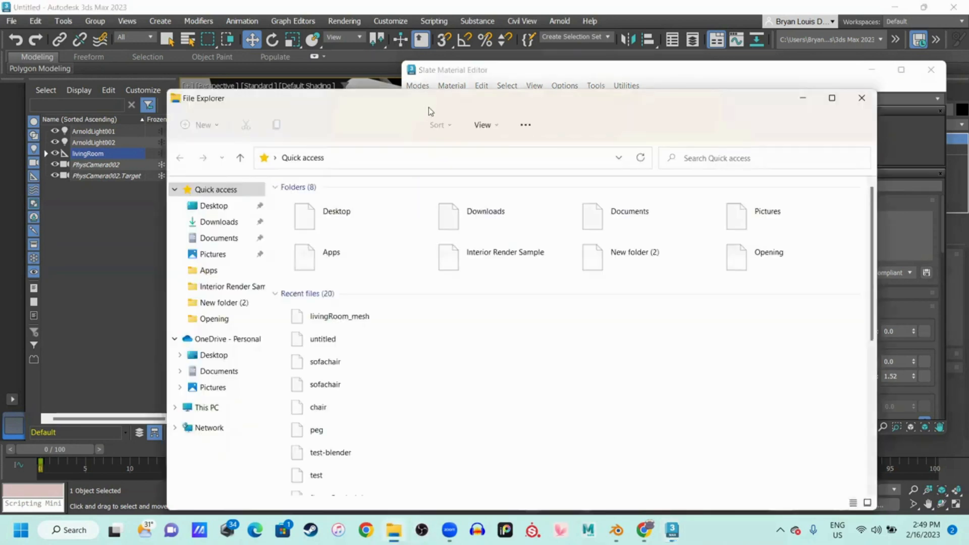
{"action": "left_click", "coordinate": [214, 206]}
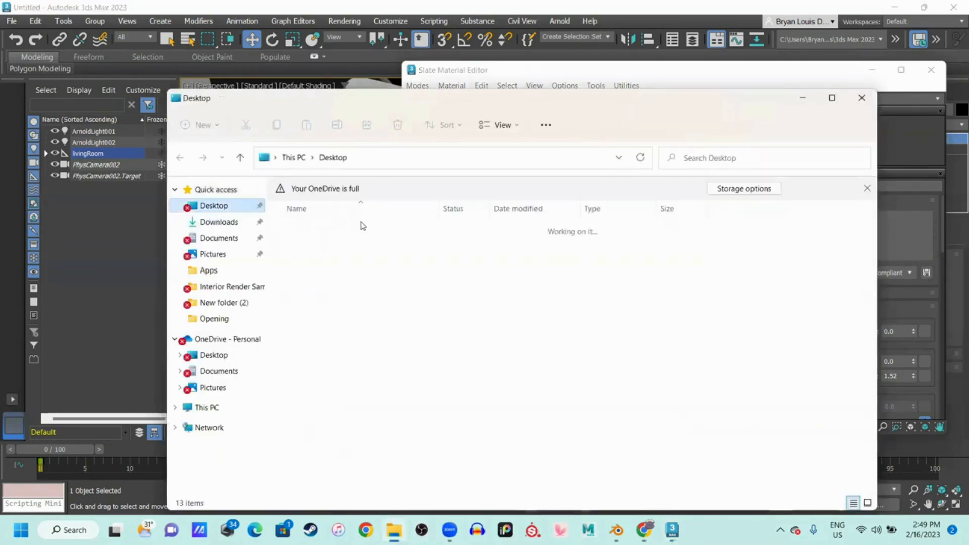
{"action": "left_click", "coordinate": [352, 229]}
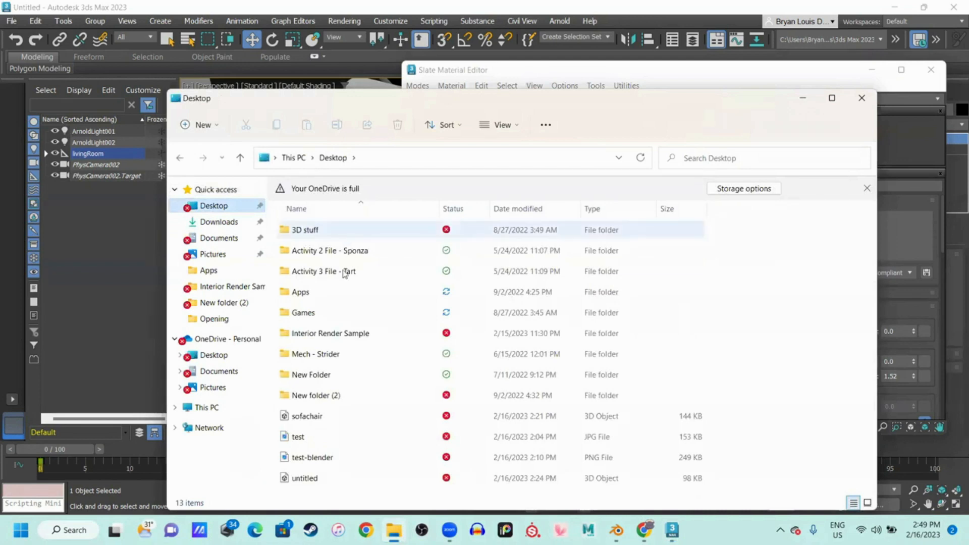
{"action": "double_click", "coordinate": [362, 333]}
{"action": "double_click", "coordinate": [334, 230]}
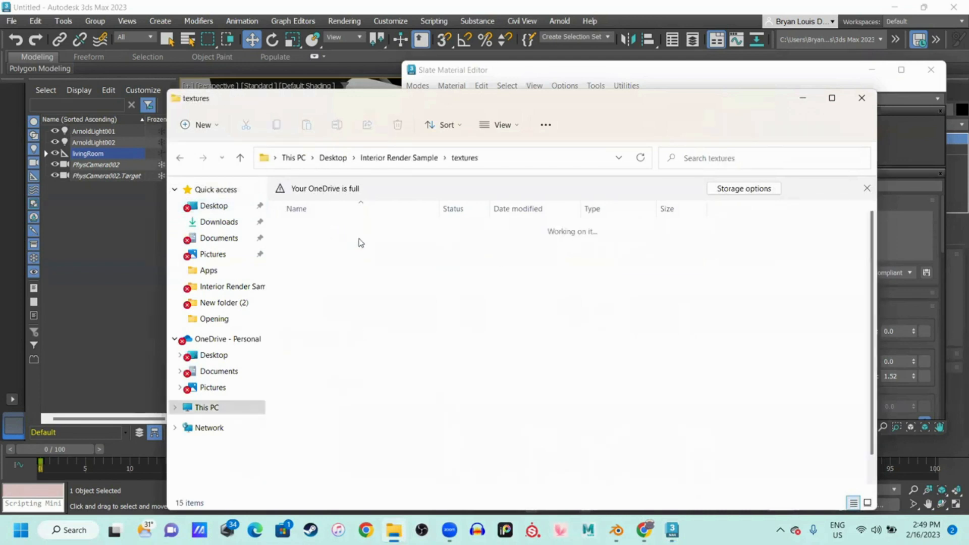
{"action": "left_click", "coordinate": [313, 273]}
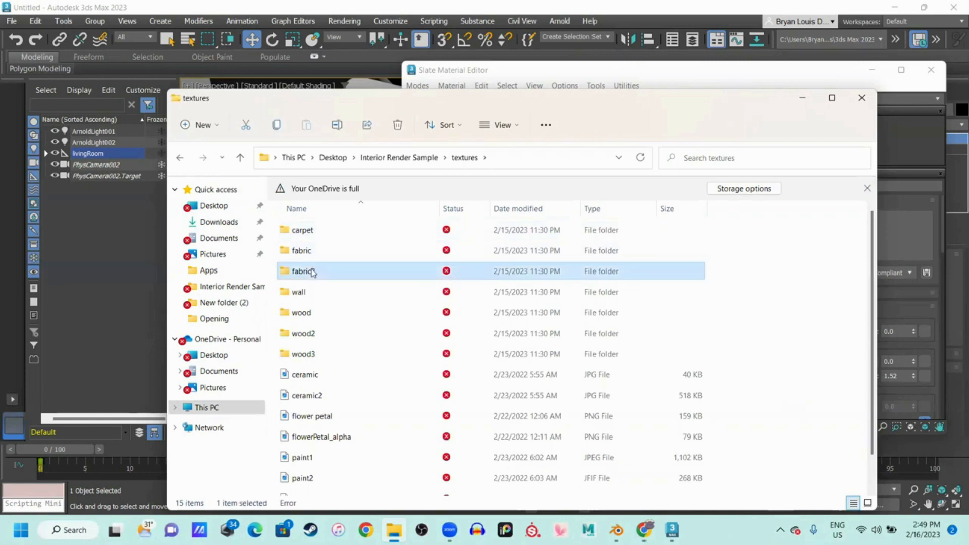
{"action": "double_click", "coordinate": [313, 273]}
Preview the Fabric066_1K_Color image in the photo viewer, then close it
{"action": "left_click", "coordinate": [376, 240]}
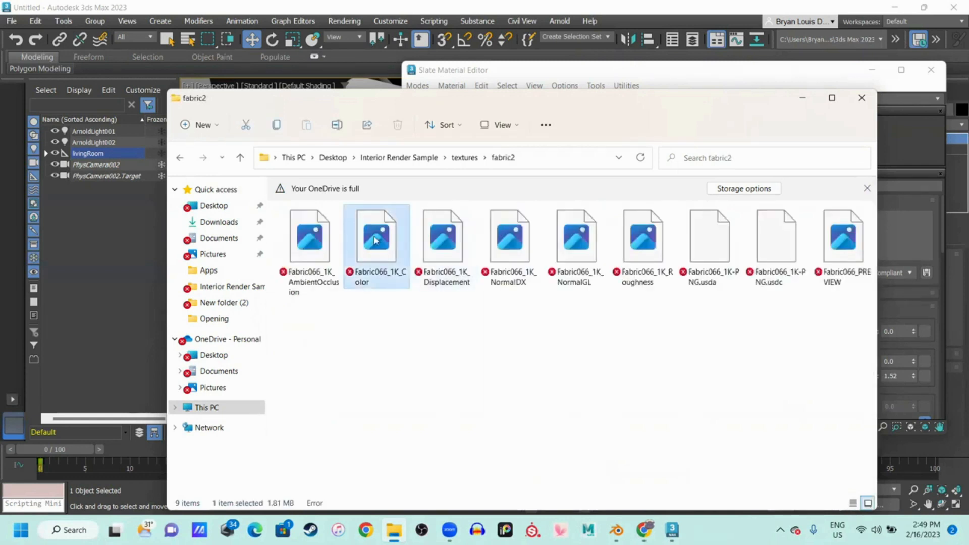
{"action": "double_click", "coordinate": [376, 240]}
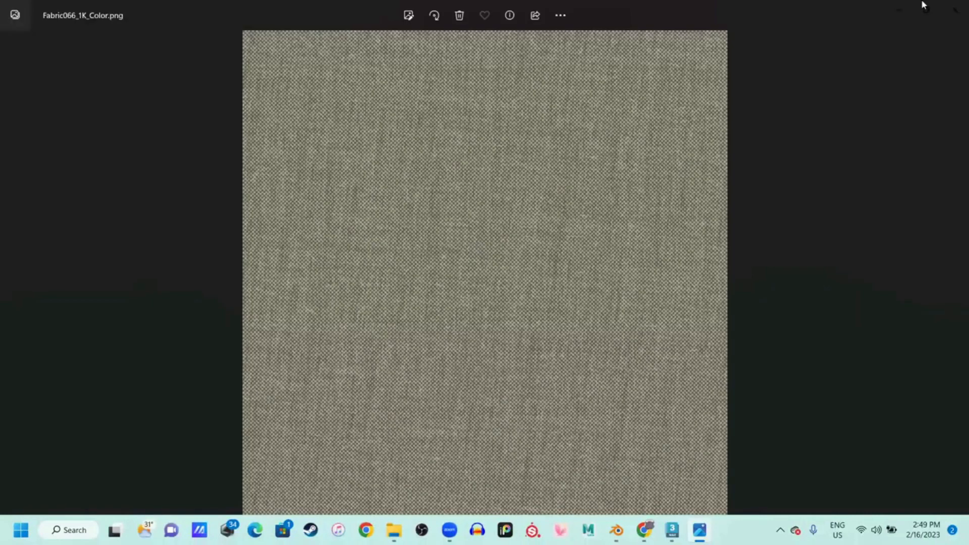
{"action": "left_click", "coordinate": [956, 9]}
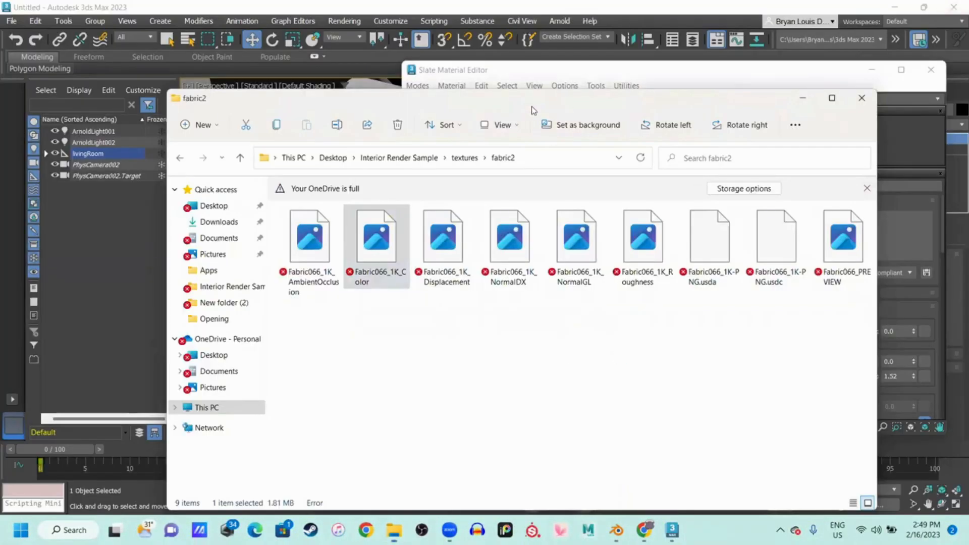
Shrink the fabric2 folder window beside the Slate Material Editor and add Fabric066_1K_Color to View1 as a bitmap node
{"action": "left_click_drag", "start_coordinate": [532, 110], "coordinate": [368, 90]}
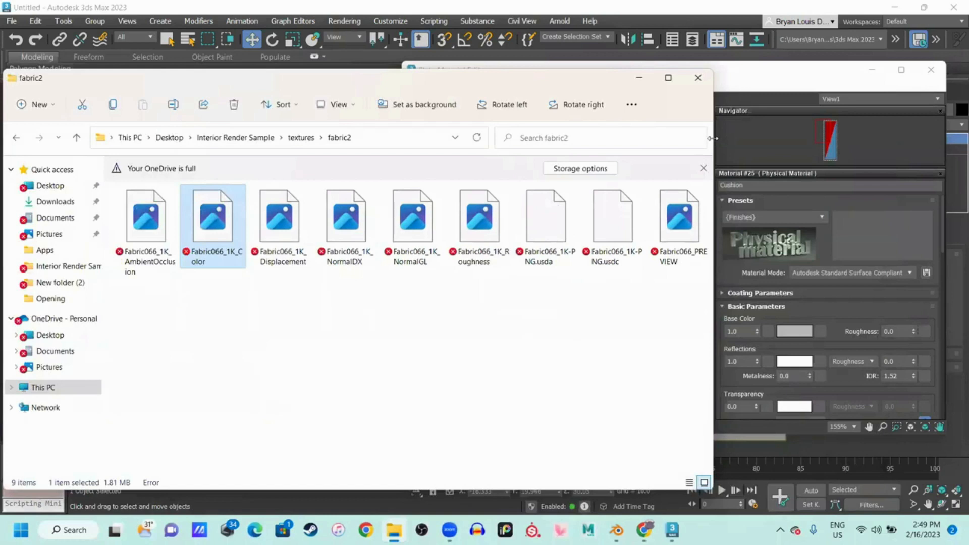
{"action": "left_click_drag", "start_coordinate": [712, 138], "coordinate": [382, 138]}
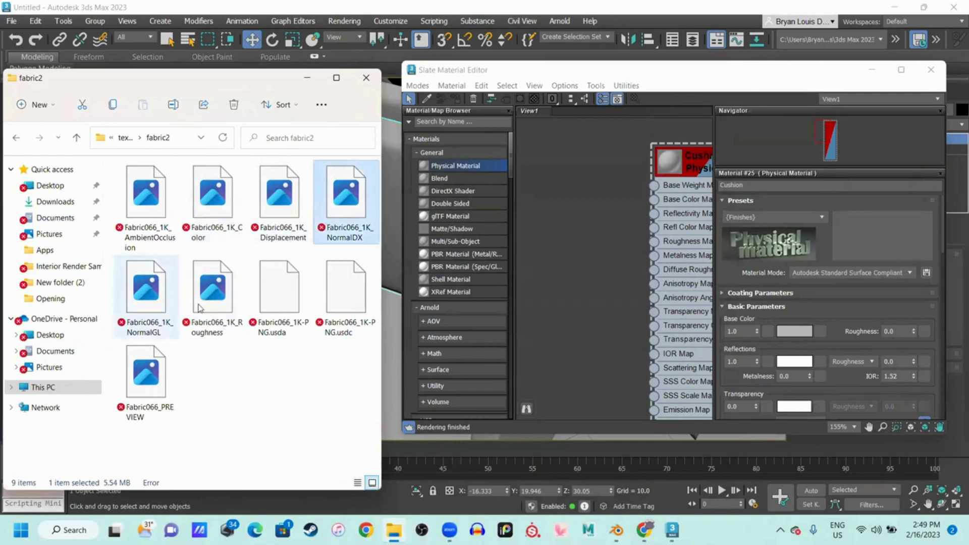
{"action": "left_click", "coordinate": [222, 298]}
{"action": "left_click", "coordinate": [218, 191]}
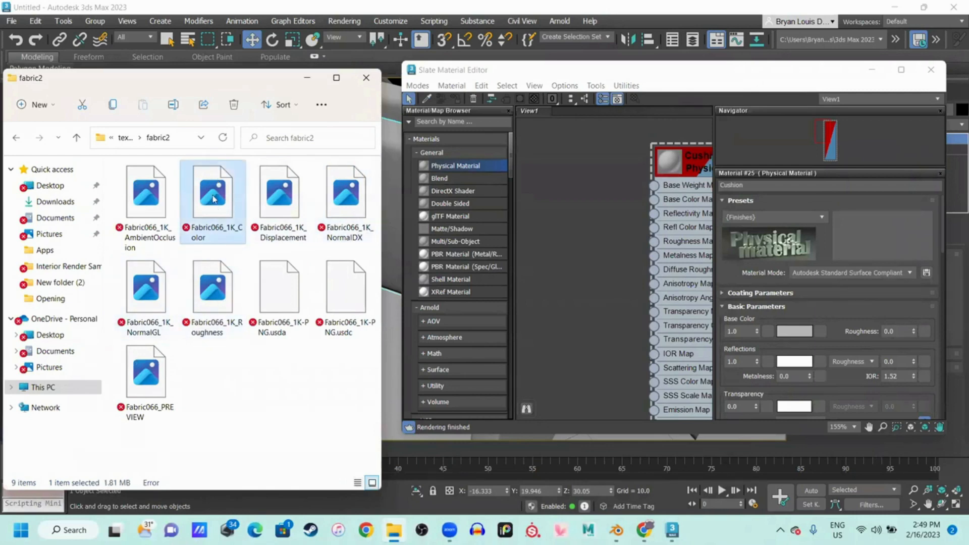
{"action": "left_click_drag", "start_coordinate": [218, 202], "coordinate": [561, 191]}
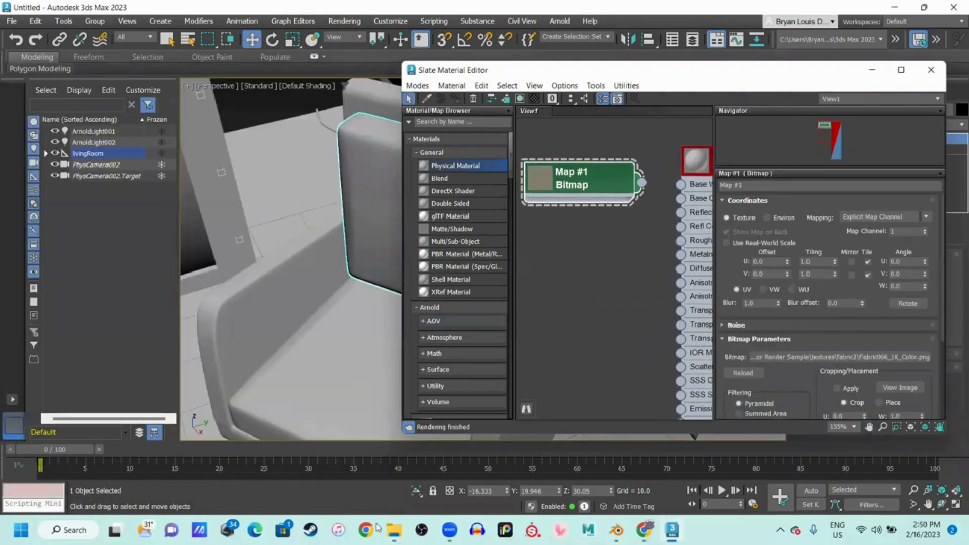
Return to the fabric2 folder and open the Fabric066_1K_NormalDX image to examine it
{"action": "key", "text": "alt+Tab"}
{"action": "double_click", "coordinate": [339, 206]}
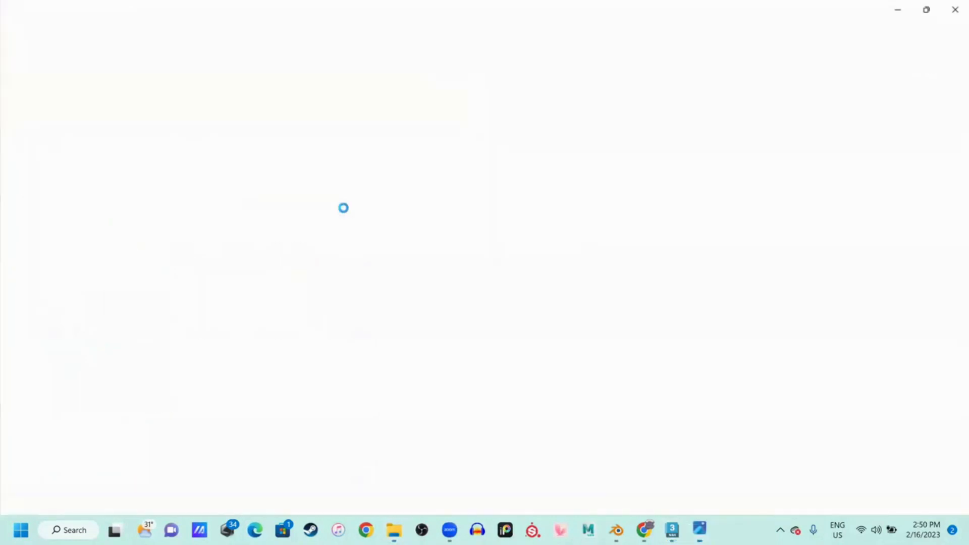
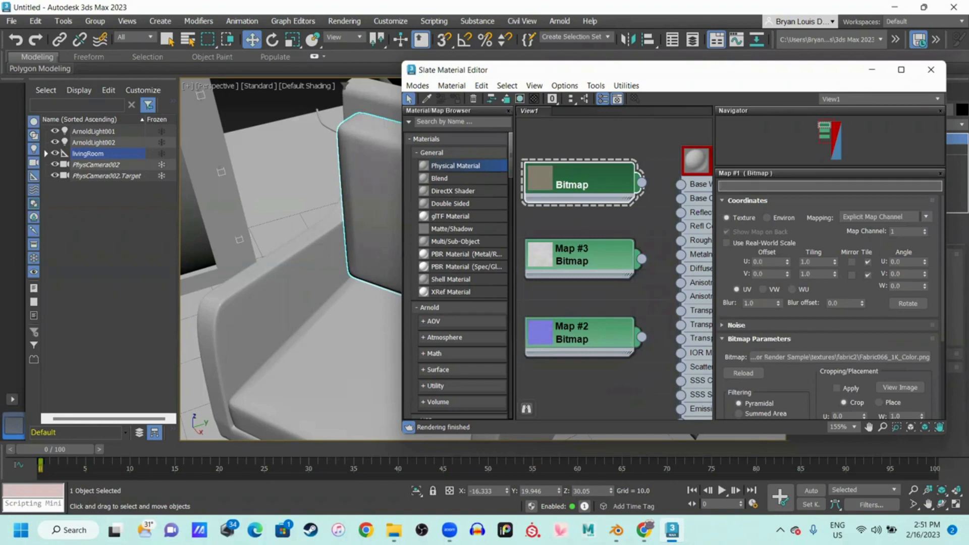
Rename the colour bitmap node as fabric2 - color and the roughness bitmap node as fabric2 - roughness
{"action": "type", "text": "fabric2 - color"}
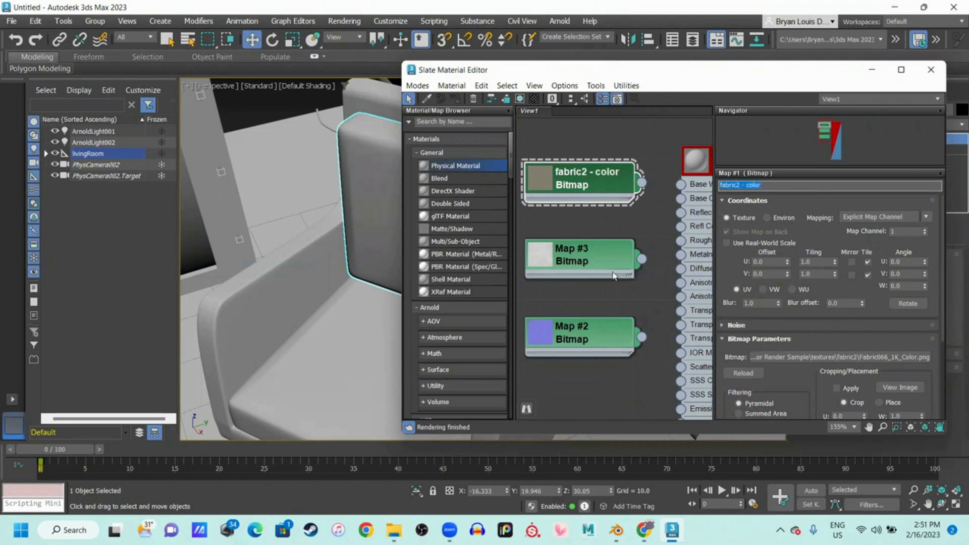
{"action": "double_click", "coordinate": [594, 263]}
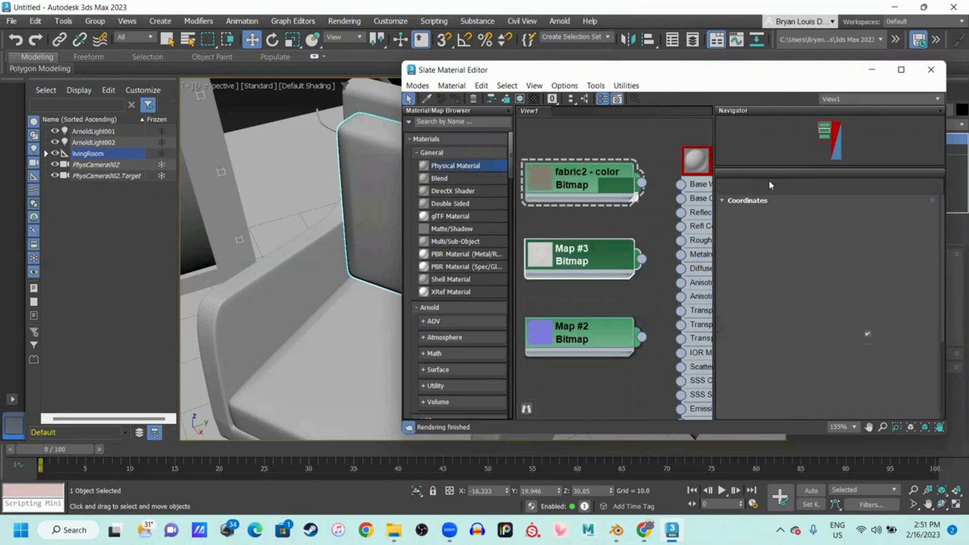
{"action": "type", "text": "fa"}
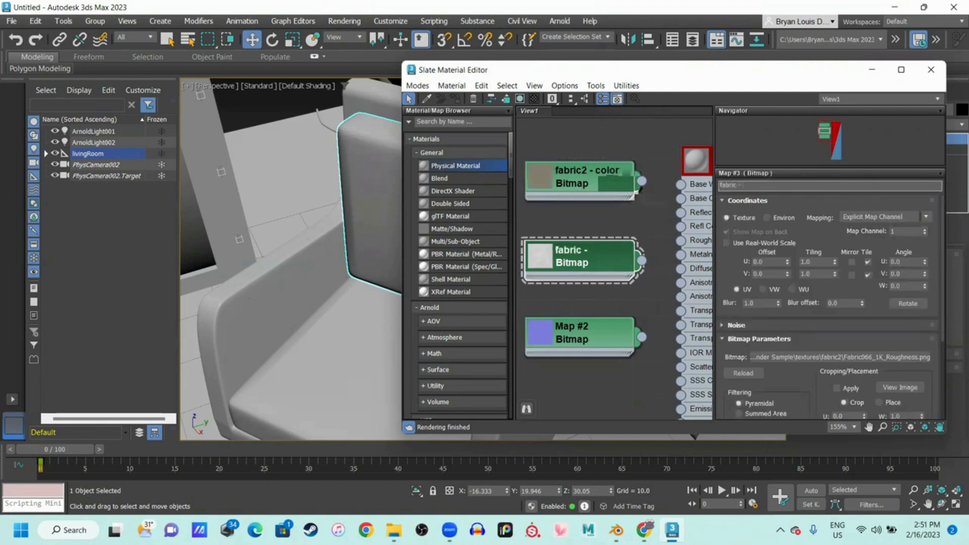
{"action": "type", "text": "bric2 - roughness"}
{"action": "key", "text": "Return"}
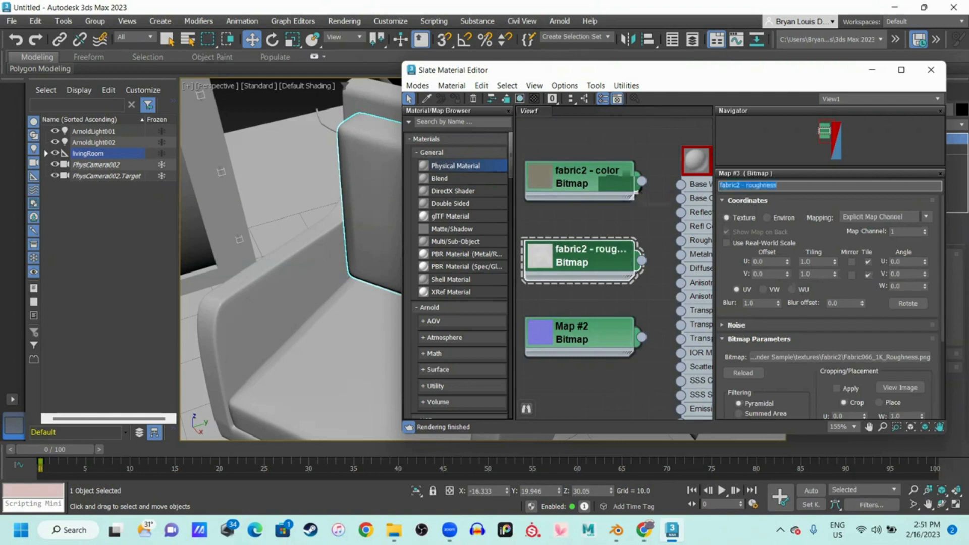
Rename the normal map's bitmap node as fabric2 - normal
{"action": "double_click", "coordinate": [632, 339]}
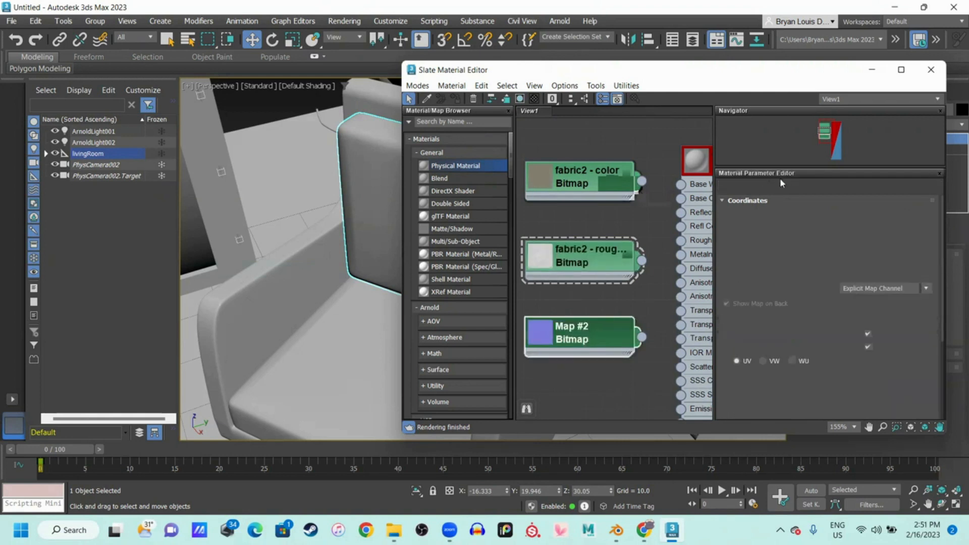
{"action": "left_click", "coordinate": [768, 185]}
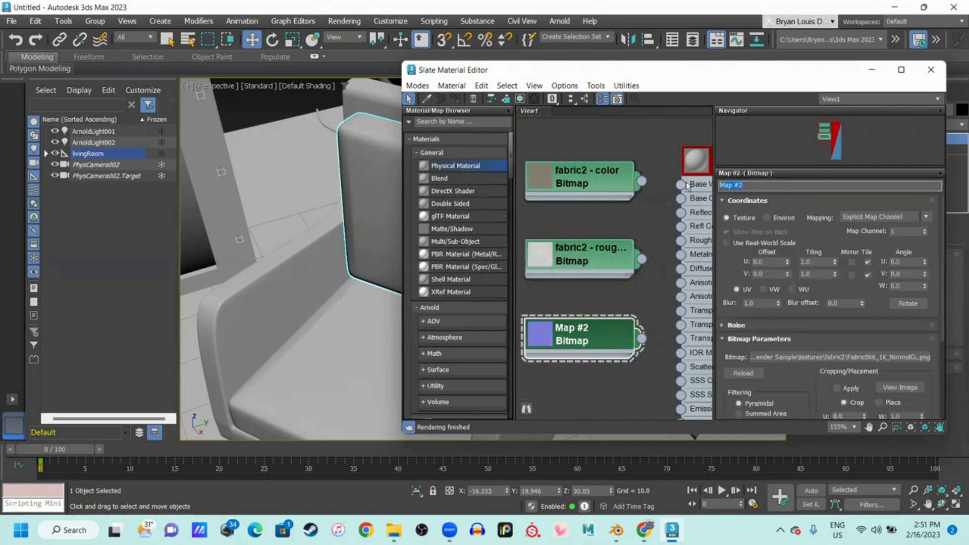
{"action": "type", "text": "fabric2 - normal"}
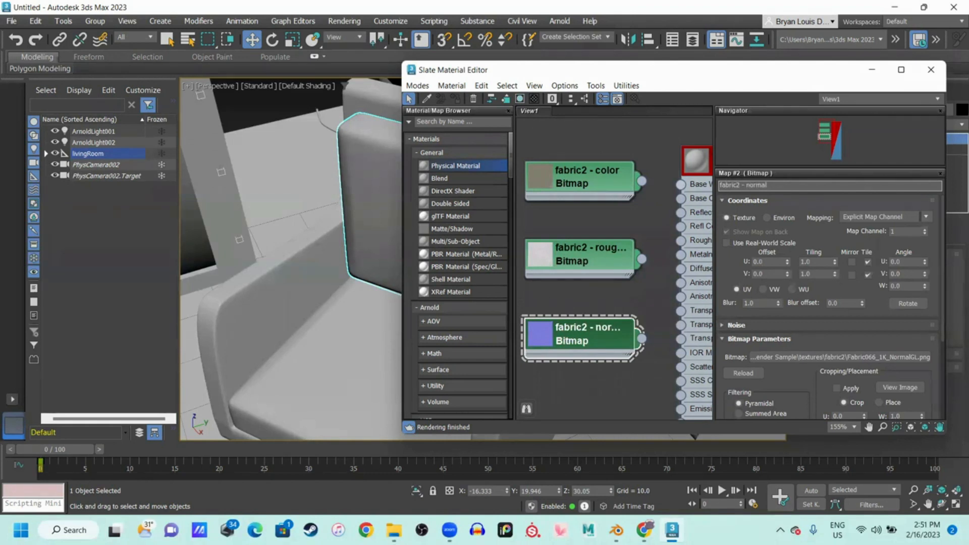
Maximize the material editor and connect fabric2 - color to the Cushion material's Base Color Map and fabric2 - roughness to its Roughness Map
{"action": "middle_click_drag", "start_coordinate": [710, 306], "coordinate": [662, 272]}
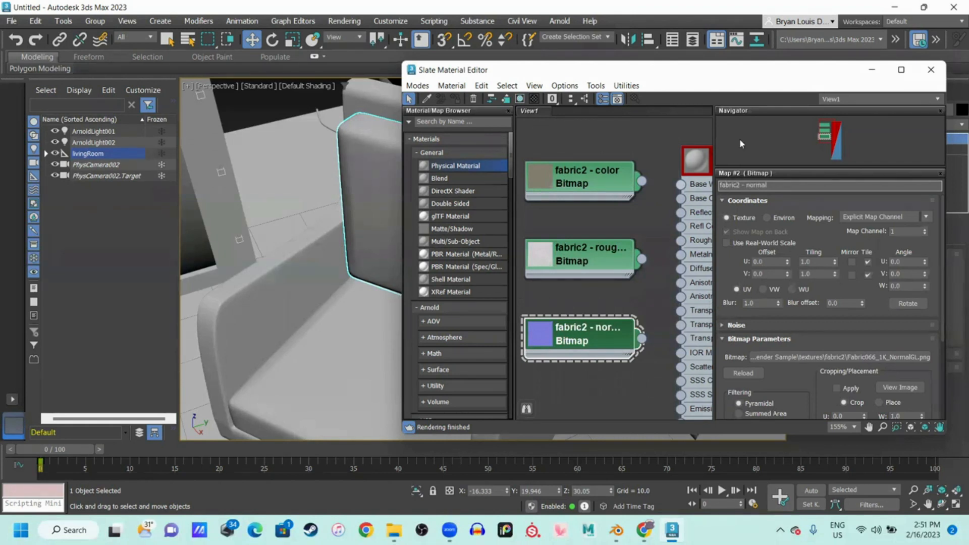
{"action": "left_click", "coordinate": [902, 70]}
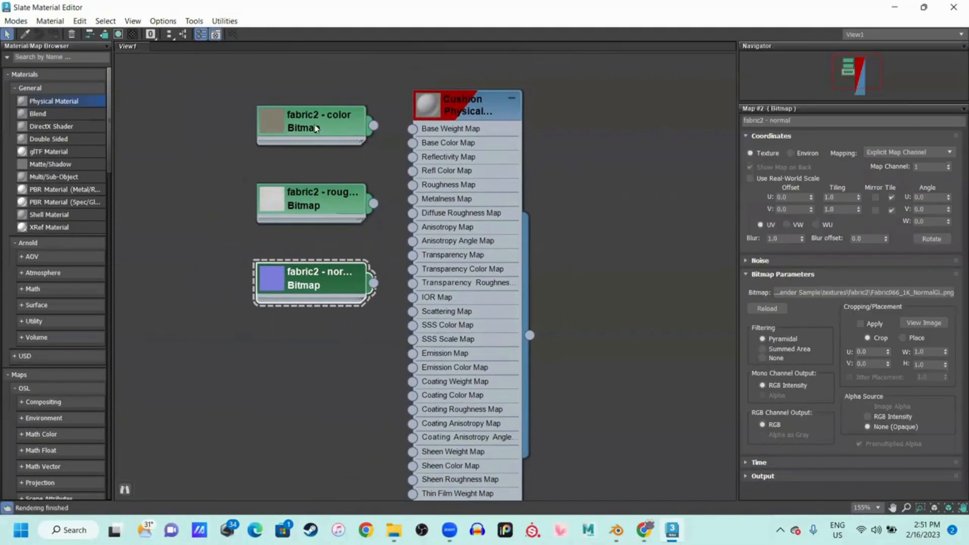
{"action": "left_click_drag", "start_coordinate": [476, 103], "coordinate": [507, 89]}
{"action": "left_click", "coordinate": [356, 122]}
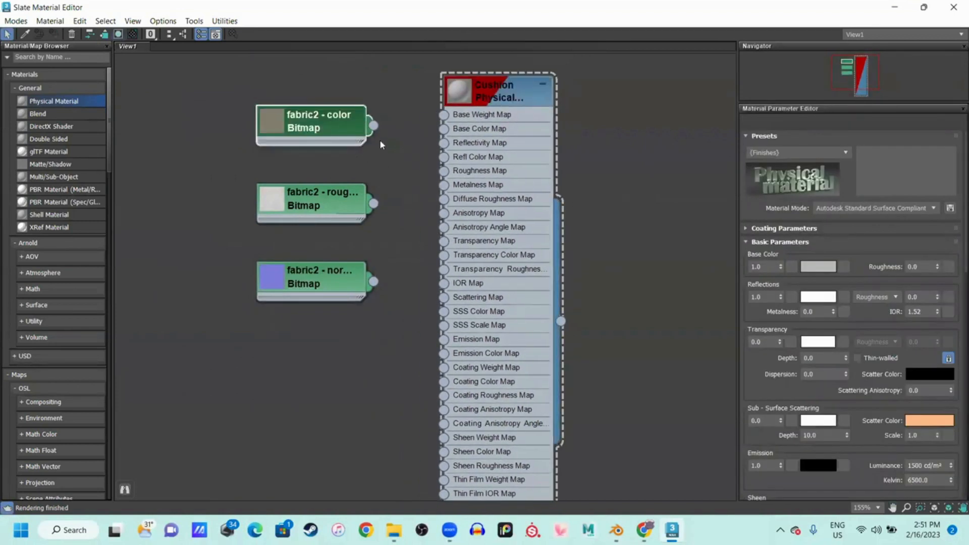
{"action": "left_click", "coordinate": [377, 134]}
{"action": "left_click_drag", "start_coordinate": [392, 137], "coordinate": [444, 128]}
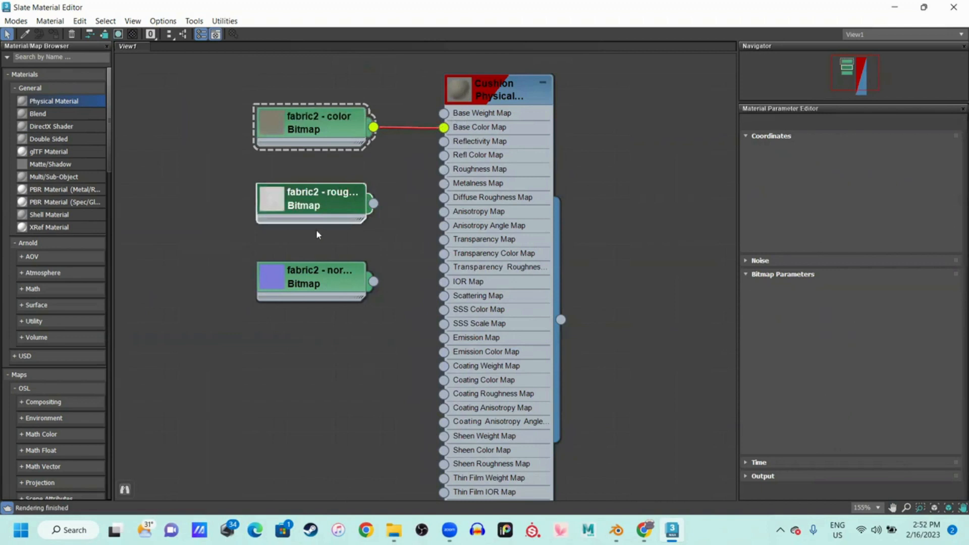
{"action": "left_click", "coordinate": [370, 207]}
{"action": "left_click_drag", "start_coordinate": [376, 206], "coordinate": [447, 173]}
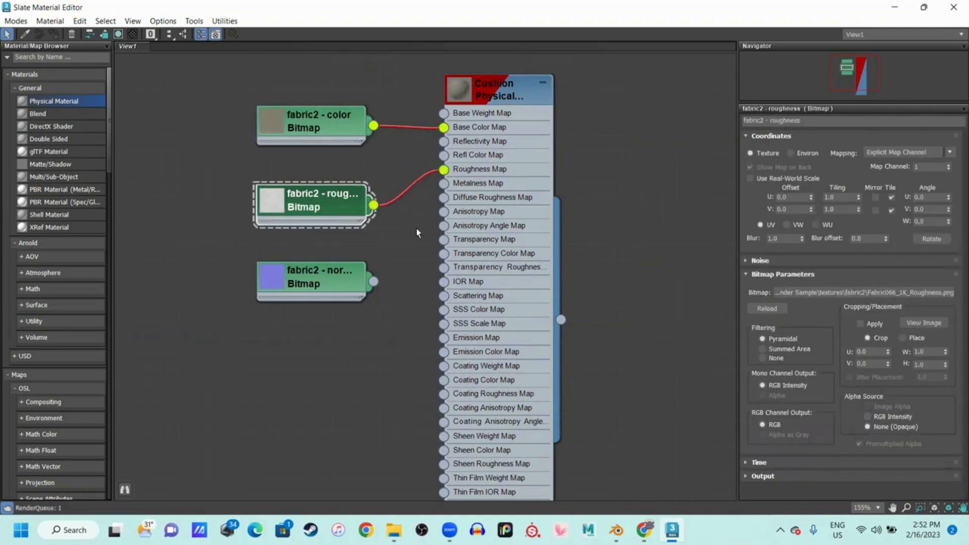
Connect the fabric2 - normal bitmap to the Cushion material's Bump Map
{"action": "middle_click_drag", "start_coordinate": [417, 300], "coordinate": [421, 246]}
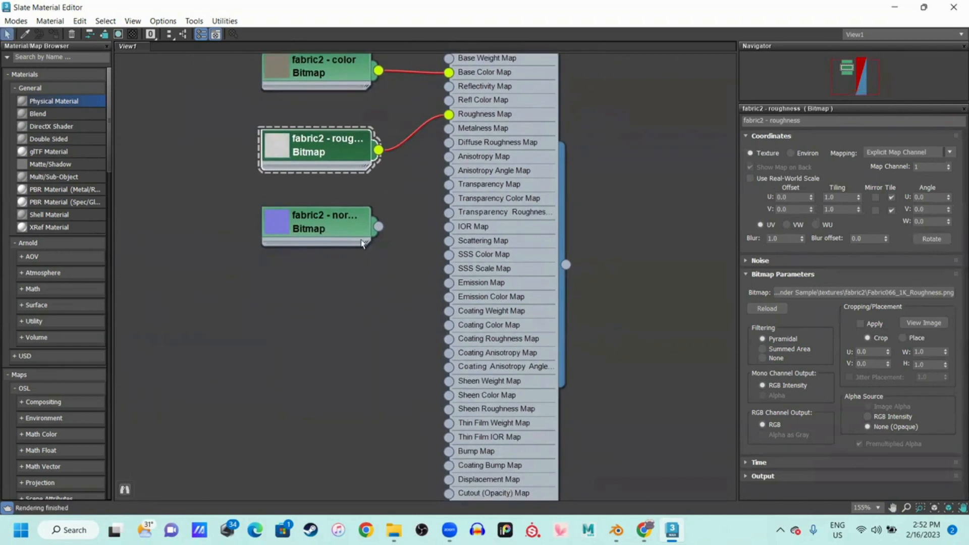
{"action": "left_click", "coordinate": [320, 229]}
{"action": "middle_click_drag", "start_coordinate": [396, 281], "coordinate": [386, 215]}
{"action": "left_click_drag", "start_coordinate": [376, 165], "coordinate": [439, 388]}
{"action": "middle_click_drag", "start_coordinate": [330, 309], "coordinate": [351, 425]}
{"action": "scroll", "coordinate": [399, 312], "scroll_direction": "down", "scroll_amount": 2}
{"action": "scroll", "coordinate": [428, 340], "scroll_direction": "down", "scroll_amount": 1}
{"action": "middle_click_drag", "start_coordinate": [463, 315], "coordinate": [430, 280]}
Restore the material editor to a smaller window and move it so the back cushion and the Cushion node's output are both visible
{"action": "left_click", "coordinate": [925, 8]}
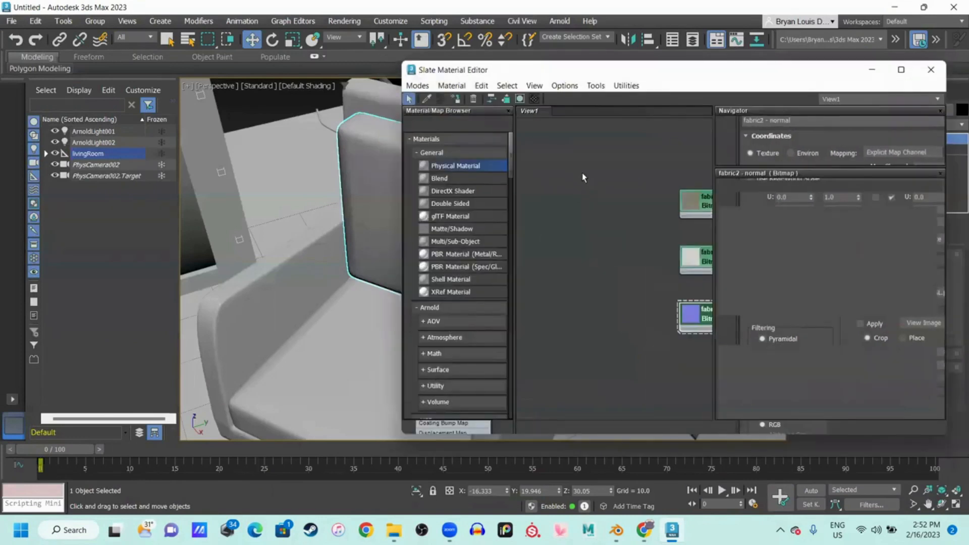
{"action": "middle_click_drag", "start_coordinate": [582, 309], "coordinate": [509, 308]}
{"action": "middle_click_drag", "start_coordinate": [638, 288], "coordinate": [602, 251]}
{"action": "left_click_drag", "start_coordinate": [655, 78], "coordinate": [741, 70]}
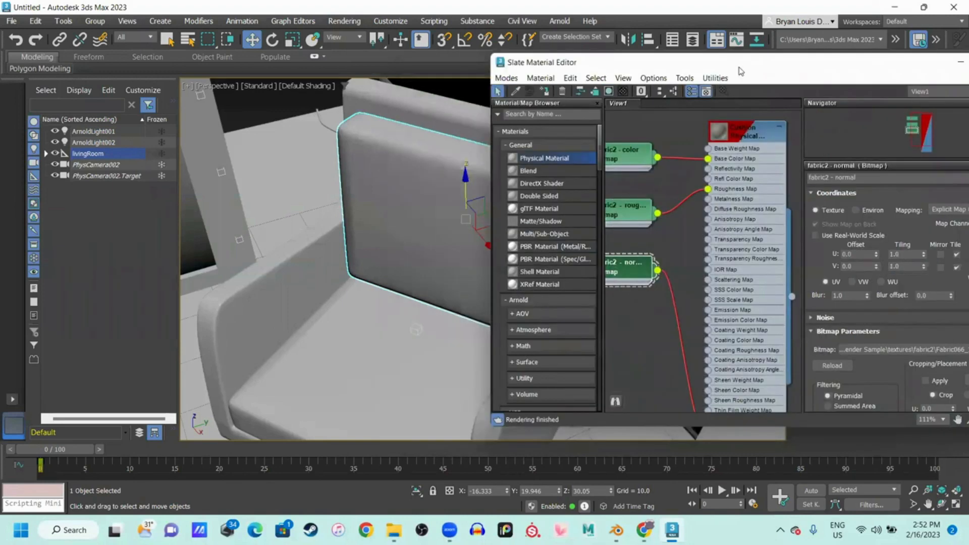
{"action": "mouse_move", "coordinate": [793, 299]}
{"action": "left_mouse_down"}
{"action": "mouse_move", "coordinate": [651, 328]}
{"action": "mouse_move", "coordinate": [447, 267]}
{"action": "mouse_move", "coordinate": [391, 221]}
{"action": "mouse_move", "coordinate": [556, 273]}
{"action": "mouse_move", "coordinate": [792, 298]}
{"action": "left_mouse_up"}
{"action": "left_click_drag", "start_coordinate": [796, 296], "coordinate": [762, 301]}
{"action": "left_click", "coordinate": [752, 231]}
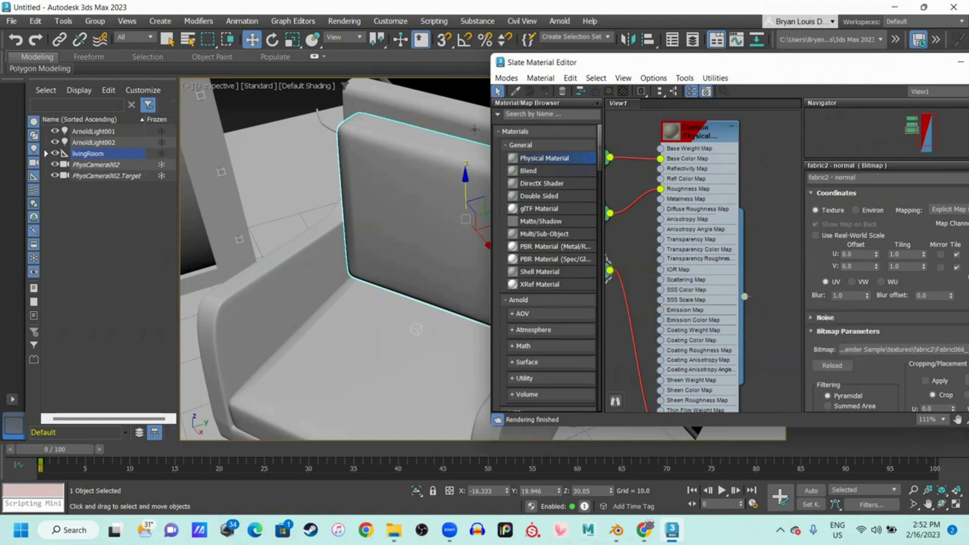
{"action": "left_click", "coordinate": [453, 225]}
{"action": "left_click", "coordinate": [477, 234]}
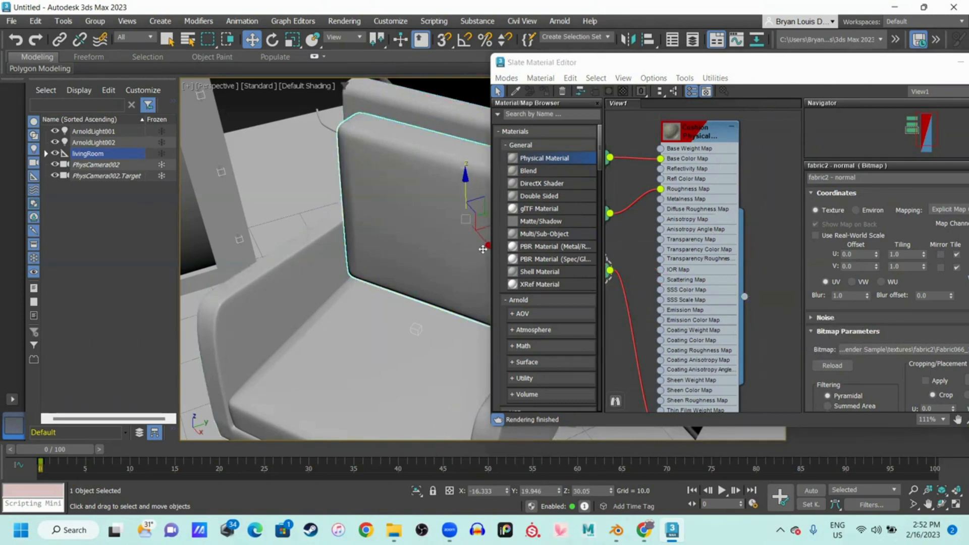
{"action": "left_click", "coordinate": [758, 218]}
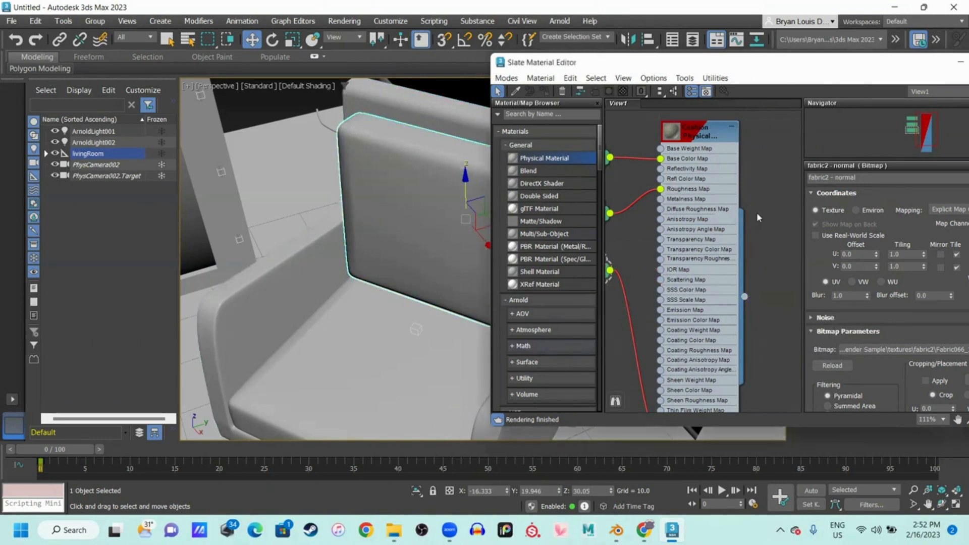
{"action": "left_click", "coordinate": [405, 212]}
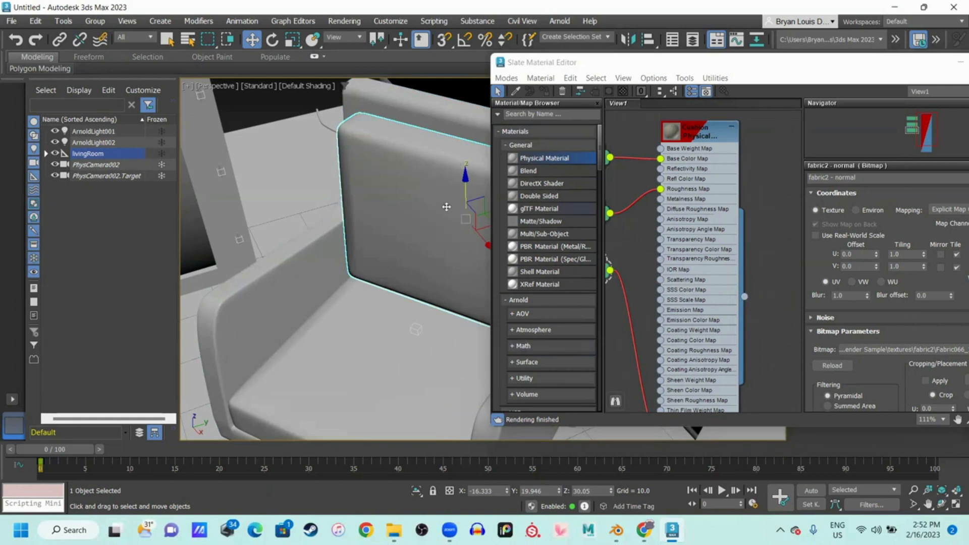
Assign the Cushion material to the selected back cushion and close the material editor
{"action": "left_click", "coordinate": [713, 133]}
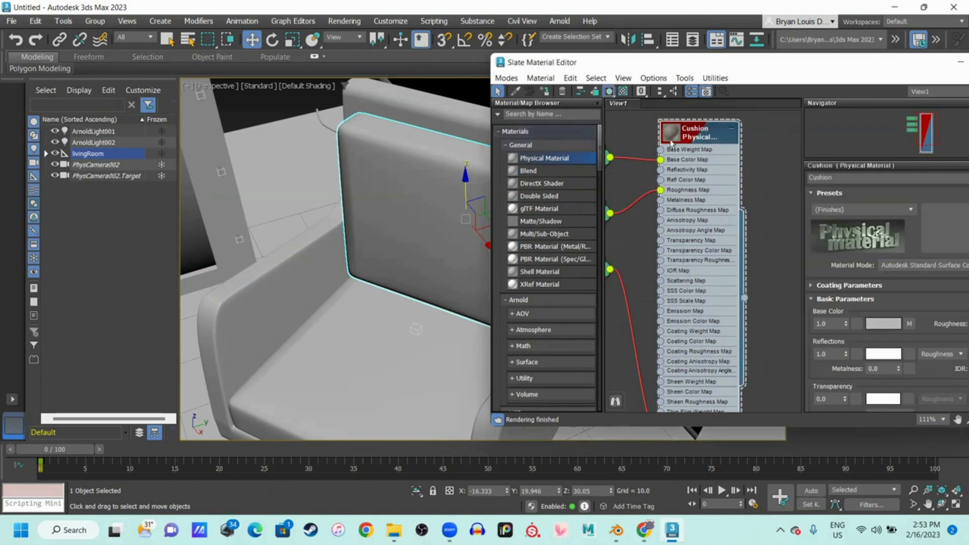
{"action": "left_click", "coordinate": [546, 91]}
{"action": "scroll", "coordinate": [417, 182], "scroll_direction": "up", "scroll_amount": 5}
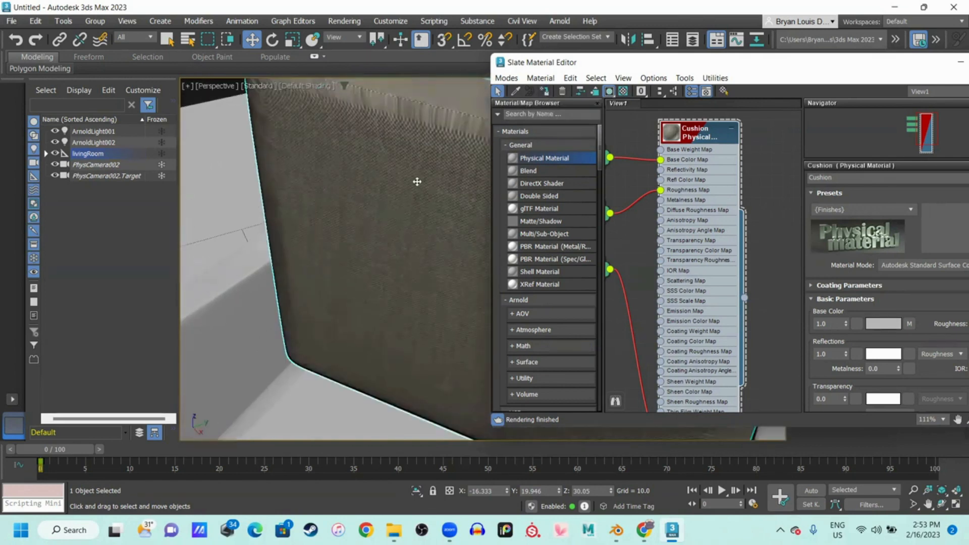
{"action": "left_click_drag", "start_coordinate": [885, 63], "coordinate": [717, 85]}
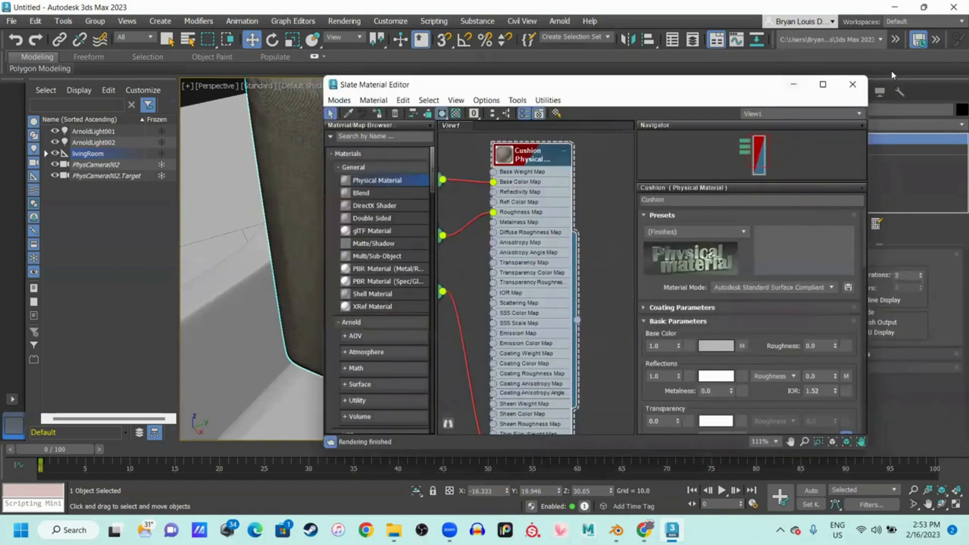
{"action": "left_click", "coordinate": [861, 92]}
{"action": "middle_click_drag", "start_coordinate": [546, 297], "coordinate": [589, 249], "text": "alt"}
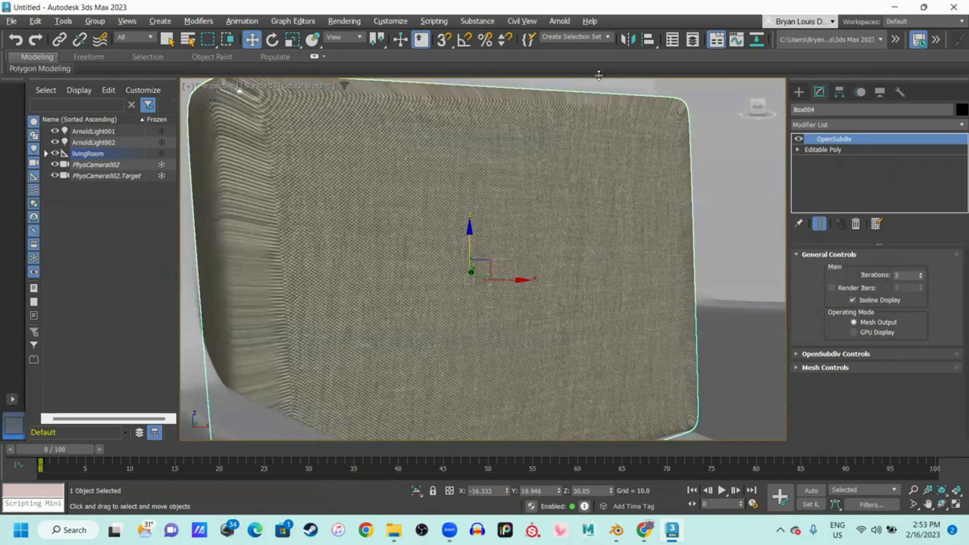
Render the scene in Arnold RenderView, examine the fabric on the armchair's back cushion up close, and close the render window
{"action": "left_click", "coordinate": [560, 21]}
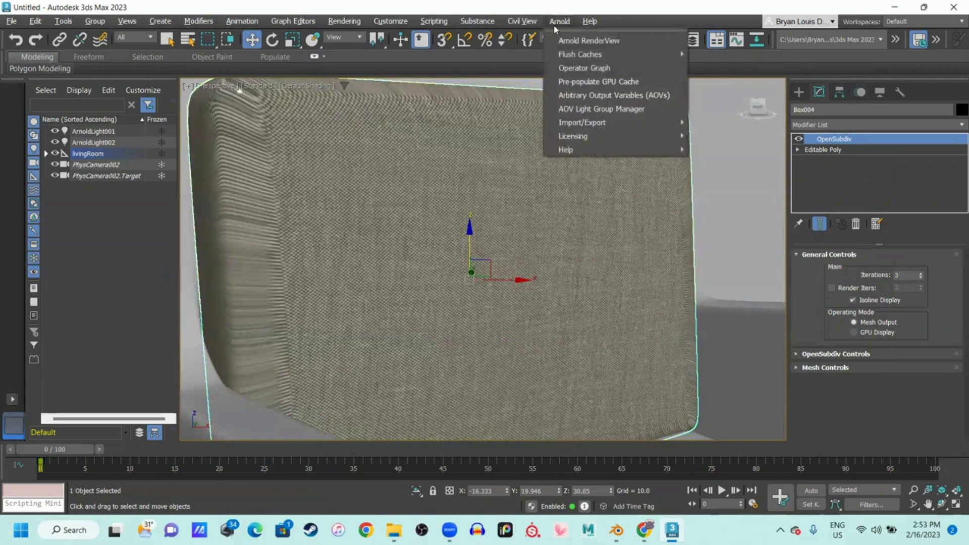
{"action": "left_click", "coordinate": [589, 41]}
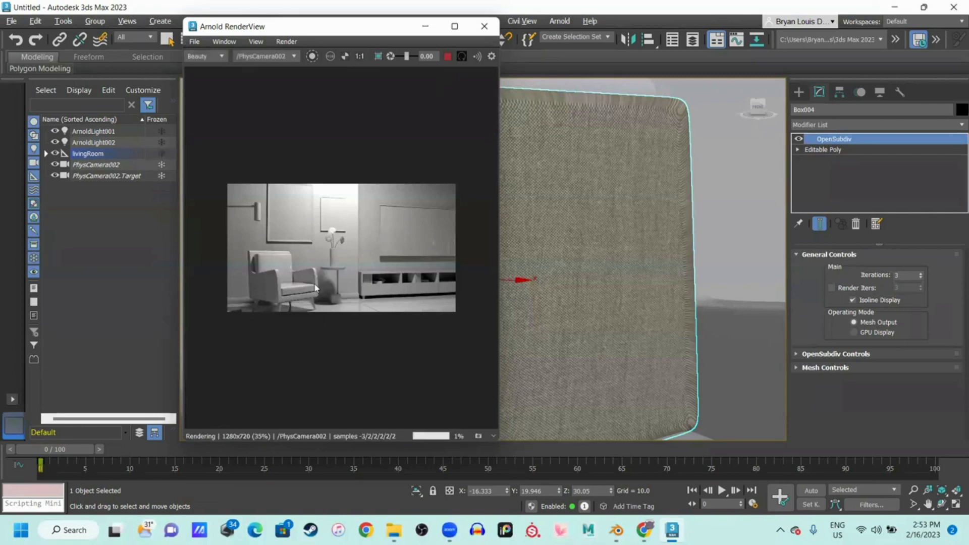
{"action": "scroll", "coordinate": [368, 298], "scroll_direction": "up", "scroll_amount": 10}
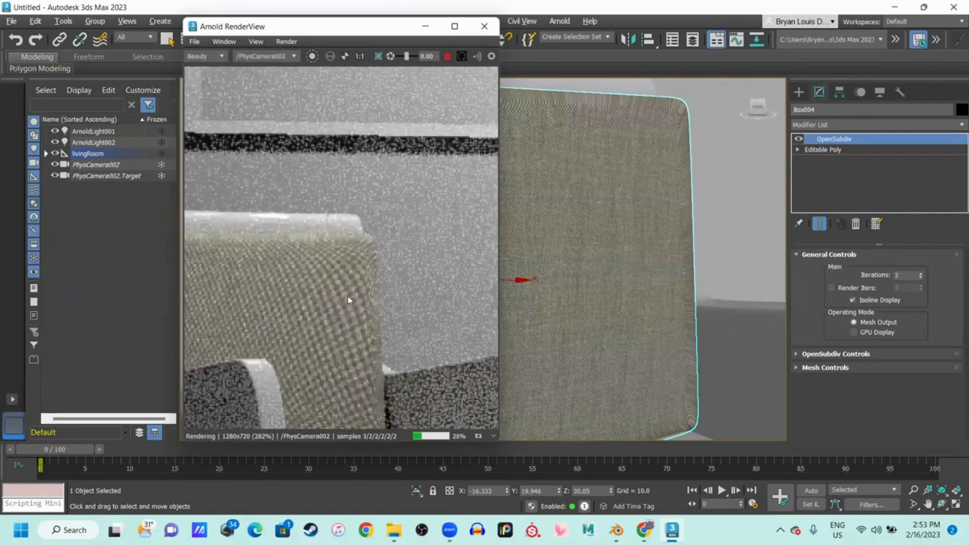
{"action": "scroll", "coordinate": [349, 299], "scroll_direction": "down", "scroll_amount": 2}
{"action": "scroll", "coordinate": [343, 306], "scroll_direction": "down", "scroll_amount": 2}
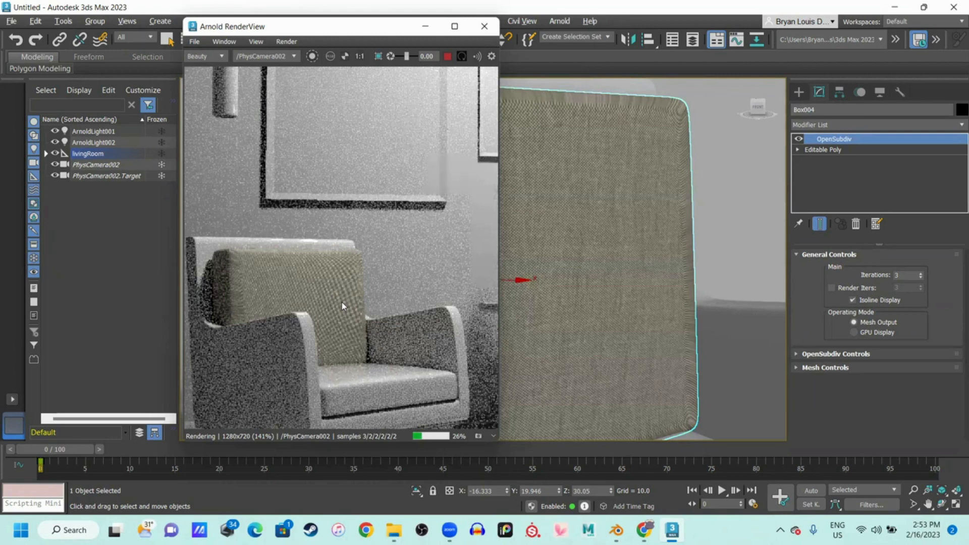
{"action": "scroll", "coordinate": [341, 301], "scroll_direction": "down", "scroll_amount": 2}
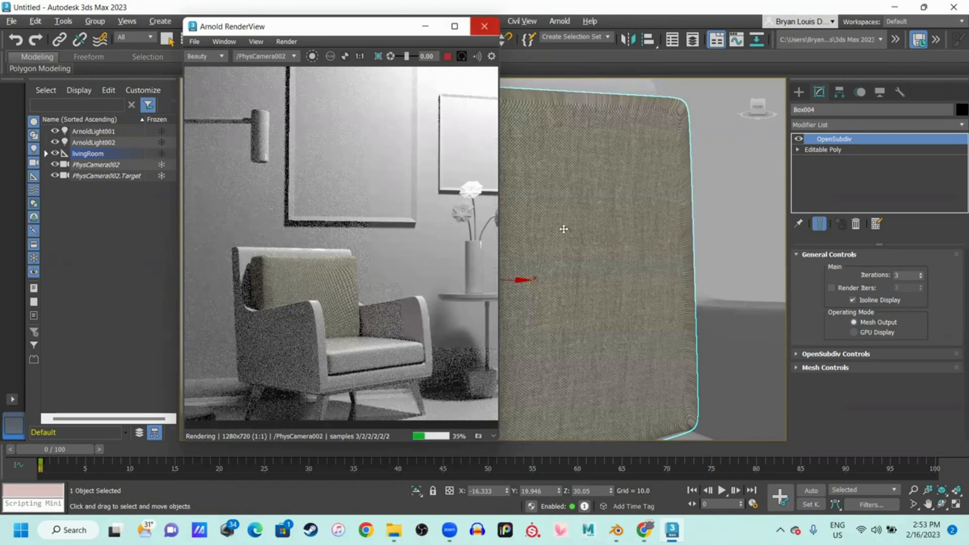
{"action": "left_click", "coordinate": [484, 26]}
Add a UVW Map modifier to the back cushion, above its OpenSubdiv modifier
{"action": "middle_click_drag", "start_coordinate": [513, 186], "coordinate": [495, 247], "text": "alt"}
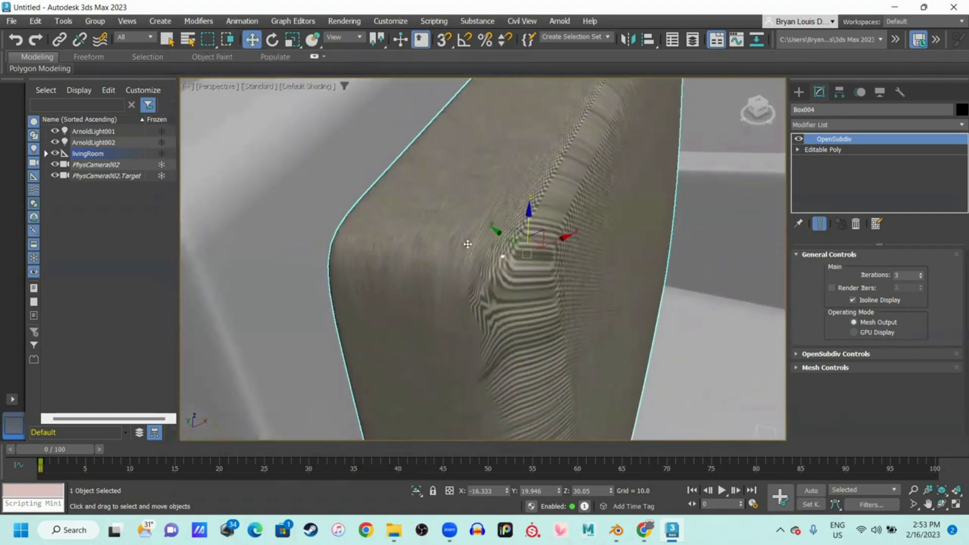
{"action": "middle_click_drag", "start_coordinate": [508, 264], "coordinate": [417, 244], "text": "alt"}
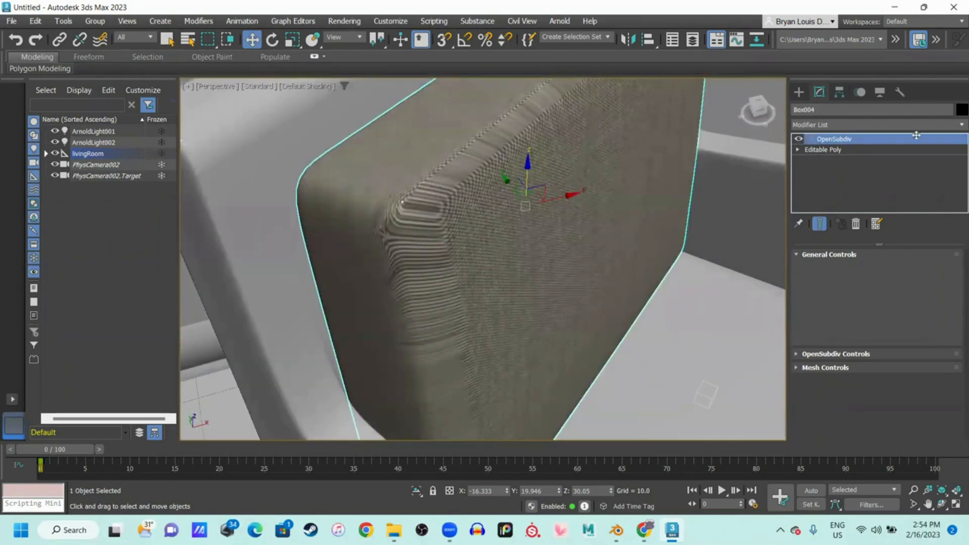
{"action": "left_click", "coordinate": [955, 131]}
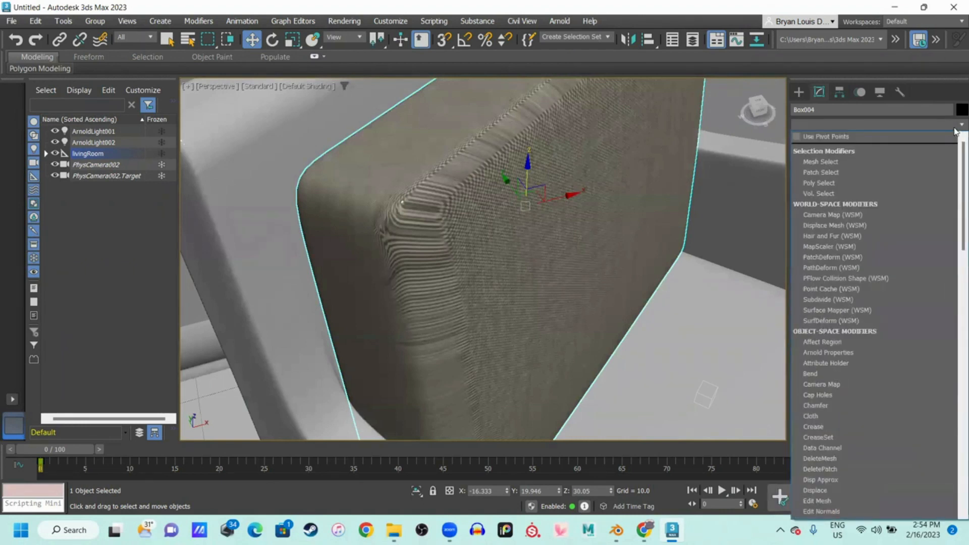
{"action": "type", "text": "uvw"}
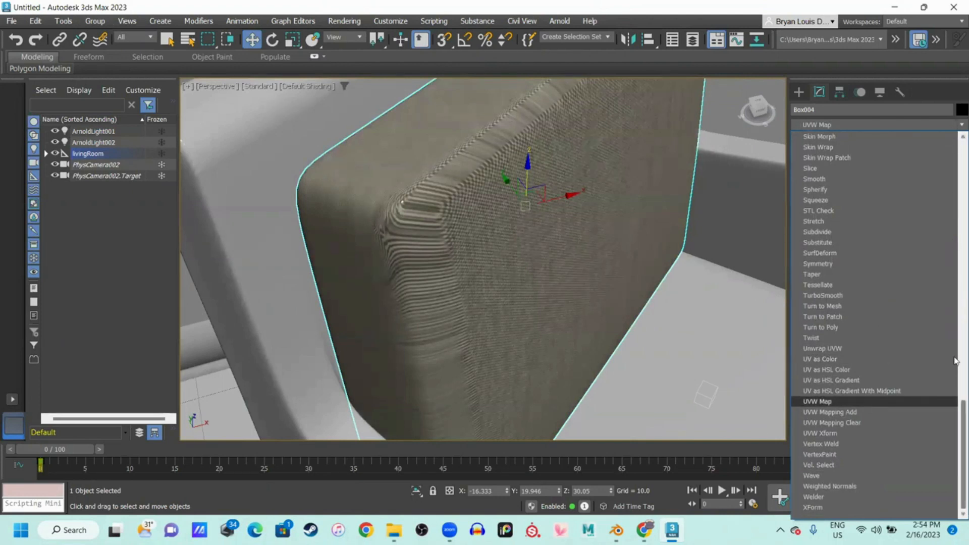
{"action": "left_click", "coordinate": [836, 402]}
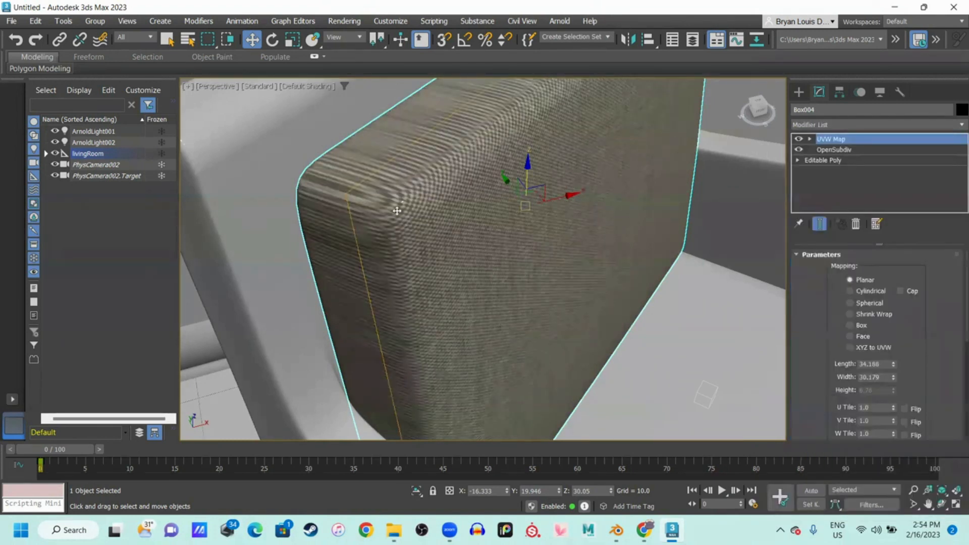
{"action": "middle_click_drag", "start_coordinate": [428, 210], "coordinate": [453, 227]}
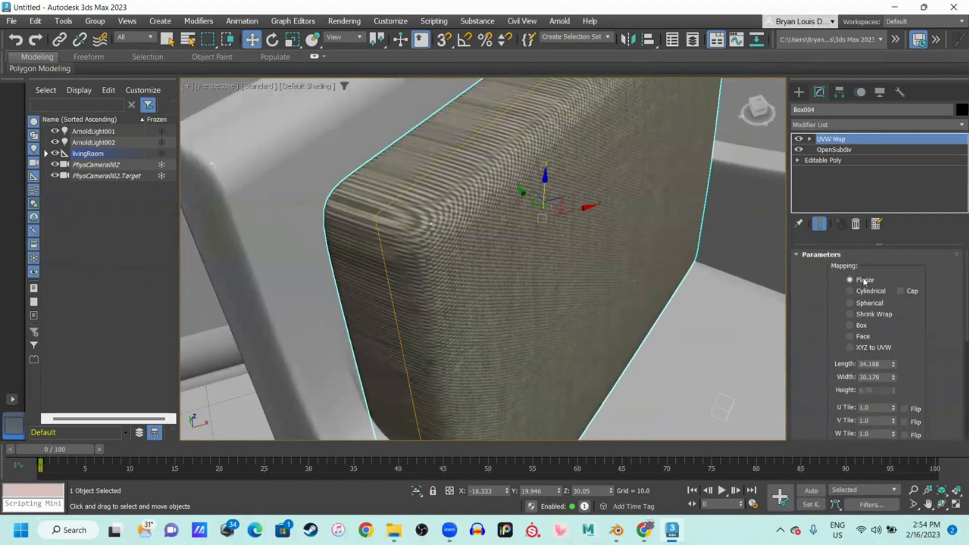
Switch the back cushion's UVW mapping to Box and size it to length 45.811, width 29.274 and height 36.231
{"action": "left_click", "coordinate": [862, 328]}
{"action": "middle_click_drag", "start_coordinate": [547, 281], "coordinate": [497, 222], "text": "alt"}
{"action": "scroll", "coordinate": [590, 289], "scroll_direction": "down", "scroll_amount": 3}
{"action": "middle_click_drag", "start_coordinate": [478, 180], "coordinate": [479, 198]}
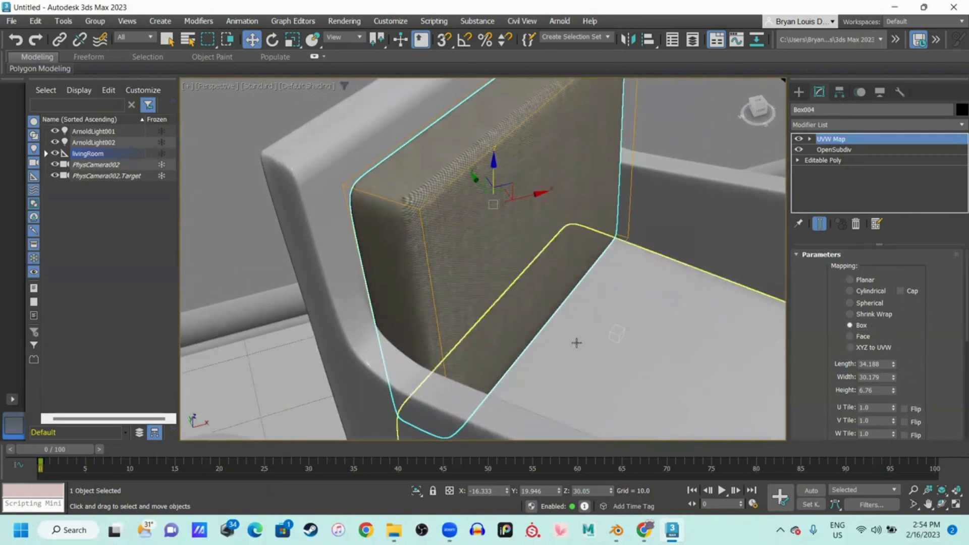
{"action": "middle_click_drag", "start_coordinate": [608, 348], "coordinate": [612, 333]}
{"action": "left_click_drag", "start_coordinate": [893, 365], "coordinate": [859, 169]}
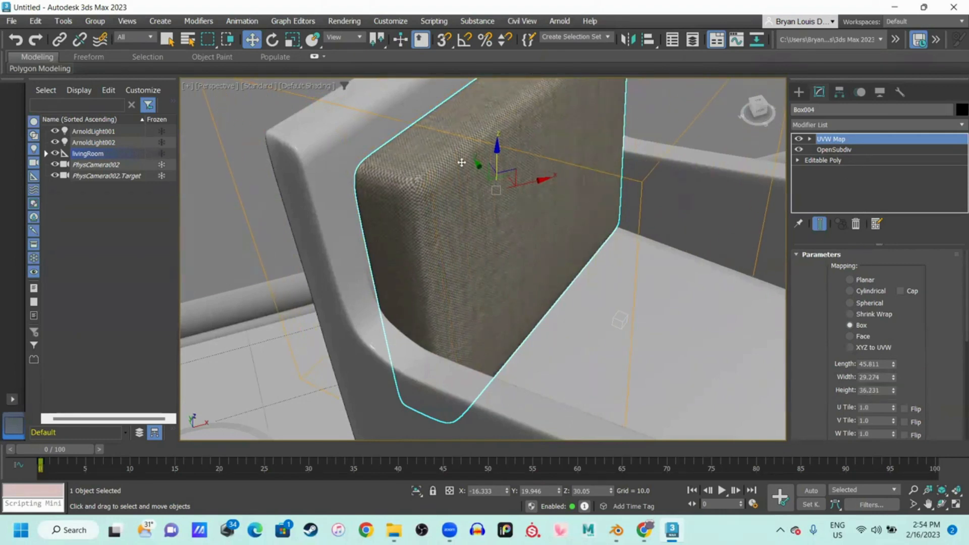
{"action": "scroll", "coordinate": [461, 163], "scroll_direction": "up", "scroll_amount": 4}
{"action": "scroll", "coordinate": [630, 183], "scroll_direction": "down", "scroll_amount": 4}
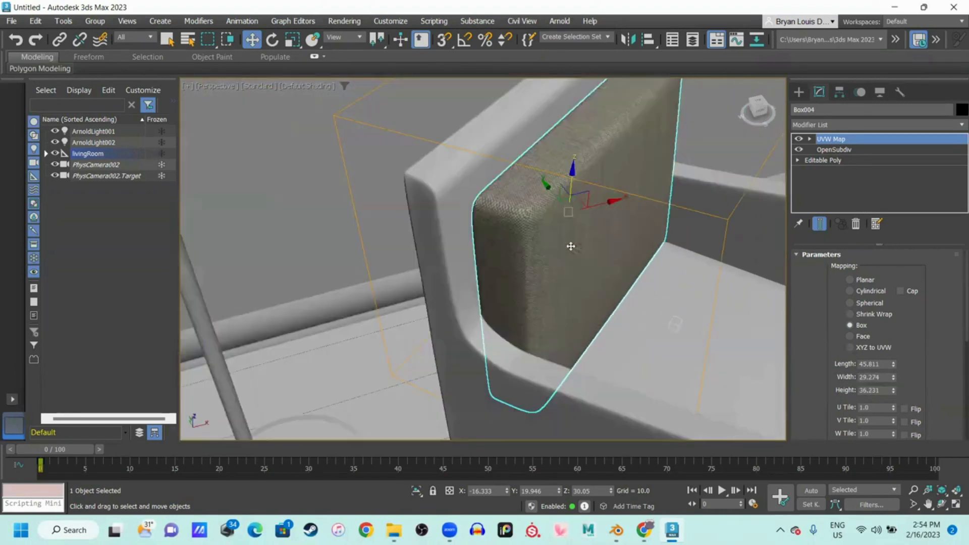
Apply the Cushion material to the armchair's seat cushion and close the material editor
{"action": "middle_click_drag", "start_coordinate": [574, 303], "coordinate": [426, 296], "text": "alt"}
{"action": "left_click", "coordinate": [514, 311]}
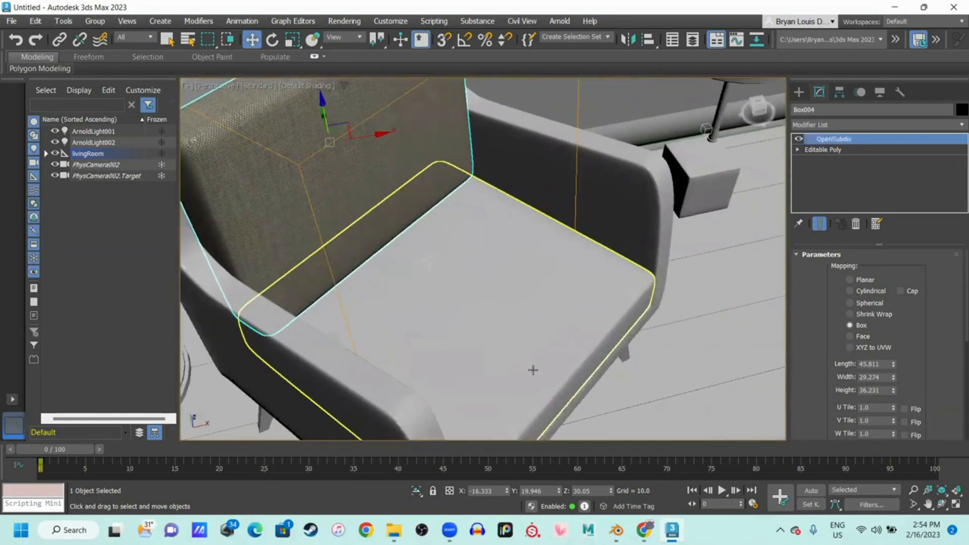
{"action": "middle_click_drag", "start_coordinate": [530, 340], "coordinate": [599, 321], "text": "alt"}
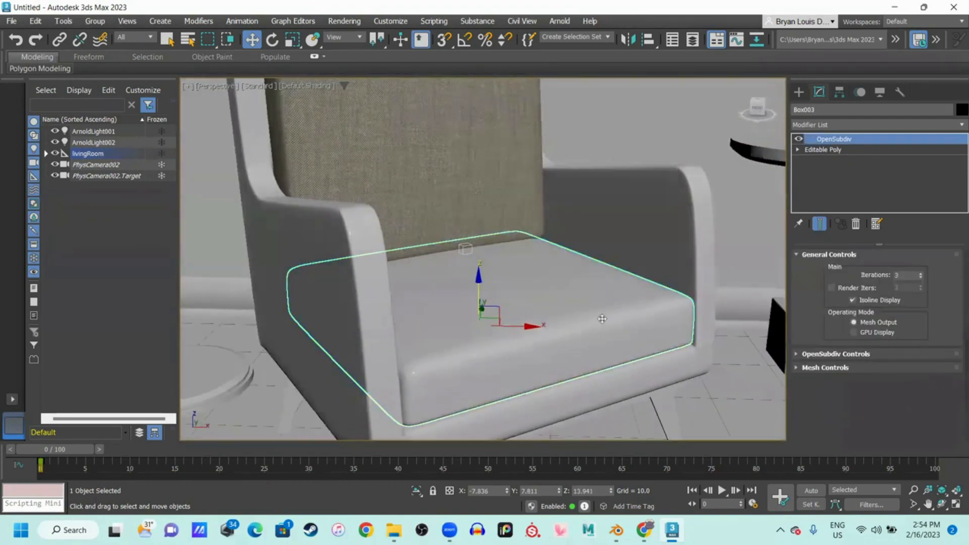
{"action": "key", "text": "m"}
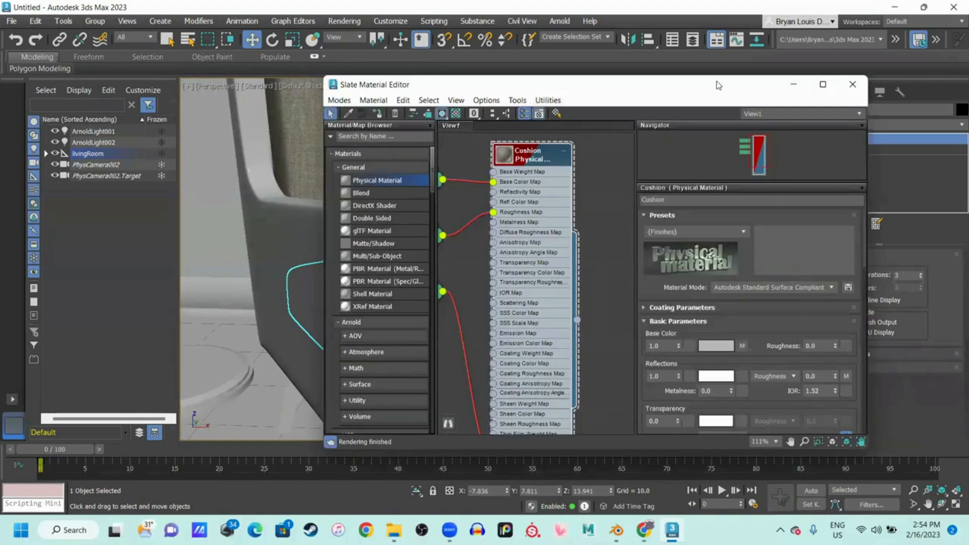
{"action": "left_click_drag", "start_coordinate": [718, 85], "coordinate": [959, 75]}
{"action": "left_click_drag", "start_coordinate": [818, 310], "coordinate": [498, 295]}
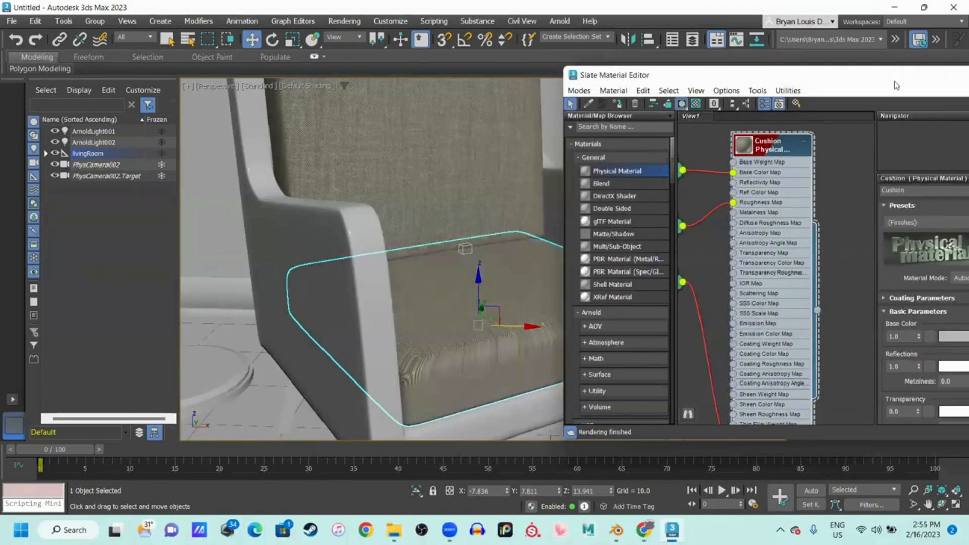
{"action": "left_click_drag", "start_coordinate": [890, 80], "coordinate": [693, 107]}
{"action": "left_click", "coordinate": [900, 103]}
{"action": "middle_click_drag", "start_coordinate": [561, 351], "coordinate": [528, 332], "text": "alt"}
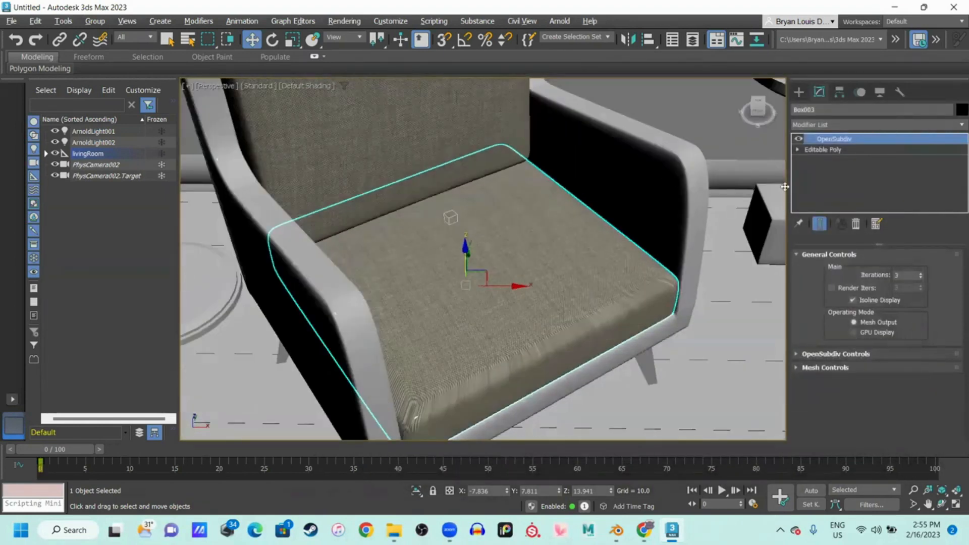
Add a UVW Map modifier to the seat cushion, above its OpenSubdiv modifier
{"action": "left_click", "coordinate": [858, 125]}
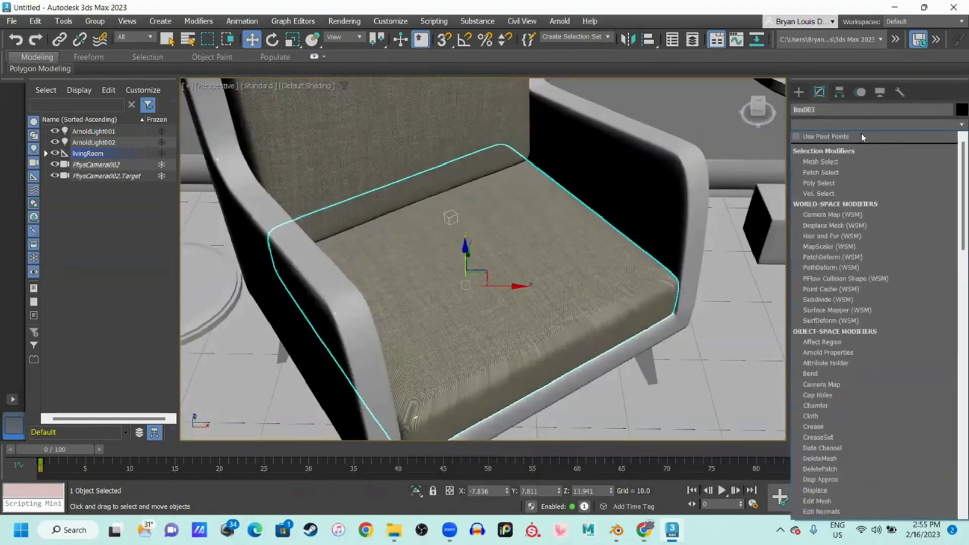
{"action": "type", "text": "uvw"}
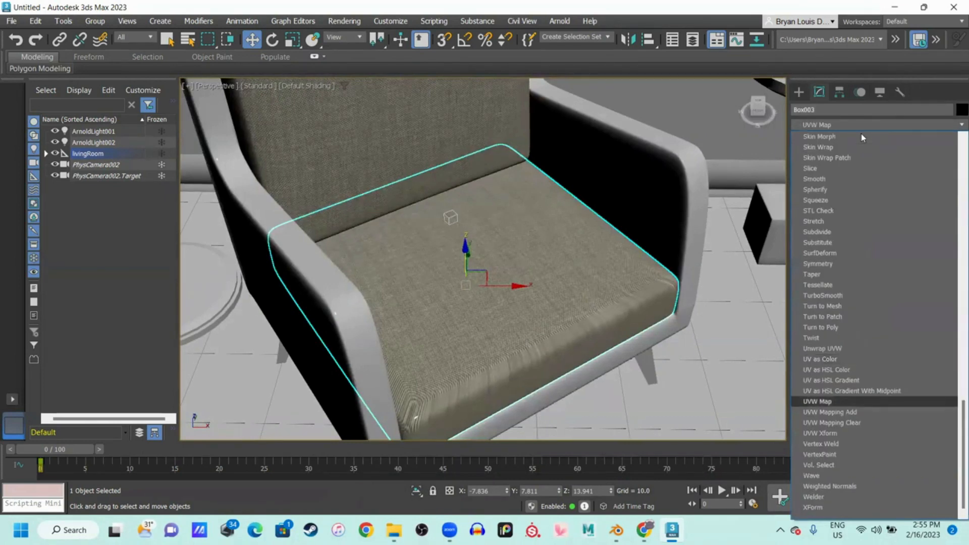
{"action": "key", "text": "Return"}
{"action": "scroll", "coordinate": [474, 303], "scroll_direction": "up", "scroll_amount": 3}
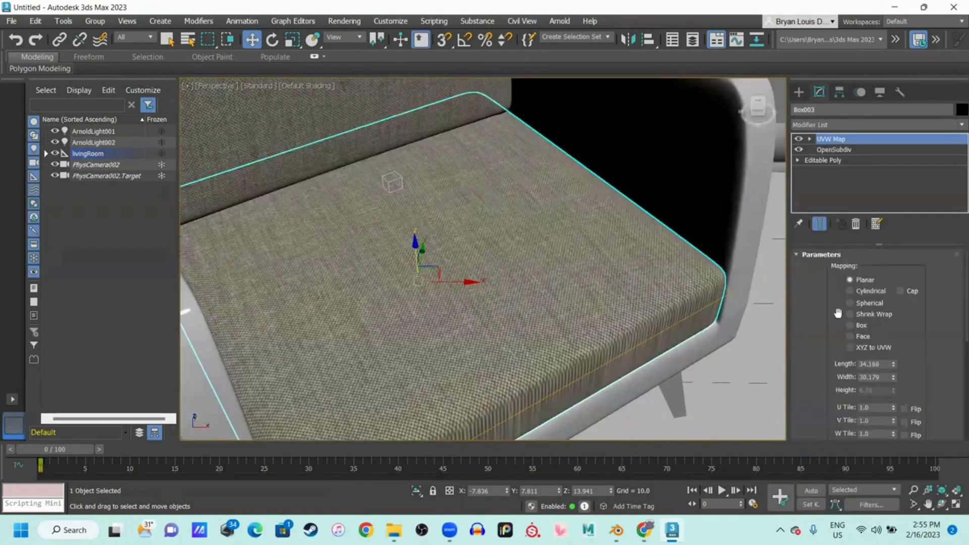
{"action": "middle_click_drag", "start_coordinate": [475, 303], "coordinate": [472, 230], "text": "alt"}
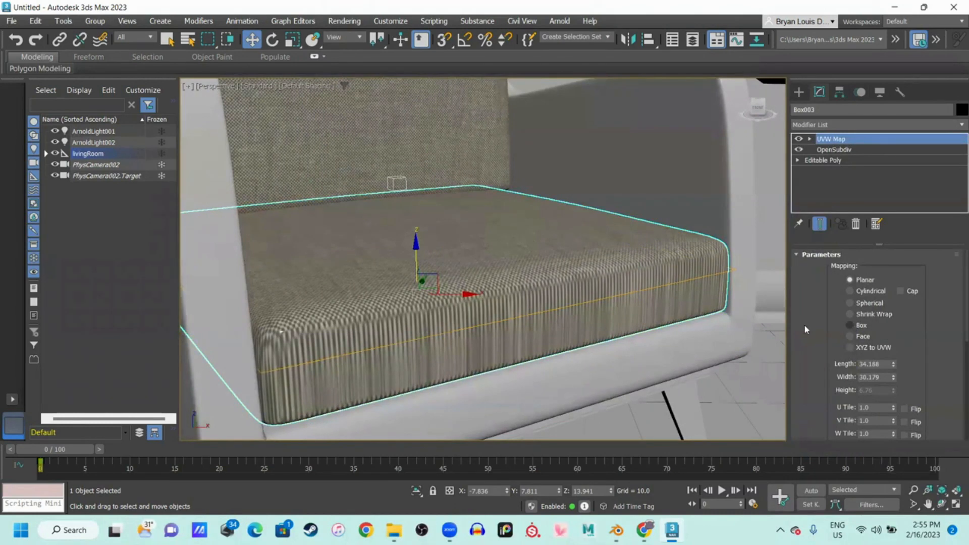
Switch the seat cushion's UVW mapping to Box, size it to length 39.658, width 38.629 and height 36.299, and check the weave
{"action": "left_click", "coordinate": [849, 325]}
{"action": "mouse_move", "coordinate": [893, 363]}
{"action": "left_mouse_down"}
{"action": "mouse_move", "coordinate": [893, 354]}
{"action": "mouse_move", "coordinate": [895, 389]}
{"action": "mouse_move", "coordinate": [896, 378]}
{"action": "left_mouse_up"}
{"action": "scroll", "coordinate": [402, 113], "scroll_direction": "down", "scroll_amount": 8}
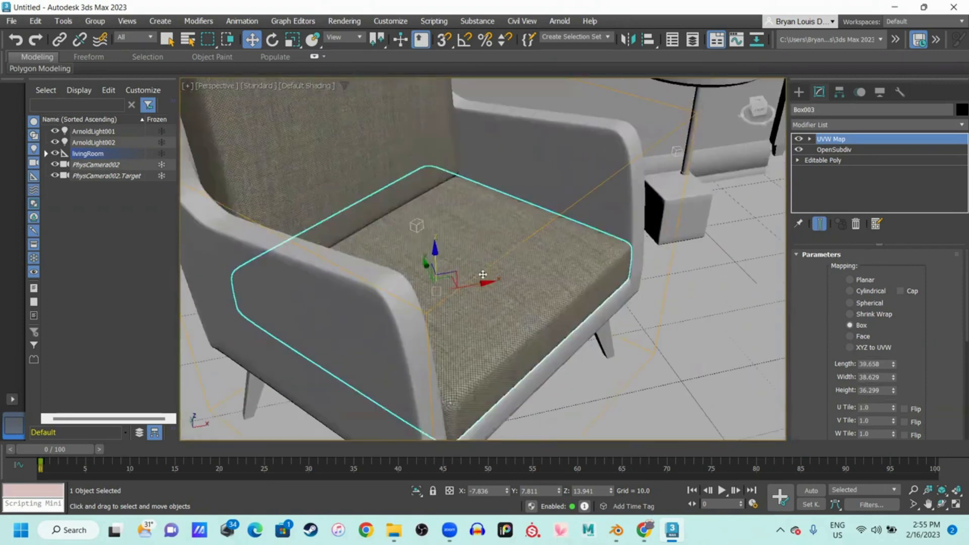
{"action": "middle_click_drag", "start_coordinate": [493, 268], "coordinate": [434, 224], "text": "alt"}
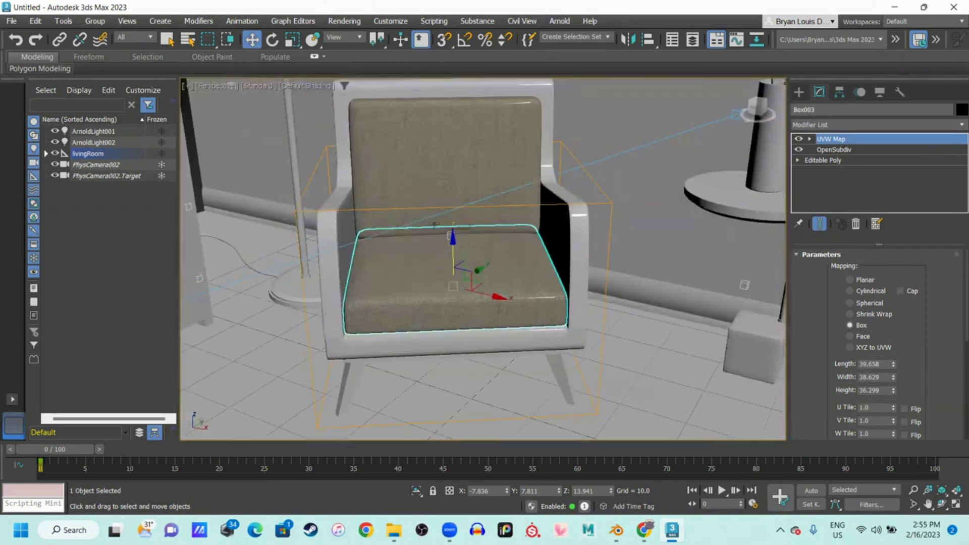
{"action": "middle_click_drag", "start_coordinate": [394, 307], "coordinate": [391, 327], "text": "alt"}
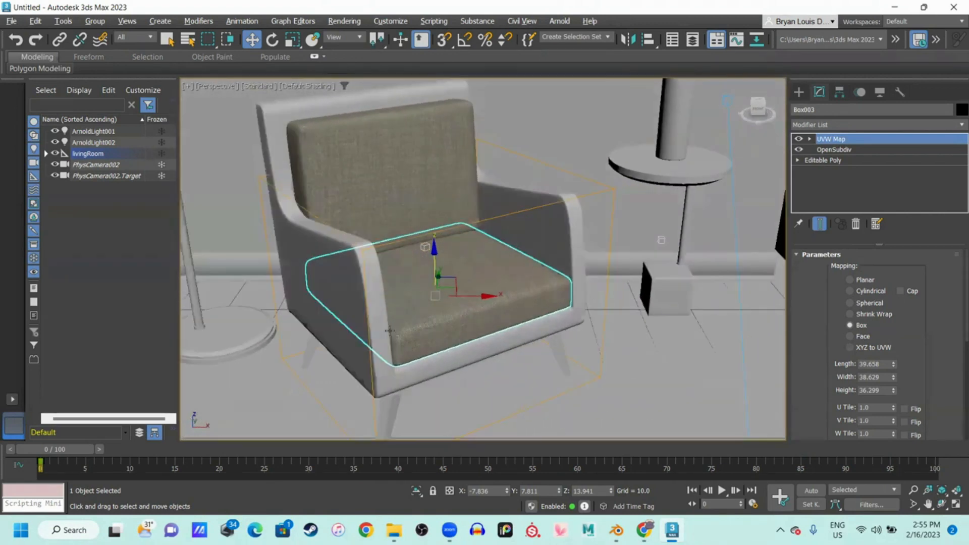
{"action": "middle_click_drag", "start_coordinate": [414, 343], "coordinate": [391, 293], "text": "alt"}
{"action": "scroll", "coordinate": [393, 294], "scroll_direction": "up", "scroll_amount": 3}
{"action": "scroll", "coordinate": [393, 294], "scroll_direction": "up", "scroll_amount": 6}
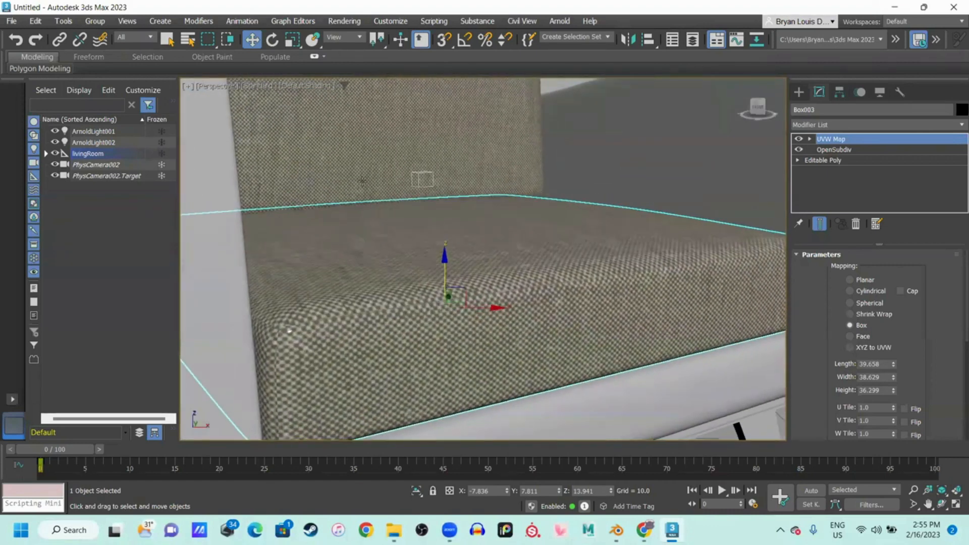
{"action": "scroll", "coordinate": [426, 258], "scroll_direction": "down", "scroll_amount": 8}
Select the armchair's frame, reopen the material editor and collapse the Cushion material node
{"action": "middle_click_drag", "start_coordinate": [426, 258], "coordinate": [435, 309], "text": "alt"}
{"action": "left_click", "coordinate": [461, 325]}
{"action": "key", "text": "m"}
{"action": "scroll", "coordinate": [572, 254], "scroll_direction": "down", "scroll_amount": 3}
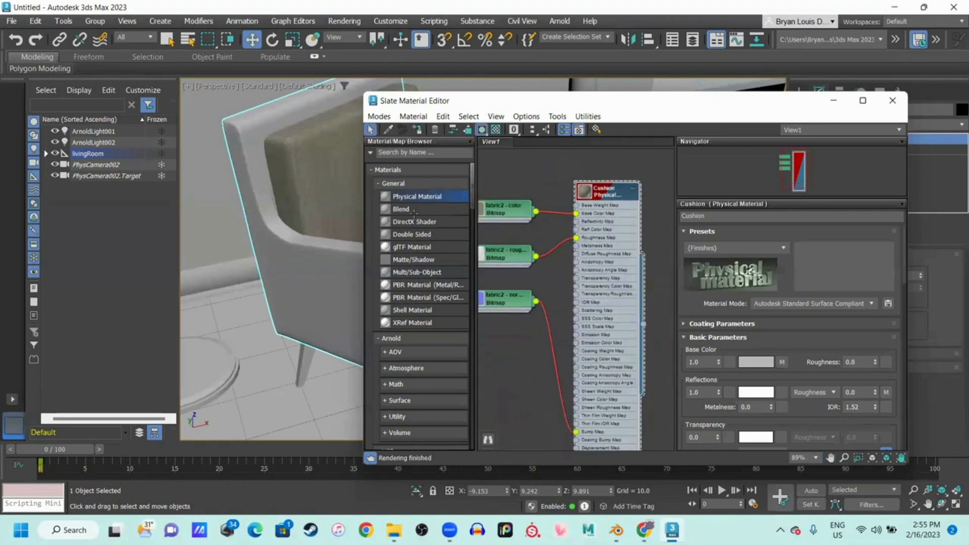
{"action": "scroll", "coordinate": [624, 197], "scroll_direction": "up", "scroll_amount": 5}
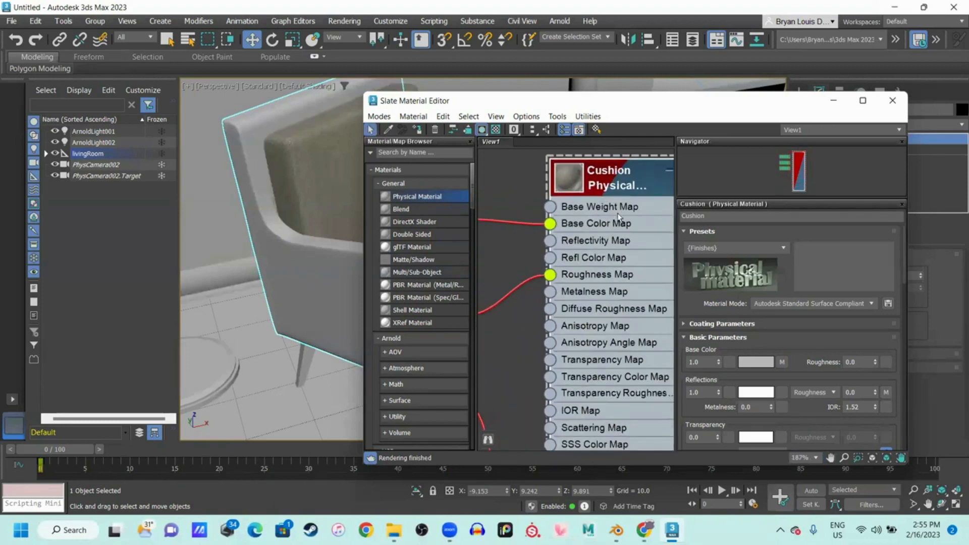
{"action": "scroll", "coordinate": [604, 245], "scroll_direction": "down", "scroll_amount": 6}
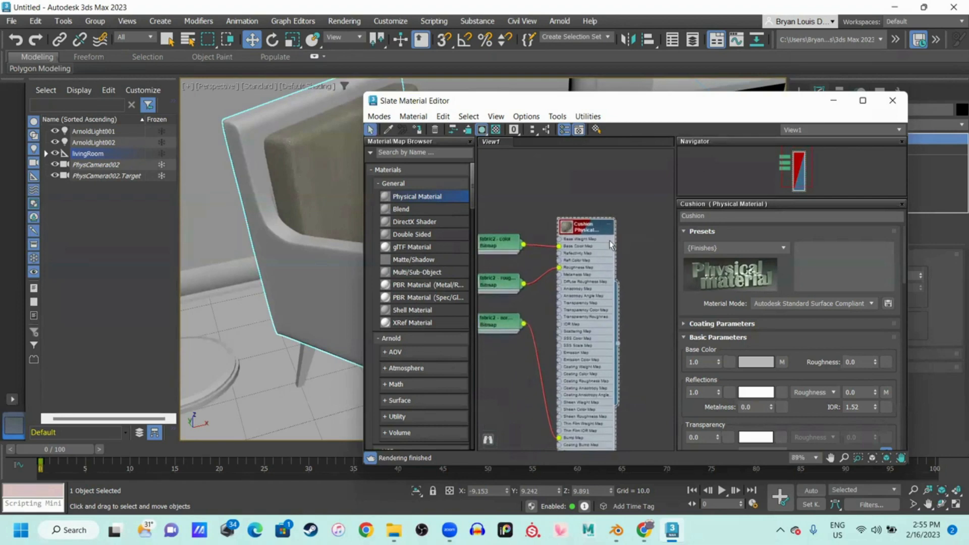
{"action": "scroll", "coordinate": [611, 245], "scroll_direction": "up", "scroll_amount": 5}
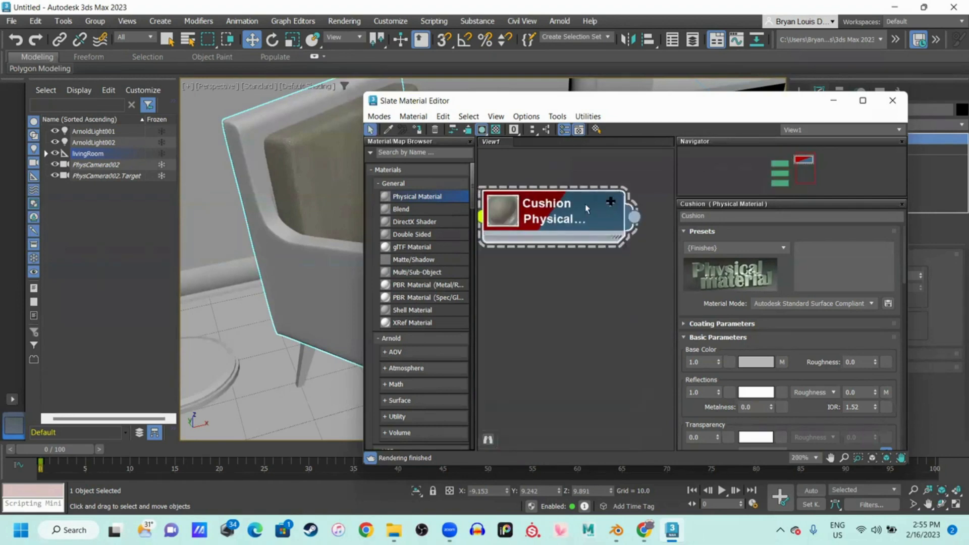
Enlarge the Cushion material node's preview and move its three fabric2 bitmap nodes close beside it
{"action": "double_click", "coordinate": [506, 212]}
{"action": "scroll", "coordinate": [537, 305], "scroll_direction": "down", "scroll_amount": 6}
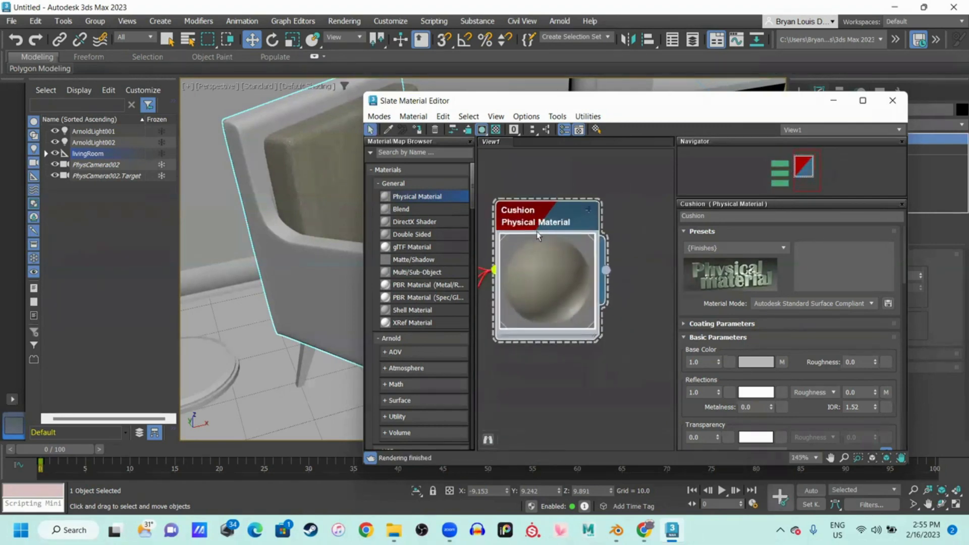
{"action": "scroll", "coordinate": [592, 205], "scroll_direction": "up", "scroll_amount": 5}
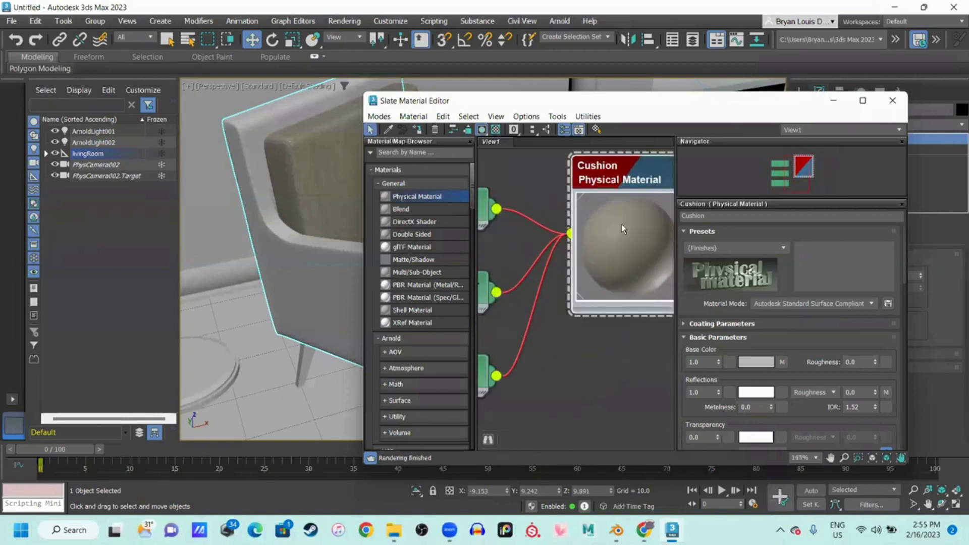
{"action": "scroll", "coordinate": [591, 329], "scroll_direction": "down", "scroll_amount": 3}
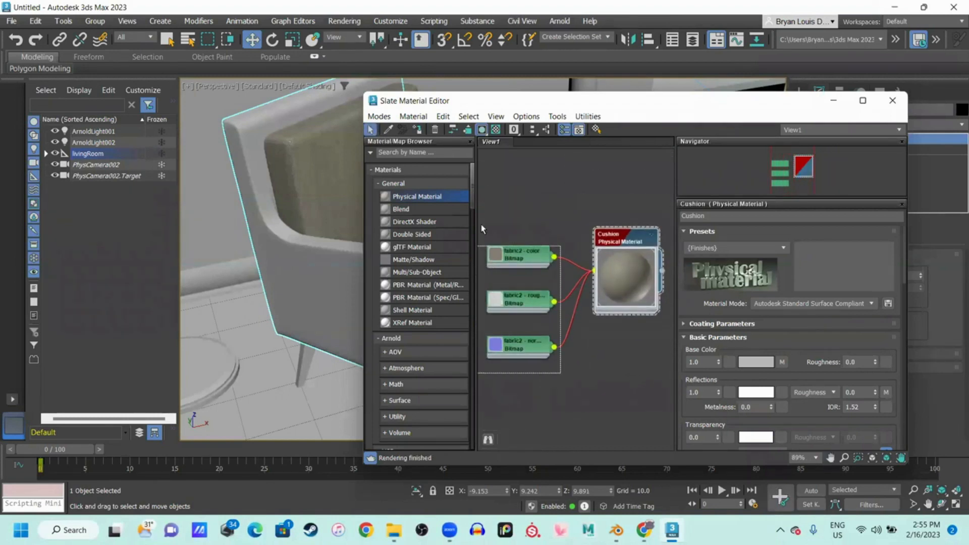
{"action": "scroll", "coordinate": [511, 255], "scroll_direction": "up", "scroll_amount": 3}
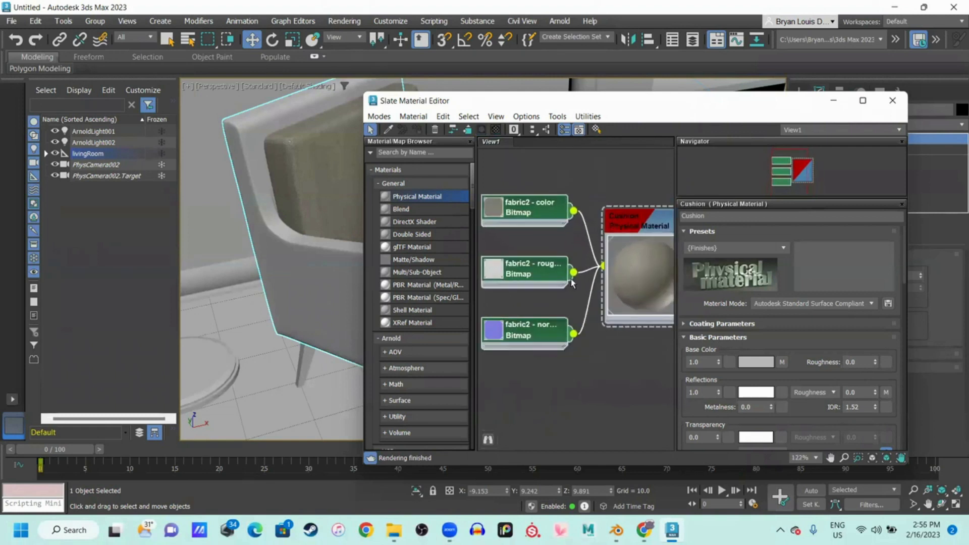
Add a new Physical Material in an empty area of the node view and name it chairbody
{"action": "middle_click_drag", "start_coordinate": [526, 254], "coordinate": [430, 249]}
{"action": "middle_click_drag", "start_coordinate": [562, 369], "coordinate": [518, 328]}
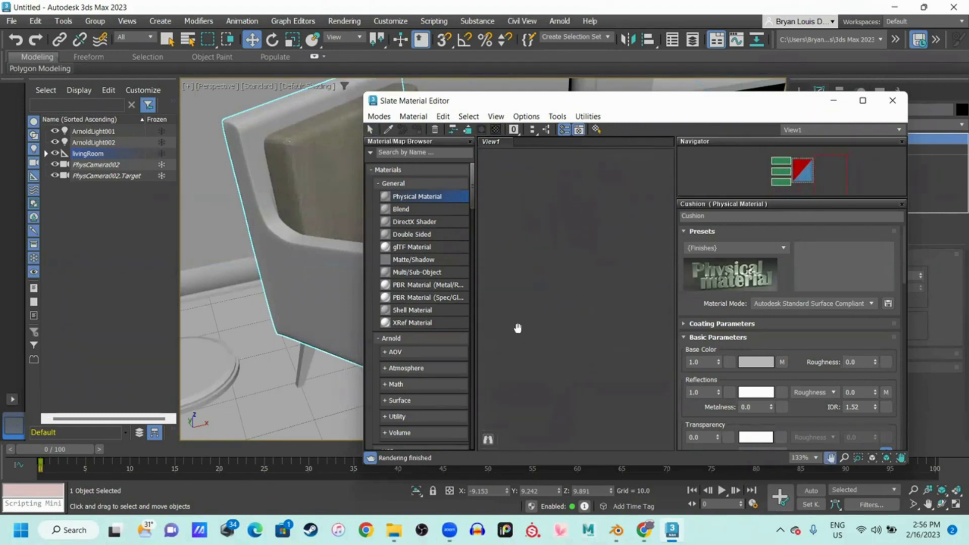
{"action": "left_click_drag", "start_coordinate": [595, 222], "coordinate": [594, 339]}
{"action": "double_click", "coordinate": [586, 219]}
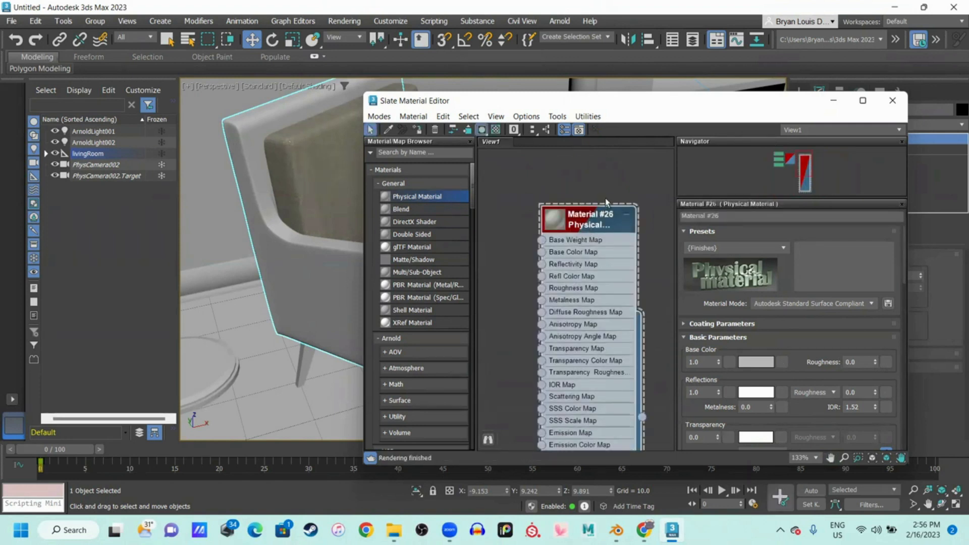
{"action": "left_click_drag", "start_coordinate": [597, 211], "coordinate": [611, 185]}
{"action": "left_click", "coordinate": [739, 217]}
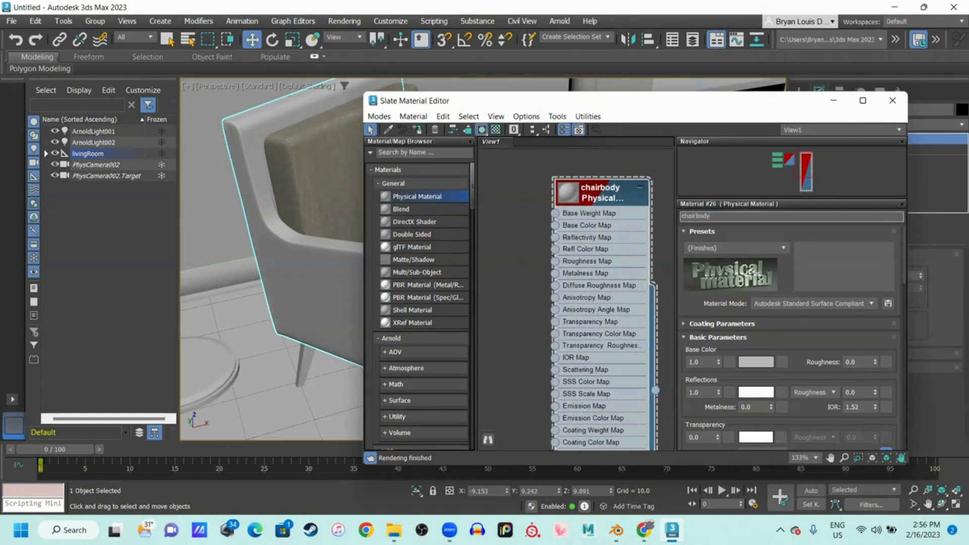
{"action": "left_click_drag", "start_coordinate": [615, 192], "coordinate": [630, 179]}
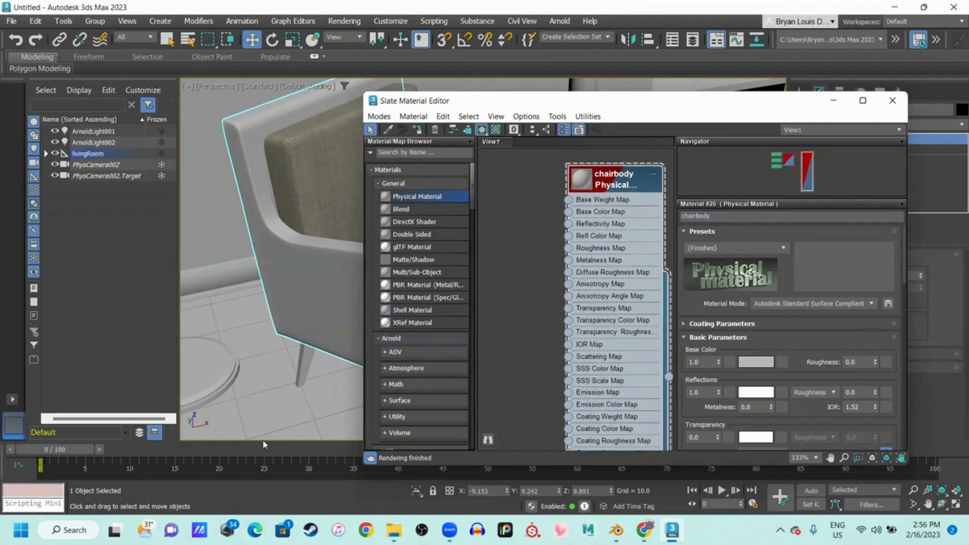
Switch to File Explorer, go back to the textures folder and open its fabric folder
{"action": "key", "text": "alt+Tab"}
{"action": "key", "text": "alt+Left"}
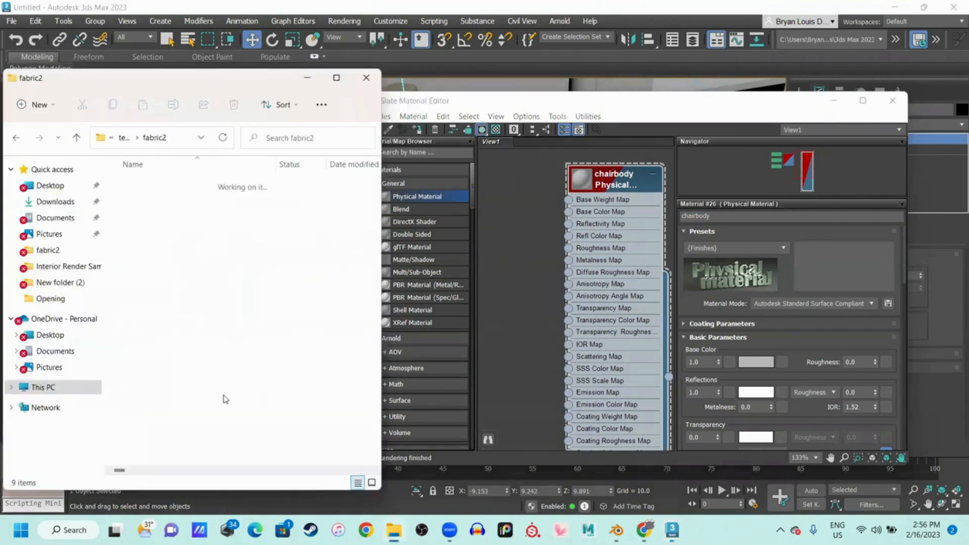
{"action": "left_click", "coordinate": [149, 207]}
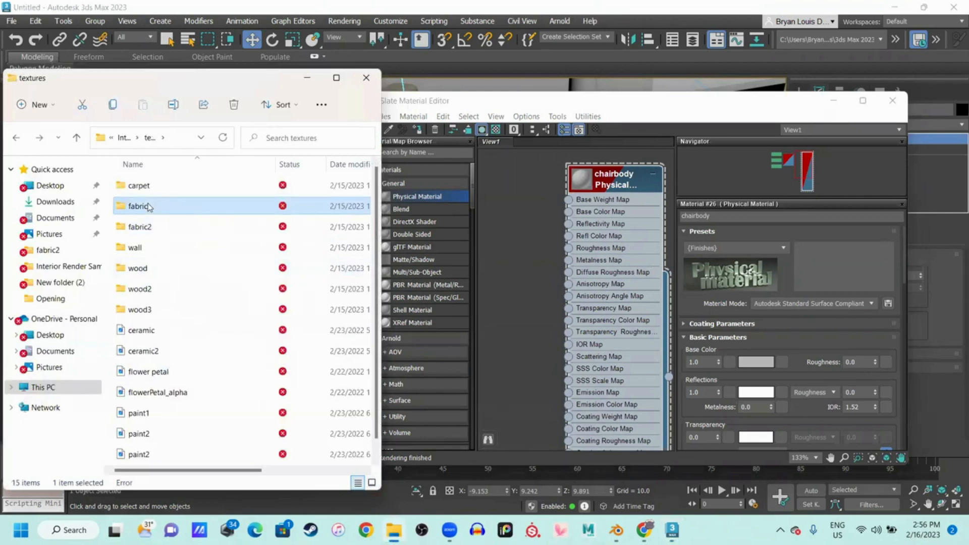
{"action": "key", "text": "Return"}
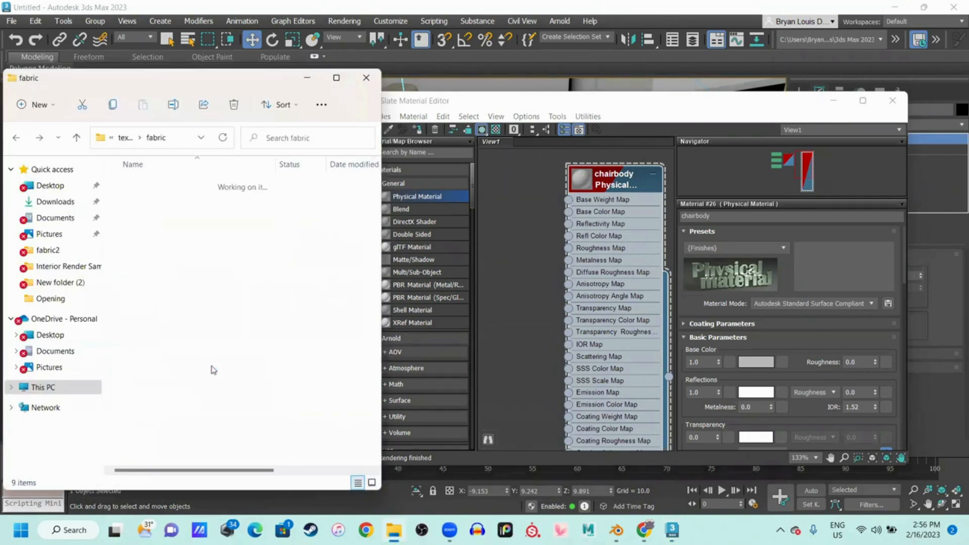
Add the Fabric030_1K Color, NormalGL and Roughness images to the material graph as bitmaps and close the folder window
{"action": "left_click", "coordinate": [226, 224]}
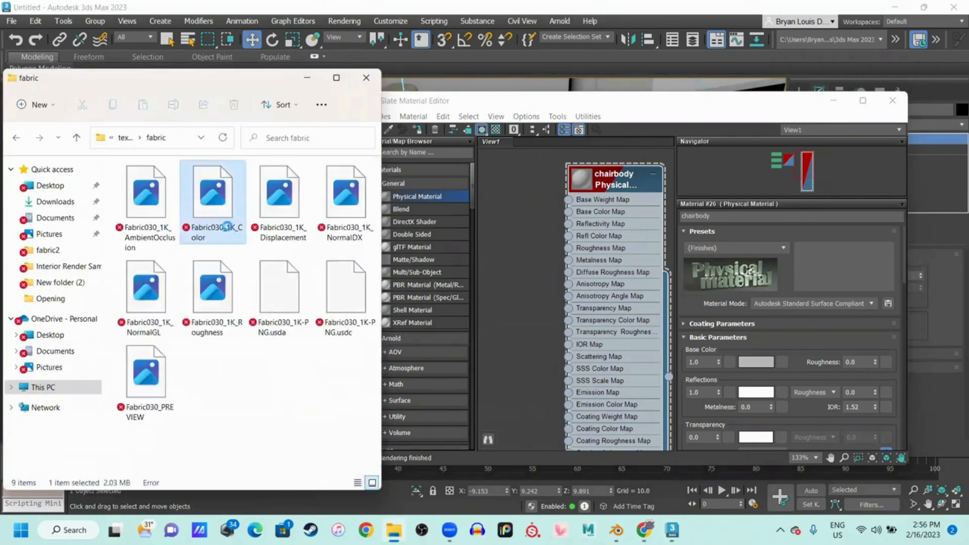
{"action": "left_click_drag", "start_coordinate": [213, 197], "coordinate": [498, 196]}
{"action": "left_click", "coordinate": [345, 214]}
{"action": "left_click_drag", "start_coordinate": [142, 301], "coordinate": [359, 328]}
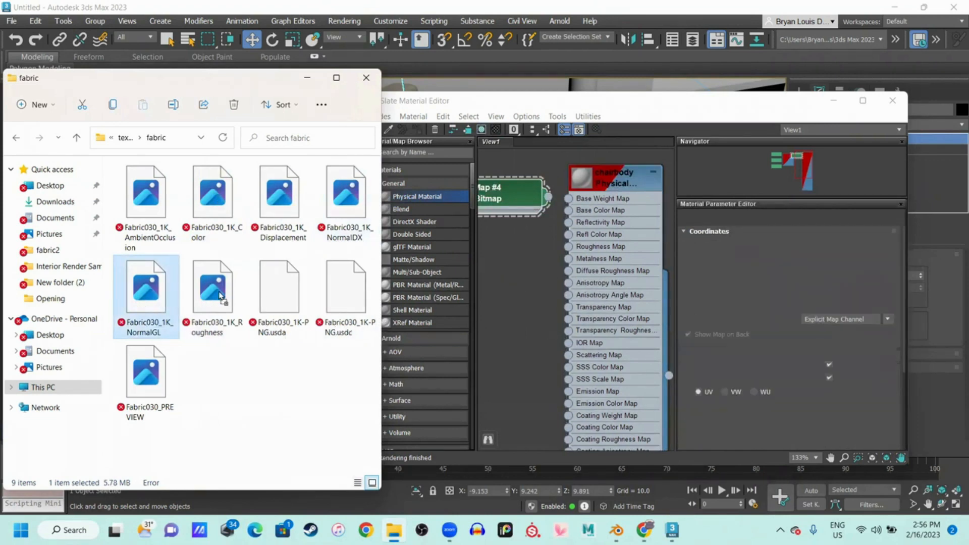
{"action": "left_click_drag", "start_coordinate": [212, 295], "coordinate": [500, 376]}
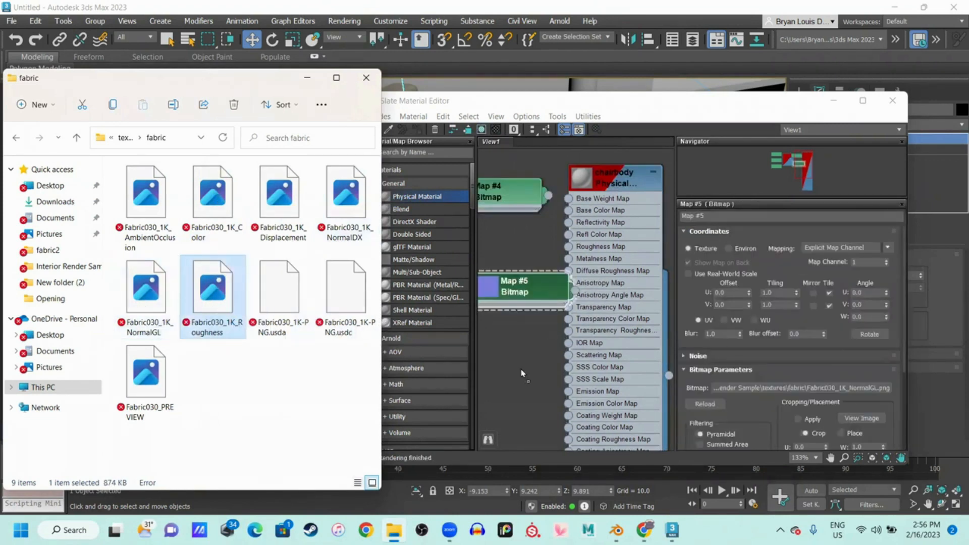
{"action": "left_click", "coordinate": [369, 77]}
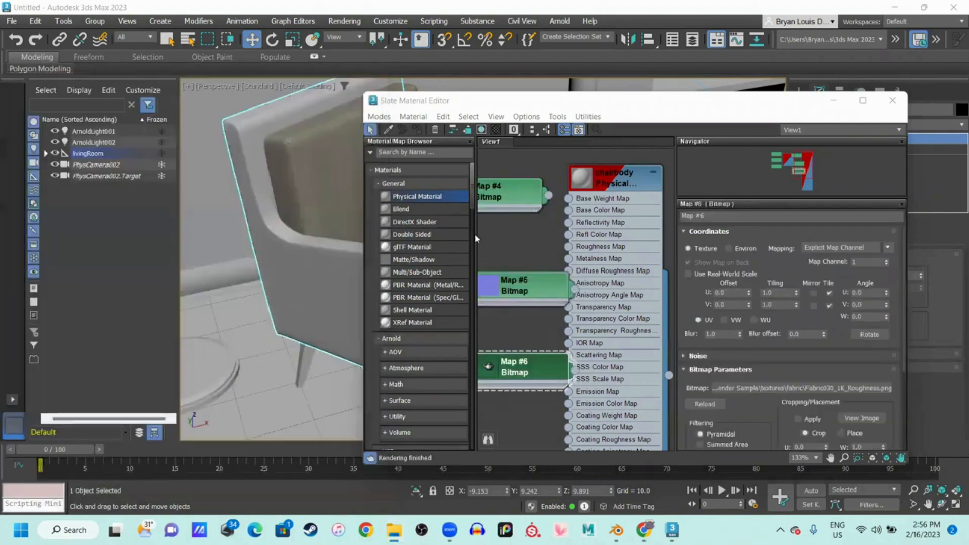
Arrange the color, roughness and normal bitmap nodes in a column beside the chairbody material
{"action": "middle_click_drag", "start_coordinate": [487, 203], "coordinate": [562, 204]}
{"action": "left_click_drag", "start_coordinate": [562, 204], "coordinate": [576, 190]}
{"action": "left_click_drag", "start_coordinate": [613, 290], "coordinate": [599, 423]}
{"action": "left_click_drag", "start_coordinate": [593, 382], "coordinate": [582, 269]}
{"action": "scroll", "coordinate": [541, 309], "scroll_direction": "down", "scroll_amount": 2}
{"action": "middle_click_drag", "start_coordinate": [541, 309], "coordinate": [563, 289]}
{"action": "left_click_drag", "start_coordinate": [589, 379], "coordinate": [589, 319]}
Connect the color bitmap to chairbody's Base Color Map and the roughness bitmap to its Roughness Map
{"action": "middle_click_drag", "start_coordinate": [603, 286], "coordinate": [516, 310]}
{"action": "scroll", "coordinate": [558, 333], "scroll_direction": "up", "scroll_amount": 3}
{"action": "left_click_drag", "start_coordinate": [580, 234], "coordinate": [580, 234]}
{"action": "middle_click_drag", "start_coordinate": [569, 304], "coordinate": [590, 249]}
{"action": "double_click", "coordinate": [605, 253]}
{"action": "left_click_drag", "start_coordinate": [600, 220], "coordinate": [599, 220]}
Connect the NormalGL bitmap to the chairbody material's Bump Map
{"action": "middle_click_drag", "start_coordinate": [553, 318], "coordinate": [569, 288]}
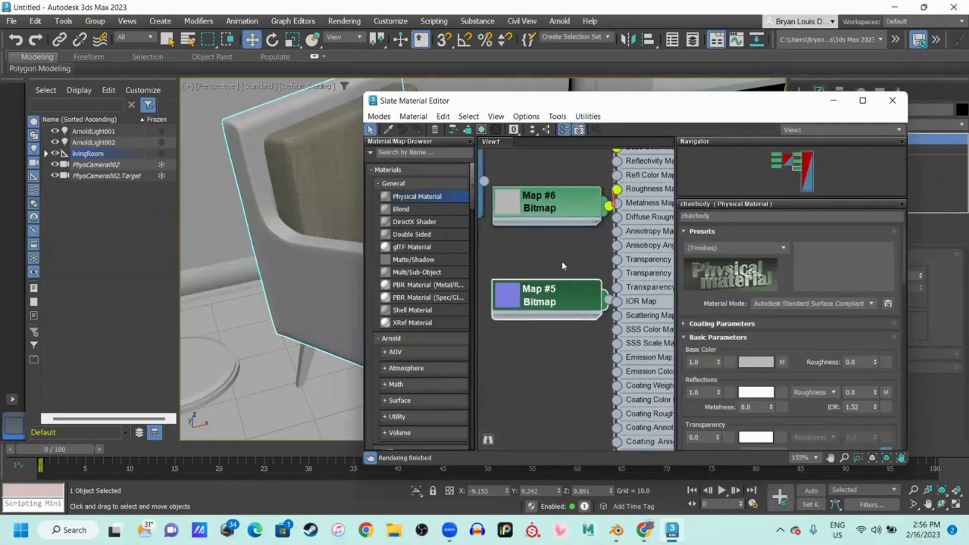
{"action": "double_click", "coordinate": [569, 307]}
{"action": "middle_click_drag", "start_coordinate": [667, 414], "coordinate": [644, 280]}
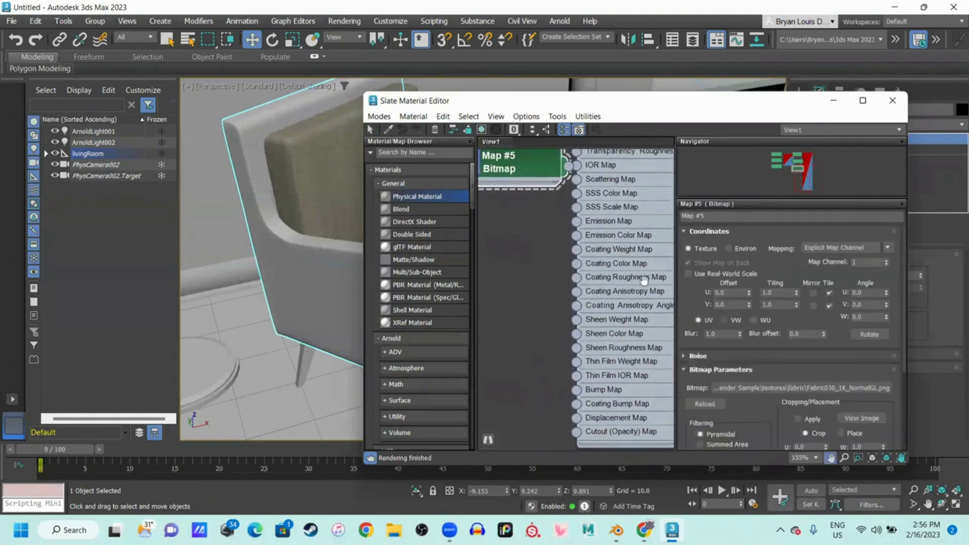
{"action": "left_click_drag", "start_coordinate": [557, 268], "coordinate": [574, 389]}
{"action": "middle_click_drag", "start_coordinate": [524, 359], "coordinate": [638, 310]}
{"action": "scroll", "coordinate": [616, 329], "scroll_direction": "down", "scroll_amount": 8}
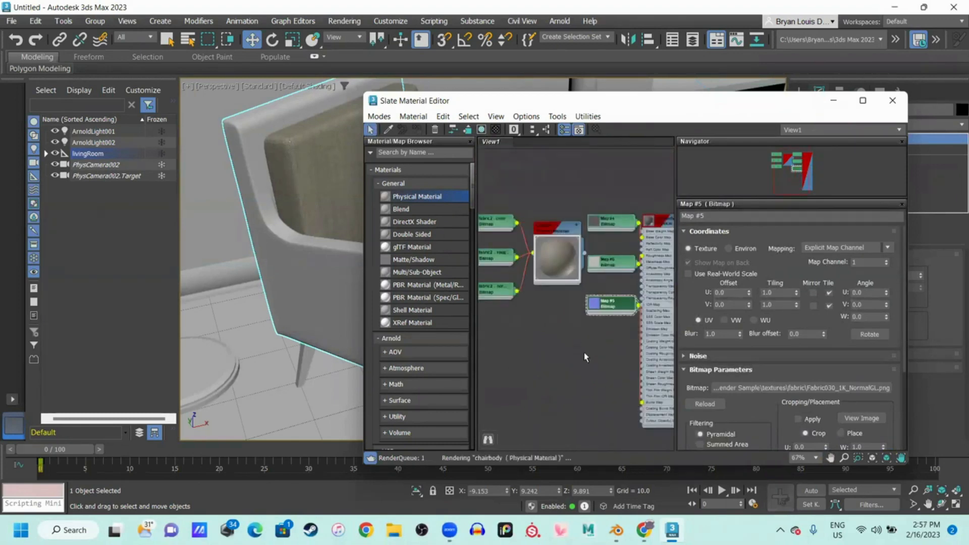
Space the chairbody material and its three bitmap nodes away from the Cushion nodes
{"action": "left_click_drag", "start_coordinate": [615, 327], "coordinate": [616, 328]}
{"action": "left_click_drag", "start_coordinate": [573, 208], "coordinate": [627, 201]}
{"action": "left_click_drag", "start_coordinate": [573, 262], "coordinate": [586, 307]}
{"action": "left_click_drag", "start_coordinate": [567, 202], "coordinate": [547, 203]}
{"action": "scroll", "coordinate": [586, 193], "scroll_direction": "up", "scroll_amount": 6}
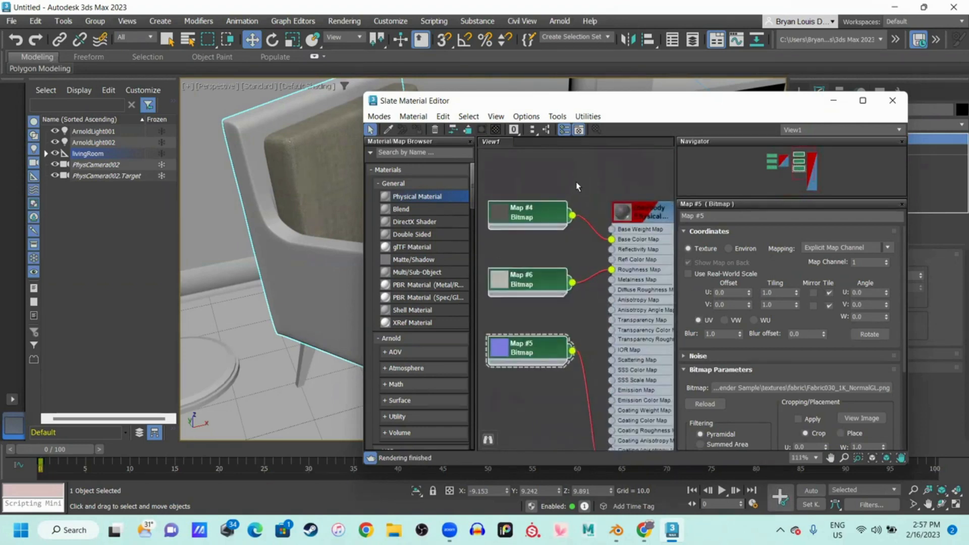
Collapse the chairbody material node and enlarge its preview
{"action": "left_click", "coordinate": [637, 188]}
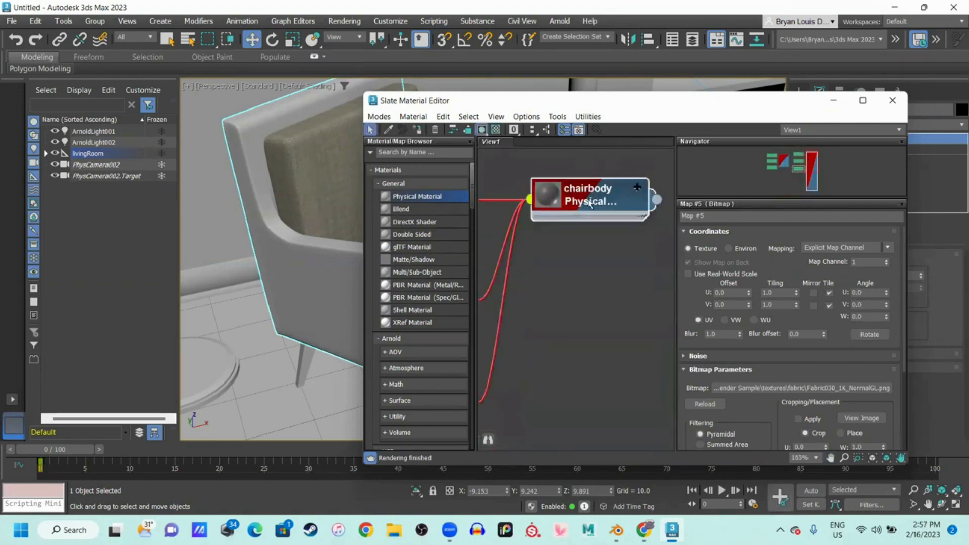
{"action": "double_click", "coordinate": [558, 201]}
{"action": "scroll", "coordinate": [577, 276], "scroll_direction": "down", "scroll_amount": 2}
{"action": "scroll", "coordinate": [572, 287], "scroll_direction": "down", "scroll_amount": 4}
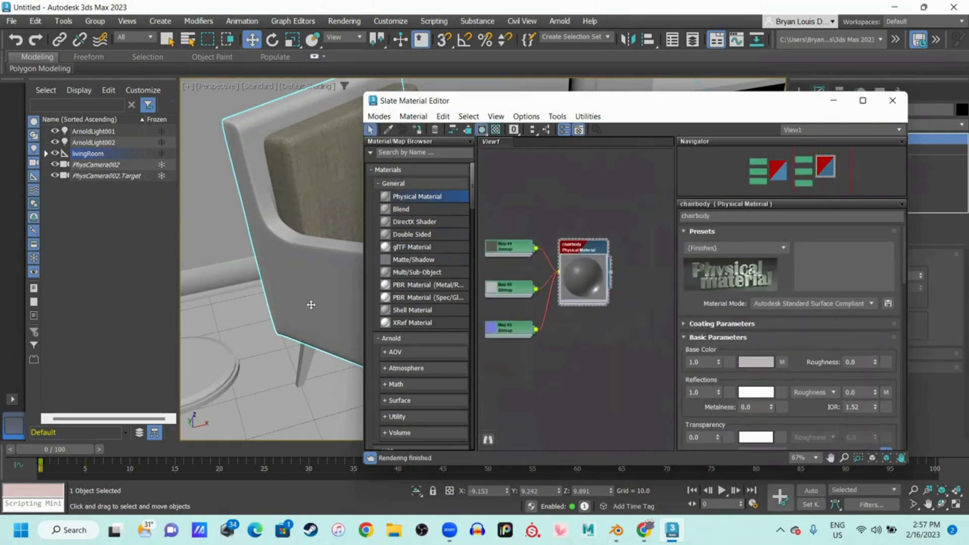
Apply the chairbody material to the armchair's frame and close the material editor
{"action": "left_click_drag", "start_coordinate": [600, 106], "coordinate": [699, 97]}
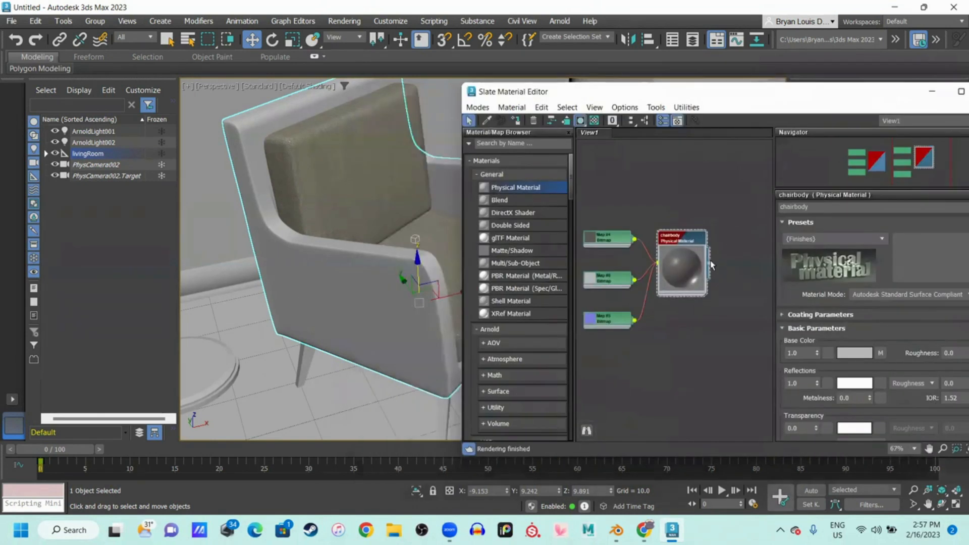
{"action": "left_click_drag", "start_coordinate": [324, 304], "coordinate": [324, 304]}
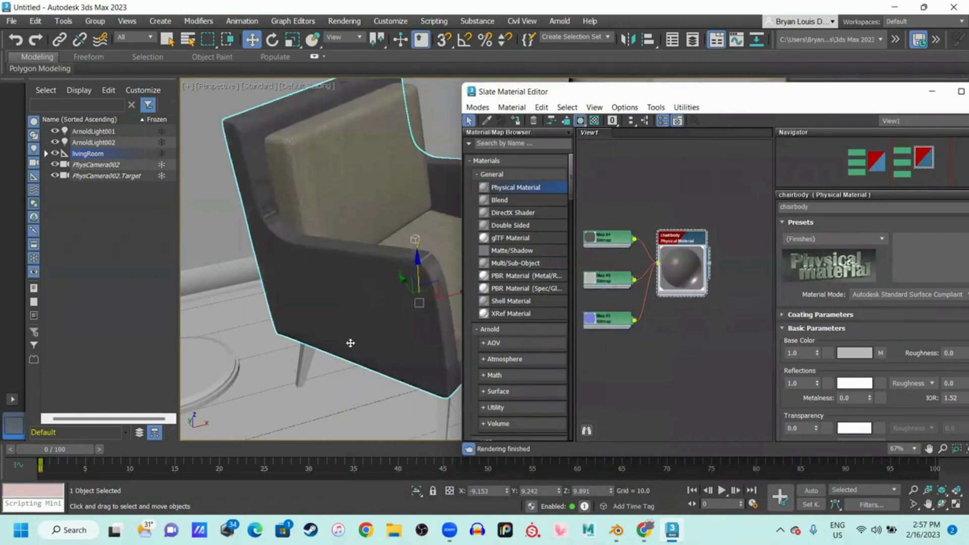
{"action": "left_click_drag", "start_coordinate": [898, 94], "coordinate": [783, 106]}
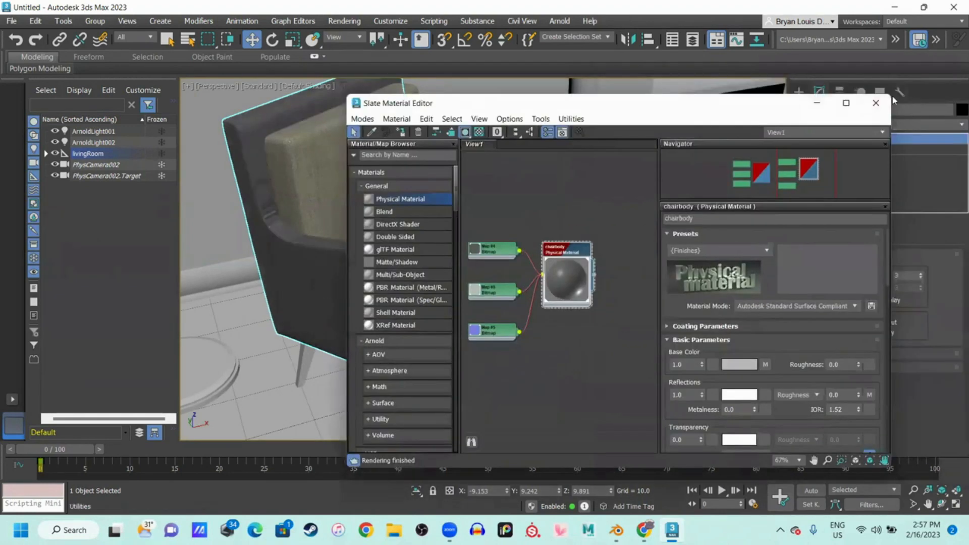
{"action": "key", "text": "alt+Tab"}
{"action": "key", "text": "alt+Tab"}
Inspect the fabric on the armrest and add a UVW Map modifier to the frame, above its OpenSubdiv modifier
{"action": "middle_click_drag", "start_coordinate": [431, 263], "coordinate": [487, 267]}
{"action": "scroll", "coordinate": [515, 264], "scroll_direction": "up", "scroll_amount": 6}
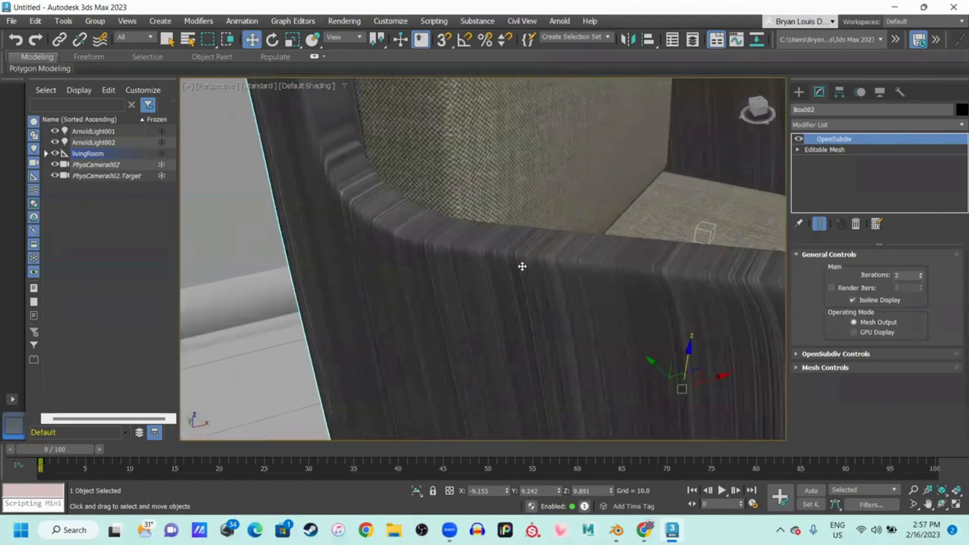
{"action": "middle_click_drag", "start_coordinate": [447, 291], "coordinate": [470, 264], "text": "alt"}
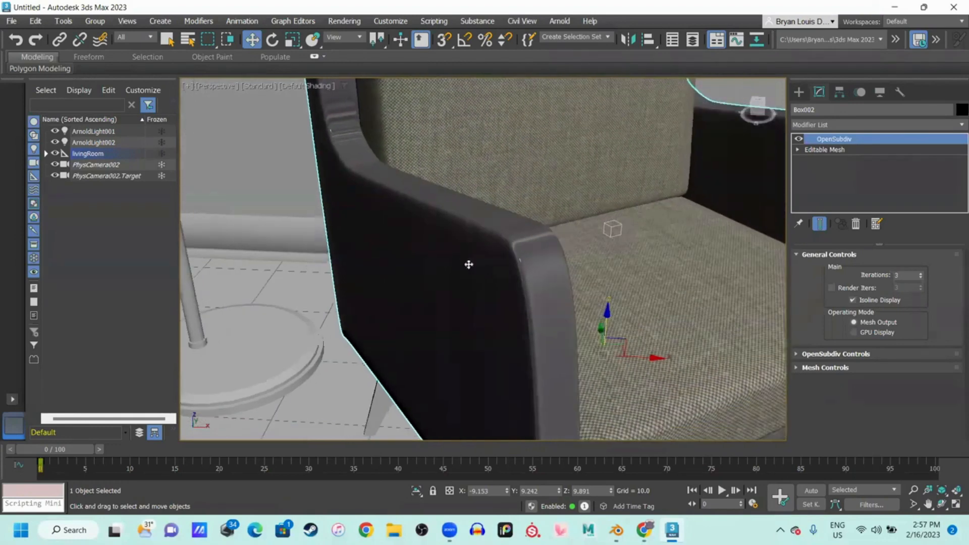
{"action": "left_click", "coordinate": [956, 129]}
{"action": "type", "text": "uvw"}
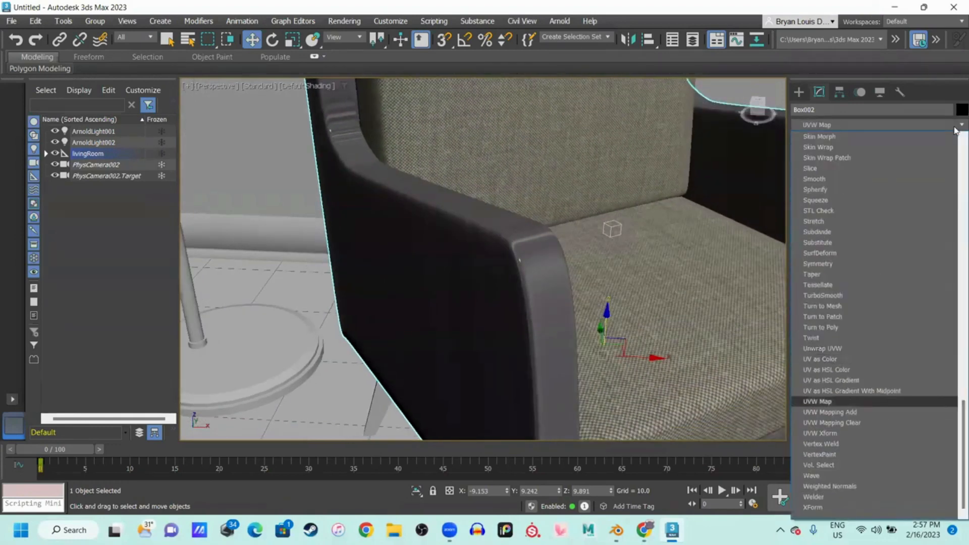
{"action": "key", "text": "Return"}
Switch the frame's UVW mapping to Box and check the fabric from several angles
{"action": "middle_click_drag", "start_coordinate": [595, 192], "coordinate": [455, 198], "text": "alt"}
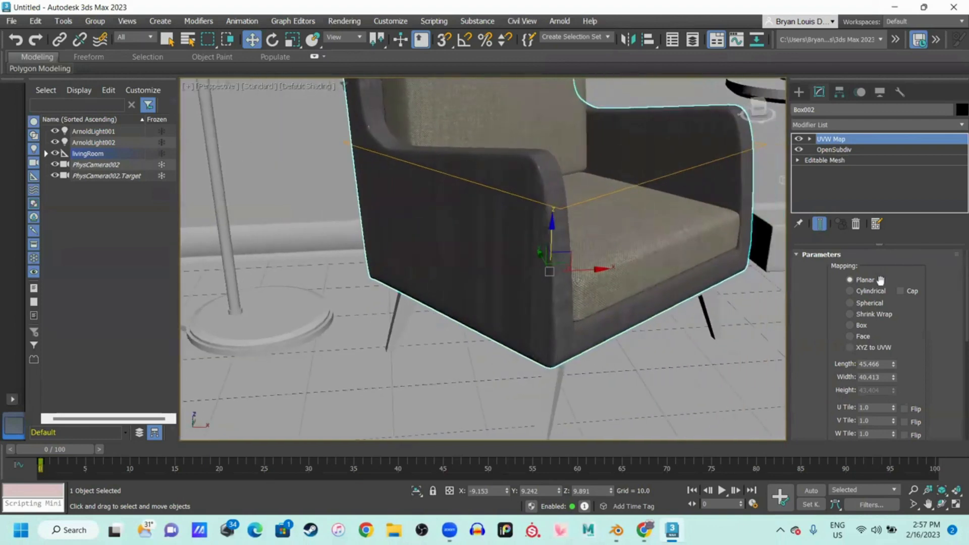
{"action": "scroll", "coordinate": [435, 279], "scroll_direction": "up", "scroll_amount": 3}
{"action": "middle_click_drag", "start_coordinate": [472, 282], "coordinate": [392, 292], "text": "alt"}
{"action": "scroll", "coordinate": [395, 289], "scroll_direction": "down", "scroll_amount": 3}
{"action": "middle_click_drag", "start_coordinate": [532, 275], "coordinate": [539, 275], "text": "alt"}
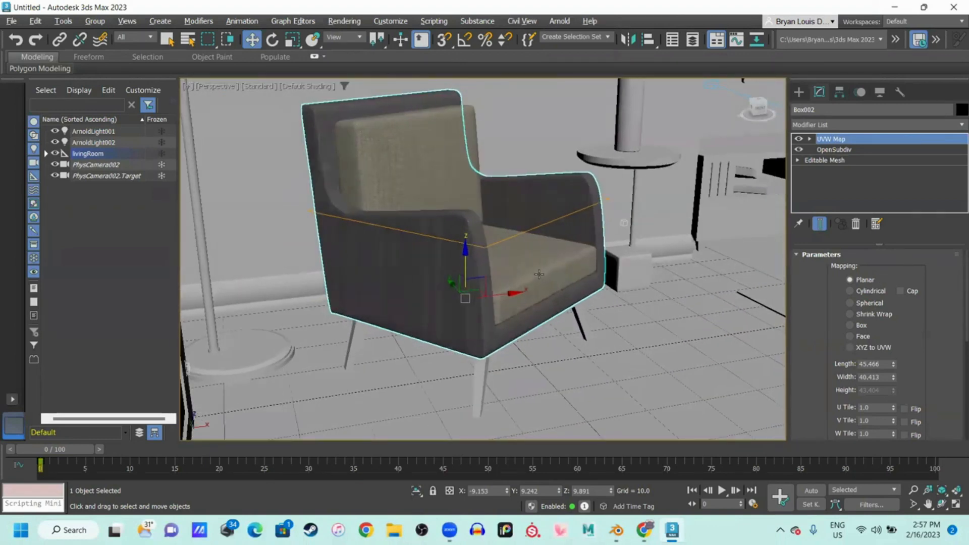
{"action": "left_click", "coordinate": [857, 327]}
{"action": "scroll", "coordinate": [435, 268], "scroll_direction": "up", "scroll_amount": 5}
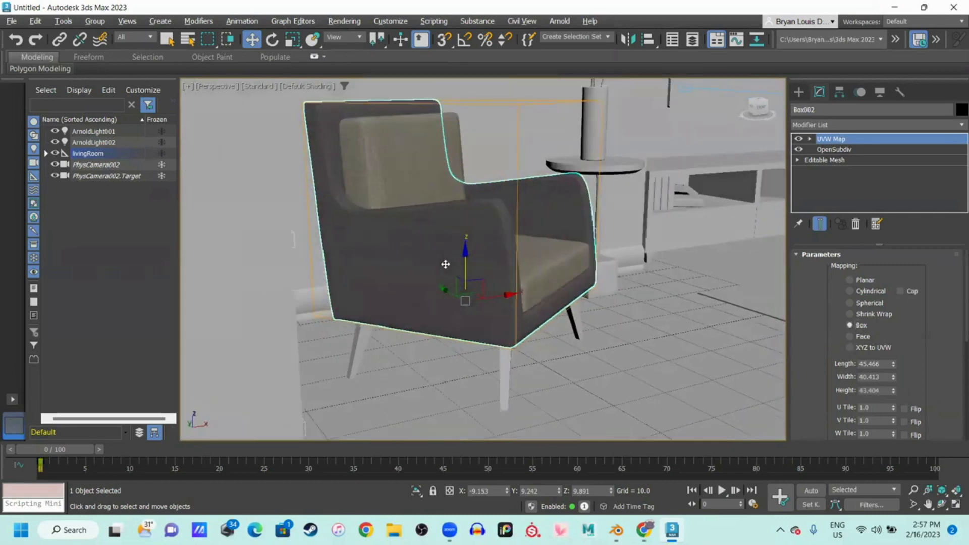
{"action": "mouse_move", "coordinate": [442, 266]}
{"action": "middle_mouse_down", "text": "alt"}
{"action": "mouse_move", "coordinate": [224, 294]}
{"action": "mouse_move", "coordinate": [207, 275]}
{"action": "mouse_move", "coordinate": [261, 297]}
{"action": "mouse_move", "coordinate": [476, 217]}
{"action": "mouse_move", "coordinate": [411, 288]}
{"action": "mouse_move", "coordinate": [433, 251]}
{"action": "middle_mouse_up", "text": "alt"}
{"action": "scroll", "coordinate": [434, 251], "scroll_direction": "down", "scroll_amount": 5}
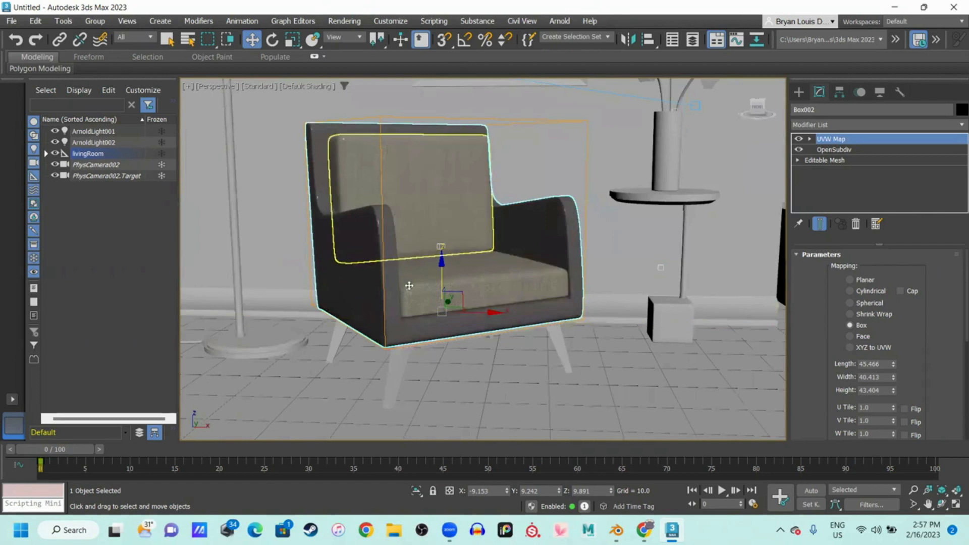
Deselect the armchair's frame and switch to Blender, bringing the armchair there into view
{"action": "scroll", "coordinate": [409, 286], "scroll_direction": "down", "scroll_amount": 5}
{"action": "middle_click_drag", "start_coordinate": [428, 371], "coordinate": [552, 260]}
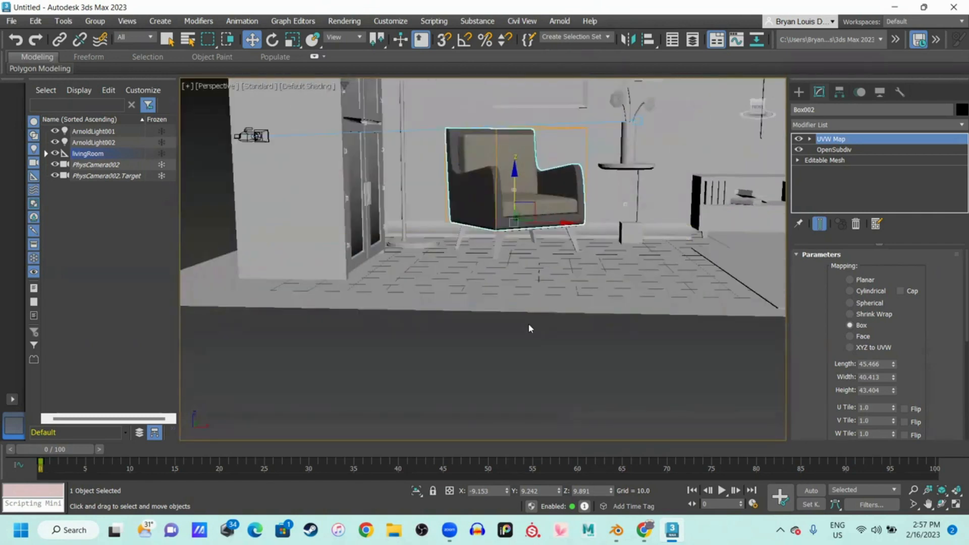
{"action": "left_click", "coordinate": [504, 316]}
{"action": "middle_click_drag", "start_coordinate": [496, 308], "coordinate": [513, 349]}
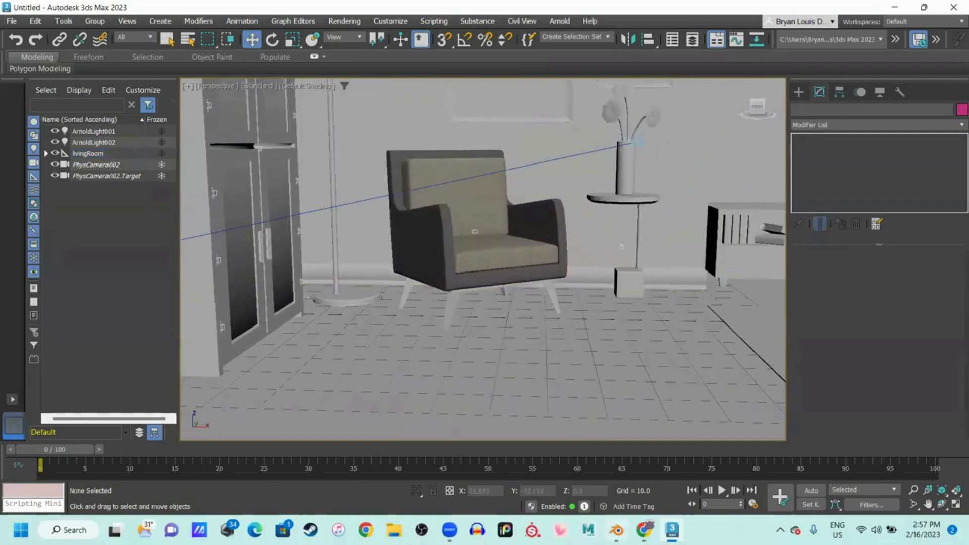
{"action": "left_click", "coordinate": [616, 530]}
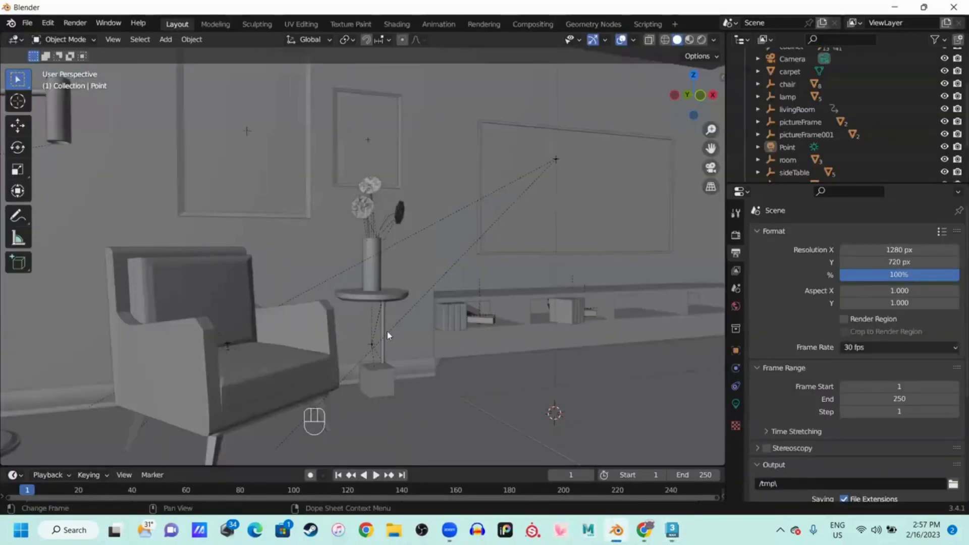
{"action": "middle_click_drag", "start_coordinate": [387, 330], "coordinate": [407, 298]}
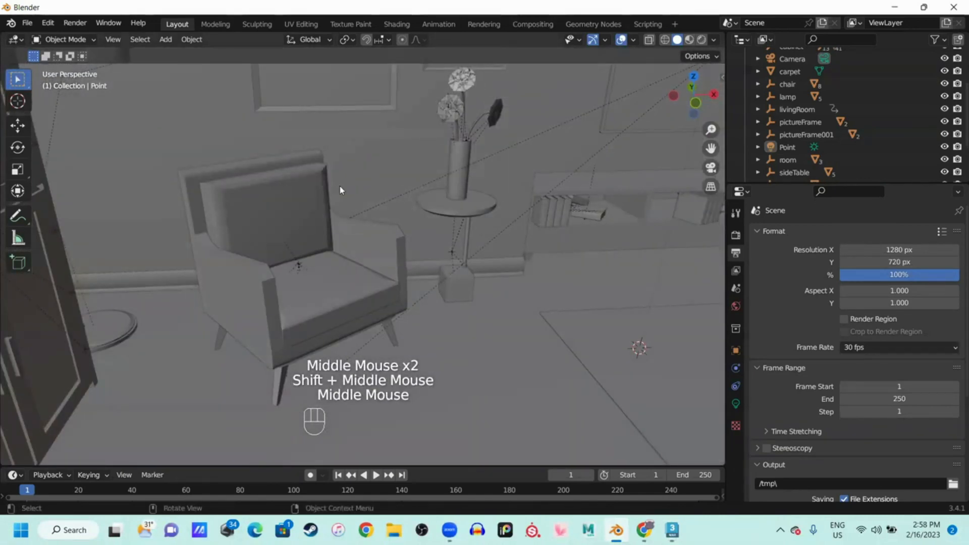
Select the armchair's back cushion and show its material settings
{"action": "triple_click", "coordinate": [288, 207]}
{"action": "left_click", "coordinate": [295, 217]}
{"action": "left_click", "coordinate": [315, 268]}
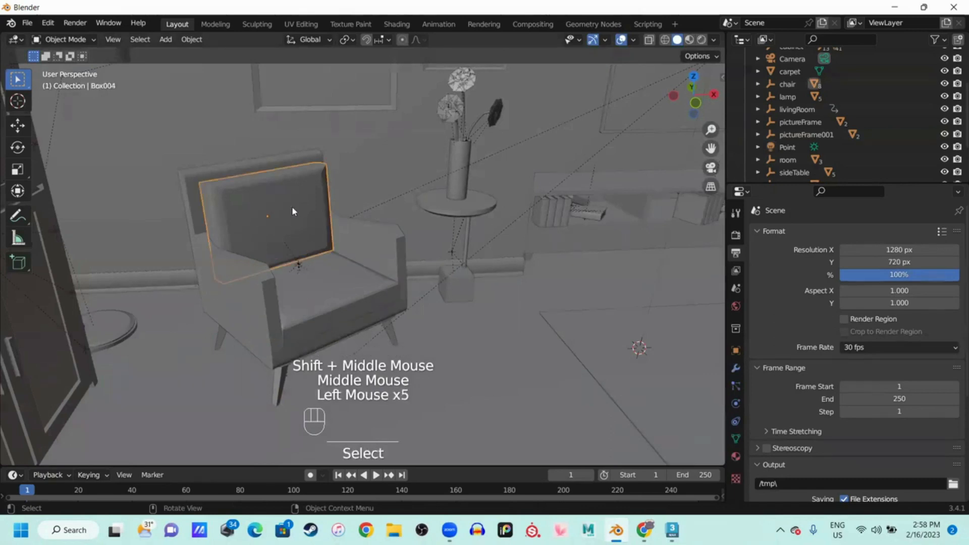
{"action": "scroll", "coordinate": [264, 214], "scroll_direction": "up", "scroll_amount": 2}
{"action": "scroll", "coordinate": [265, 214], "scroll_direction": "down", "scroll_amount": 1}
{"action": "middle_click_drag", "start_coordinate": [296, 226], "coordinate": [366, 286]}
{"action": "scroll", "coordinate": [323, 195], "scroll_direction": "up", "scroll_amount": 3}
{"action": "left_click", "coordinate": [737, 457]}
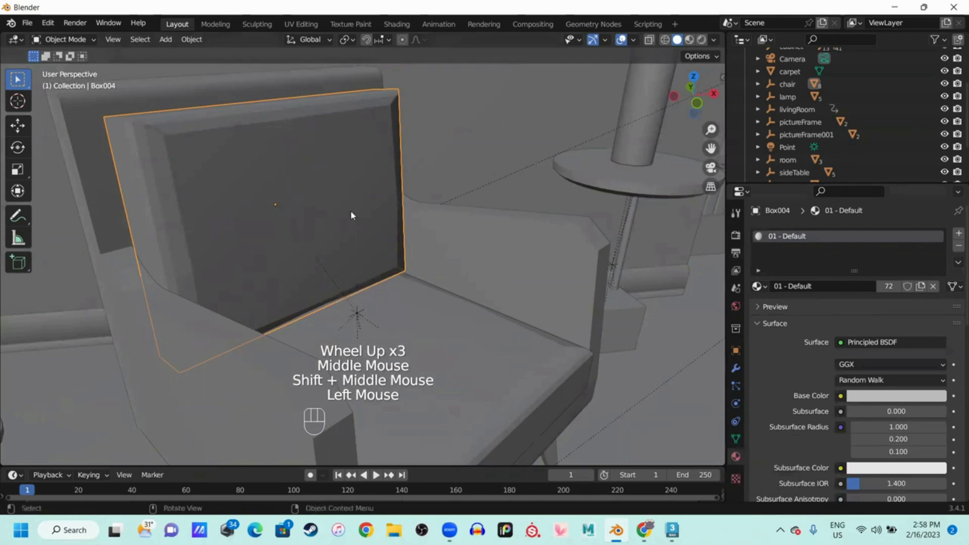
Remove the 01 - Default material slot from the back cushion
{"action": "scroll", "coordinate": [353, 211], "scroll_direction": "down", "scroll_amount": 1}
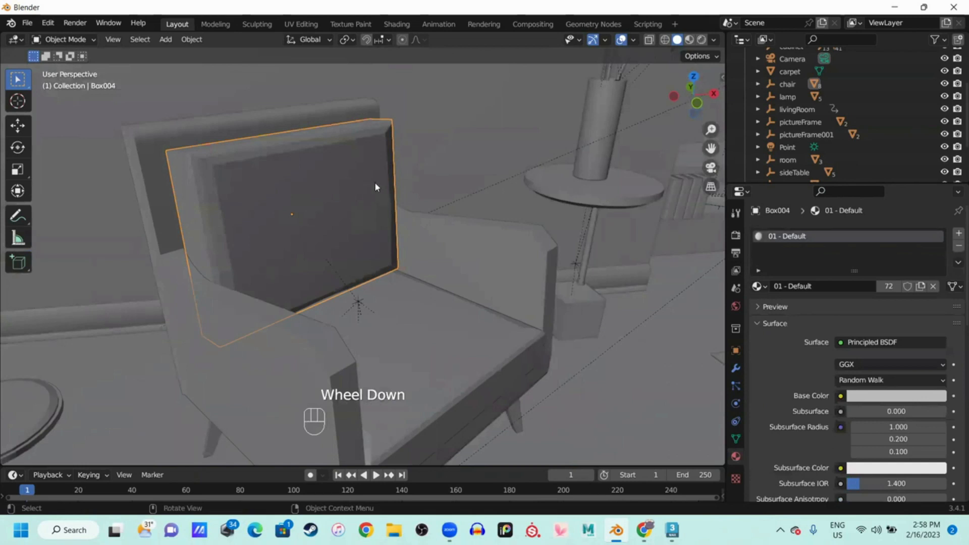
{"action": "left_click", "coordinate": [958, 247]}
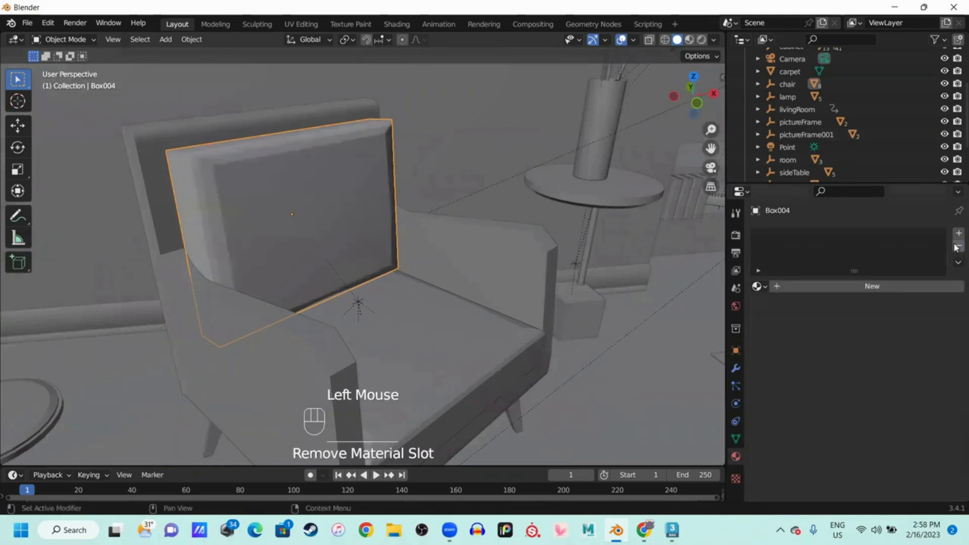
{"action": "key", "text": "ctrl+z"}
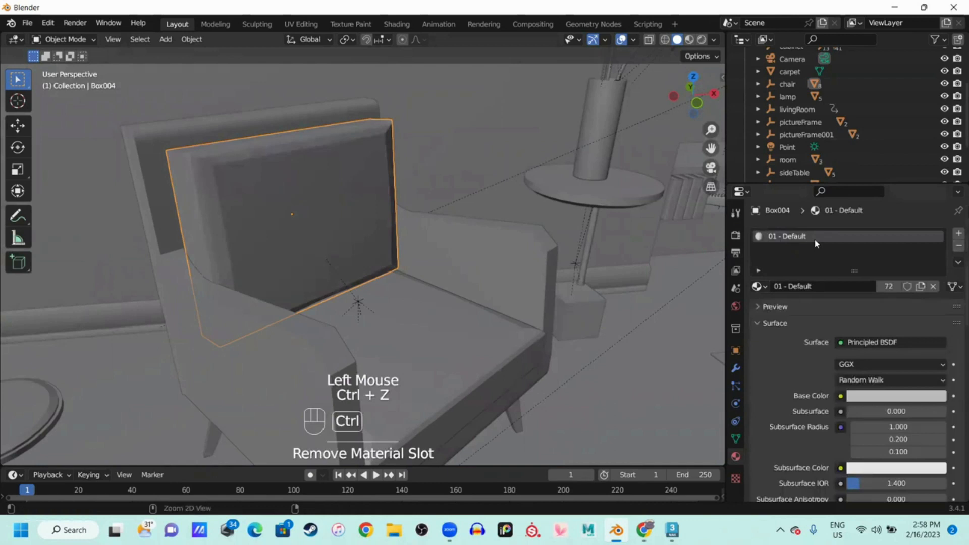
{"action": "left_click", "coordinate": [826, 238]}
{"action": "left_click", "coordinate": [822, 245]}
{"action": "left_click", "coordinate": [803, 237]}
{"action": "left_click", "coordinate": [958, 246]}
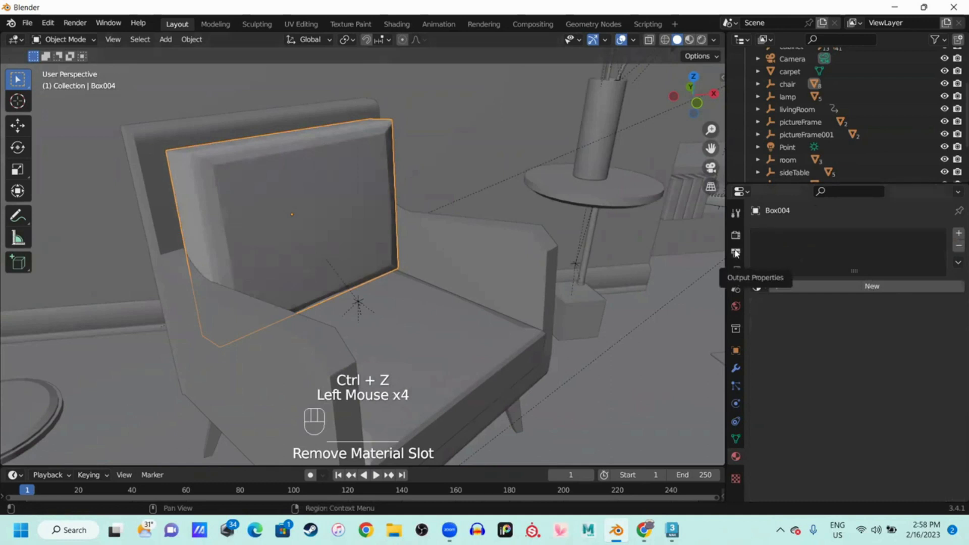
Create a new material on the back cushion and name it cushion
{"action": "left_click", "coordinate": [857, 286]}
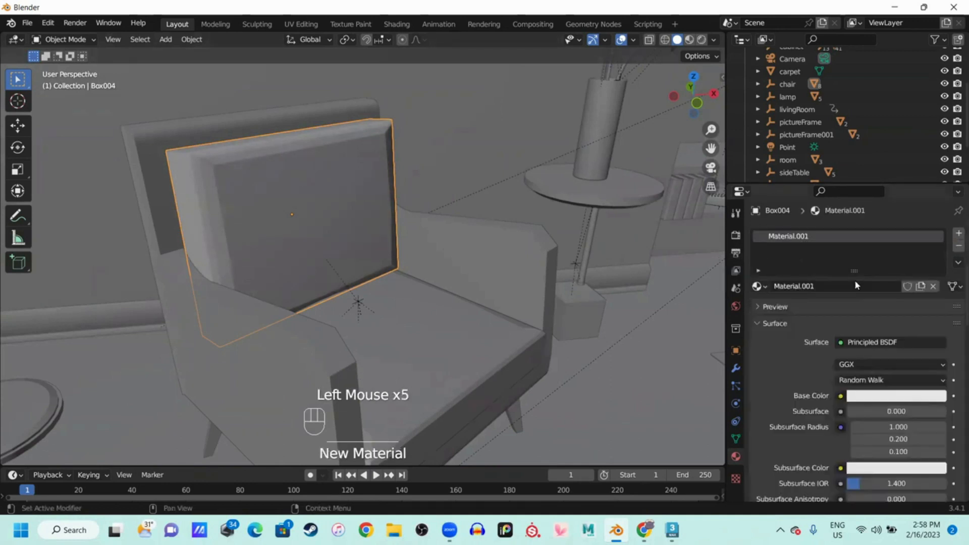
{"action": "left_click", "coordinate": [803, 286]}
{"action": "type", "text": "cushion"}
{"action": "key", "text": "Return"}
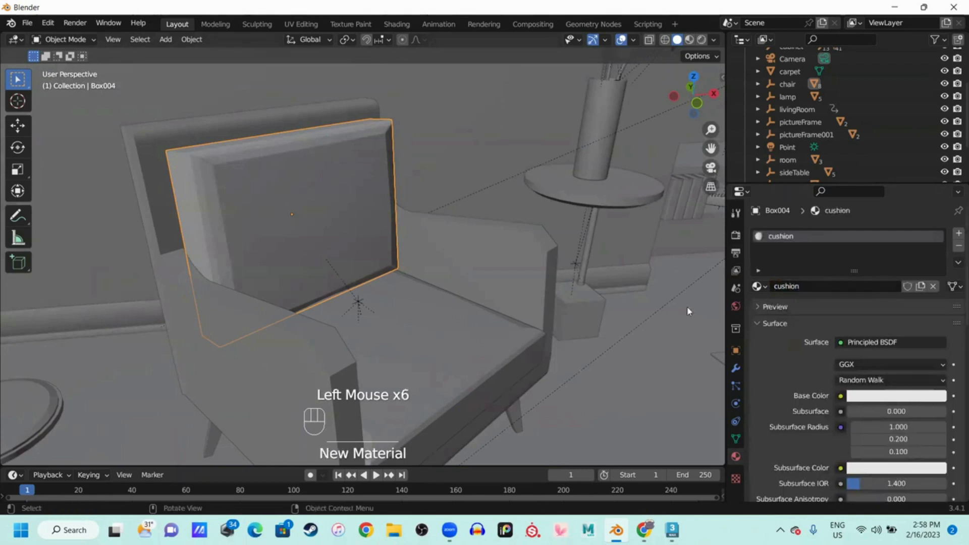
Remove the 01 - Default material from the seat cushion and assign the existing cushion material to it
{"action": "middle_click_drag", "start_coordinate": [371, 240], "coordinate": [435, 262]}
{"action": "left_click", "coordinate": [443, 368]}
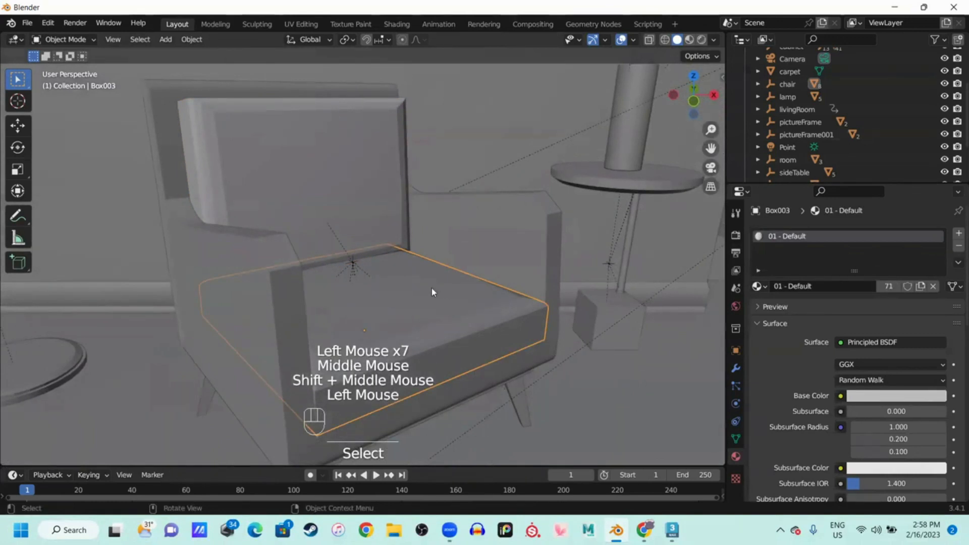
{"action": "mouse_move", "coordinate": [447, 287]}
{"action": "middle_mouse_down"}
{"action": "mouse_move", "coordinate": [432, 294]}
{"action": "mouse_move", "coordinate": [444, 294]}
{"action": "middle_mouse_up"}
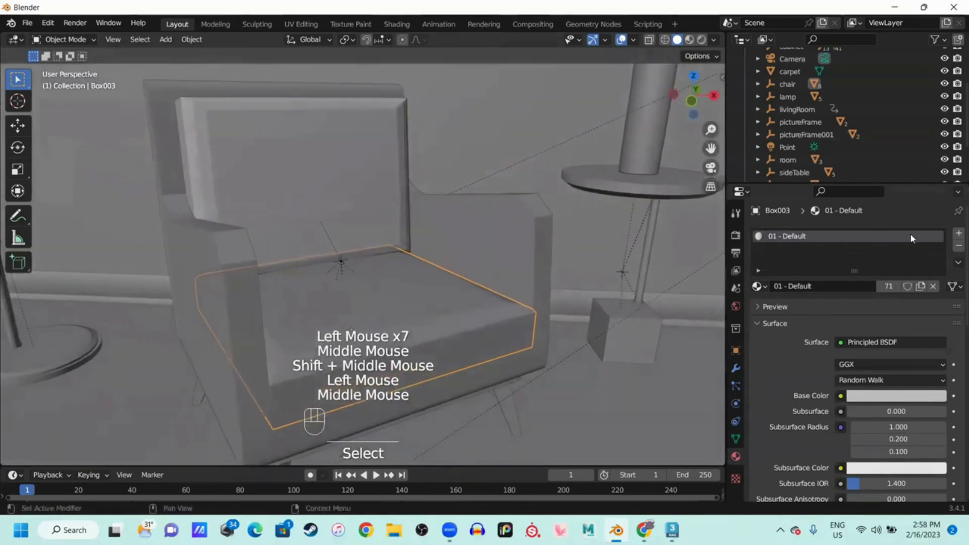
{"action": "left_click", "coordinate": [959, 247]}
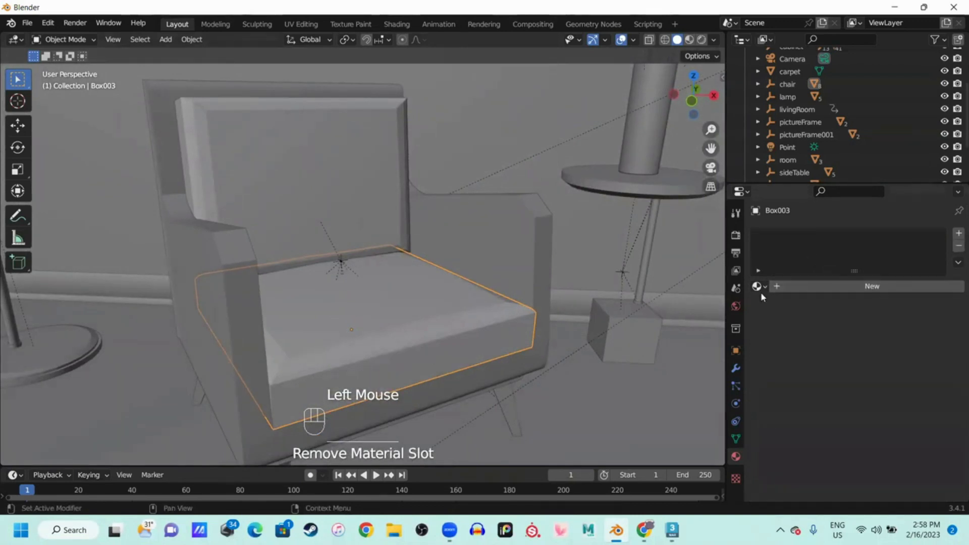
{"action": "middle_click_drag", "start_coordinate": [580, 303], "coordinate": [368, 253]}
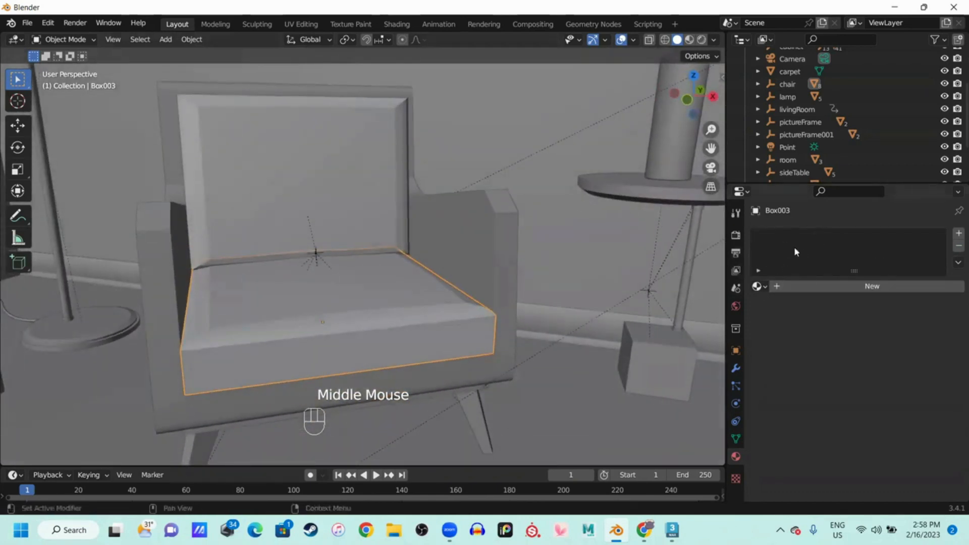
{"action": "left_click", "coordinate": [758, 287]}
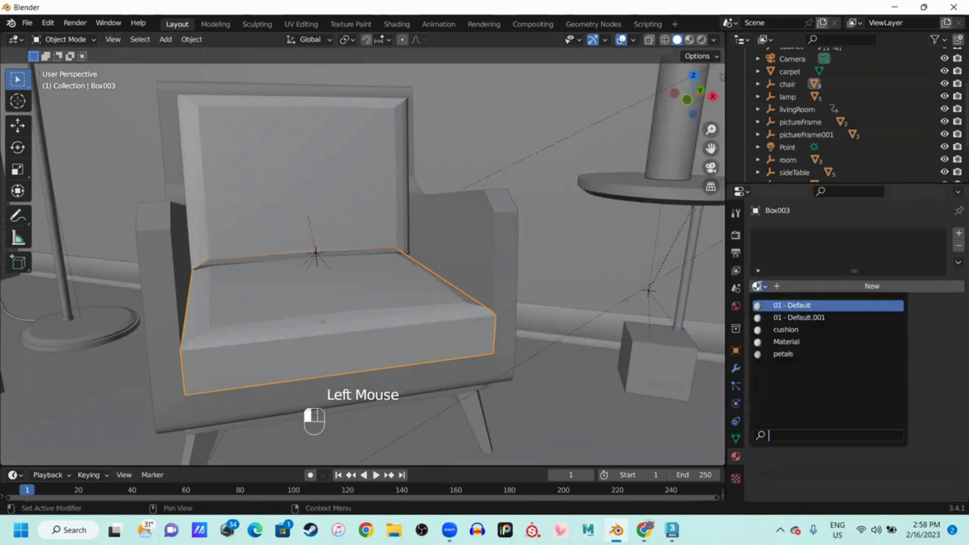
{"action": "left_click", "coordinate": [760, 290]}
{"action": "left_click", "coordinate": [760, 289]}
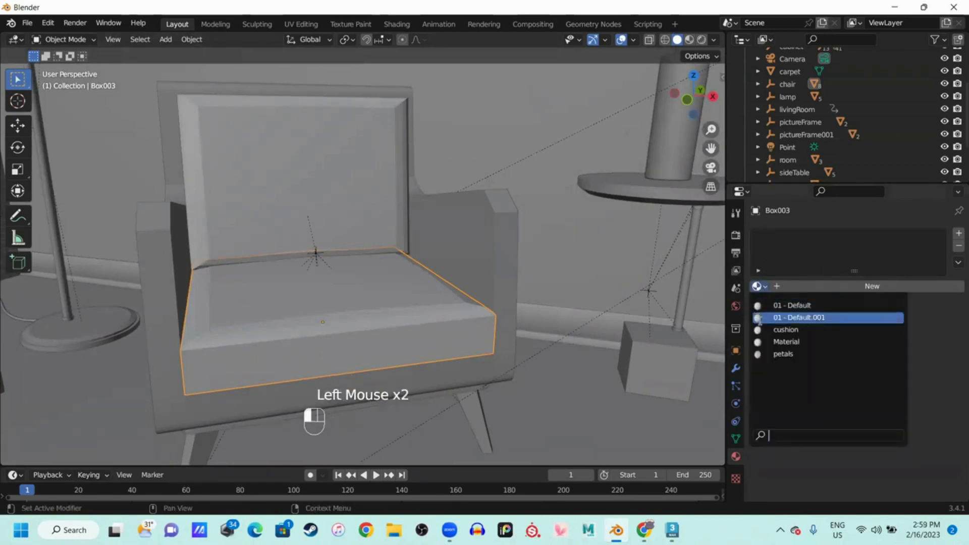
{"action": "left_click", "coordinate": [787, 329]}
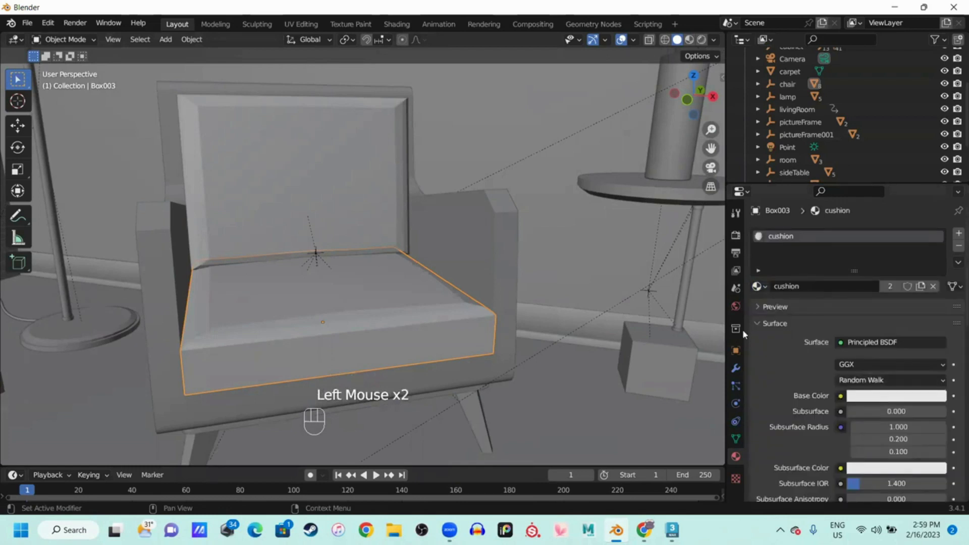
Compare the material assigned to the back and seat cushions by selecting them alternately, ending on the back cushion
{"action": "left_click", "coordinate": [389, 206]}
{"action": "left_click", "coordinate": [378, 303]}
{"action": "left_click", "coordinate": [331, 180]}
{"action": "left_click", "coordinate": [353, 294]}
{"action": "left_click", "coordinate": [325, 224]}
{"action": "left_click", "coordinate": [345, 290]}
{"action": "left_click", "coordinate": [319, 219]}
{"action": "left_click_drag", "start_coordinate": [367, 301], "coordinate": [374, 307]}
{"action": "left_click", "coordinate": [369, 171]}
{"action": "middle_click_drag", "start_coordinate": [369, 174], "coordinate": [371, 234]}
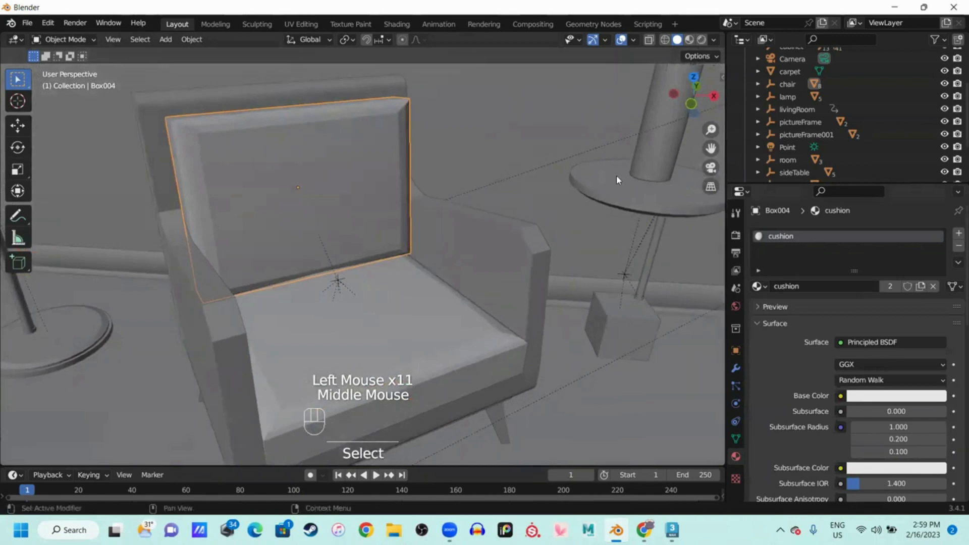
Switch to the Shading workspace and bring the cushion material's Principled BSDF node into view
{"action": "left_click", "coordinate": [402, 25]}
{"action": "middle_click_drag", "start_coordinate": [414, 268], "coordinate": [526, 194]}
{"action": "left_click_drag", "start_coordinate": [416, 300], "coordinate": [405, 191]}
{"action": "scroll", "coordinate": [450, 303], "scroll_direction": "up", "scroll_amount": 3}
{"action": "scroll", "coordinate": [481, 335], "scroll_direction": "up", "scroll_amount": 2}
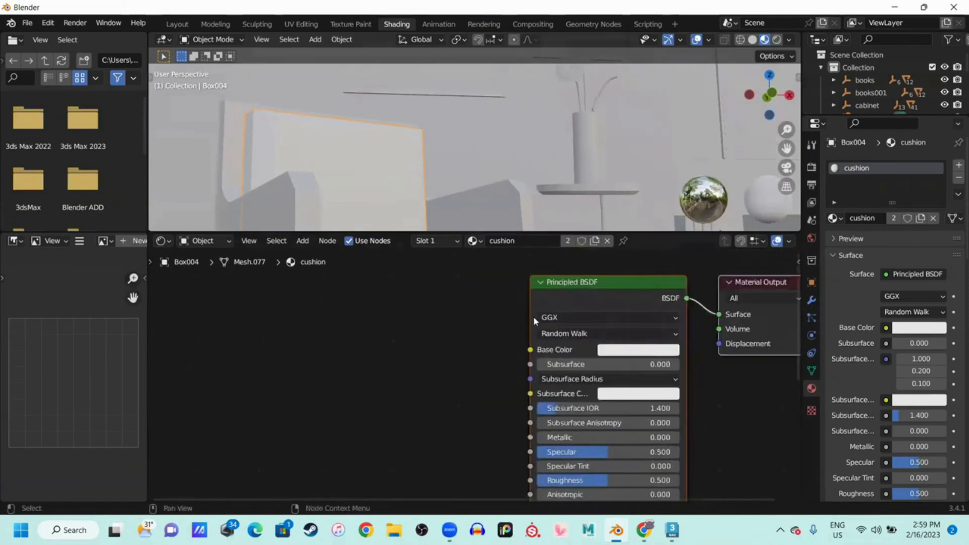
Enable the Screencast Keys display in the Shading workspace's 3D viewport
{"action": "key", "text": "n"}
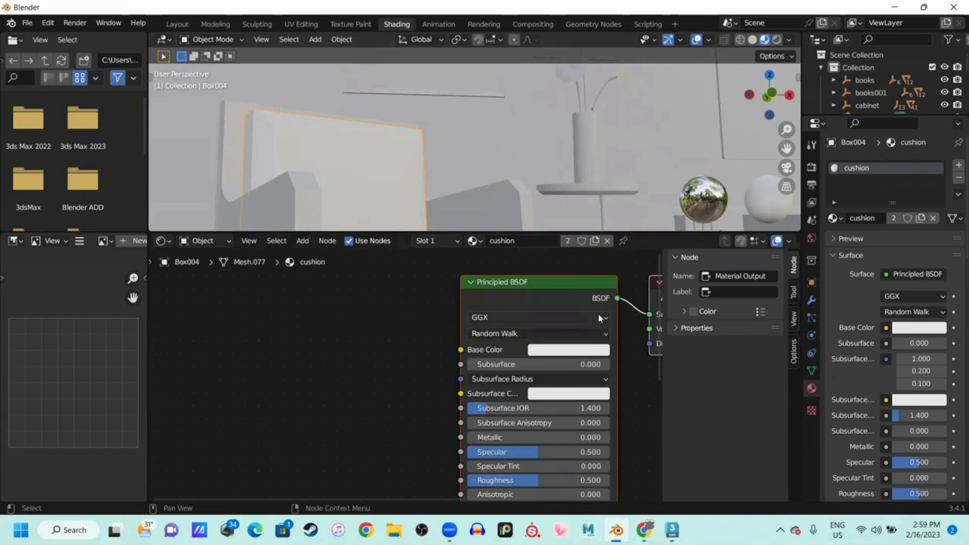
{"action": "key", "text": "n"}
{"action": "key", "text": "n"}
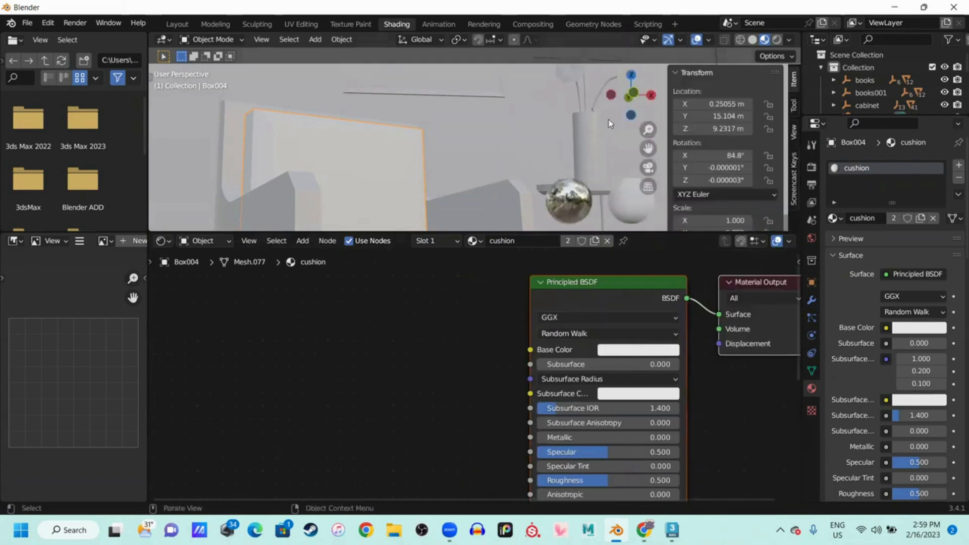
{"action": "left_click", "coordinate": [793, 180]}
{"action": "left_click", "coordinate": [685, 72]}
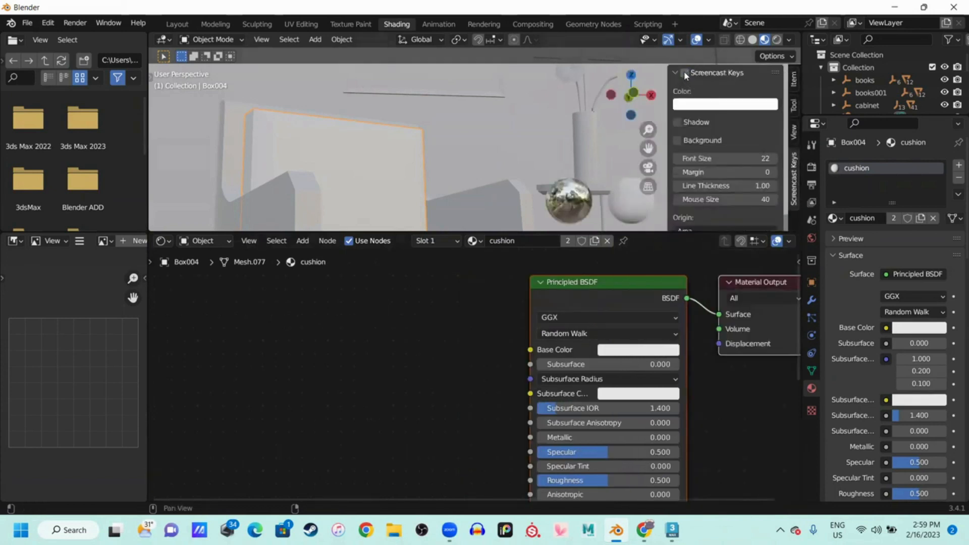
{"action": "left_click", "coordinate": [413, 359]}
{"action": "key", "text": "n"}
{"action": "key", "text": "n"}
Try adding an empty Image Texture node beside the Principled BSDF and delete it again
{"action": "middle_click_drag", "start_coordinate": [401, 359], "coordinate": [456, 318]}
{"action": "middle_click_drag", "start_coordinate": [375, 323], "coordinate": [452, 338]}
{"action": "left_click", "coordinate": [399, 332]}
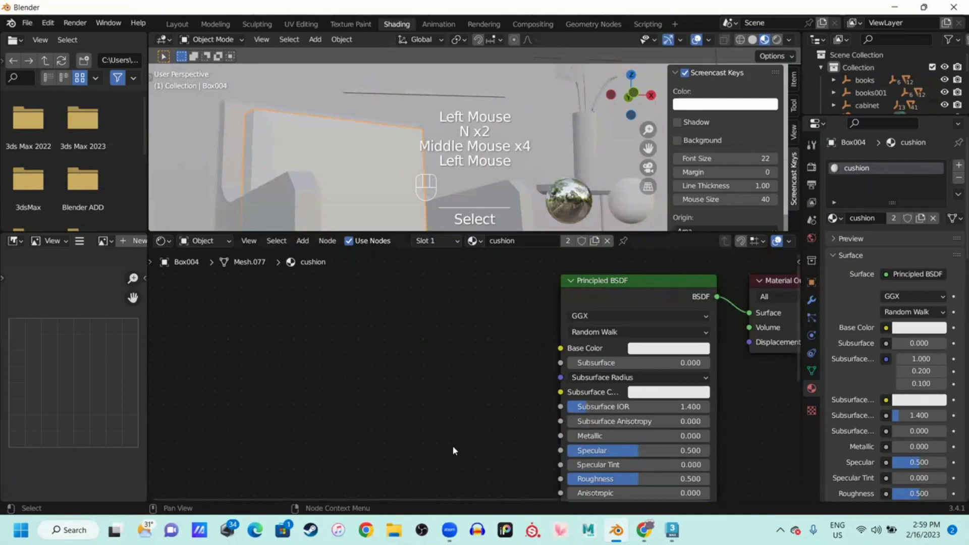
{"action": "key", "text": "shift+a"}
{"action": "left_click", "coordinate": [404, 328]}
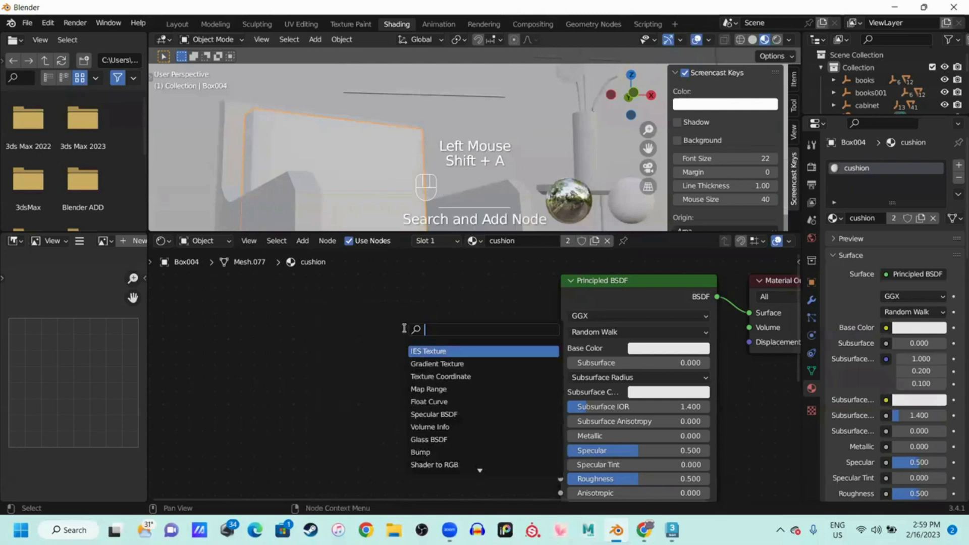
{"action": "type", "text": "im"}
{"action": "key", "text": "Return"}
{"action": "left_click", "coordinate": [300, 329]}
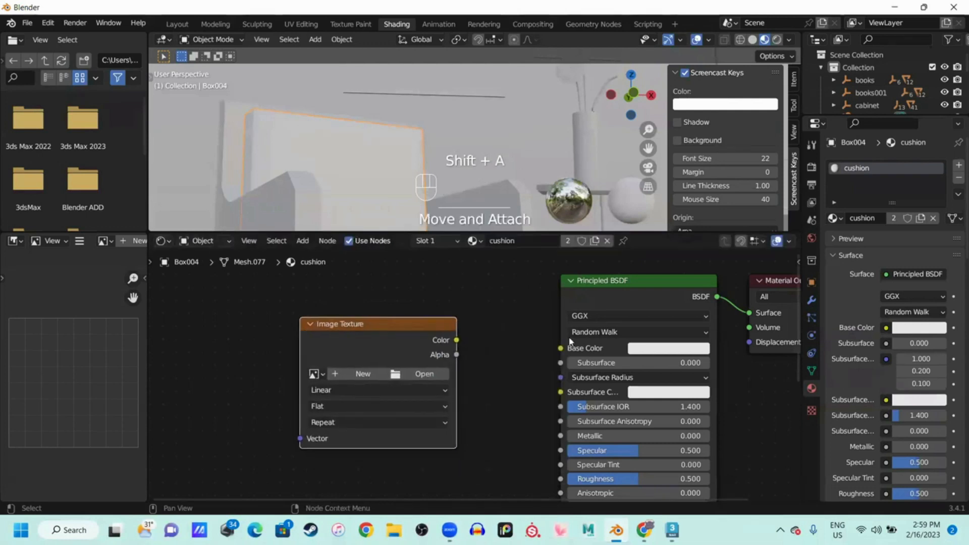
{"action": "left_click", "coordinate": [386, 336]}
{"action": "key", "text": "Delete"}
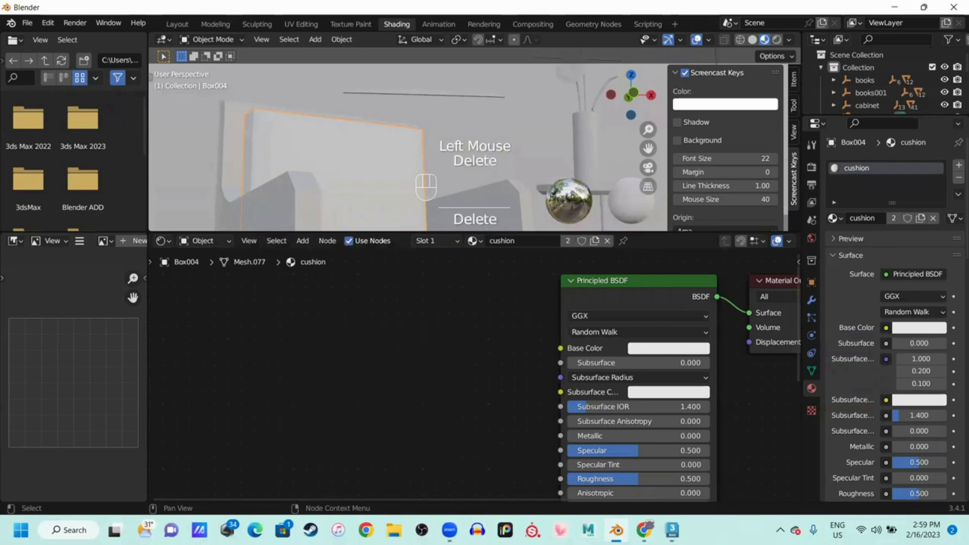
Switch to File Explorer and open the fabric2 folder among the textures of Interior Render Sample on the Desktop
{"action": "key", "text": "super+e"}
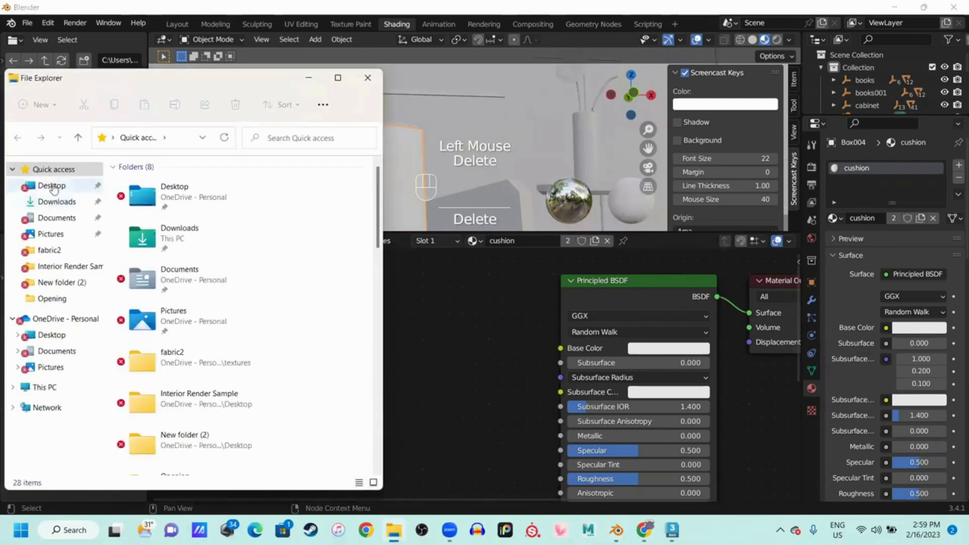
{"action": "left_click", "coordinate": [52, 187]}
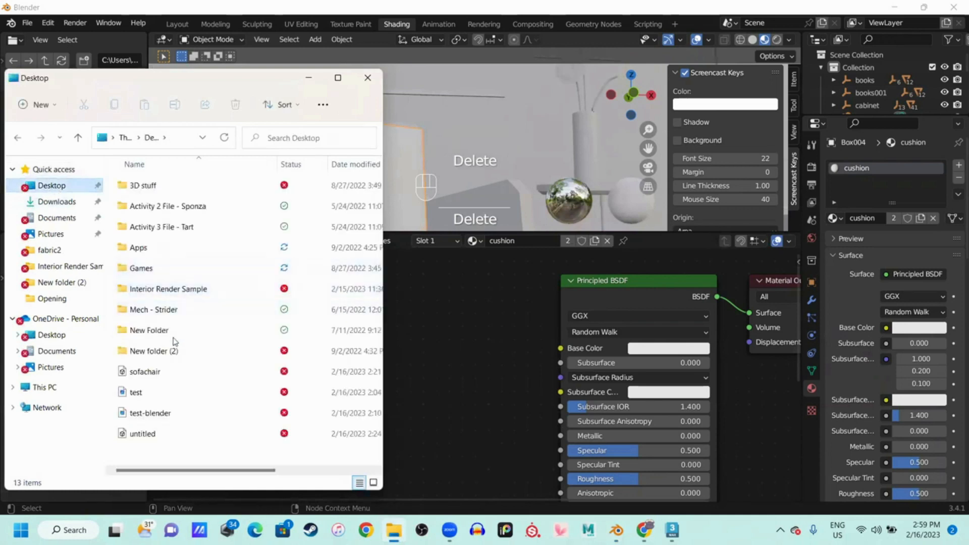
{"action": "double_click", "coordinate": [247, 290]}
{"action": "double_click", "coordinate": [190, 185]}
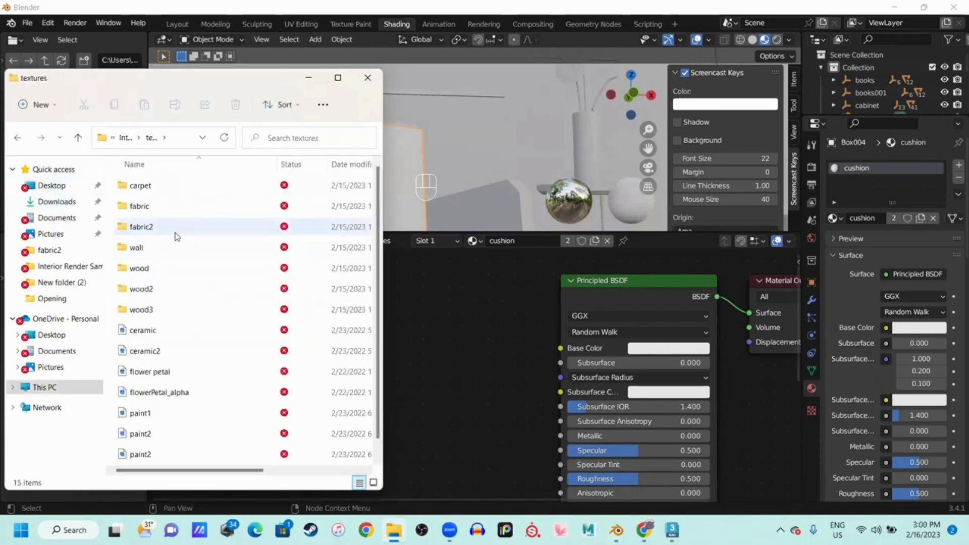
{"action": "double_click", "coordinate": [175, 232]}
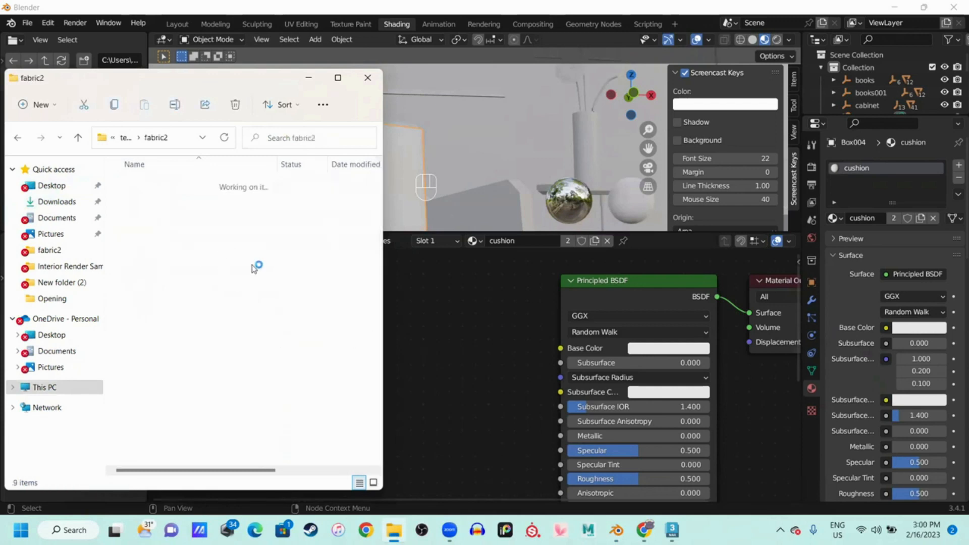
Add Fabric066_1K_Color.png to the cushion material as an image texture node beside the Principled BSDF
{"action": "left_click", "coordinate": [205, 208]}
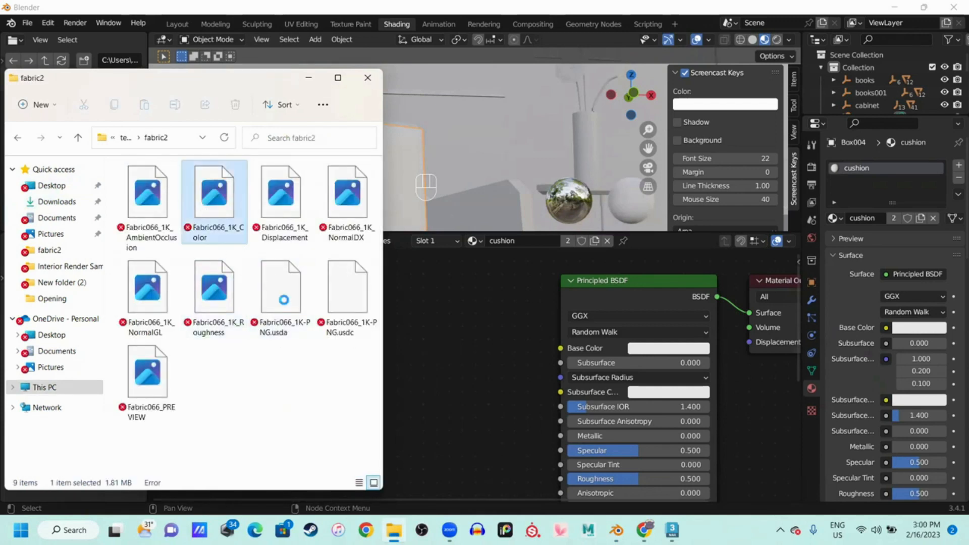
{"action": "left_click_drag", "start_coordinate": [216, 197], "coordinate": [422, 320]}
{"action": "left_click_drag", "start_coordinate": [463, 401], "coordinate": [379, 368]}
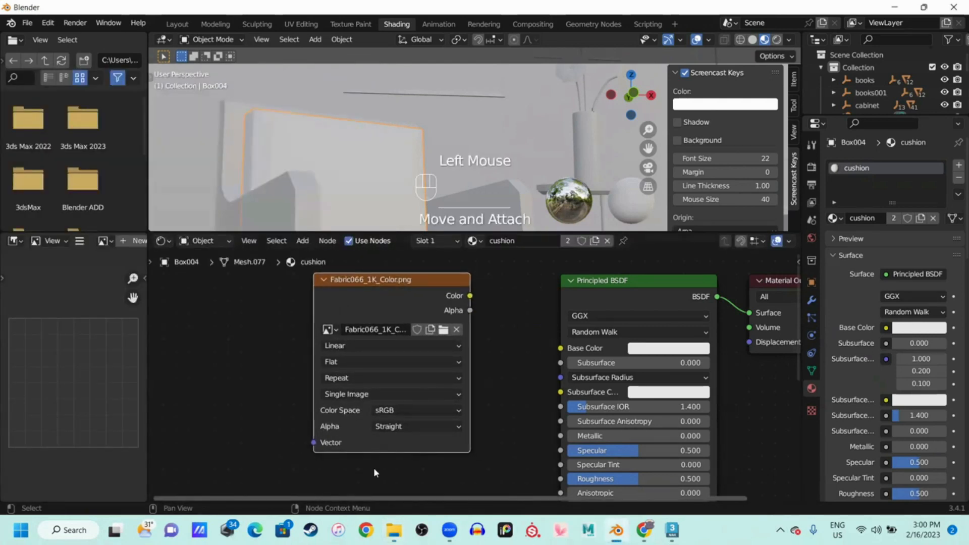
Add Fabric066_1K_NormalGL.png and Fabric066_1K_Roughness.png from the fabric2 folder as image texture nodes in the cushion material
{"action": "left_click", "coordinate": [394, 530]}
{"action": "left_click", "coordinate": [166, 305]}
{"action": "middle_click_drag", "start_coordinate": [528, 373], "coordinate": [600, 220]}
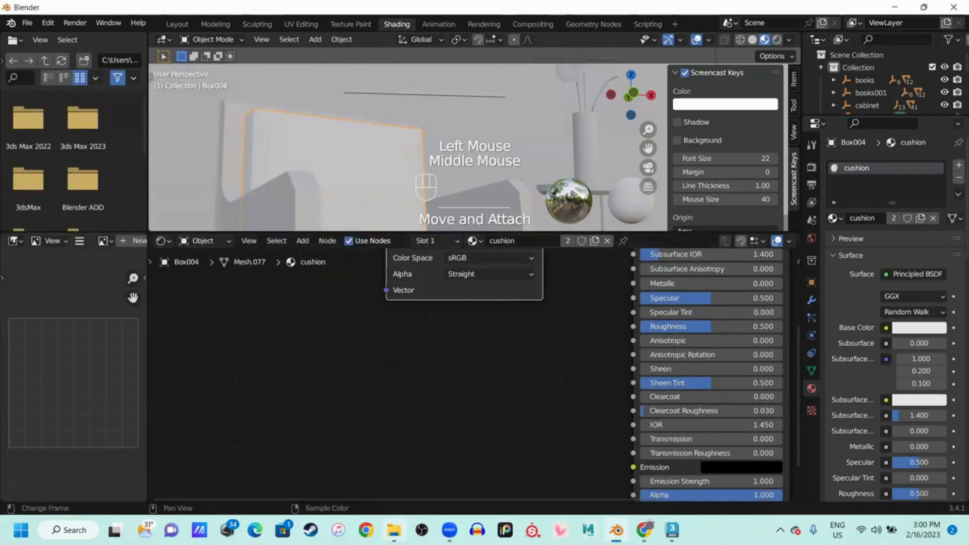
{"action": "key", "text": "alt+Tab"}
{"action": "left_click_drag", "start_coordinate": [152, 292], "coordinate": [468, 377]}
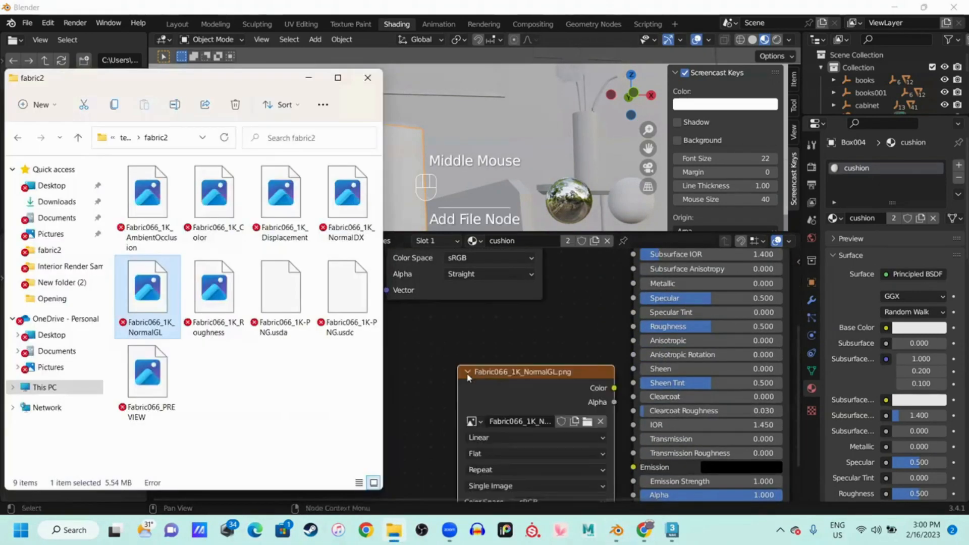
{"action": "left_click_drag", "start_coordinate": [212, 315], "coordinate": [418, 373]}
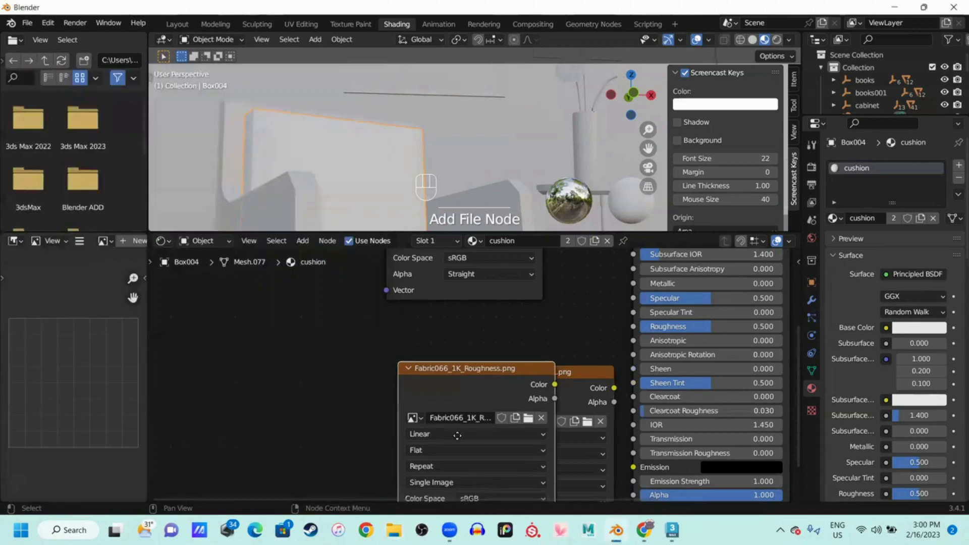
{"action": "left_click", "coordinate": [475, 410]}
Stack the Roughness texture node below the Color node and the NormalGL node beneath it
{"action": "left_click_drag", "start_coordinate": [477, 372], "coordinate": [230, 372]}
{"action": "left_click_drag", "start_coordinate": [410, 447], "coordinate": [414, 318]}
{"action": "middle_click_drag", "start_coordinate": [416, 321], "coordinate": [393, 462]}
{"action": "middle_click_drag", "start_coordinate": [499, 401], "coordinate": [492, 314]}
{"action": "left_click_drag", "start_coordinate": [276, 427], "coordinate": [452, 467]}
{"action": "middle_click_drag", "start_coordinate": [535, 406], "coordinate": [537, 411]}
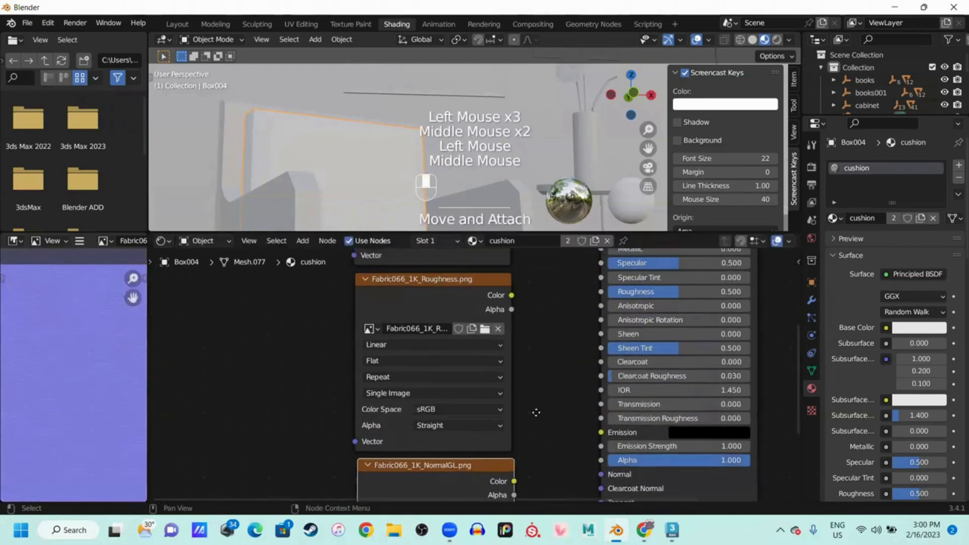
Select the Fabric066_1K_Color.png texture node in the cushion material
{"action": "scroll", "coordinate": [493, 385], "scroll_direction": "down", "scroll_amount": 2}
{"action": "scroll", "coordinate": [490, 382], "scroll_direction": "up", "scroll_amount": 1}
{"action": "middle_click_drag", "start_coordinate": [490, 382], "coordinate": [464, 382]}
{"action": "scroll", "coordinate": [478, 389], "scroll_direction": "up", "scroll_amount": 2}
{"action": "scroll", "coordinate": [470, 388], "scroll_direction": "down", "scroll_amount": 1}
{"action": "left_click", "coordinate": [370, 272]}
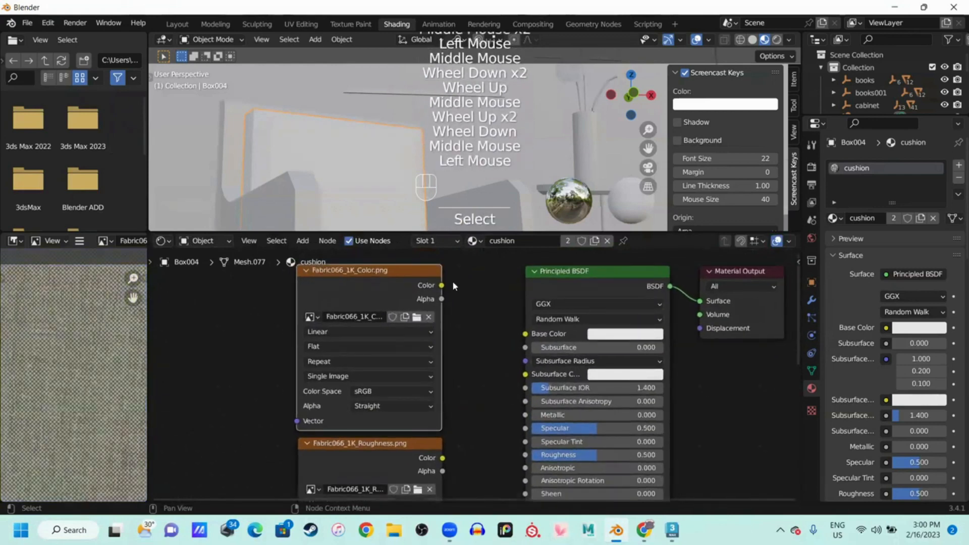
Connect the Color texture's color output to the Principled BSDF's Base Color and the Roughness texture's color output to its Roughness input
{"action": "left_click_drag", "start_coordinate": [441, 285], "coordinate": [526, 334]}
{"action": "middle_click_drag", "start_coordinate": [388, 456], "coordinate": [395, 382]}
{"action": "left_click", "coordinate": [396, 382]}
{"action": "middle_click_drag", "start_coordinate": [497, 392], "coordinate": [490, 344]}
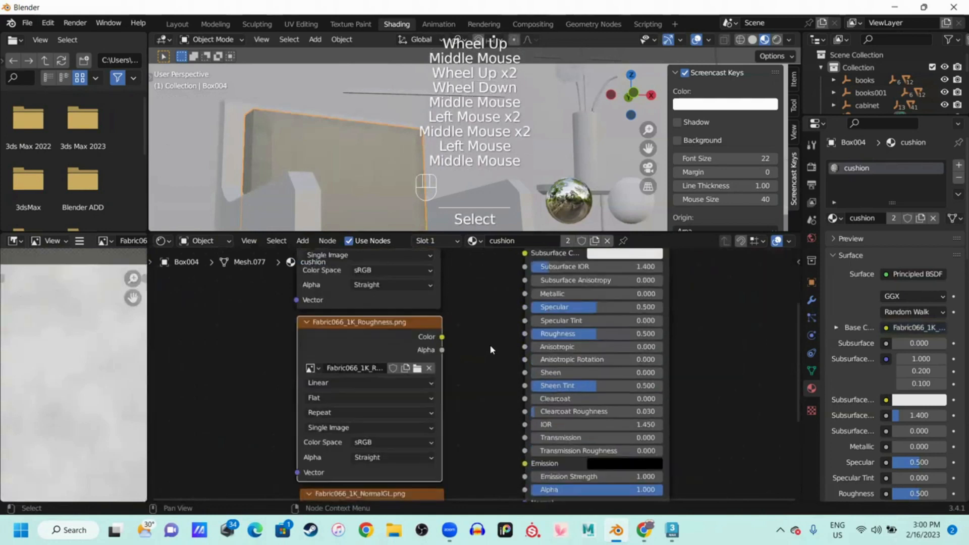
{"action": "left_click_drag", "start_coordinate": [442, 337], "coordinate": [525, 333]}
Connect the NormalGL texture's color output to the Principled BSDF's Normal input and slightly widen the image preview area
{"action": "middle_click_drag", "start_coordinate": [448, 445], "coordinate": [455, 331]}
{"action": "left_click", "coordinate": [402, 393]}
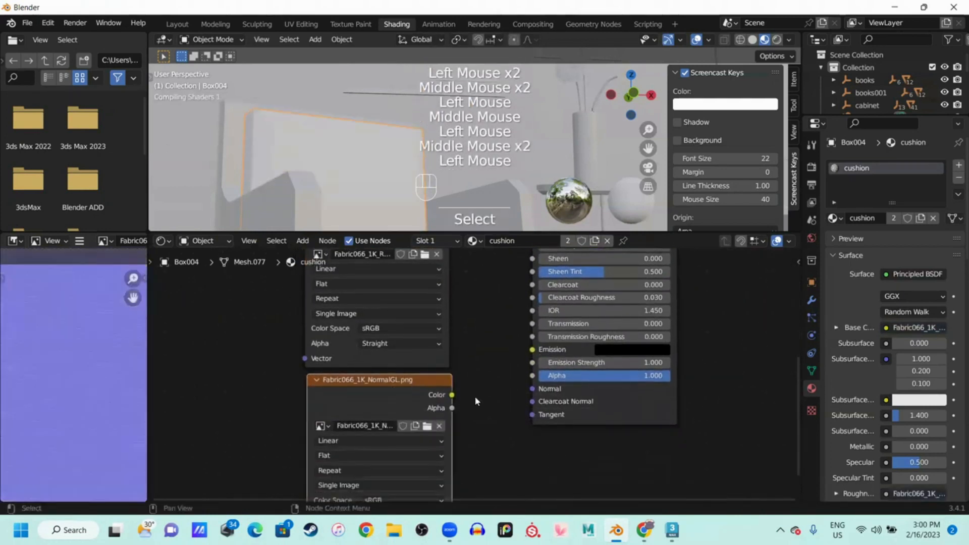
{"action": "left_click_drag", "start_coordinate": [453, 395], "coordinate": [526, 390]}
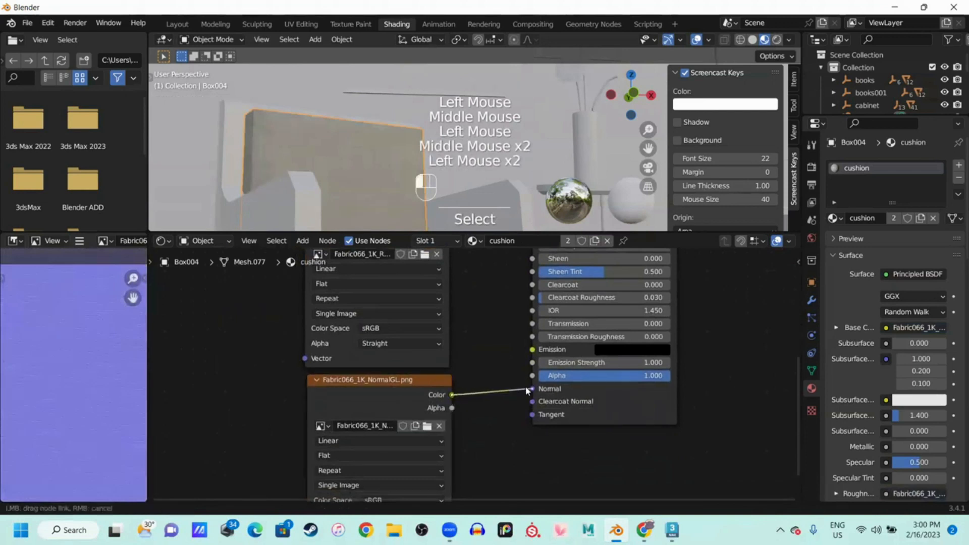
{"action": "left_click_drag", "start_coordinate": [459, 337], "coordinate": [449, 328]}
{"action": "middle_click_drag", "start_coordinate": [457, 322], "coordinate": [459, 398]}
{"action": "middle_click_drag", "start_coordinate": [447, 280], "coordinate": [479, 243]}
{"action": "left_click", "coordinate": [364, 404]}
{"action": "left_click", "coordinate": [365, 413]}
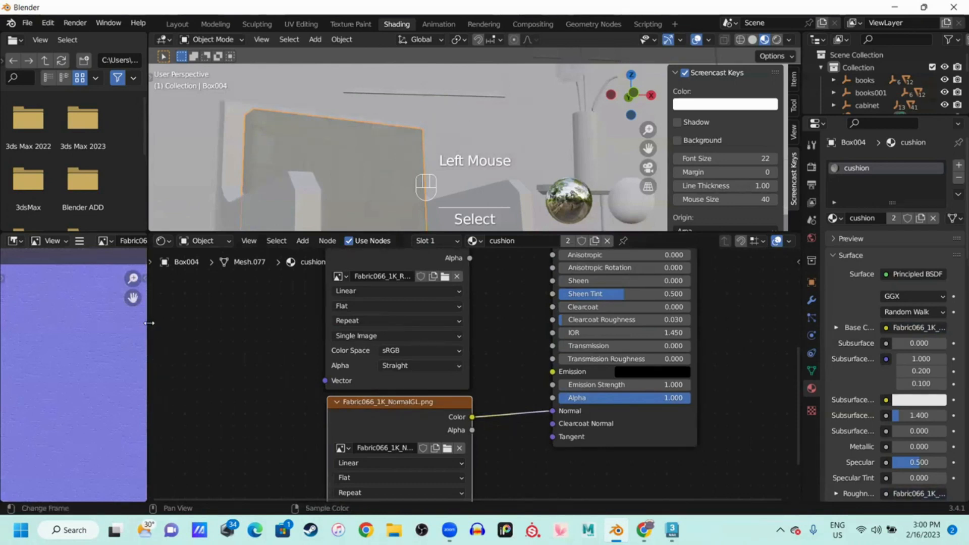
{"action": "mouse_move", "coordinate": [148, 323]}
{"action": "left_mouse_down"}
{"action": "mouse_move", "coordinate": [217, 325]}
{"action": "mouse_move", "coordinate": [157, 323]}
{"action": "left_mouse_up"}
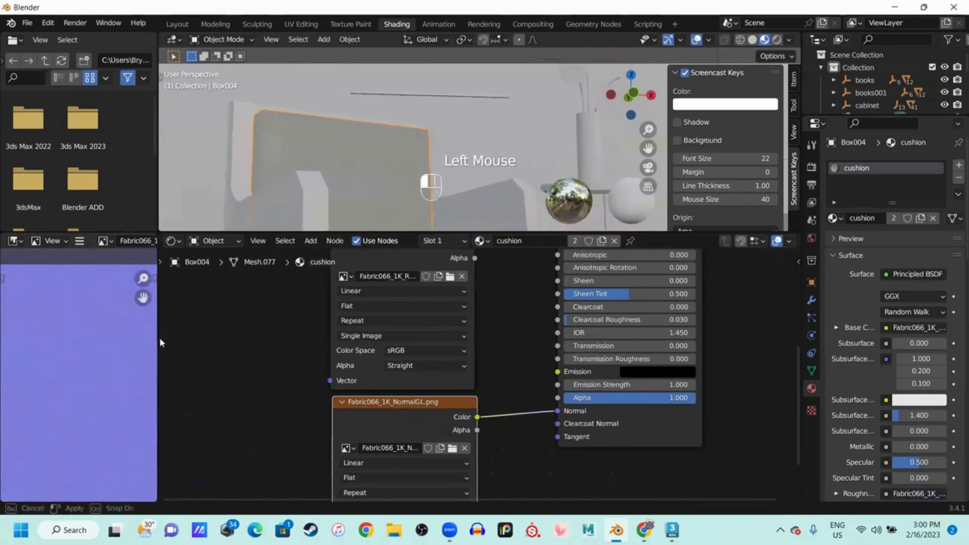
Examine the fabric on the armchair's back cushion up close in the 3D view
{"action": "scroll", "coordinate": [331, 341], "scroll_direction": "up", "scroll_amount": 1}
{"action": "middle_click_drag", "start_coordinate": [332, 341], "coordinate": [334, 424]}
{"action": "scroll", "coordinate": [294, 152], "scroll_direction": "up", "scroll_amount": 2}
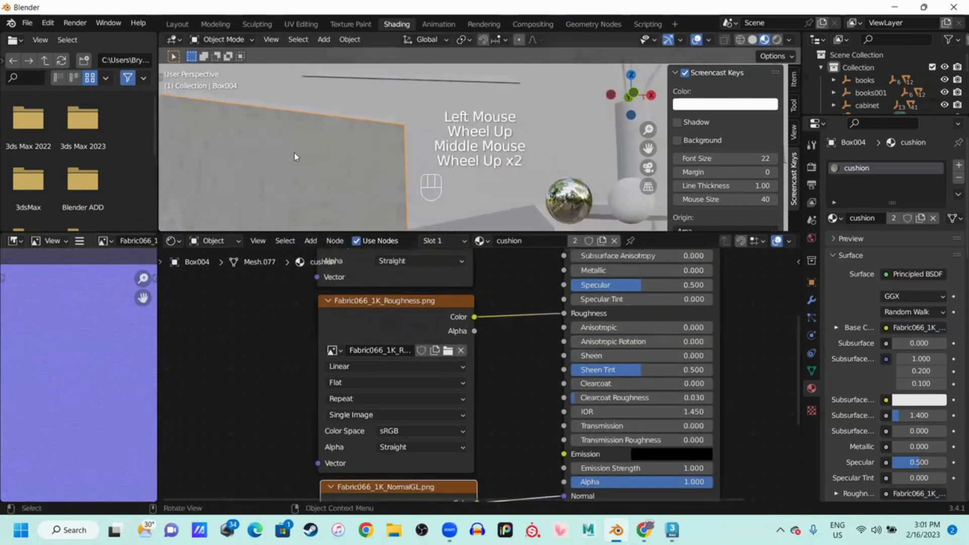
{"action": "middle_click_drag", "start_coordinate": [294, 153], "coordinate": [325, 176]}
{"action": "scroll", "coordinate": [275, 283], "scroll_direction": "up", "scroll_amount": 2}
{"action": "scroll", "coordinate": [275, 283], "scroll_direction": "down", "scroll_amount": 1}
{"action": "middle_click_drag", "start_coordinate": [276, 283], "coordinate": [395, 358]}
{"action": "scroll", "coordinate": [370, 348], "scroll_direction": "down", "scroll_amount": 1}
Review the Color, Roughness and NormalGL texture nodes of the cushion material by selecting each in turn
{"action": "left_click", "coordinate": [411, 301]}
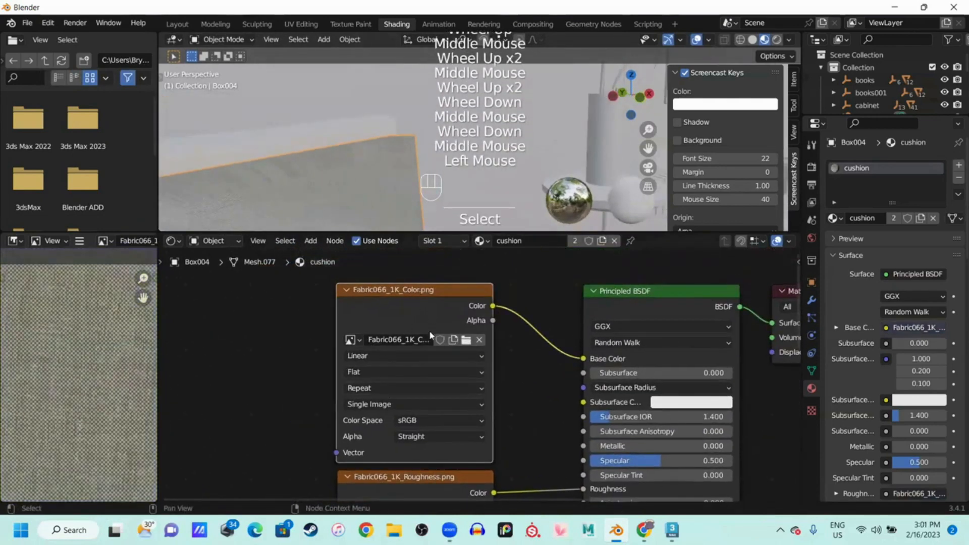
{"action": "scroll", "coordinate": [429, 425], "scroll_direction": "down", "scroll_amount": 1}
{"action": "middle_click_drag", "start_coordinate": [429, 426], "coordinate": [435, 317]}
{"action": "left_click", "coordinate": [446, 371]}
{"action": "middle_click_drag", "start_coordinate": [446, 371], "coordinate": [448, 304]}
{"action": "left_click", "coordinate": [438, 449]}
Open the color space options of the Fabric066_1K_Roughness.png texture node
{"action": "scroll", "coordinate": [451, 366], "scroll_direction": "up", "scroll_amount": 4}
{"action": "middle_click_drag", "start_coordinate": [433, 406], "coordinate": [465, 338]}
{"action": "middle_click_drag", "start_coordinate": [442, 371], "coordinate": [433, 444]}
{"action": "left_click", "coordinate": [453, 414]}
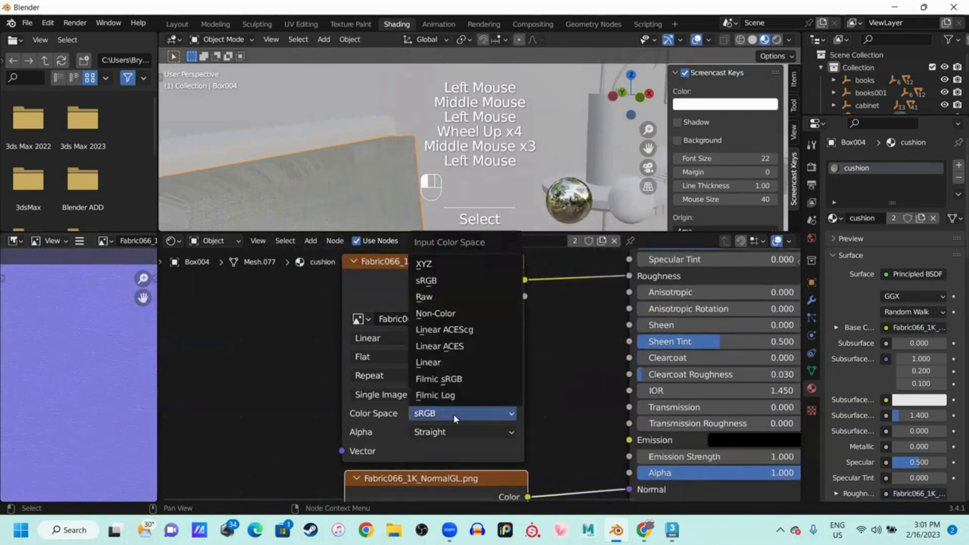
Set the color space of the Fabric066_1K_Roughness.png and Fabric066_1K_NormalGL.png texture nodes to Non-Color
{"action": "left_click", "coordinate": [454, 414]}
{"action": "left_click", "coordinate": [457, 414]}
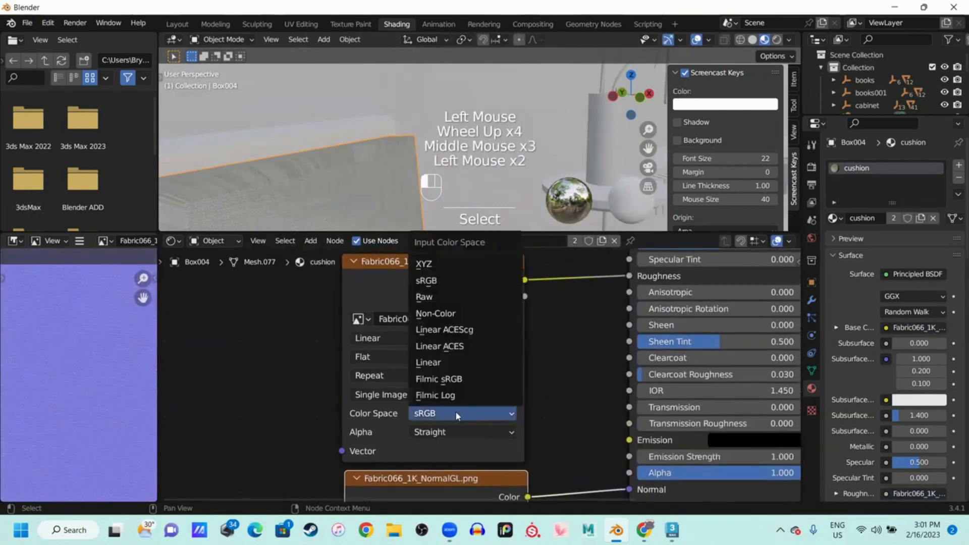
{"action": "left_click", "coordinate": [485, 314]}
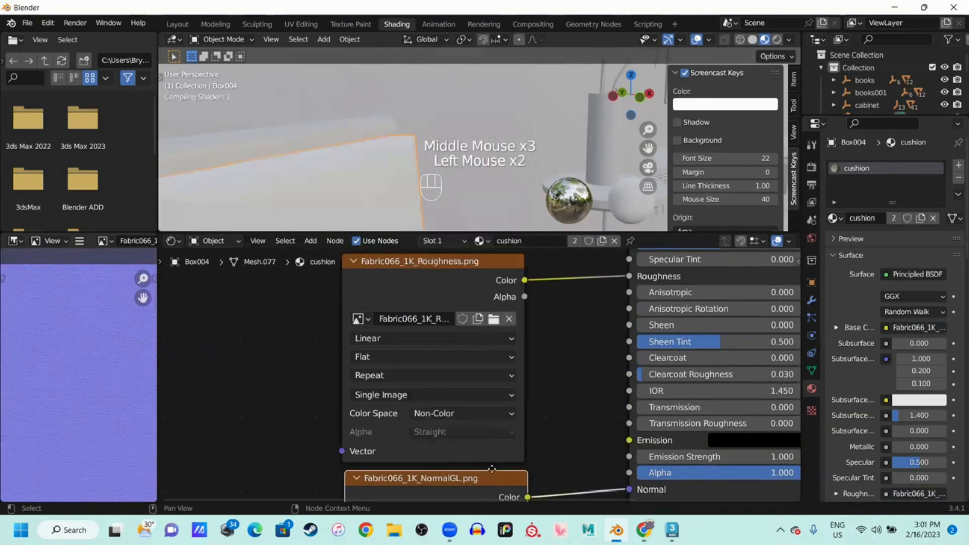
{"action": "middle_click_drag", "start_coordinate": [499, 479], "coordinate": [493, 325]}
{"action": "middle_click_drag", "start_coordinate": [457, 440], "coordinate": [457, 369]}
{"action": "left_click", "coordinate": [446, 404]}
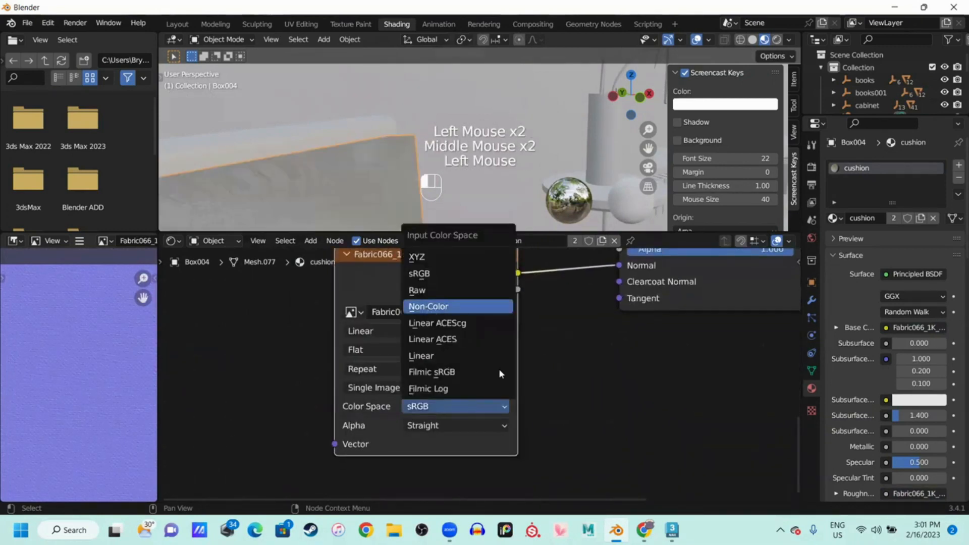
Disconnect the NormalGL texture from the Principled BSDF's Normal input and move its node away to make room between them
{"action": "middle_click_drag", "start_coordinate": [553, 362], "coordinate": [514, 461]}
{"action": "left_click_drag", "start_coordinate": [357, 363], "coordinate": [220, 371]}
{"action": "middle_click_drag", "start_coordinate": [411, 429], "coordinate": [515, 390]}
{"action": "left_click", "coordinate": [434, 347]}
{"action": "middle_click_drag", "start_coordinate": [631, 335], "coordinate": [611, 342]}
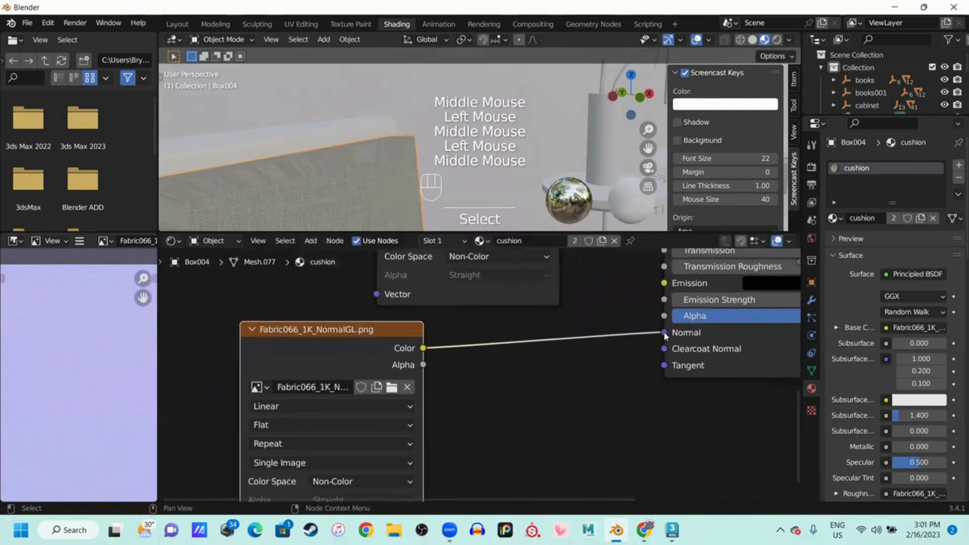
{"action": "left_click_drag", "start_coordinate": [666, 335], "coordinate": [440, 353]}
{"action": "left_click_drag", "start_coordinate": [510, 399], "coordinate": [455, 352]}
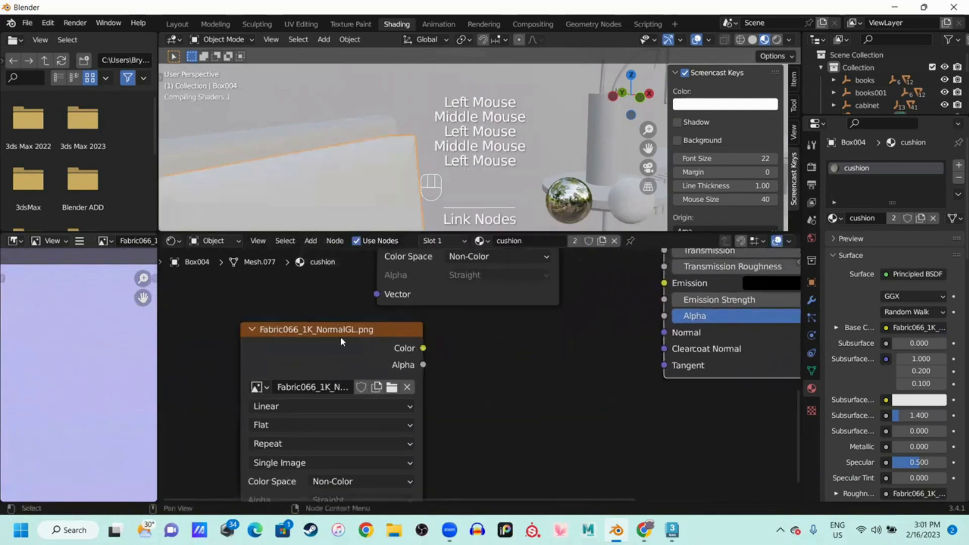
{"action": "left_click_drag", "start_coordinate": [341, 337], "coordinate": [257, 337]}
{"action": "mouse_move", "coordinate": [454, 401]}
{"action": "middle_mouse_down"}
{"action": "mouse_move", "coordinate": [486, 391]}
{"action": "mouse_move", "coordinate": [467, 376]}
{"action": "mouse_move", "coordinate": [305, 339]}
{"action": "middle_mouse_up"}
{"action": "left_click", "coordinate": [305, 339]}
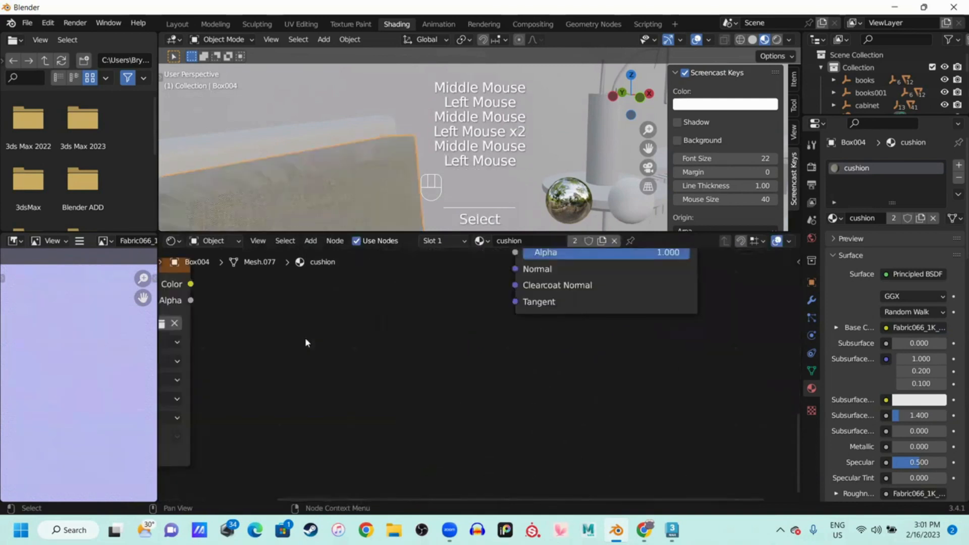
Add a Normal Map node between the NormalGL texture and the Principled BSDF
{"action": "scroll", "coordinate": [396, 359], "scroll_direction": "down", "scroll_amount": 2}
{"action": "middle_click_drag", "start_coordinate": [399, 362], "coordinate": [553, 423]}
{"action": "left_click", "coordinate": [316, 355]}
{"action": "left_click", "coordinate": [493, 367]}
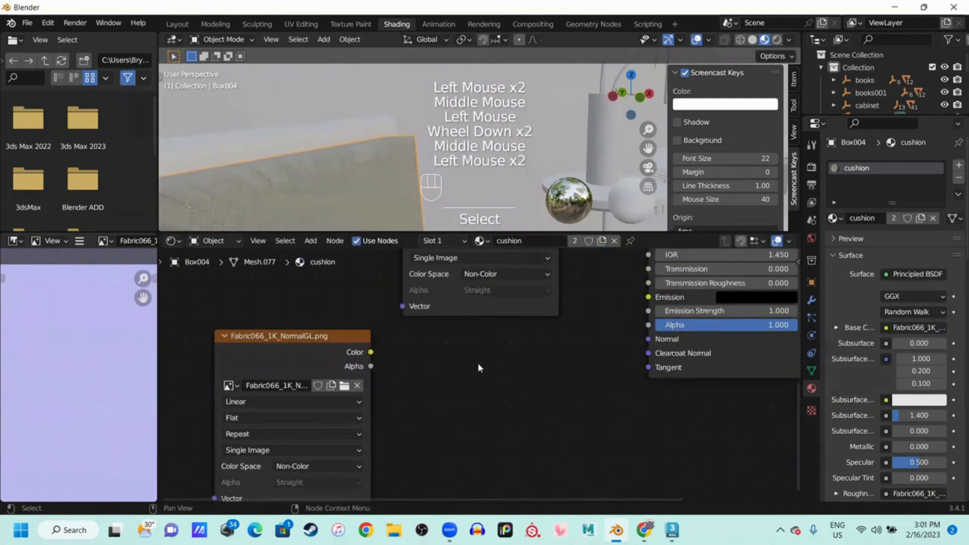
{"action": "key", "text": "shift+a"}
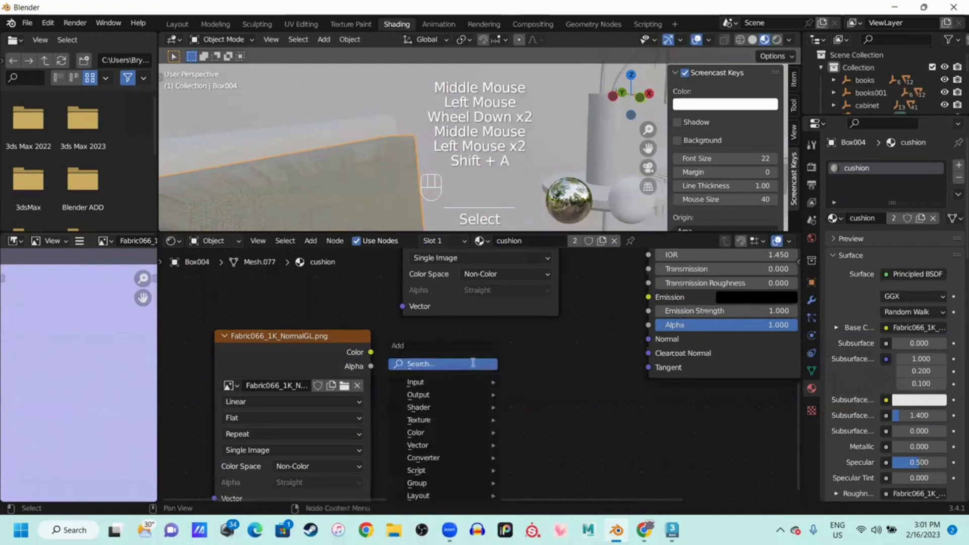
{"action": "left_click", "coordinate": [478, 363]}
{"action": "type", "text": "normal"}
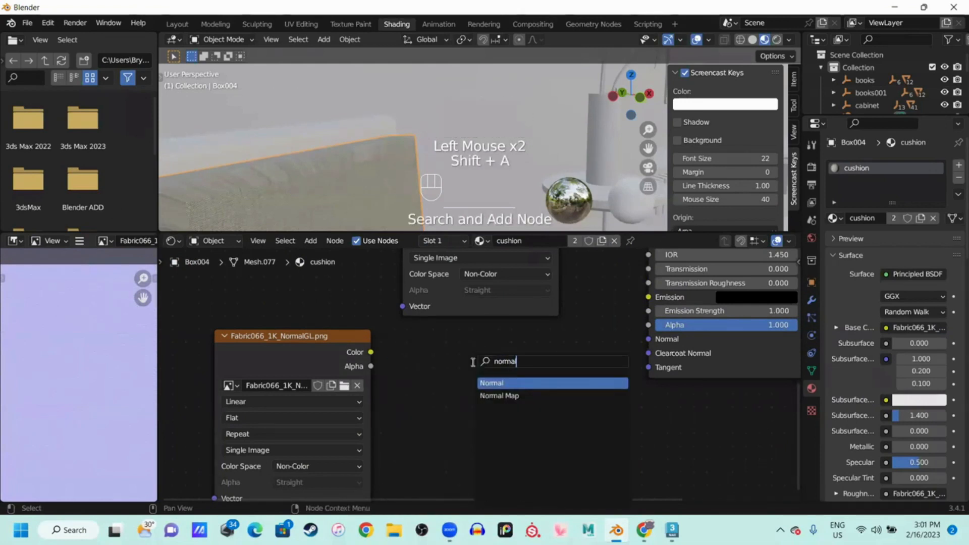
{"action": "key", "text": "Down"}
{"action": "key", "text": "Return"}
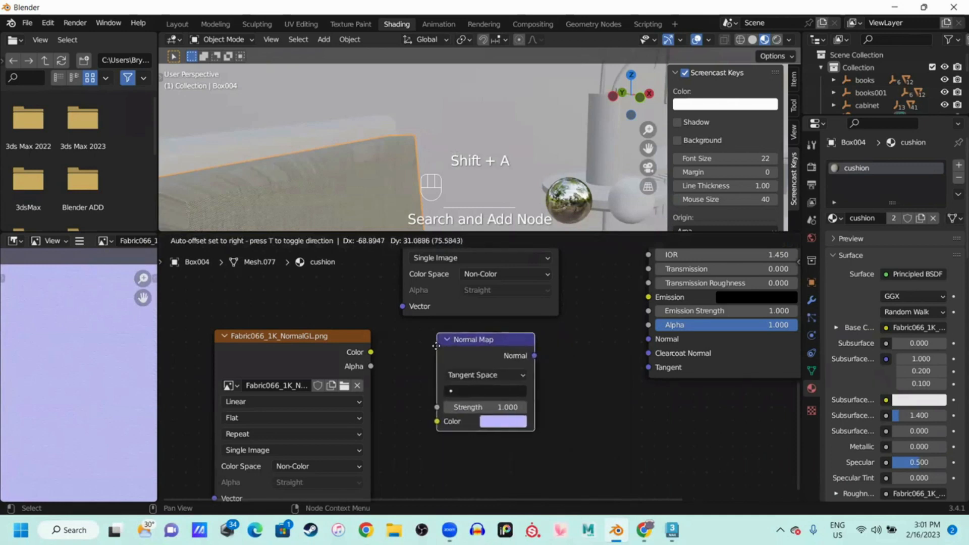
{"action": "left_click", "coordinate": [437, 346]}
Link the NormalGL texture's Color to the Normal Map's Color, and the Normal Map's output to the Principled BSDF's Normal input
{"action": "left_click", "coordinate": [234, 410]}
{"action": "left_click_drag", "start_coordinate": [307, 346], "coordinate": [300, 329]}
{"action": "left_click_drag", "start_coordinate": [366, 337], "coordinate": [435, 422]}
{"action": "middle_click_drag", "start_coordinate": [600, 349], "coordinate": [518, 370]}
{"action": "left_click", "coordinate": [395, 374]}
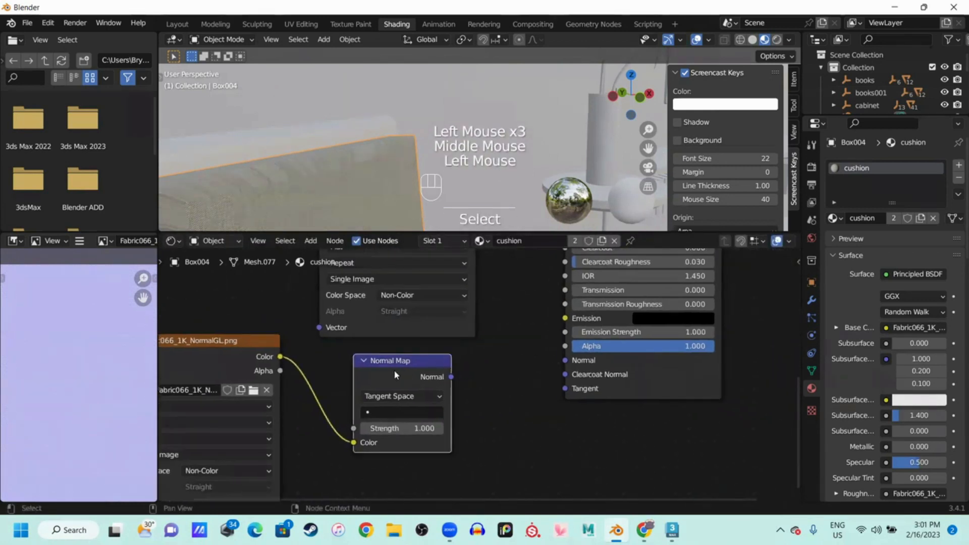
{"action": "left_click_drag", "start_coordinate": [451, 377], "coordinate": [563, 360]}
{"action": "left_click_drag", "start_coordinate": [389, 362], "coordinate": [425, 376]}
{"action": "middle_click_drag", "start_coordinate": [432, 331], "coordinate": [368, 396]}
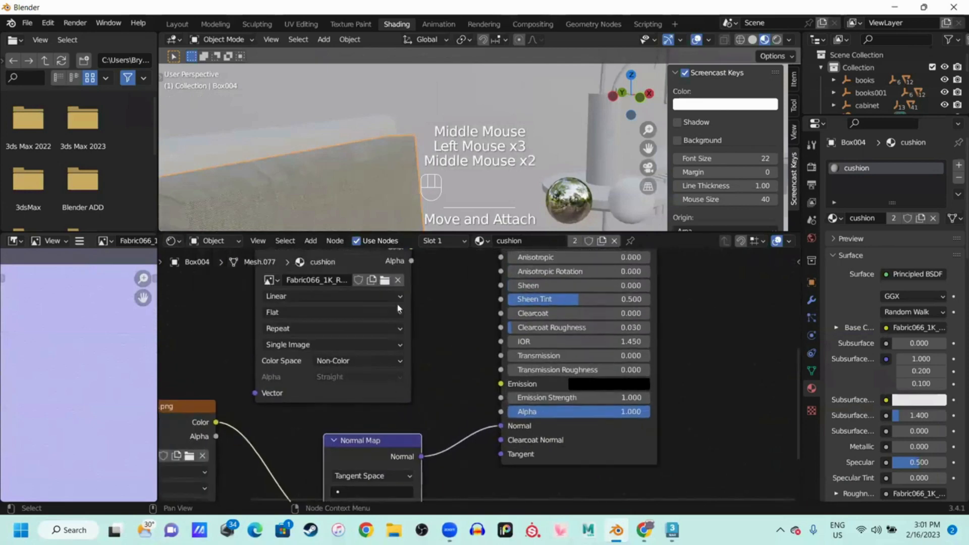
Enlarge the 3D viewport and examine the fabric texture on the cushion from several angles
{"action": "left_click_drag", "start_coordinate": [642, 231], "coordinate": [643, 389]}
{"action": "middle_click_drag", "start_coordinate": [353, 267], "coordinate": [307, 205]}
{"action": "scroll", "coordinate": [377, 182], "scroll_direction": "up", "scroll_amount": 3}
{"action": "scroll", "coordinate": [340, 186], "scroll_direction": "down", "scroll_amount": 1}
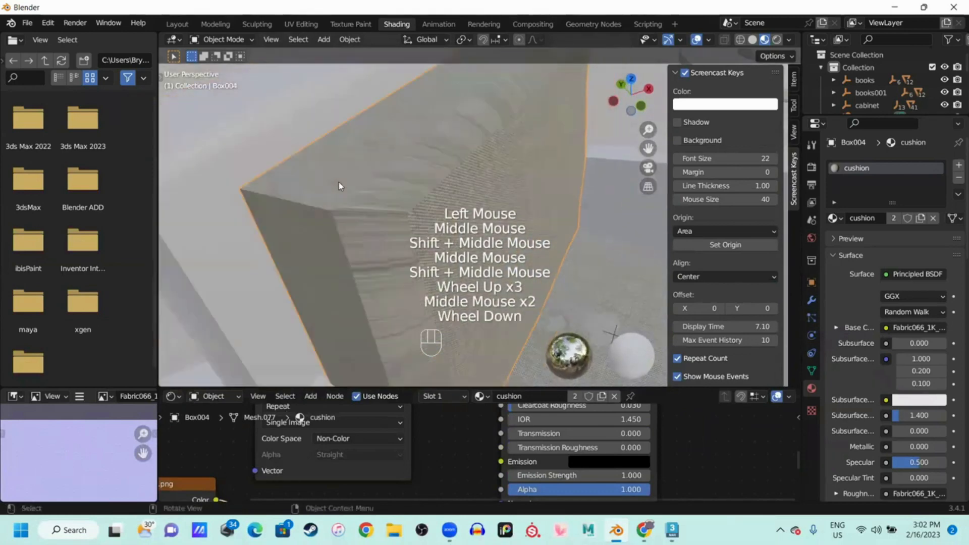
{"action": "scroll", "coordinate": [419, 212], "scroll_direction": "down", "scroll_amount": 1}
{"action": "middle_click_drag", "start_coordinate": [420, 212], "coordinate": [367, 198]}
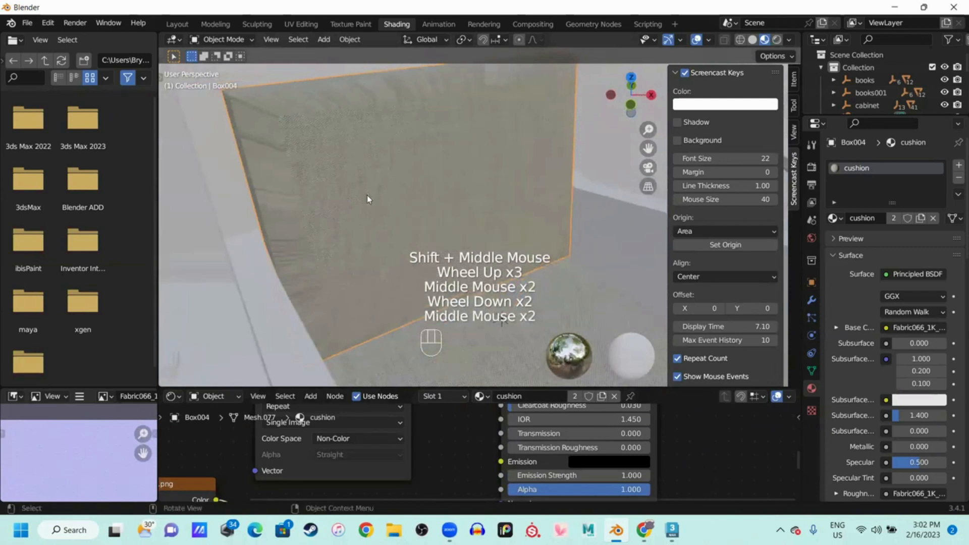
{"action": "scroll", "coordinate": [377, 185], "scroll_direction": "down", "scroll_amount": 1}
{"action": "middle_click_drag", "start_coordinate": [377, 185], "coordinate": [441, 240]}
{"action": "scroll", "coordinate": [380, 195], "scroll_direction": "up", "scroll_amount": 2}
{"action": "scroll", "coordinate": [383, 193], "scroll_direction": "down", "scroll_amount": 1}
{"action": "scroll", "coordinate": [441, 238], "scroll_direction": "down", "scroll_amount": 2}
Enlarge the node editor again and add a Texture Coordinate node well ahead of the image texture nodes
{"action": "left_click_drag", "start_coordinate": [412, 388], "coordinate": [422, 245]}
{"action": "scroll", "coordinate": [404, 389], "scroll_direction": "down", "scroll_amount": 5}
{"action": "middle_click_drag", "start_coordinate": [399, 392], "coordinate": [469, 399]}
{"action": "scroll", "coordinate": [429, 392], "scroll_direction": "down", "scroll_amount": 2}
{"action": "scroll", "coordinate": [426, 407], "scroll_direction": "up", "scroll_amount": 1}
{"action": "scroll", "coordinate": [426, 407], "scroll_direction": "down", "scroll_amount": 2}
{"action": "left_click", "coordinate": [393, 337]}
{"action": "scroll", "coordinate": [392, 337], "scroll_direction": "up", "scroll_amount": 3}
{"action": "mouse_move", "coordinate": [392, 338]}
{"action": "middle_mouse_down"}
{"action": "mouse_move", "coordinate": [396, 409]}
{"action": "mouse_move", "coordinate": [395, 348]}
{"action": "middle_mouse_up"}
{"action": "scroll", "coordinate": [414, 417], "scroll_direction": "up", "scroll_amount": 2}
{"action": "left_click", "coordinate": [395, 348]}
{"action": "key", "text": "shift"}
{"action": "key", "text": "shift+a"}
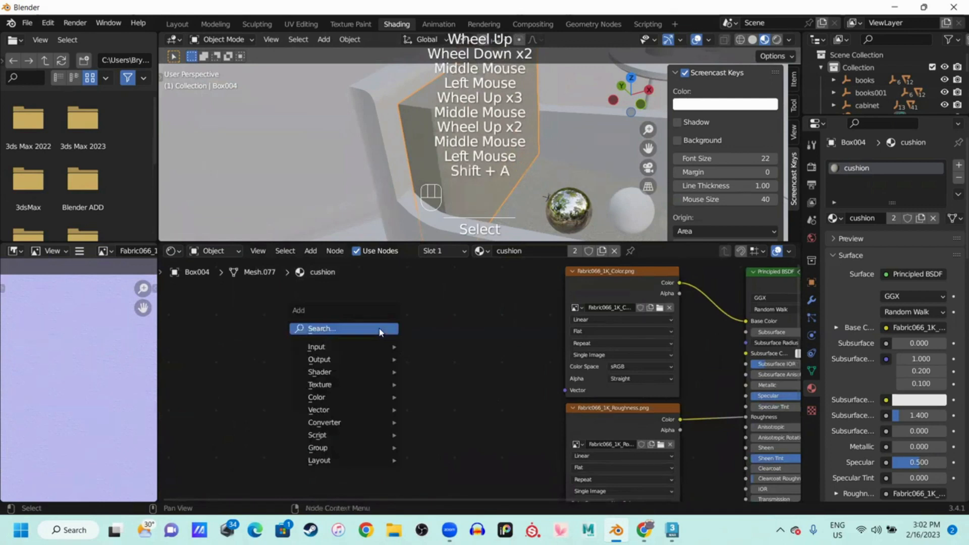
{"action": "type", "text": "text"}
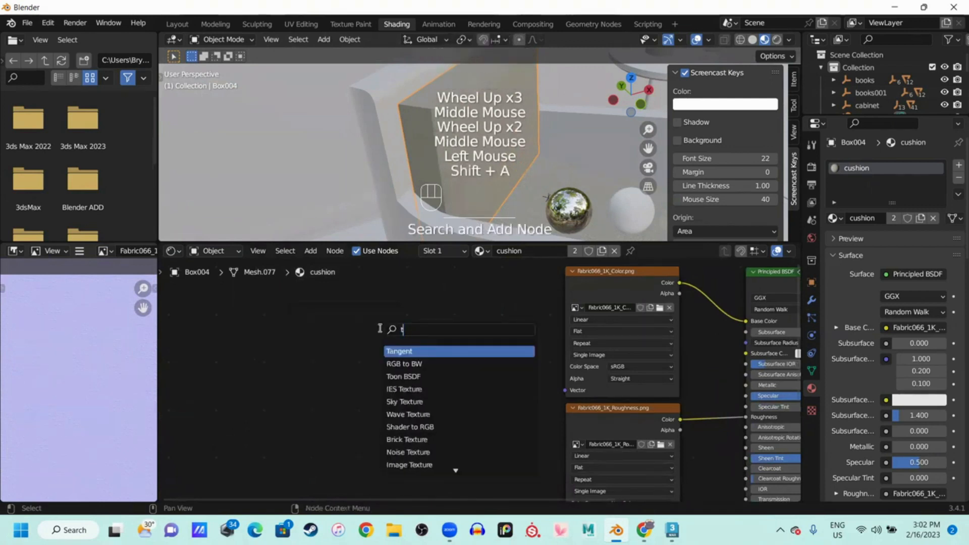
{"action": "type", "text": "ure"}
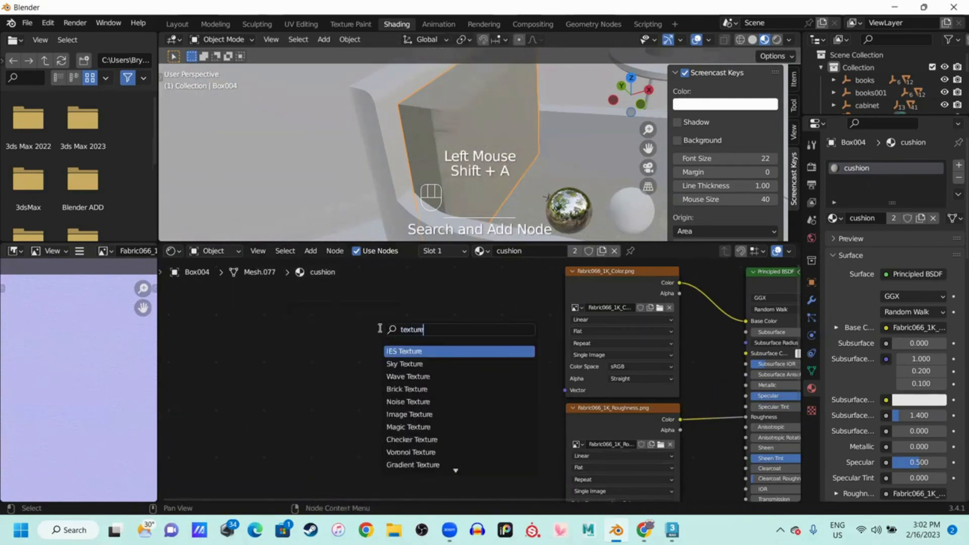
{"action": "type", "text": " c"}
{"action": "key", "text": "Return"}
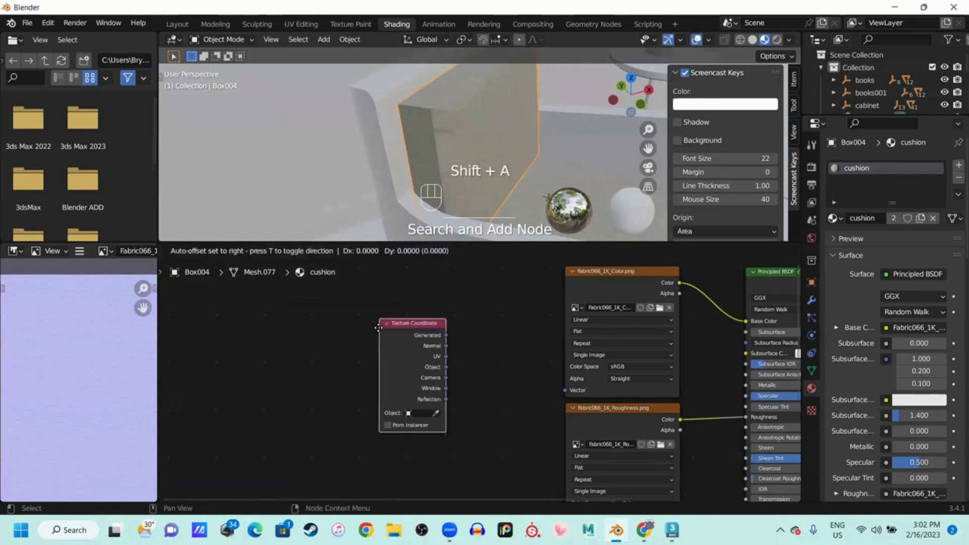
{"action": "left_click", "coordinate": [225, 331]}
Add a Mapping node between the Texture Coordinate node and the image textures
{"action": "left_click", "coordinate": [395, 329]}
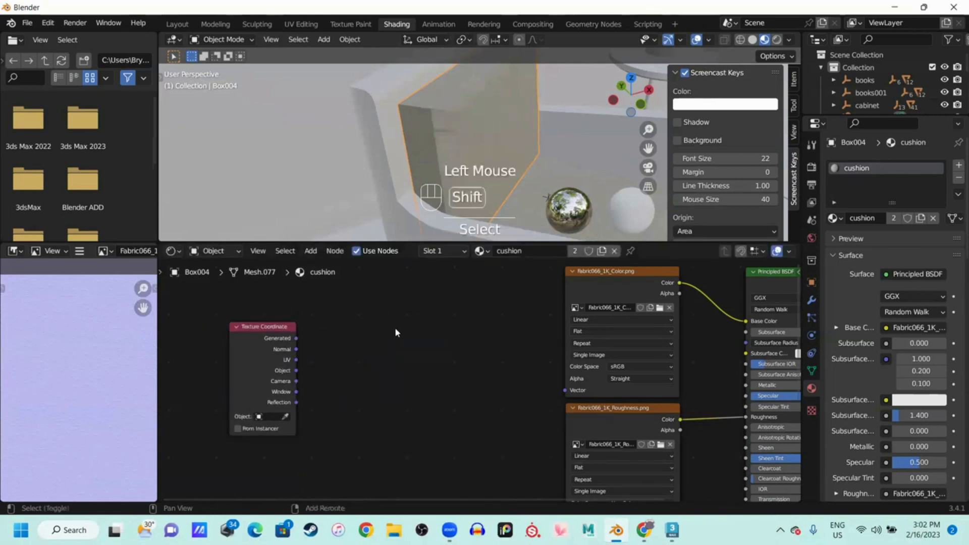
{"action": "key", "text": "shift+a"}
{"action": "left_click", "coordinate": [396, 330]}
{"action": "type", "text": "mapping"}
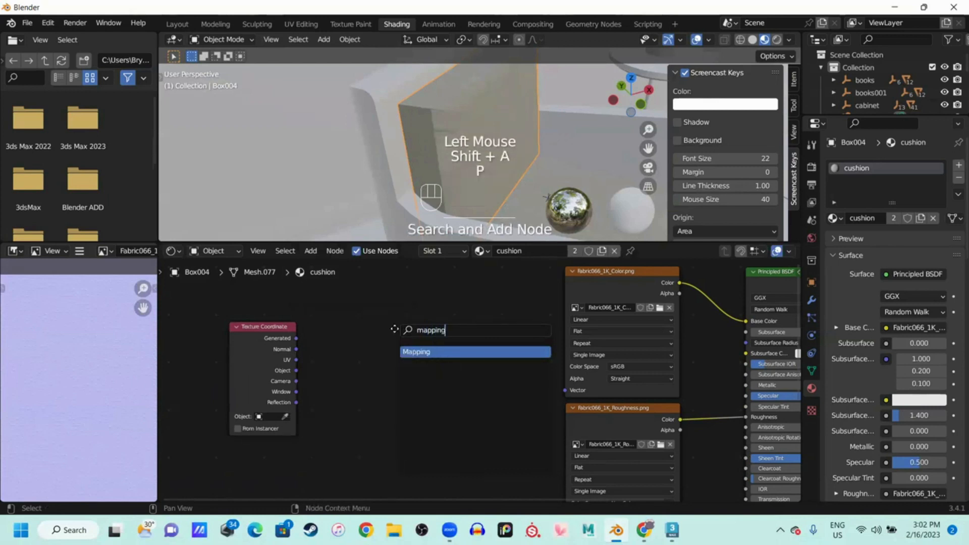
{"action": "key", "text": "Return"}
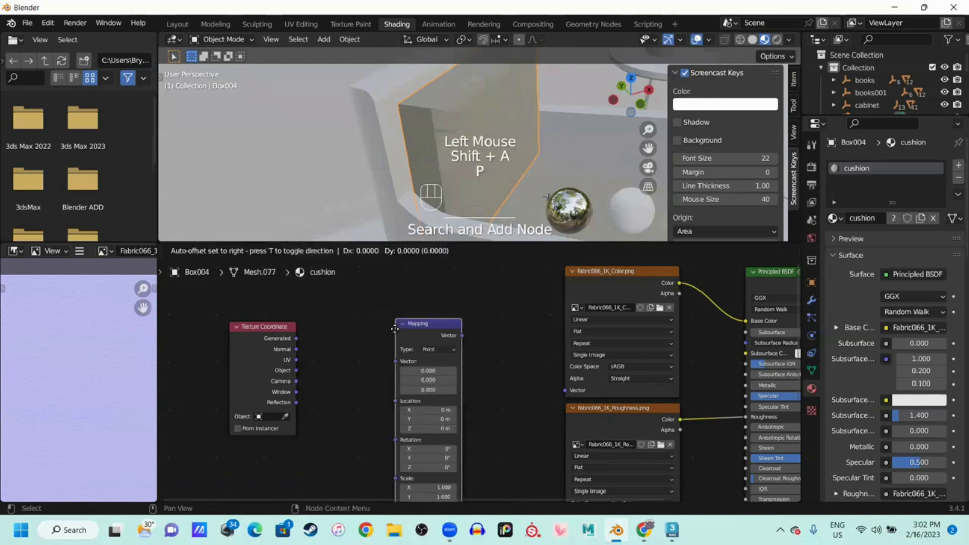
{"action": "left_click", "coordinate": [467, 337]}
Link the Mapping node's Vector output to the Vector inputs of the Color, Roughness and NormalGL texture nodes
{"action": "scroll", "coordinate": [469, 338], "scroll_direction": "up", "scroll_amount": 1}
{"action": "scroll", "coordinate": [468, 339], "scroll_direction": "up", "scroll_amount": 1}
{"action": "middle_click_drag", "start_coordinate": [469, 338], "coordinate": [375, 314]}
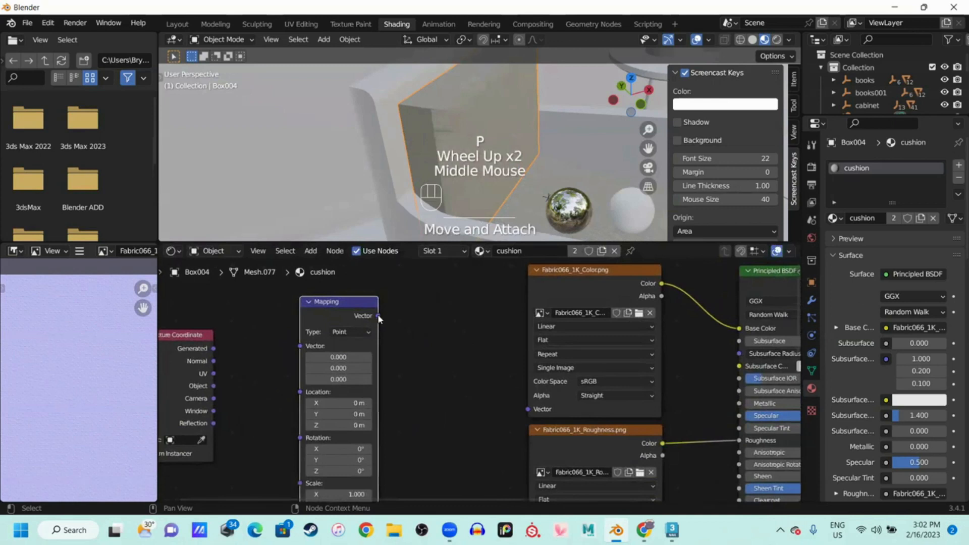
{"action": "left_click_drag", "start_coordinate": [378, 315], "coordinate": [443, 335]}
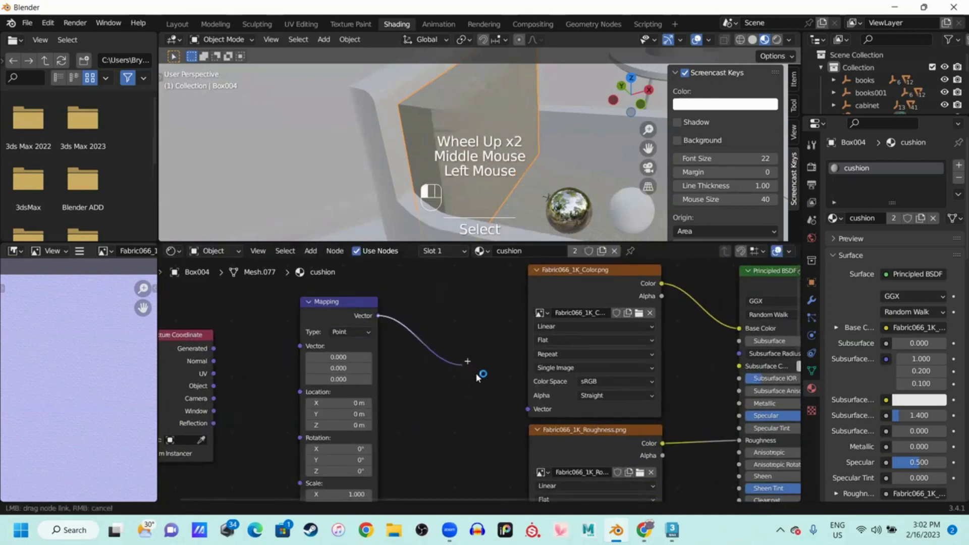
{"action": "left_click_drag", "start_coordinate": [526, 404], "coordinate": [526, 404]}
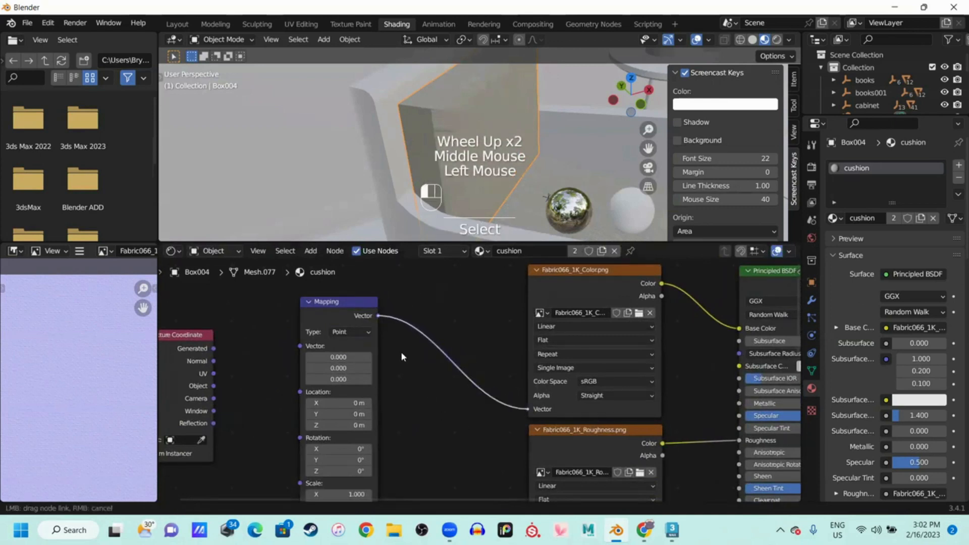
{"action": "left_click", "coordinate": [379, 317]}
{"action": "left_click_drag", "start_coordinate": [380, 317], "coordinate": [500, 454]}
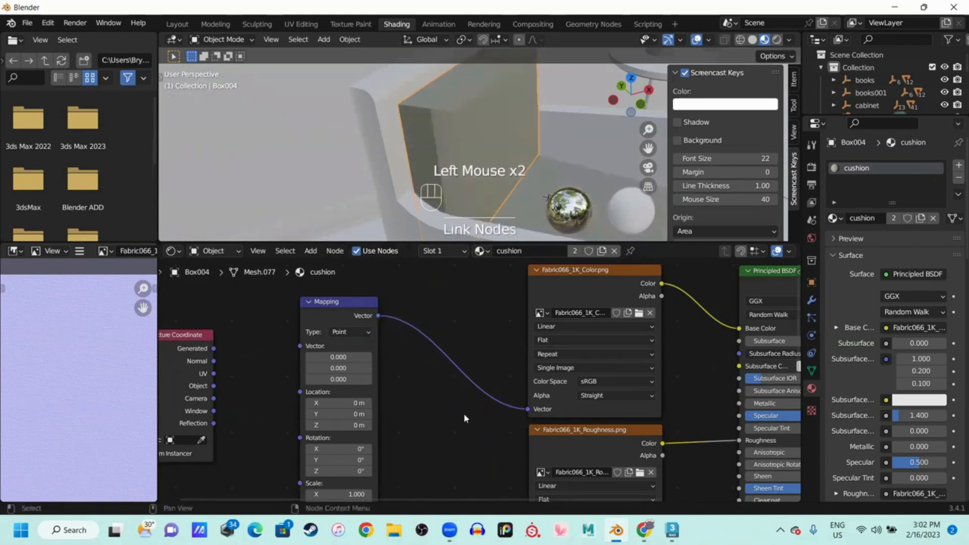
{"action": "middle_click_drag", "start_coordinate": [465, 419], "coordinate": [454, 347]}
{"action": "scroll", "coordinate": [419, 311], "scroll_direction": "down", "scroll_amount": 1}
{"action": "left_click_drag", "start_coordinate": [385, 271], "coordinate": [510, 462]}
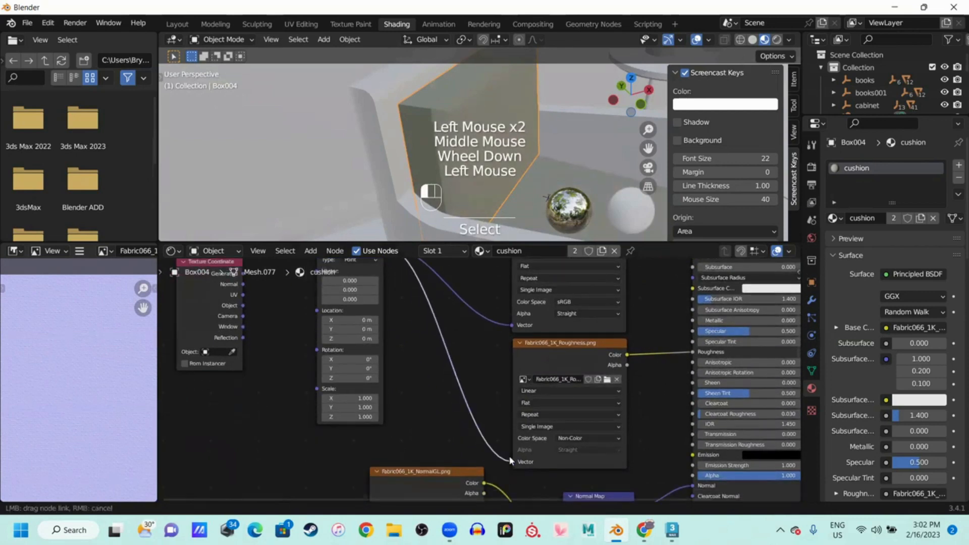
{"action": "middle_click_drag", "start_coordinate": [507, 334], "coordinate": [525, 389]}
{"action": "left_click_drag", "start_coordinate": [402, 300], "coordinate": [392, 336]}
Collapse the NormalGL, Roughness and Color texture nodes, moving the NormalGL node closer to the Normal Map node
{"action": "middle_click_drag", "start_coordinate": [520, 381], "coordinate": [548, 497]}
{"action": "left_click", "coordinate": [416, 333]}
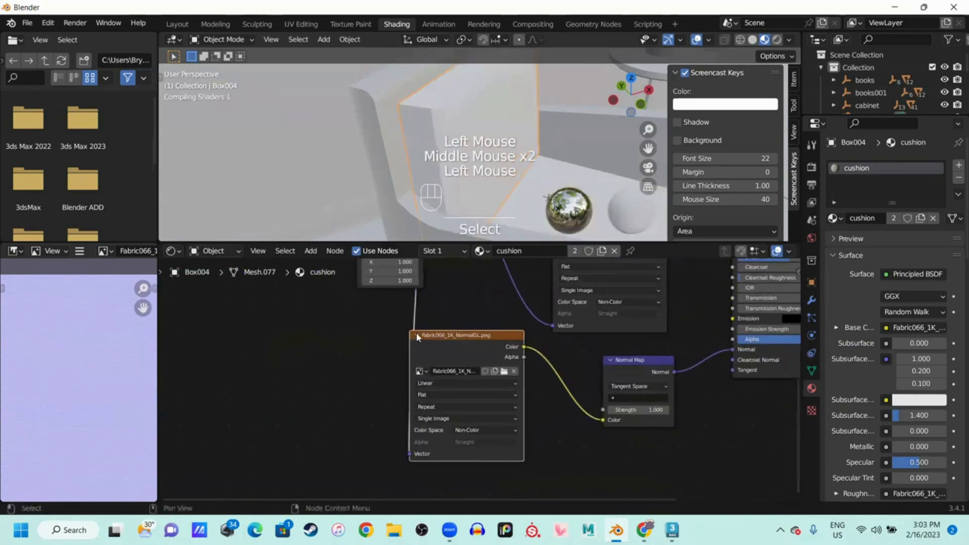
{"action": "left_click", "coordinate": [416, 335]}
{"action": "left_click_drag", "start_coordinate": [449, 335], "coordinate": [513, 369]}
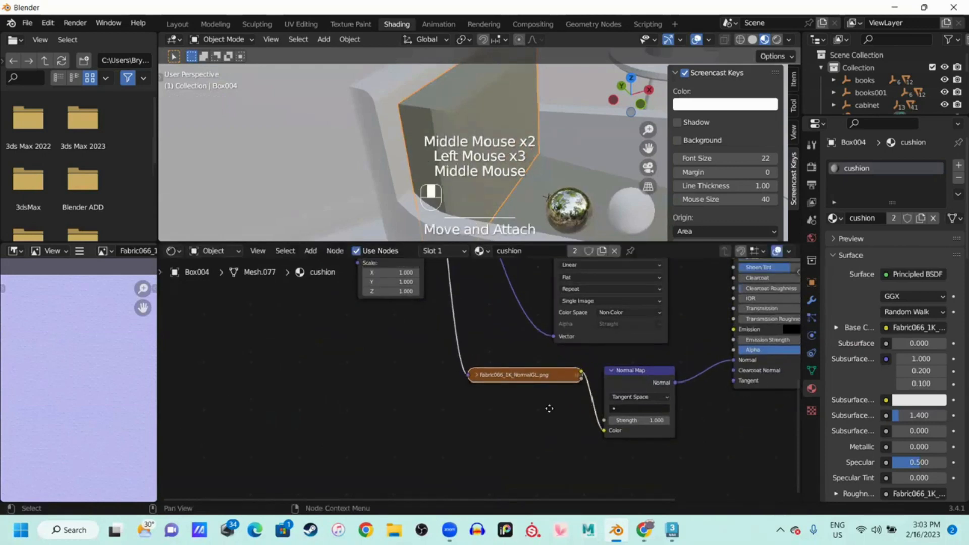
{"action": "middle_click_drag", "start_coordinate": [513, 370], "coordinate": [545, 376]}
{"action": "left_click", "coordinate": [555, 343]}
{"action": "scroll", "coordinate": [473, 381], "scroll_direction": "up", "scroll_amount": 4}
{"action": "left_click_drag", "start_coordinate": [614, 324], "coordinate": [568, 462]}
{"action": "middle_click_drag", "start_coordinate": [609, 273], "coordinate": [574, 409]}
{"action": "left_click", "coordinate": [548, 304]}
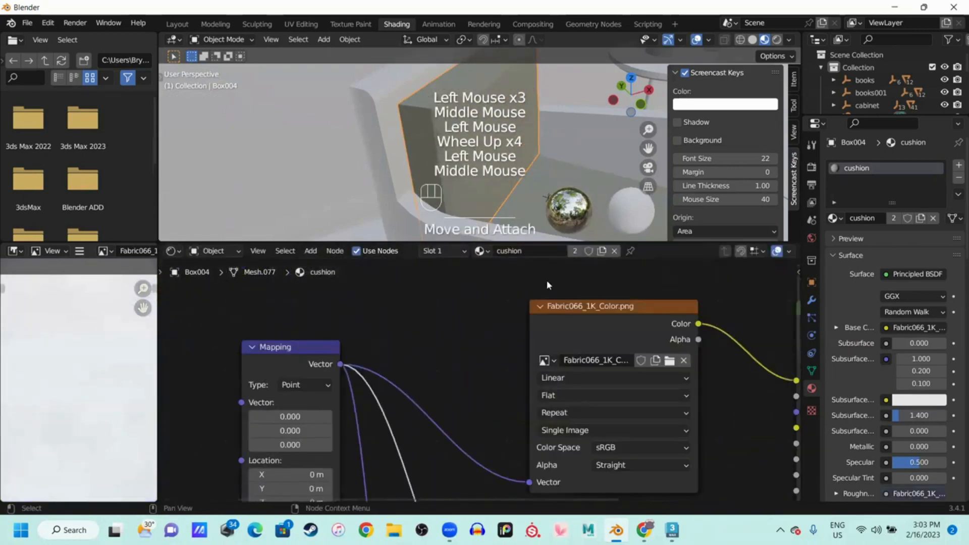
Stack the three collapsed texture nodes and the Normal Map node compactly between the Mapping node and the Principled BSDF
{"action": "scroll", "coordinate": [564, 353], "scroll_direction": "down", "scroll_amount": 2}
{"action": "scroll", "coordinate": [565, 353], "scroll_direction": "down", "scroll_amount": 2}
{"action": "middle_click_drag", "start_coordinate": [565, 353], "coordinate": [505, 324]}
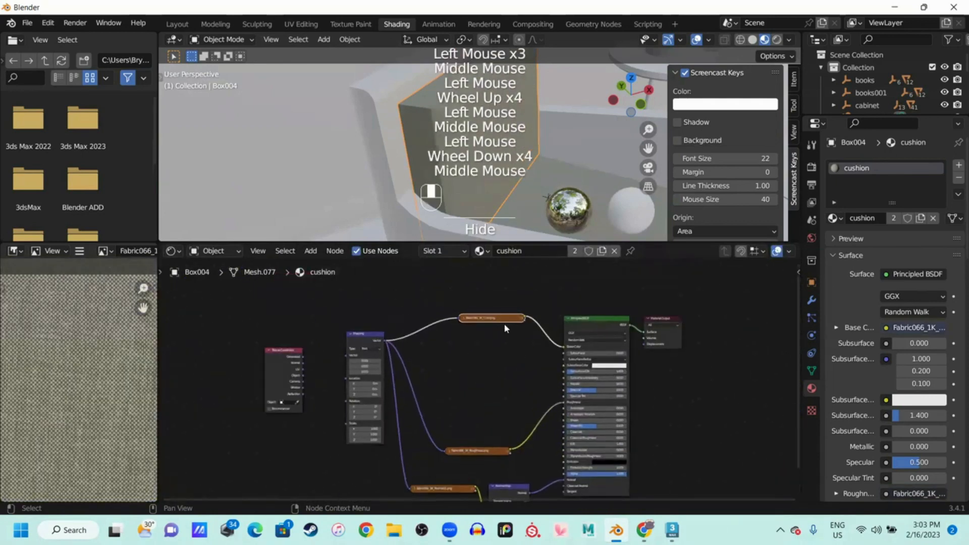
{"action": "left_click", "coordinate": [495, 320]}
{"action": "left_click_drag", "start_coordinate": [493, 321], "coordinate": [491, 367]}
{"action": "left_click_drag", "start_coordinate": [494, 445], "coordinate": [499, 410]}
{"action": "left_click_drag", "start_coordinate": [492, 451], "coordinate": [500, 386]}
{"action": "left_click_drag", "start_coordinate": [476, 486], "coordinate": [510, 415]}
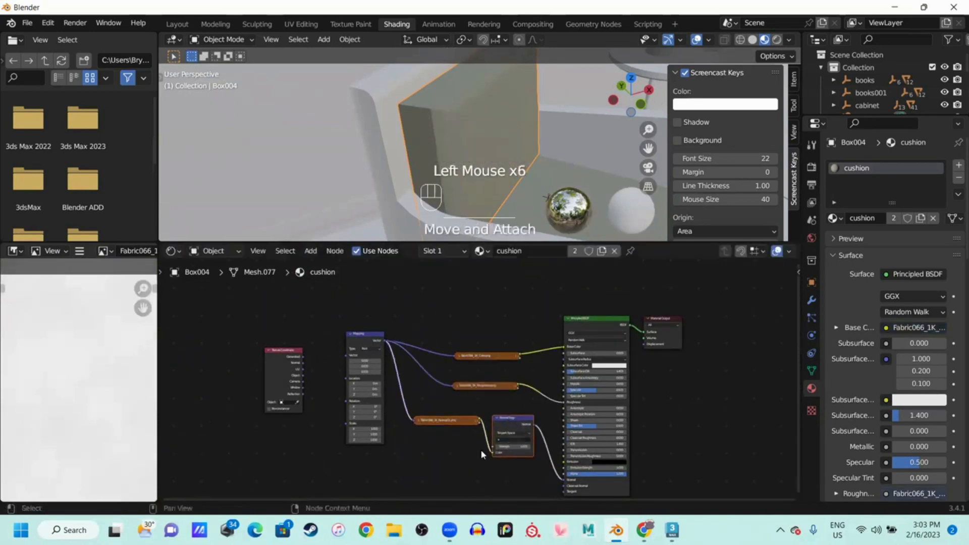
Link the Texture Coordinate node's UV output to the Mapping node's Vector input
{"action": "scroll", "coordinate": [426, 409], "scroll_direction": "up", "scroll_amount": 4}
{"action": "middle_click_drag", "start_coordinate": [423, 402], "coordinate": [584, 345]}
{"action": "left_click", "coordinate": [559, 371]}
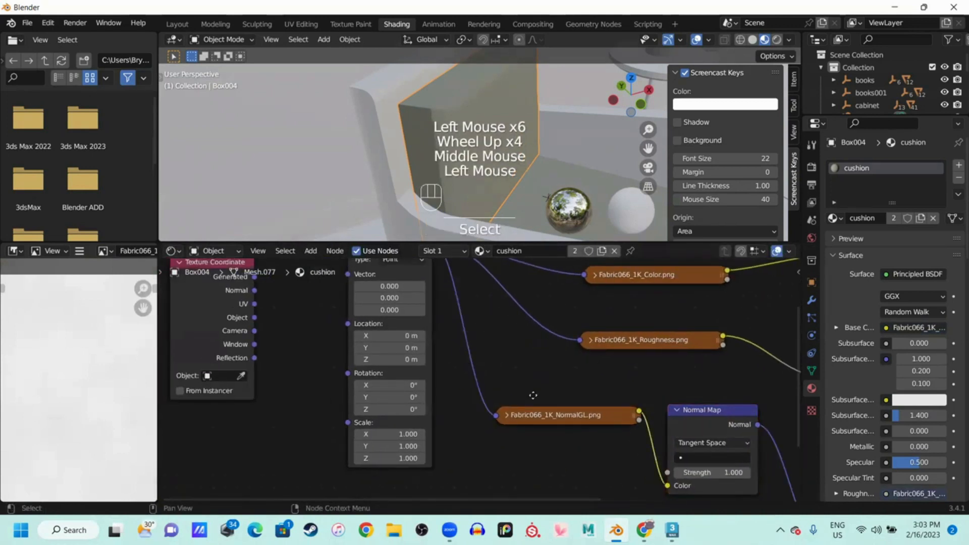
{"action": "middle_click_drag", "start_coordinate": [533, 396], "coordinate": [687, 451]}
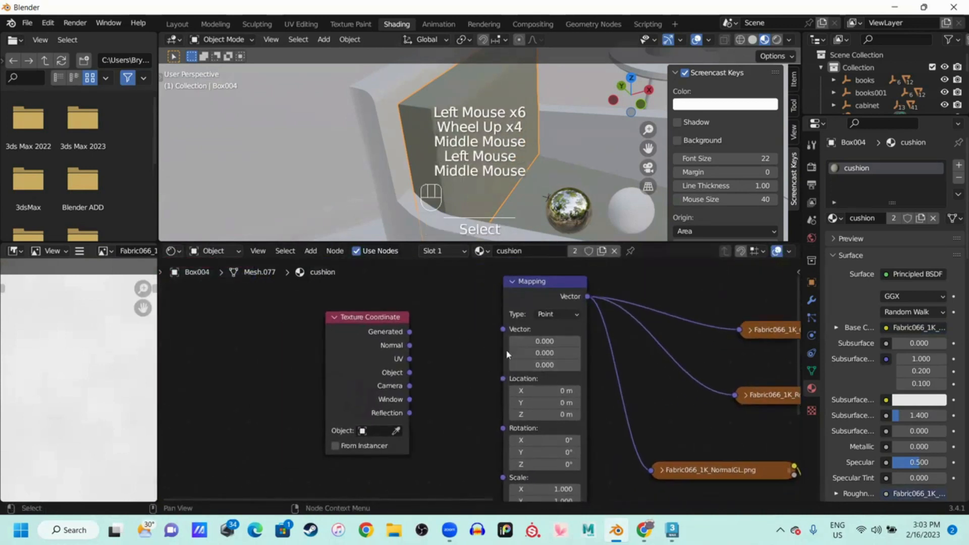
{"action": "left_click", "coordinate": [535, 286]}
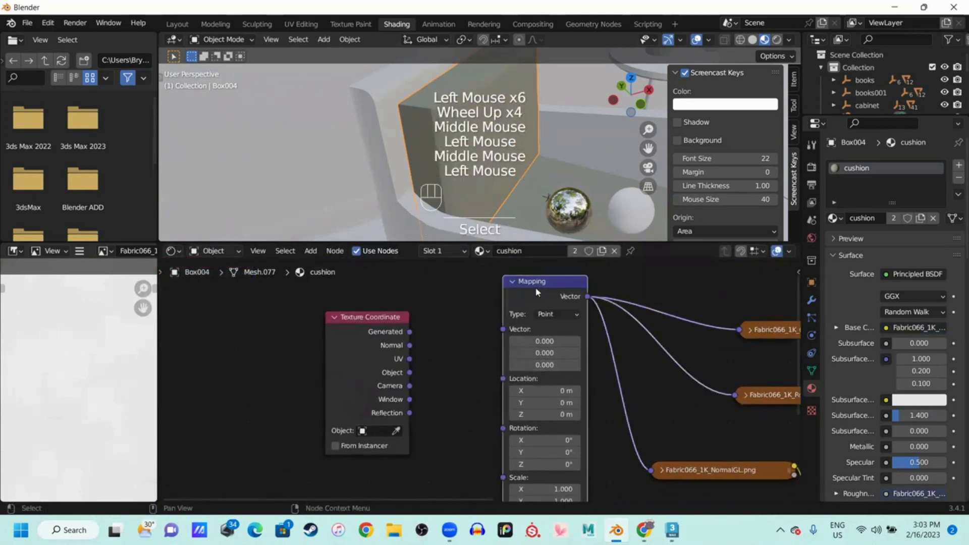
{"action": "left_click", "coordinate": [372, 326]}
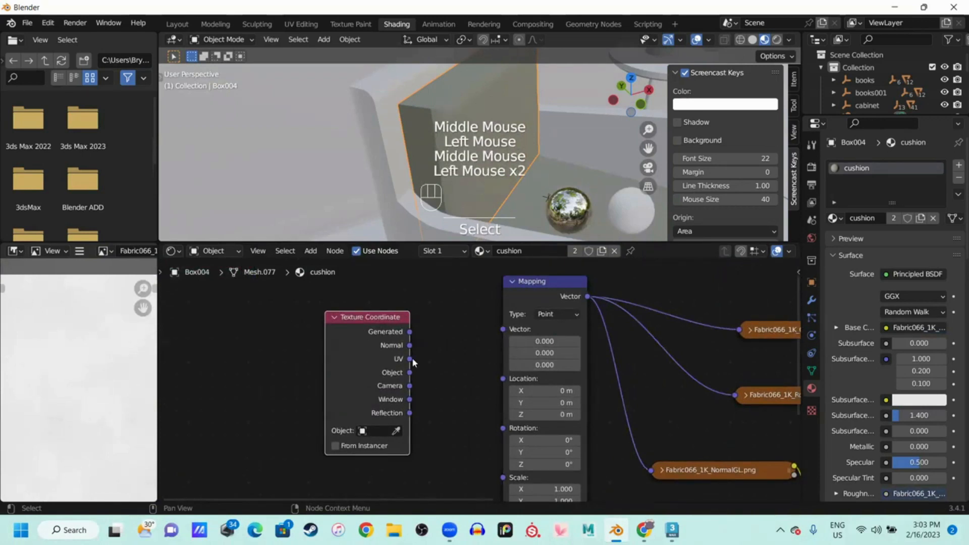
{"action": "left_click_drag", "start_coordinate": [412, 360], "coordinate": [468, 332]}
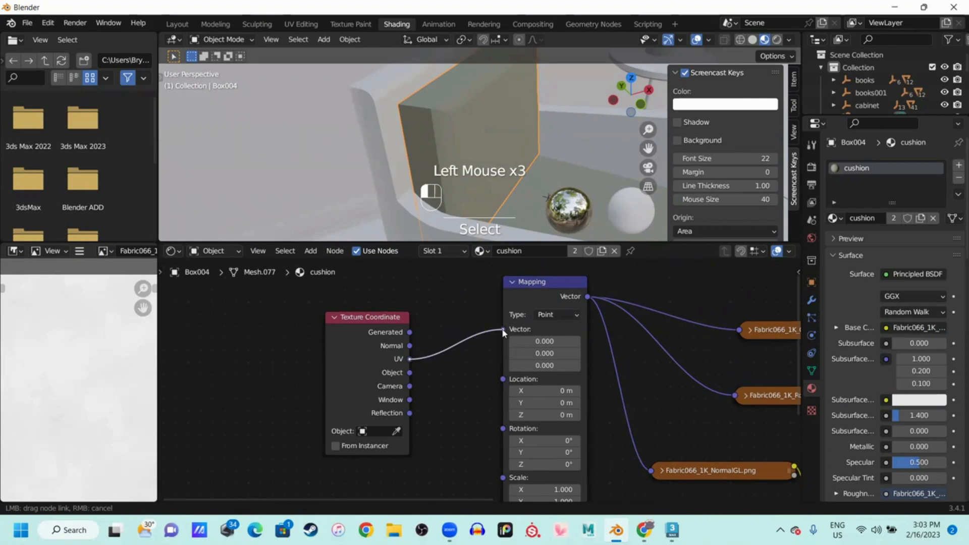
{"action": "left_click_drag", "start_coordinate": [473, 357], "coordinate": [472, 356]}
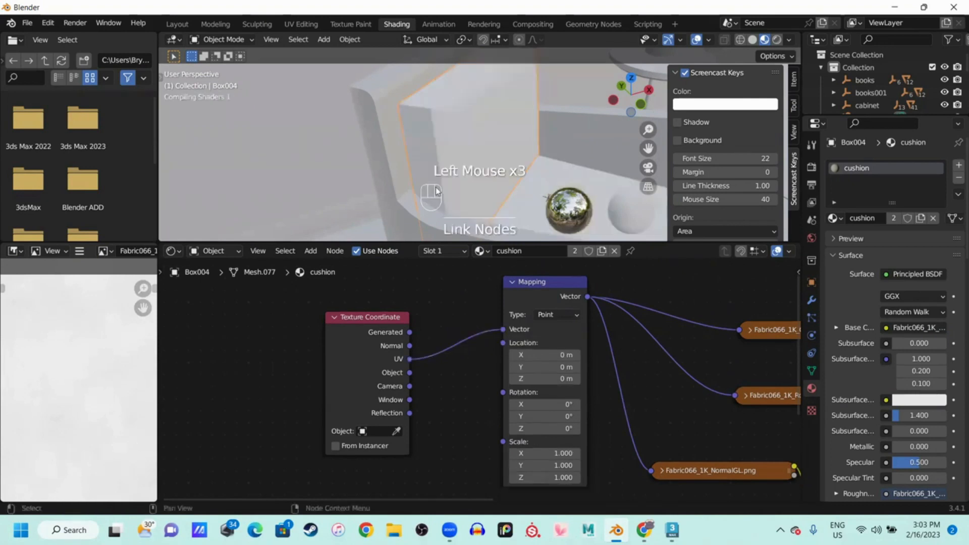
Try Mapping location offsets of X 3.2 m, Y 1.5 m and Z -0.8 m with a -2° X rotation, and undo them
{"action": "scroll", "coordinate": [443, 182], "scroll_direction": "up", "scroll_amount": 1}
{"action": "middle_click_drag", "start_coordinate": [443, 179], "coordinate": [418, 185]}
{"action": "scroll", "coordinate": [415, 187], "scroll_direction": "down", "scroll_amount": 1}
{"action": "scroll", "coordinate": [415, 167], "scroll_direction": "up", "scroll_amount": 1}
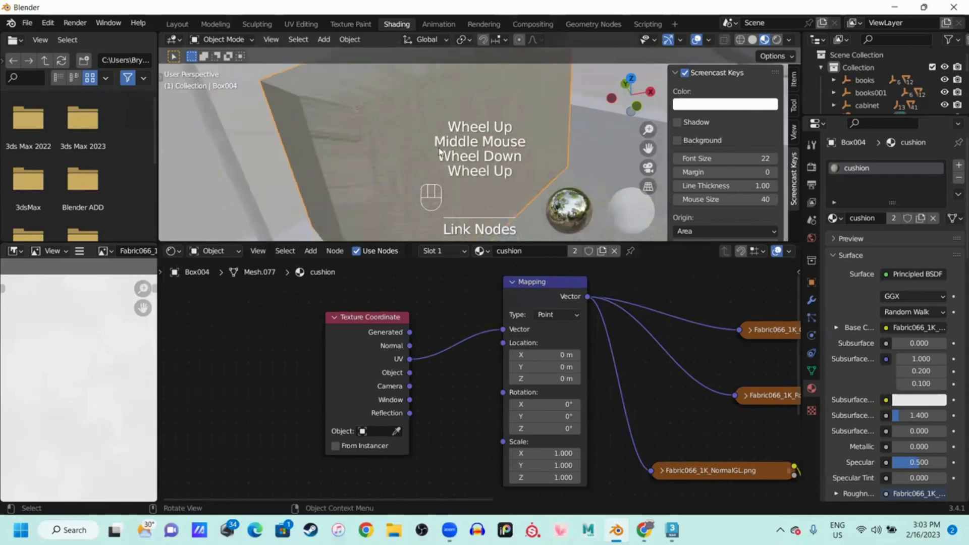
{"action": "middle_click_drag", "start_coordinate": [419, 165], "coordinate": [507, 273]}
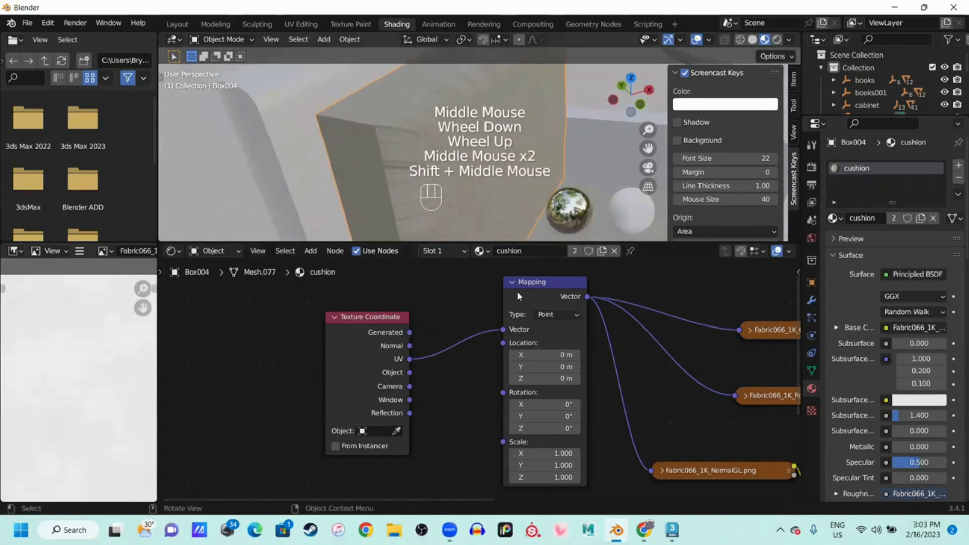
{"action": "left_click_drag", "start_coordinate": [550, 355], "coordinate": [624, 355]}
{"action": "mouse_move", "coordinate": [545, 367]}
{"action": "left_mouse_down"}
{"action": "mouse_move", "coordinate": [561, 367]}
{"action": "mouse_move", "coordinate": [547, 379]}
{"action": "left_mouse_up"}
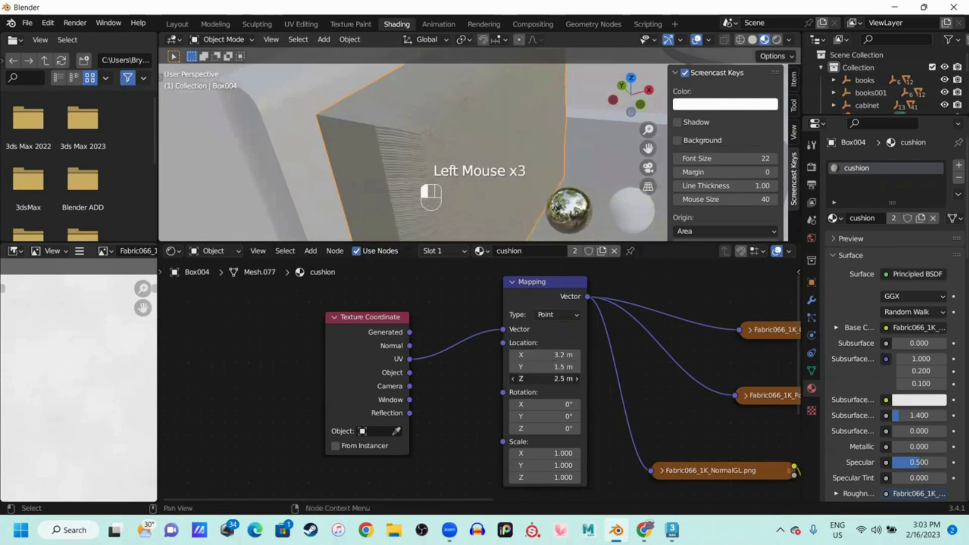
{"action": "left_click", "coordinate": [545, 405]}
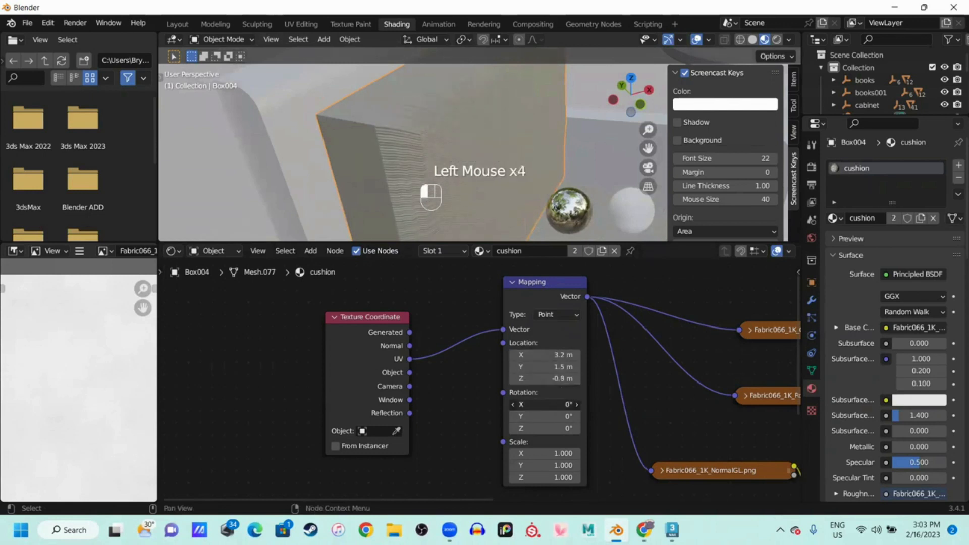
{"action": "left_click_drag", "start_coordinate": [545, 405], "coordinate": [595, 380]}
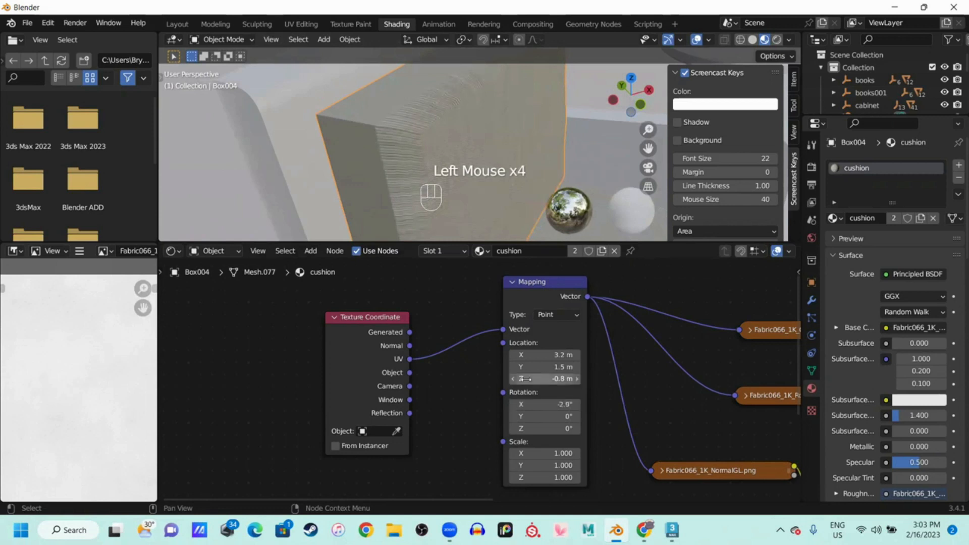
{"action": "key", "text": "ctrl+z"}
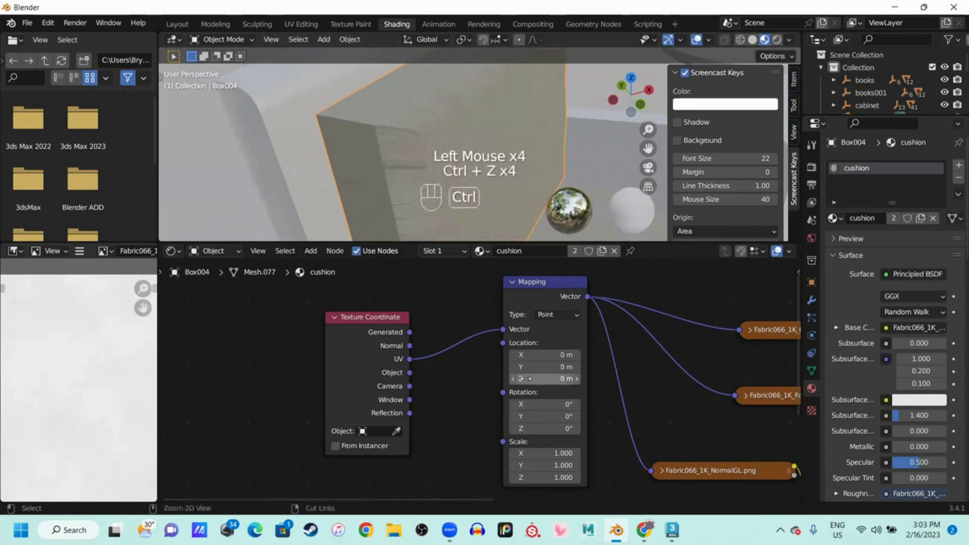
Replace the Mapping node's Vector link with the Texture Coordinate node's Generated output and check the fabric on the cushion
{"action": "left_click_drag", "start_coordinate": [409, 332], "coordinate": [503, 333]}
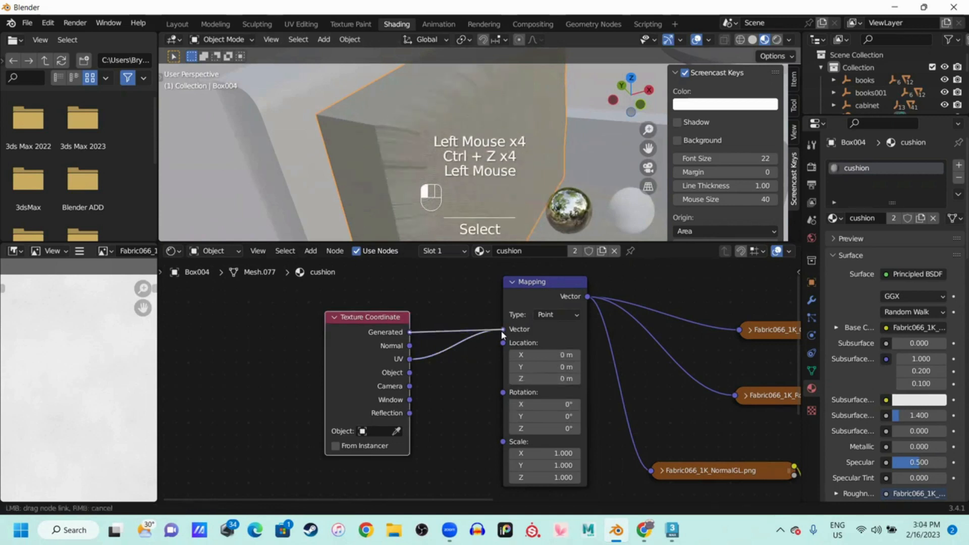
{"action": "left_click_drag", "start_coordinate": [378, 398], "coordinate": [504, 329]}
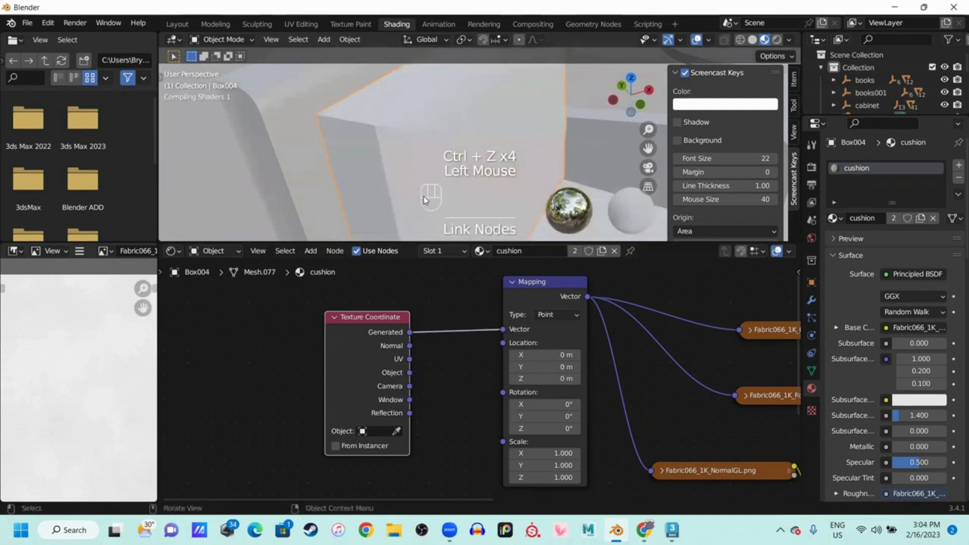
{"action": "middle_click_drag", "start_coordinate": [424, 200], "coordinate": [381, 123]}
{"action": "scroll", "coordinate": [386, 149], "scroll_direction": "up", "scroll_amount": 2}
{"action": "scroll", "coordinate": [410, 130], "scroll_direction": "down", "scroll_amount": 1}
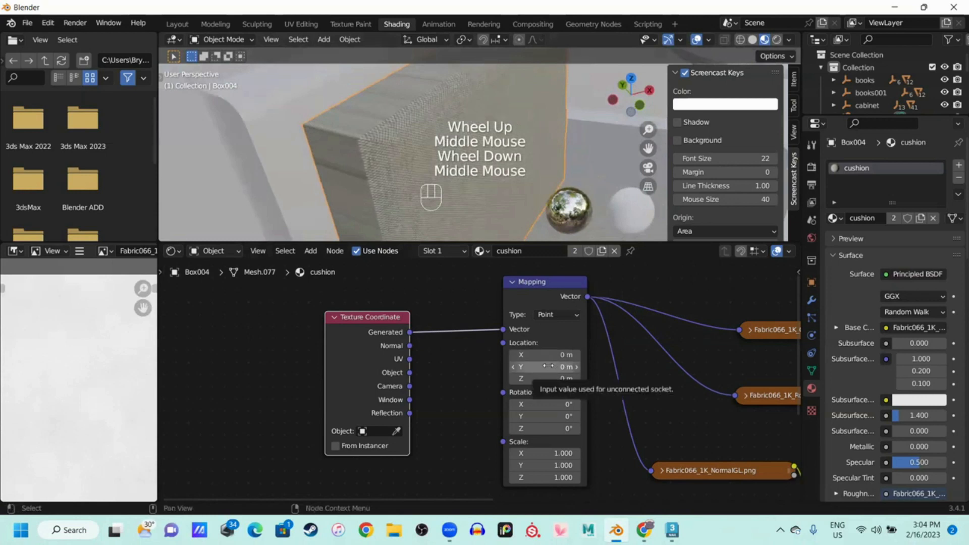
Try a Mapping location of X 3.8 m, Y 0.1 m and a scale of -3.5, 2.2, 3.9, and undo the changes
{"action": "mouse_move", "coordinate": [547, 366]}
{"action": "left_mouse_down"}
{"action": "mouse_move", "coordinate": [563, 367]}
{"action": "mouse_move", "coordinate": [548, 367]}
{"action": "mouse_move", "coordinate": [558, 356]}
{"action": "left_mouse_up"}
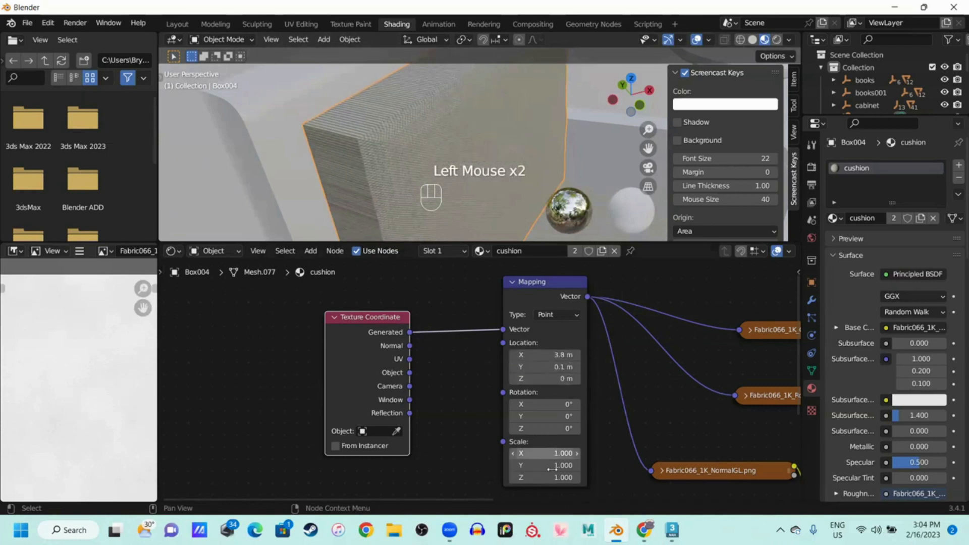
{"action": "left_click_drag", "start_coordinate": [550, 477], "coordinate": [549, 449]}
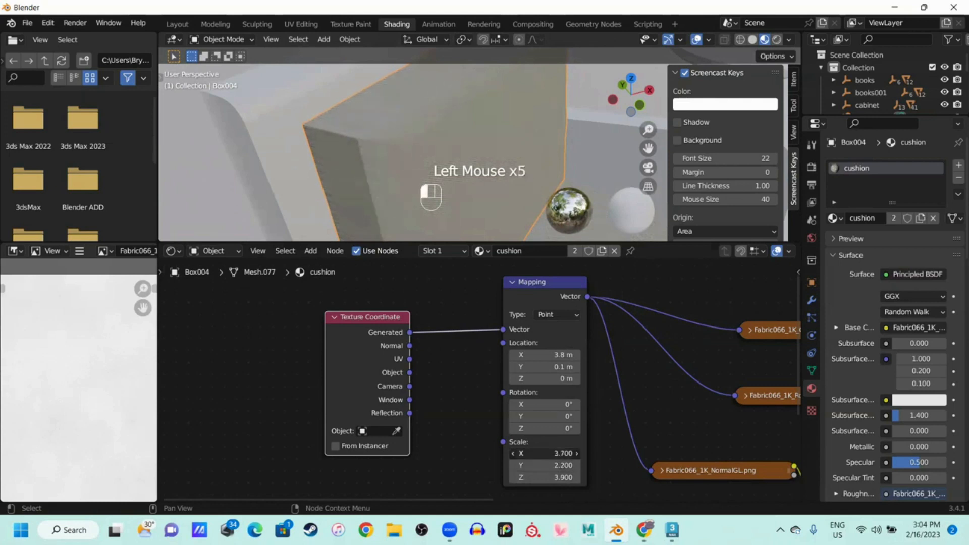
{"action": "left_click_drag", "start_coordinate": [548, 379], "coordinate": [556, 379]}
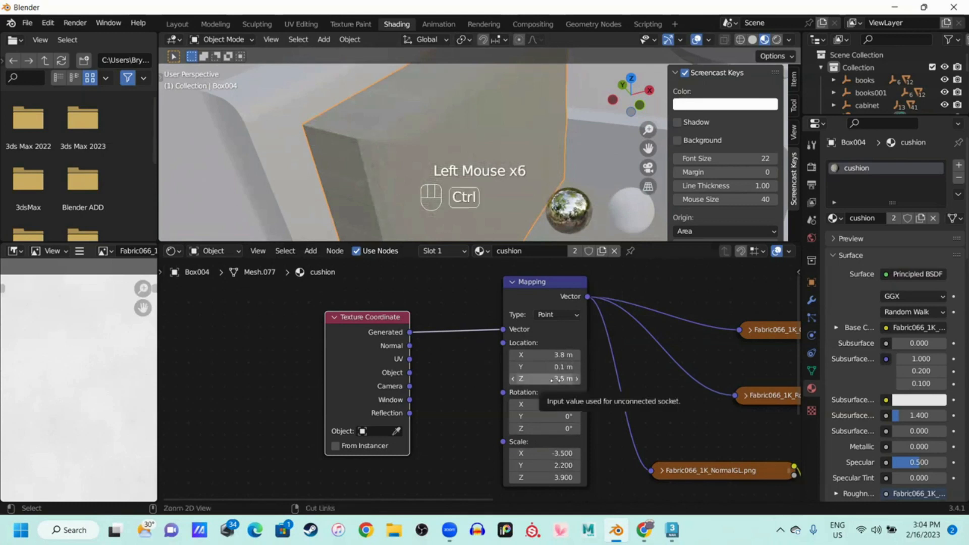
{"action": "key", "text": "ctrl+z"}
{"action": "key", "text": "ctrl"}
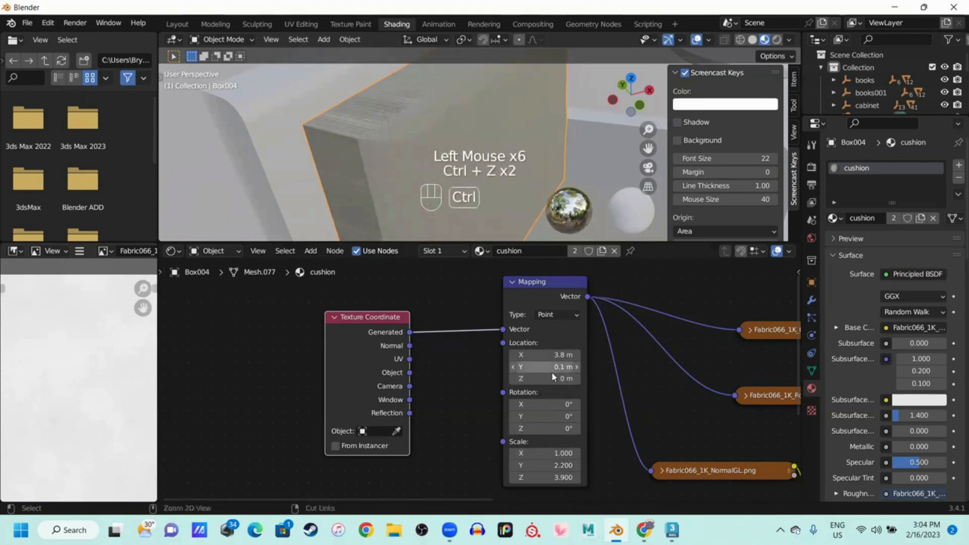
{"action": "key", "text": "ctrl+z"}
Switch to the Layout workspace and display the cushion with Material Preview shading
{"action": "scroll", "coordinate": [376, 156], "scroll_direction": "down", "scroll_amount": 1}
{"action": "middle_click_drag", "start_coordinate": [376, 156], "coordinate": [374, 183]}
{"action": "key", "text": "alt+w"}
{"action": "middle_click", "coordinate": [396, 157]}
{"action": "middle_click_drag", "start_coordinate": [375, 183], "coordinate": [380, 150]}
{"action": "left_click", "coordinate": [375, 180]}
{"action": "left_click", "coordinate": [178, 24]}
{"action": "scroll", "coordinate": [369, 180], "scroll_direction": "up", "scroll_amount": 3}
{"action": "scroll", "coordinate": [307, 180], "scroll_direction": "down", "scroll_amount": 3}
{"action": "mouse_move", "coordinate": [401, 214]}
{"action": "middle_mouse_down"}
{"action": "mouse_move", "coordinate": [411, 234]}
{"action": "mouse_move", "coordinate": [407, 262]}
{"action": "middle_mouse_up"}
{"action": "key", "text": "z"}
{"action": "left_click", "coordinate": [371, 271]}
{"action": "scroll", "coordinate": [365, 255], "scroll_direction": "up", "scroll_amount": 4}
{"action": "scroll", "coordinate": [407, 262], "scroll_direction": "down", "scroll_amount": 4}
{"action": "middle_click_drag", "start_coordinate": [451, 231], "coordinate": [340, 203]}
{"action": "middle_click_drag", "start_coordinate": [407, 301], "coordinate": [408, 295]}
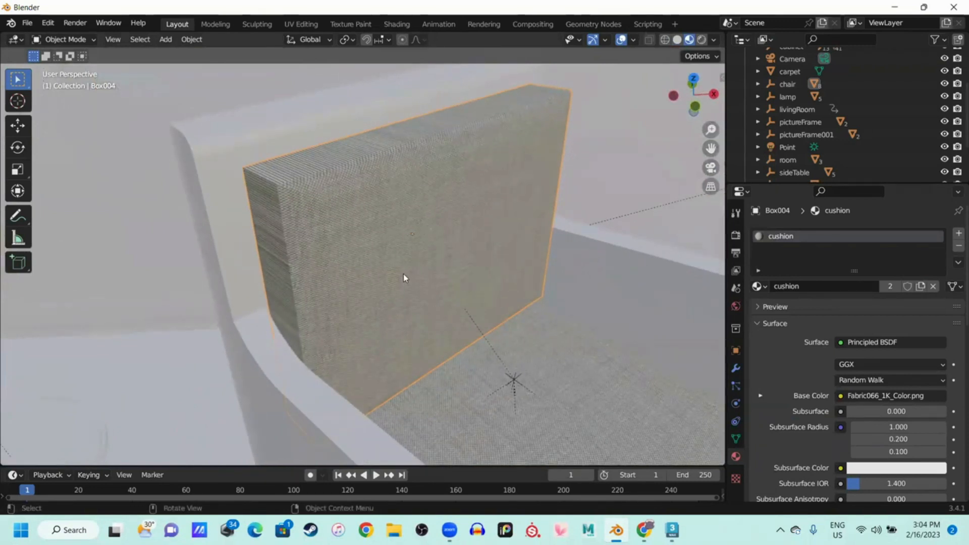
Enter Edit Mode on the cushion and enable the Screencast Keys display
{"action": "key", "text": "Tab"}
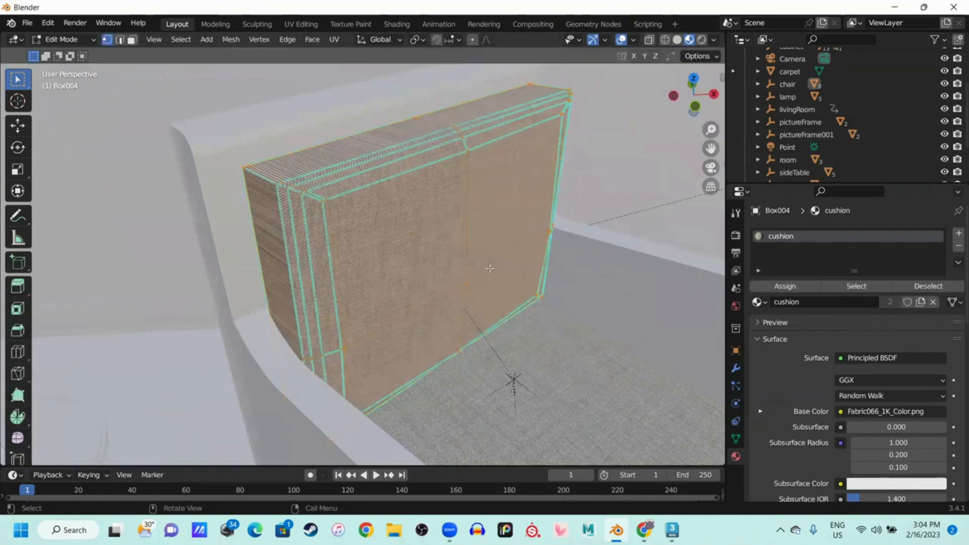
{"action": "key", "text": "n"}
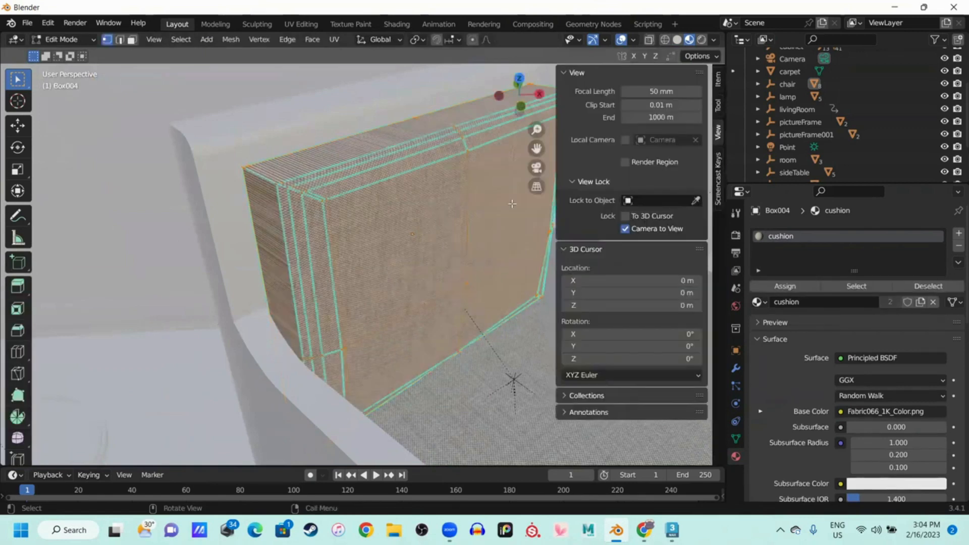
{"action": "left_click", "coordinate": [718, 179]}
{"action": "left_click", "coordinate": [573, 76]}
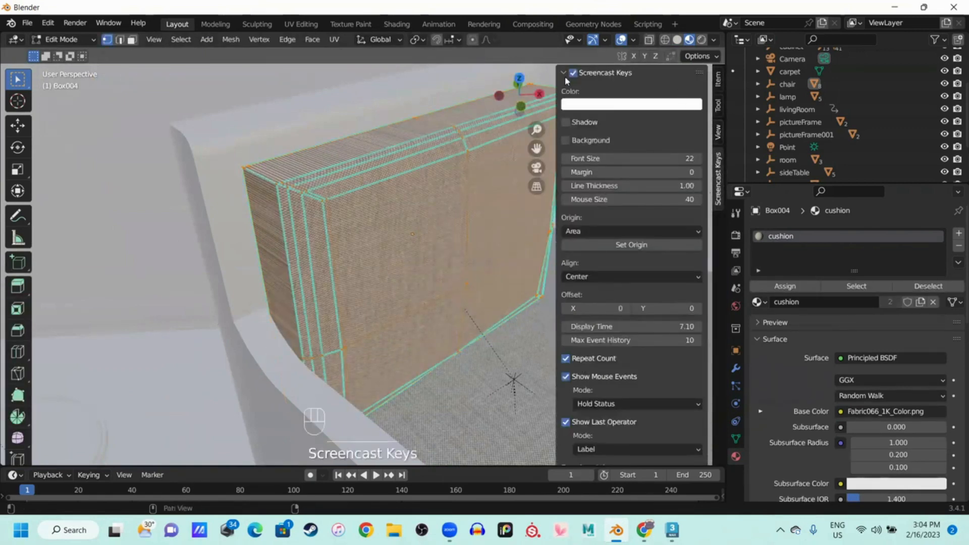
{"action": "key", "text": "n"}
Switch to face selection mode and select all faces of the cushion
{"action": "middle_click_drag", "start_coordinate": [429, 253], "coordinate": [463, 292], "text": "shift"}
{"action": "left_click", "coordinate": [463, 291]}
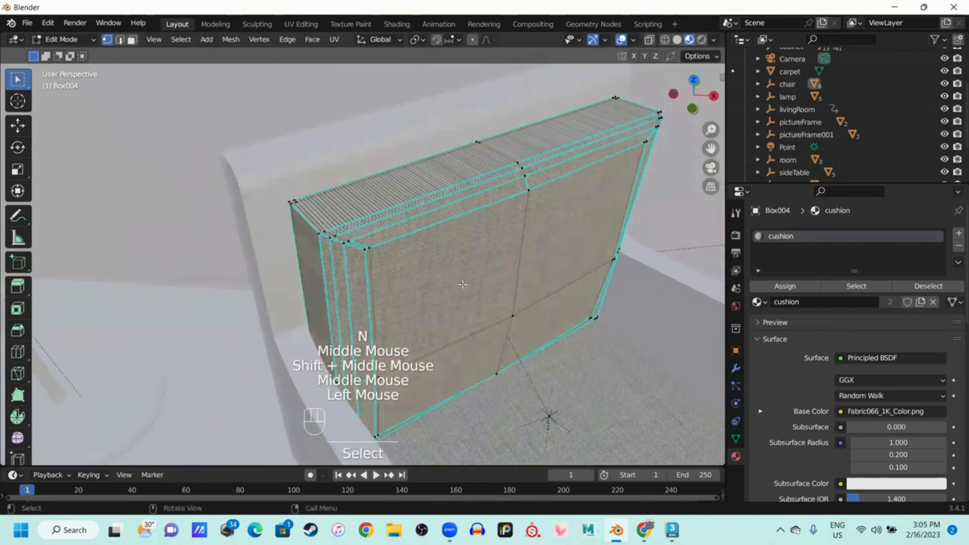
{"action": "key", "text": "3"}
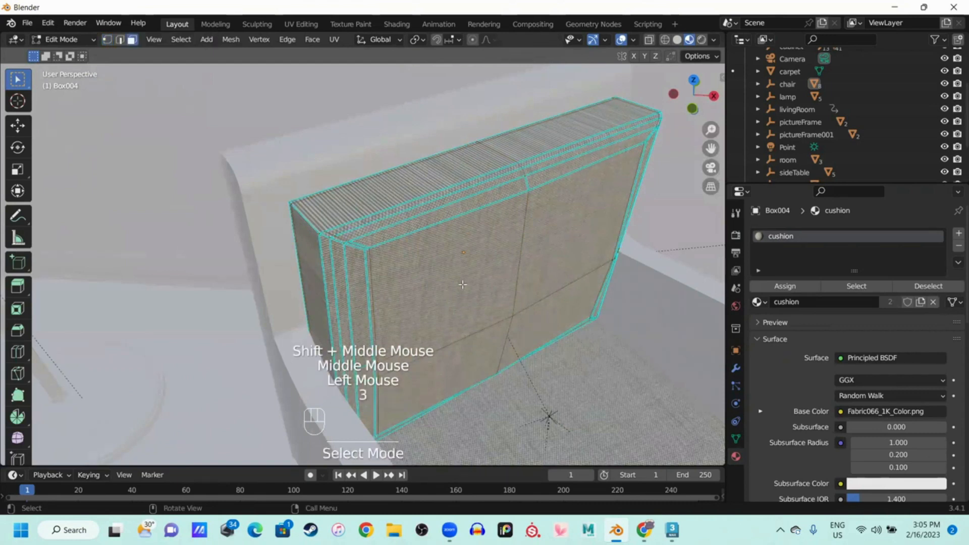
{"action": "key", "text": "a"}
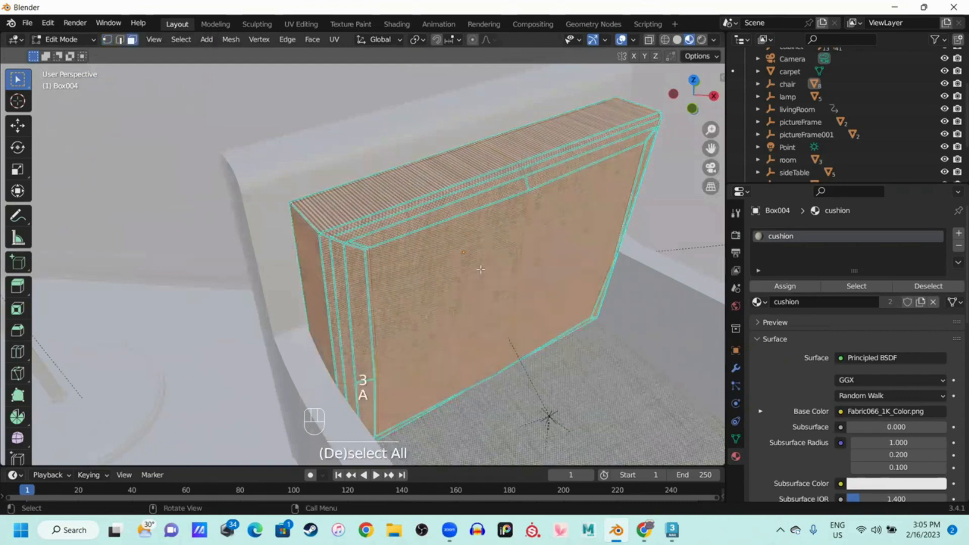
Unwrap the cushion's selected faces with Smart UV Project, using a 66° angle limit, scaled margin method and zero island margin
{"action": "middle_click_drag", "start_coordinate": [479, 268], "coordinate": [408, 298]}
{"action": "scroll", "coordinate": [457, 232], "scroll_direction": "up", "scroll_amount": 2}
{"action": "scroll", "coordinate": [446, 235], "scroll_direction": "down", "scroll_amount": 1}
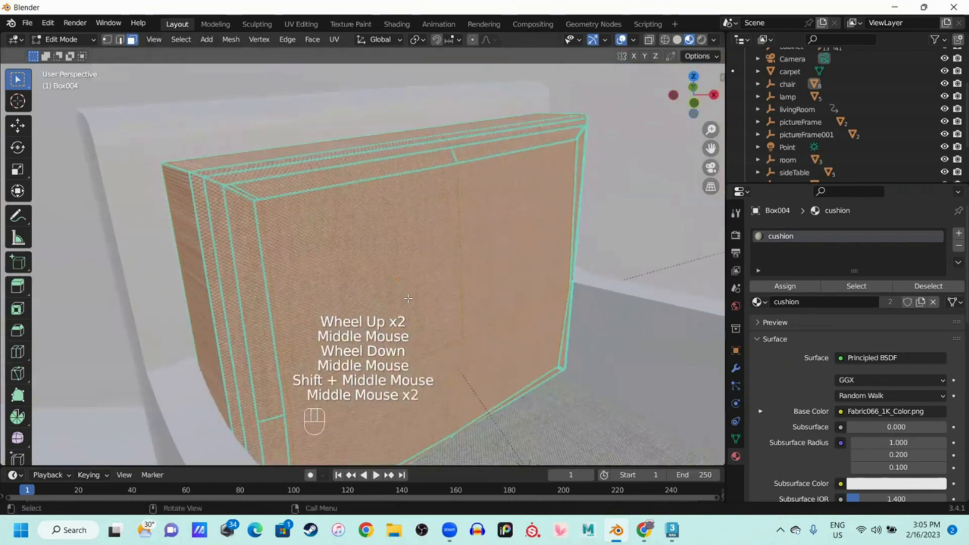
{"action": "key", "text": "u"}
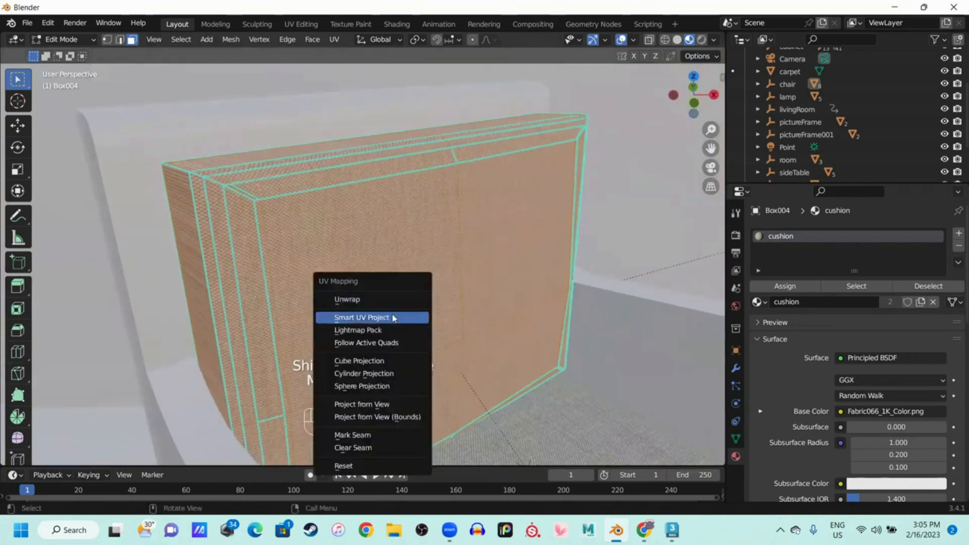
{"action": "left_click", "coordinate": [393, 319]}
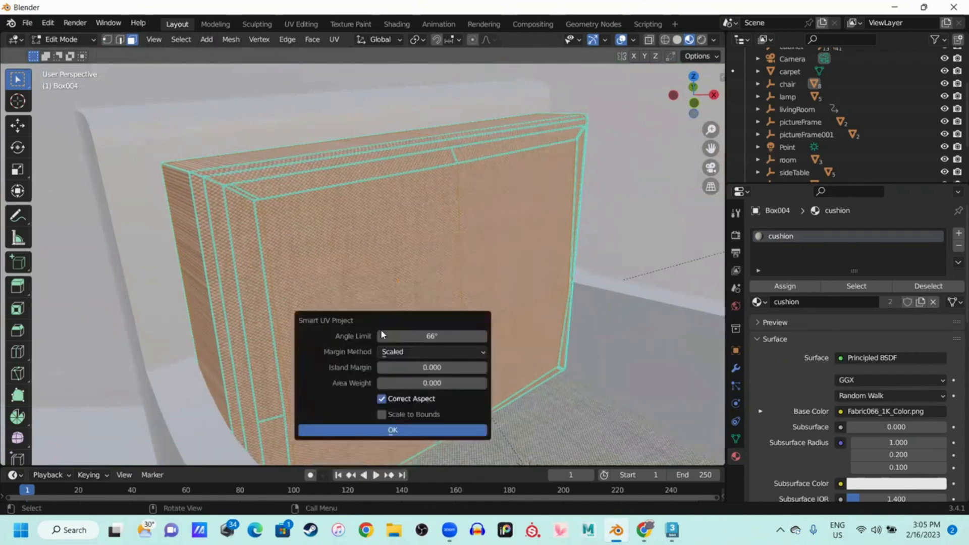
{"action": "left_click", "coordinate": [360, 430]}
Examine the fabric pattern on the cushion's top, side and front faces, keeping all faces selected
{"action": "middle_click_drag", "start_coordinate": [286, 262], "coordinate": [330, 261]}
{"action": "scroll", "coordinate": [306, 259], "scroll_direction": "up", "scroll_amount": 2}
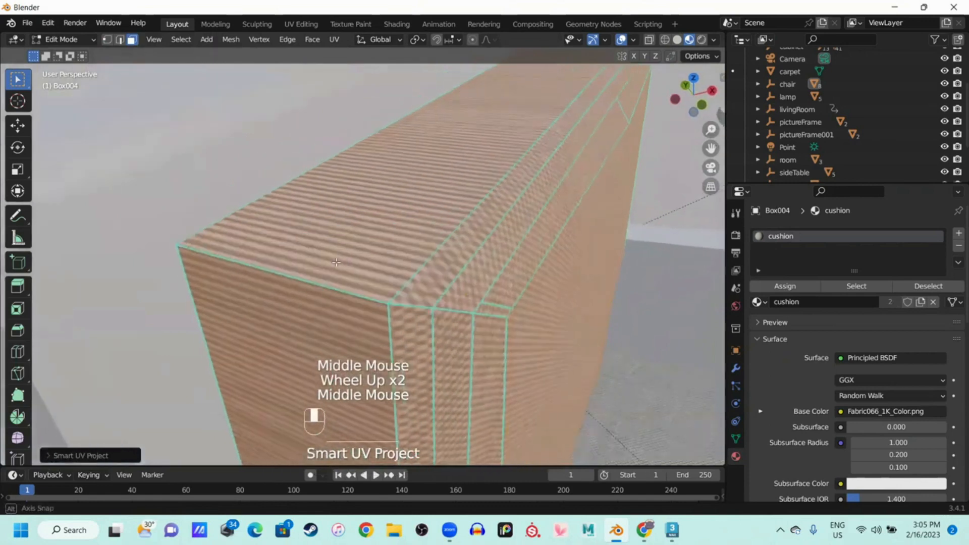
{"action": "scroll", "coordinate": [334, 261], "scroll_direction": "down", "scroll_amount": 1}
{"action": "left_click", "coordinate": [418, 226]}
{"action": "scroll", "coordinate": [396, 238], "scroll_direction": "down", "scroll_amount": 2}
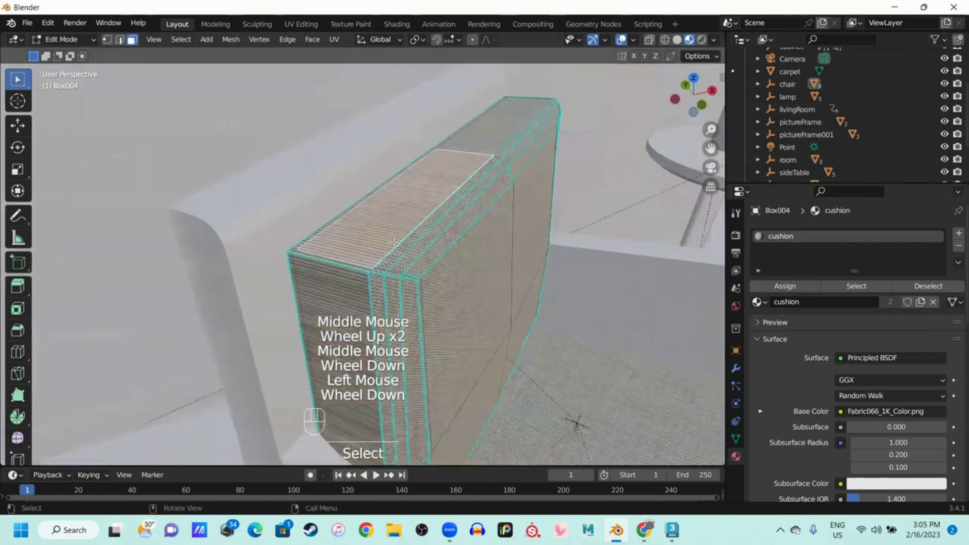
{"action": "key", "text": "ctrl+z"}
{"action": "middle_click_drag", "start_coordinate": [424, 275], "coordinate": [442, 210]}
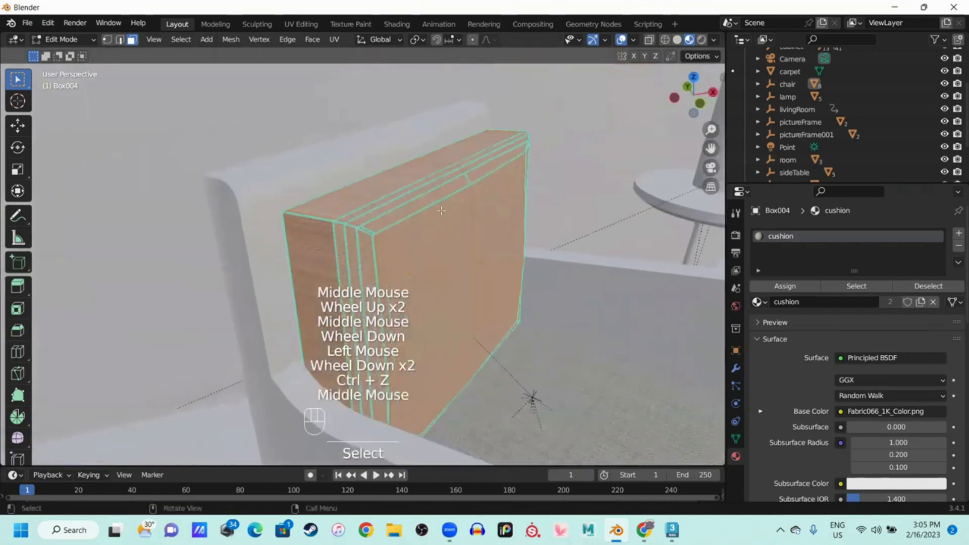
Open the UV Editing workspace for the cushion's unwrapped faces
{"action": "key", "text": "s"}
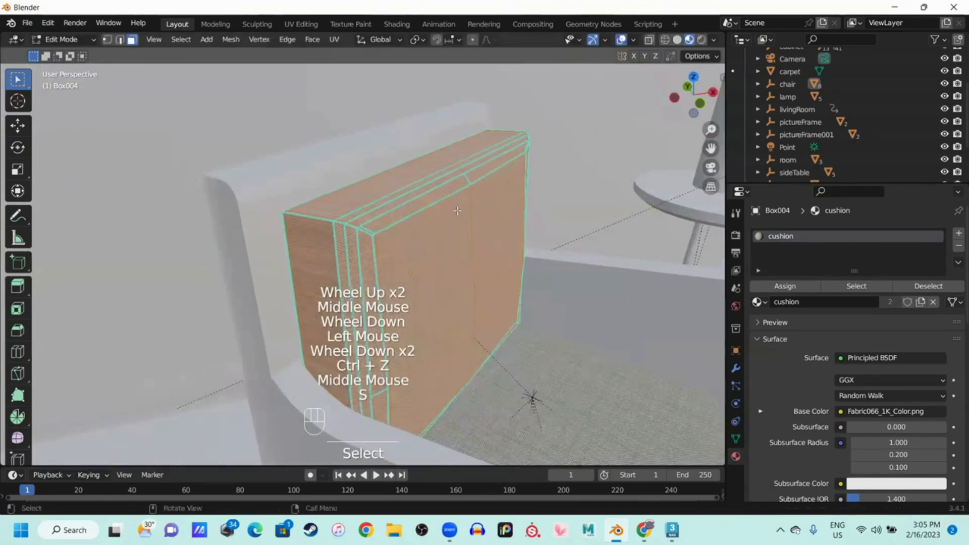
{"action": "middle_click_drag", "start_coordinate": [371, 184], "coordinate": [300, 94]}
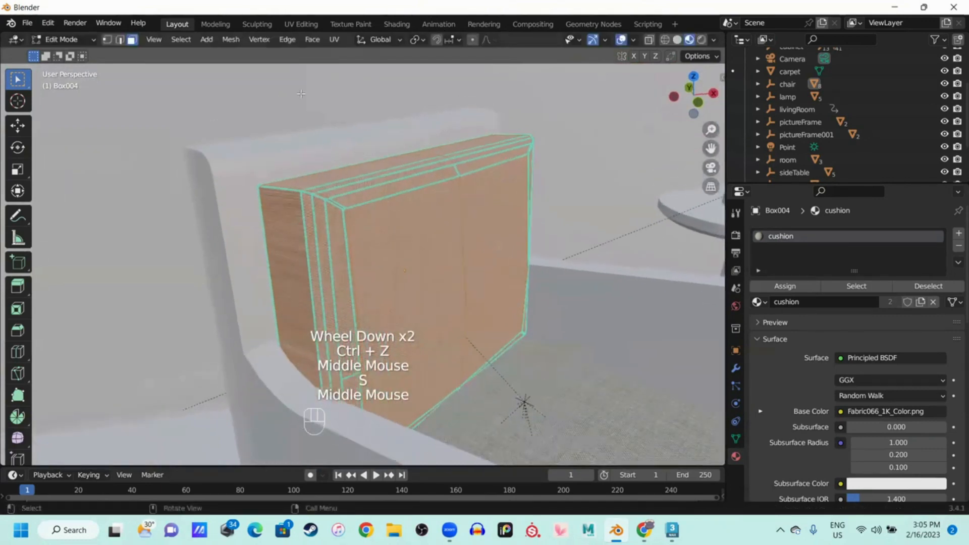
{"action": "left_click", "coordinate": [290, 22]}
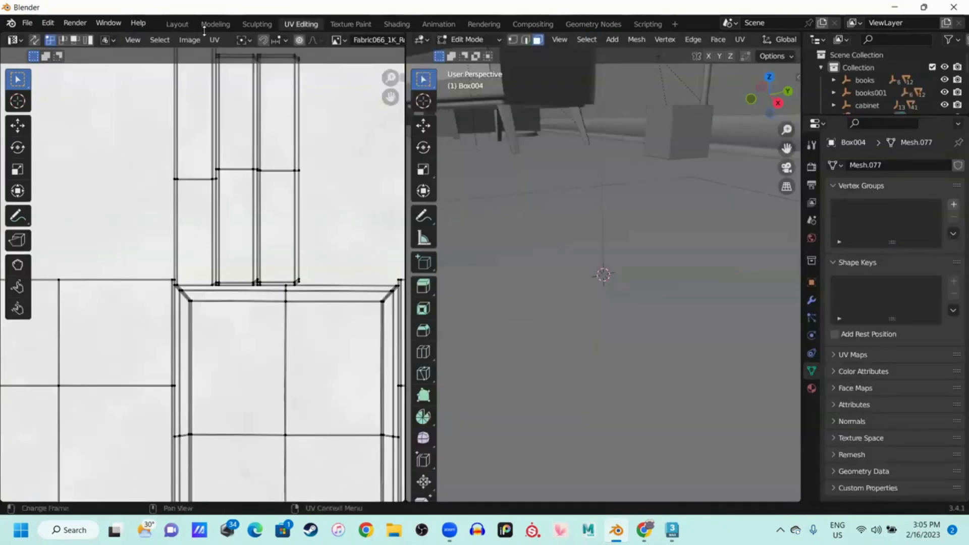
Return to the UV Editing workspace and frame one of the cushion's upper front faces in the 3D view
{"action": "left_click", "coordinate": [177, 24]}
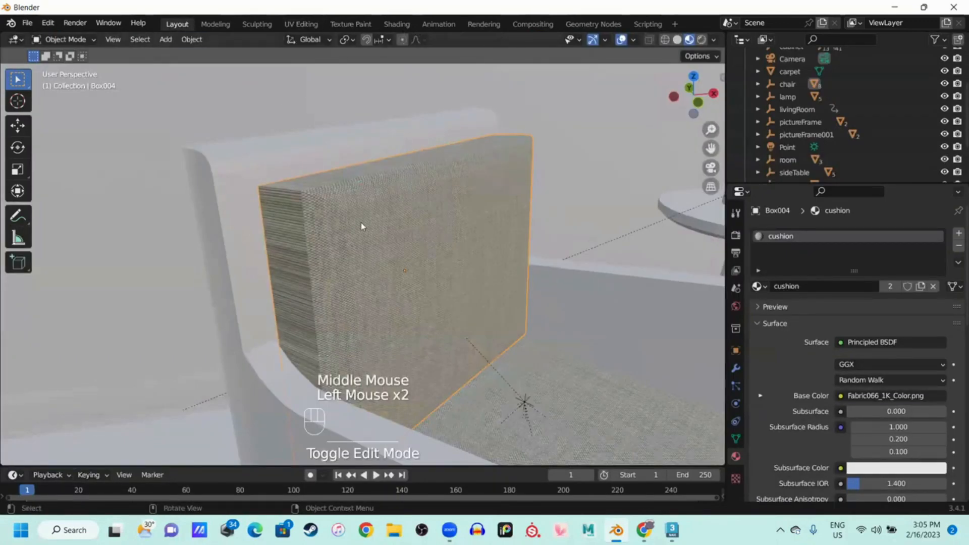
{"action": "left_click", "coordinate": [295, 25]}
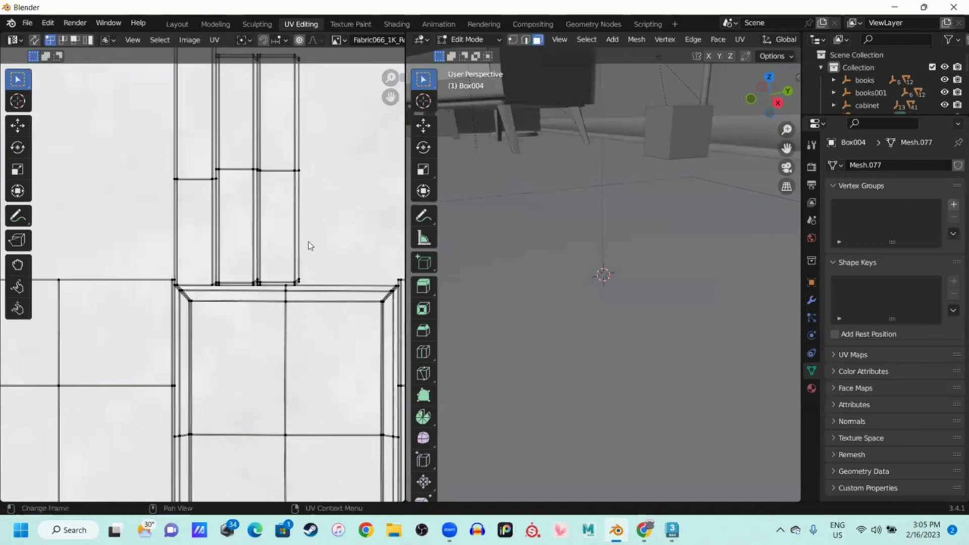
{"action": "scroll", "coordinate": [303, 247], "scroll_direction": "down", "scroll_amount": 3}
{"action": "scroll", "coordinate": [177, 313], "scroll_direction": "up", "scroll_amount": 3}
{"action": "scroll", "coordinate": [176, 310], "scroll_direction": "down", "scroll_amount": 1}
{"action": "middle_click_drag", "start_coordinate": [450, 231], "coordinate": [738, 338]}
{"action": "middle_click_drag", "start_coordinate": [591, 290], "coordinate": [546, 121], "text": "shift"}
{"action": "scroll", "coordinate": [506, 146], "scroll_direction": "up", "scroll_amount": 4}
{"action": "middle_click_drag", "start_coordinate": [545, 121], "coordinate": [445, 217], "text": "shift"}
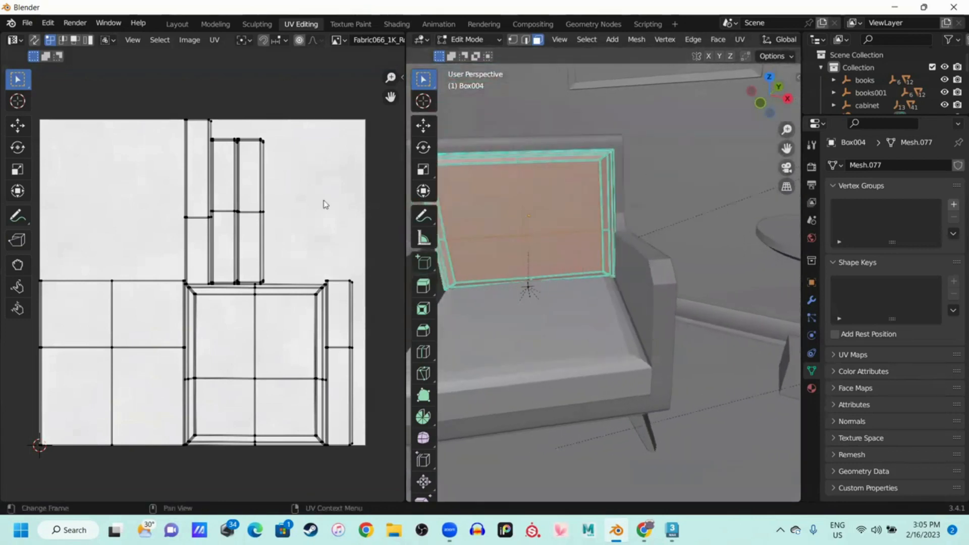
{"action": "left_click", "coordinate": [515, 226]}
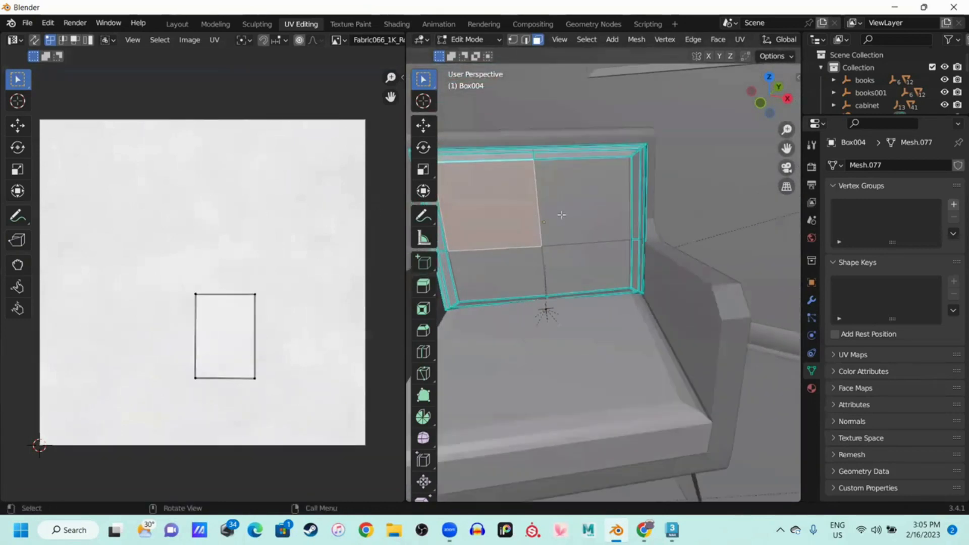
{"action": "key", "text": "KP_Decimal"}
Enable the Screencast Keys display for the UV Editing workspace's 3D view
{"action": "key", "text": "space"}
{"action": "key", "text": "n"}
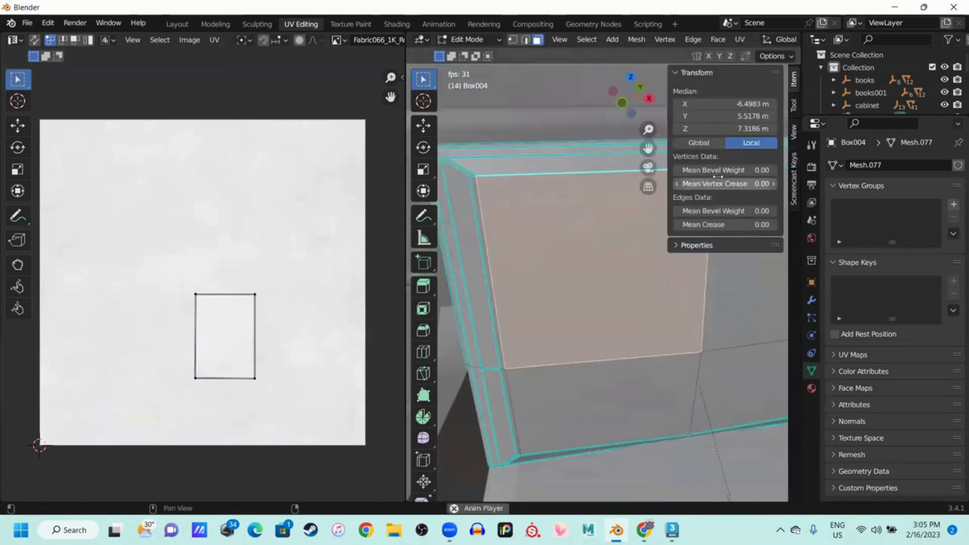
{"action": "left_click", "coordinate": [793, 154]}
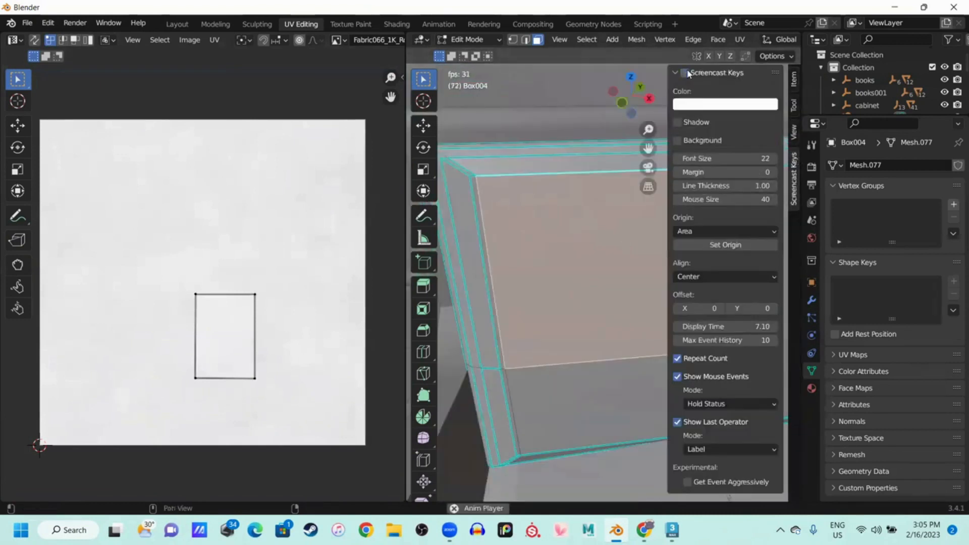
{"action": "left_click", "coordinate": [687, 74]}
{"action": "key", "text": "n"}
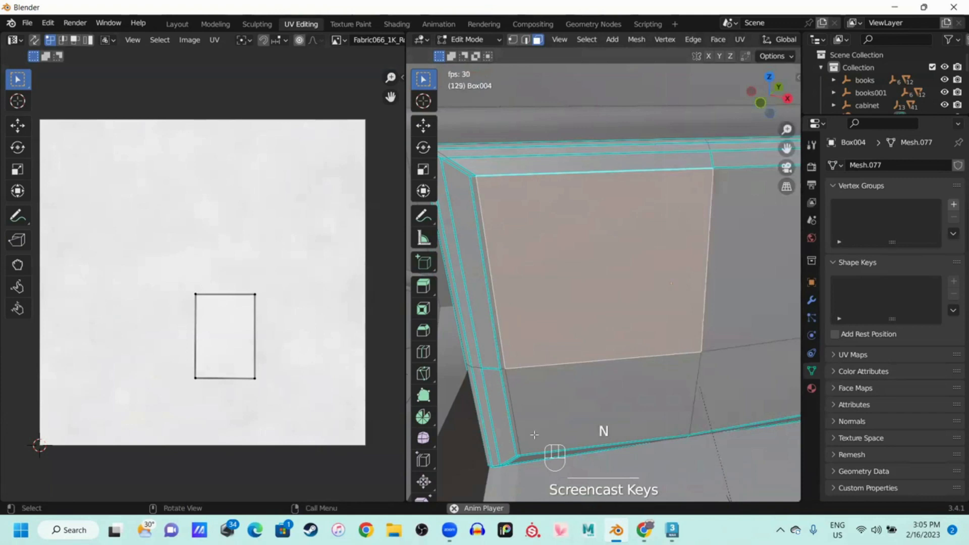
{"action": "key", "text": "space"}
Select all of the cushion's faces in the 3D view so the whole UV layout is shown
{"action": "middle_click_drag", "start_coordinate": [574, 389], "coordinate": [651, 327]}
{"action": "key", "text": "a"}
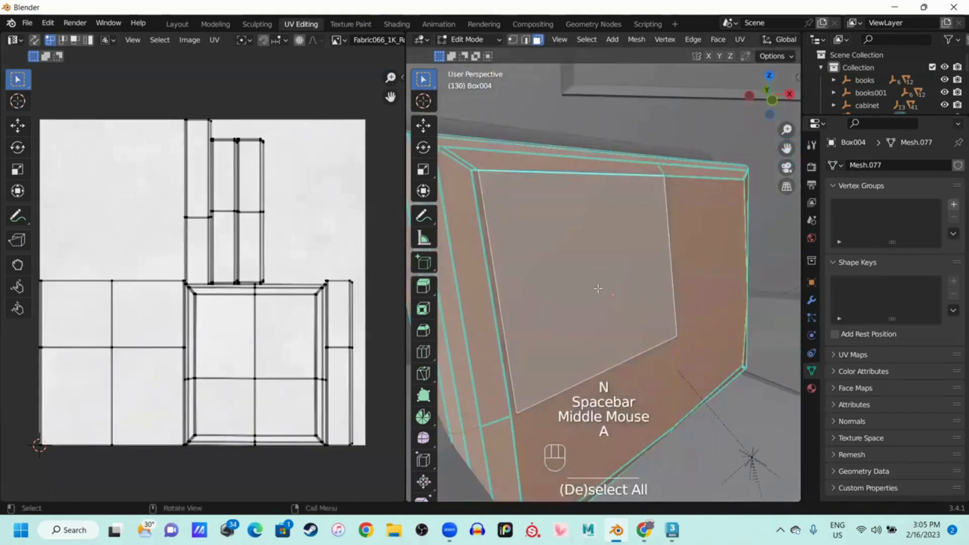
{"action": "scroll", "coordinate": [598, 288], "scroll_direction": "down", "scroll_amount": 1}
{"action": "middle_click_drag", "start_coordinate": [620, 228], "coordinate": [646, 237]}
{"action": "key", "text": "s"}
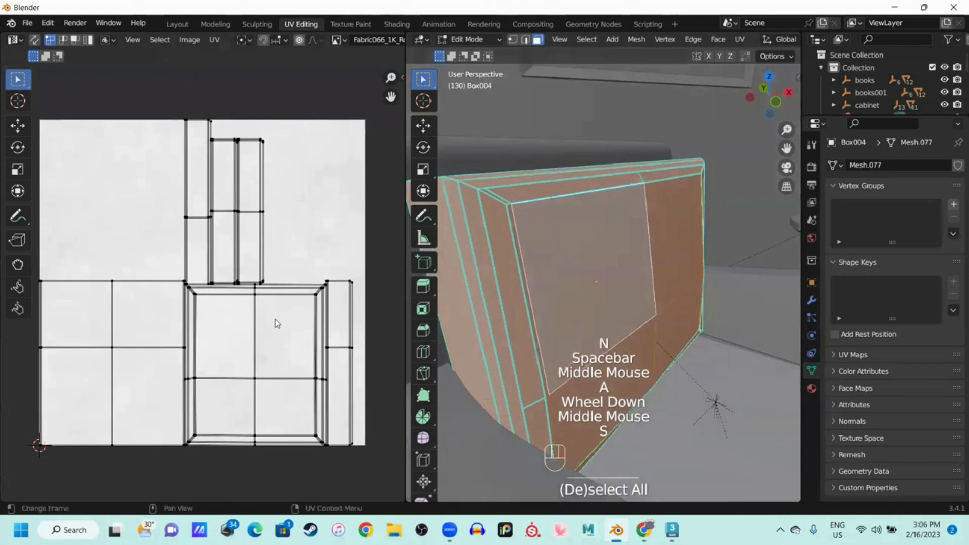
Switch the UV editor to face selection, select all UV faces and scale them down slightly within the image
{"action": "left_click", "coordinate": [302, 353]}
{"action": "key", "text": "a"}
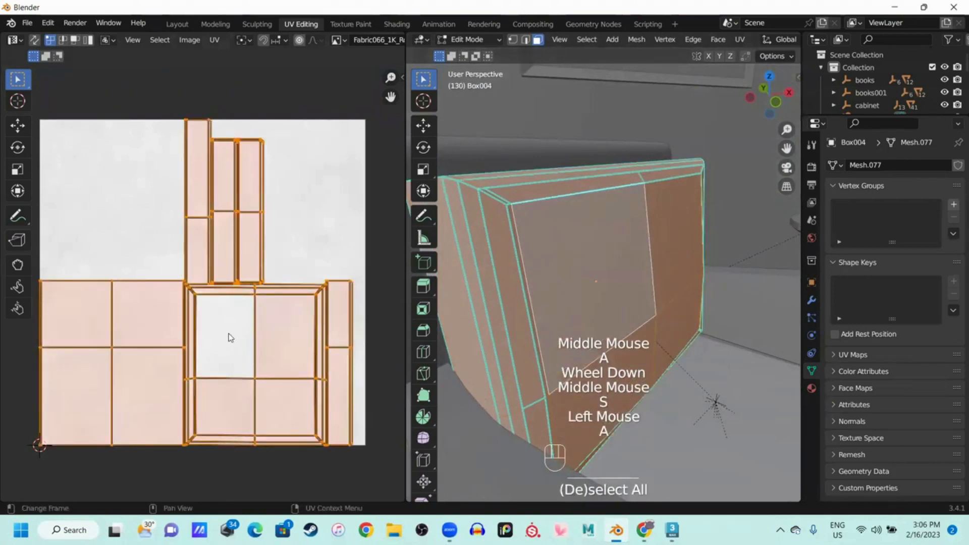
{"action": "left_click", "coordinate": [230, 337]}
{"action": "key", "text": "3"}
{"action": "left_click", "coordinate": [228, 337]}
{"action": "key", "text": "a"}
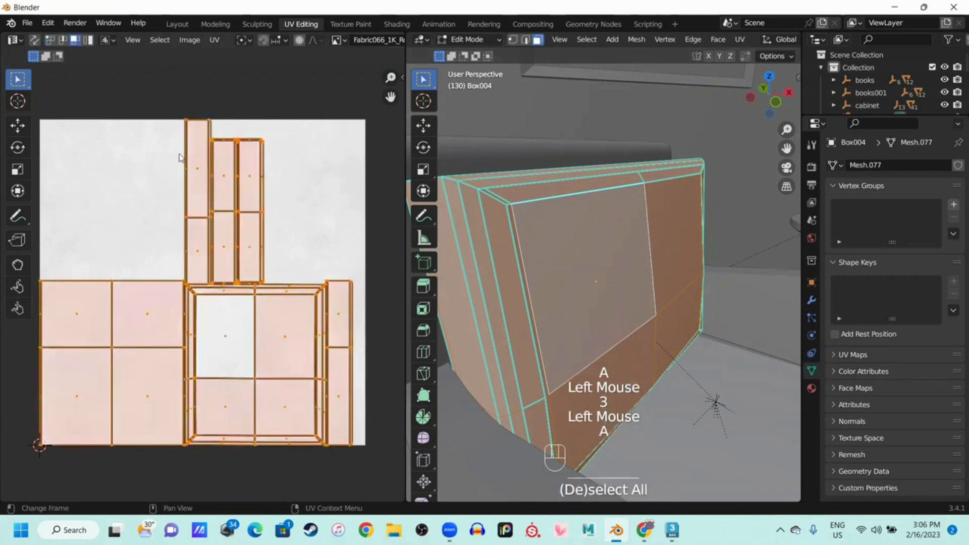
{"action": "key", "text": "s"}
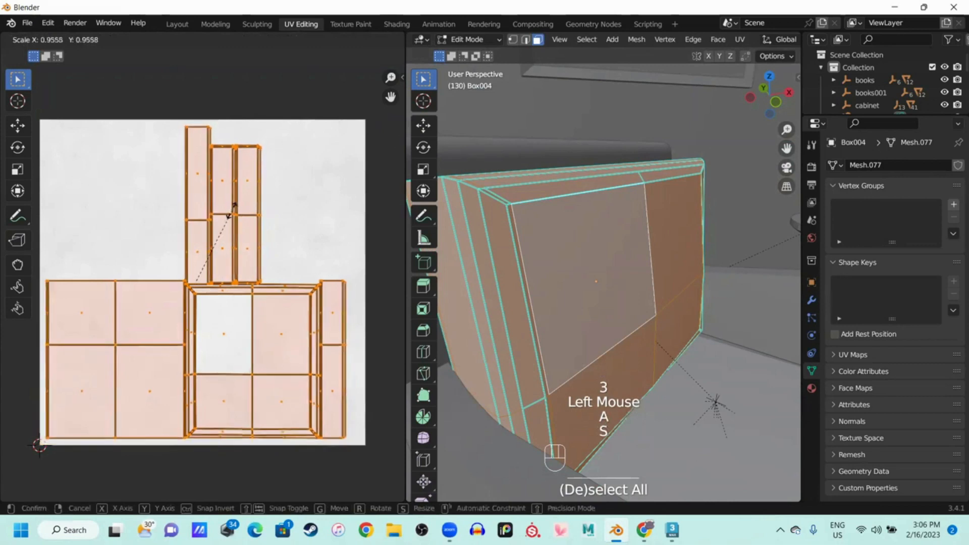
{"action": "left_click", "coordinate": [226, 218]}
Show the cushion in Material Preview shading and select the large face on its narrow side
{"action": "scroll", "coordinate": [631, 263], "scroll_direction": "up", "scroll_amount": 3}
{"action": "mouse_move", "coordinate": [632, 263]}
{"action": "middle_mouse_down"}
{"action": "mouse_move", "coordinate": [683, 257]}
{"action": "mouse_move", "coordinate": [657, 278]}
{"action": "middle_mouse_up"}
{"action": "key", "text": "z"}
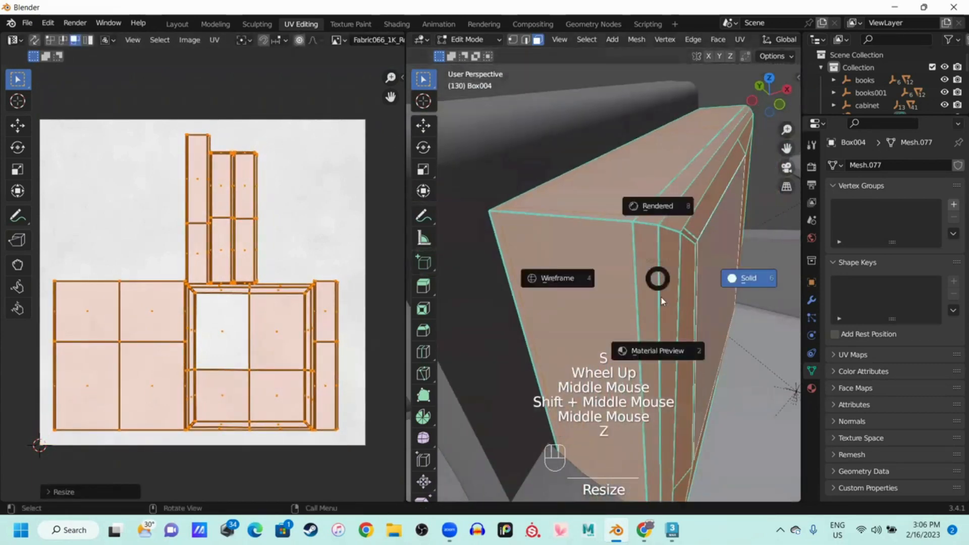
{"action": "left_click", "coordinate": [575, 264]}
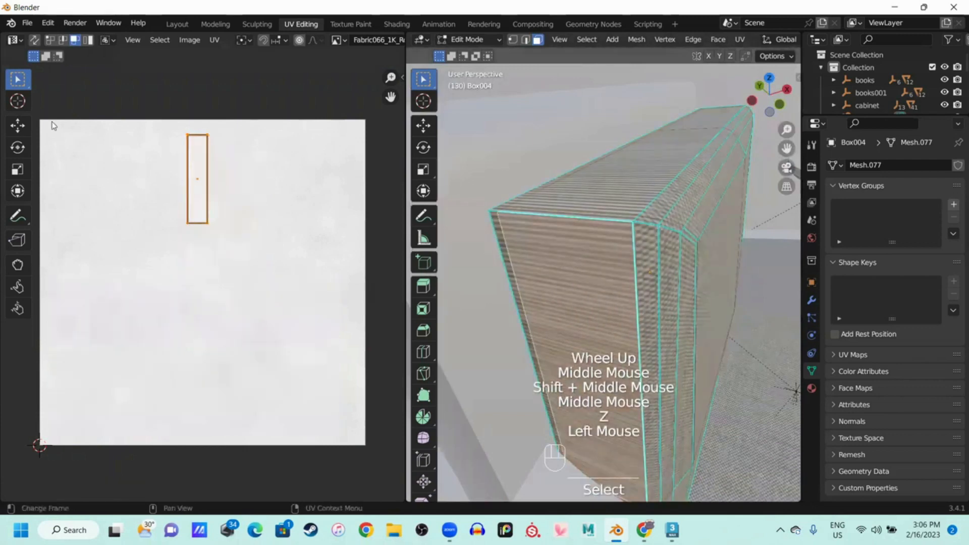
Turn on UV Sync Selection and try scaling the two UV faces of the tallest narrow strip
{"action": "left_click", "coordinate": [34, 39]}
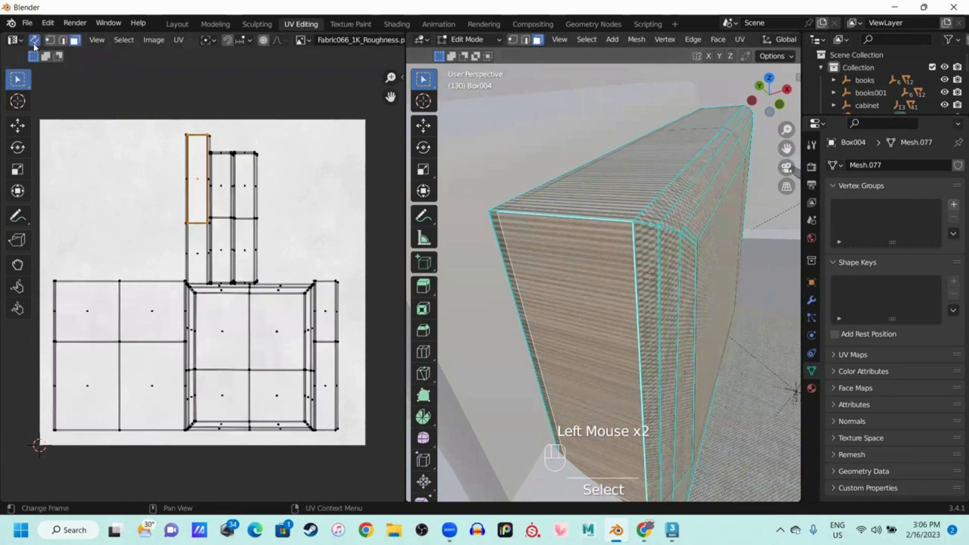
{"action": "scroll", "coordinate": [219, 245], "scroll_direction": "up", "scroll_amount": 1}
{"action": "scroll", "coordinate": [222, 262], "scroll_direction": "down", "scroll_amount": 1}
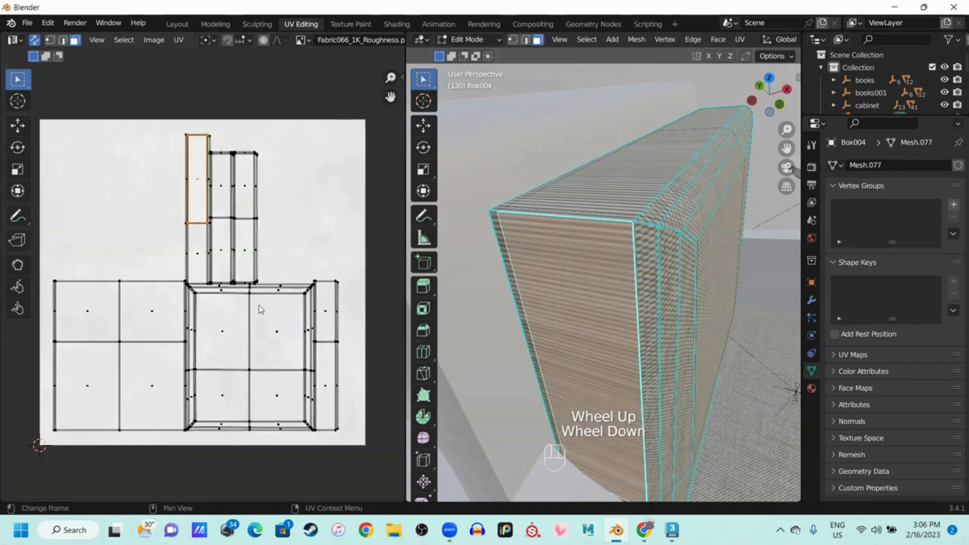
{"action": "left_click", "coordinate": [198, 247]}
{"action": "left_click", "coordinate": [198, 191], "text": "shift"}
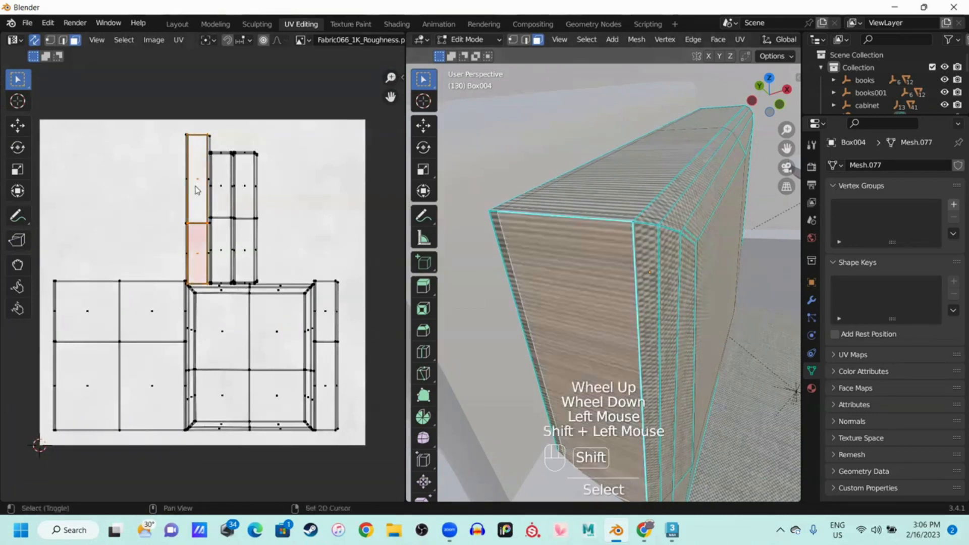
{"action": "key", "text": "s"}
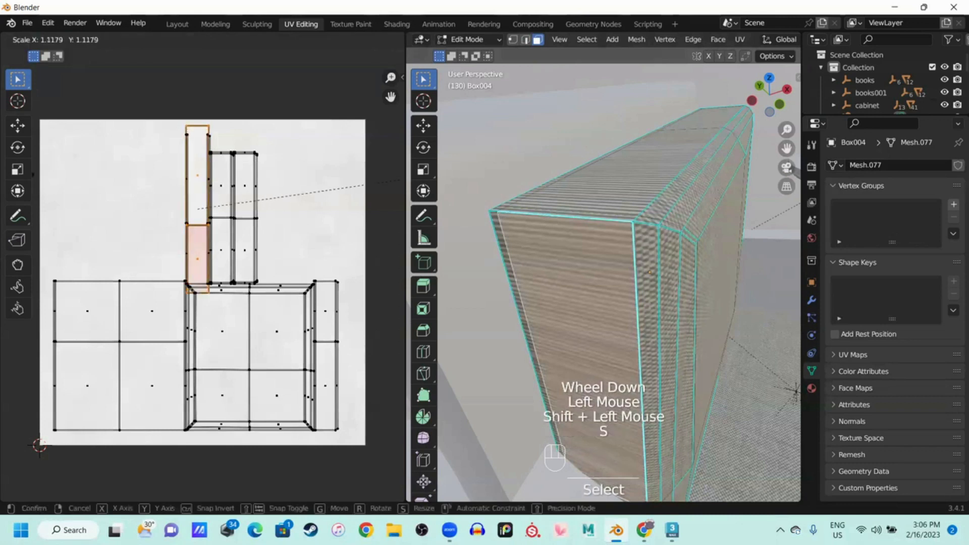
{"action": "right_click", "coordinate": [286, 209]}
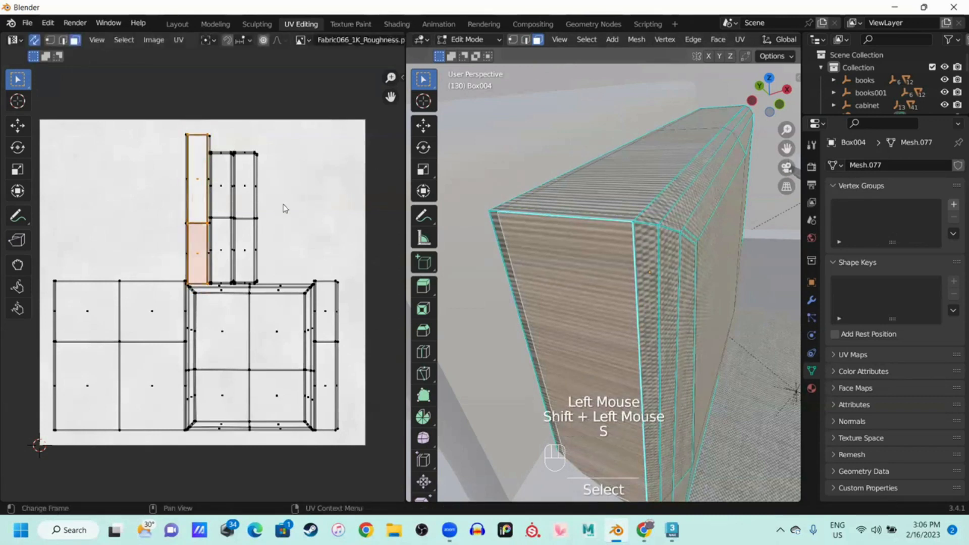
Select the UV faces of the three narrow strips, scale them down and rotate them roughly a quarter turn to lie horizontally
{"action": "left_click_drag", "start_coordinate": [141, 134], "coordinate": [327, 265]}
{"action": "key", "text": "s"}
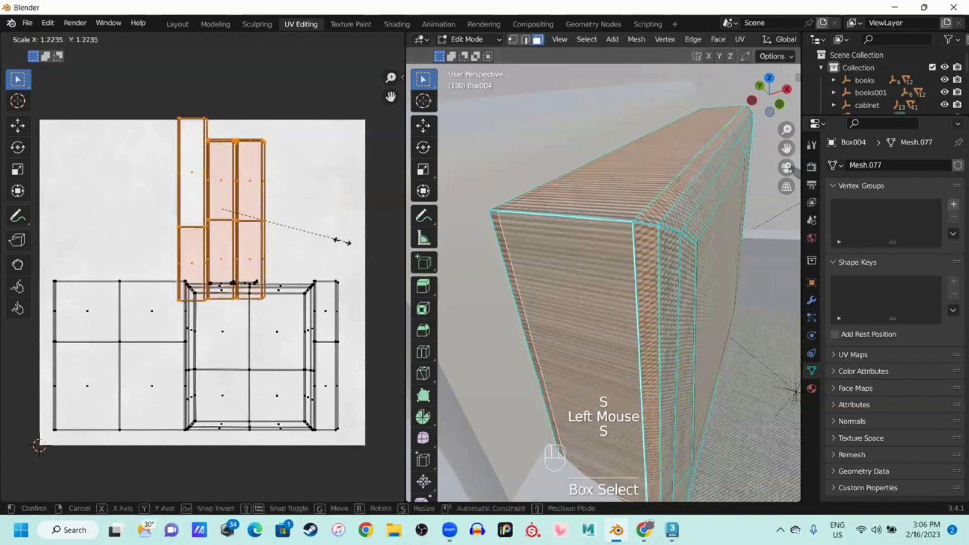
{"action": "left_click", "coordinate": [293, 252]}
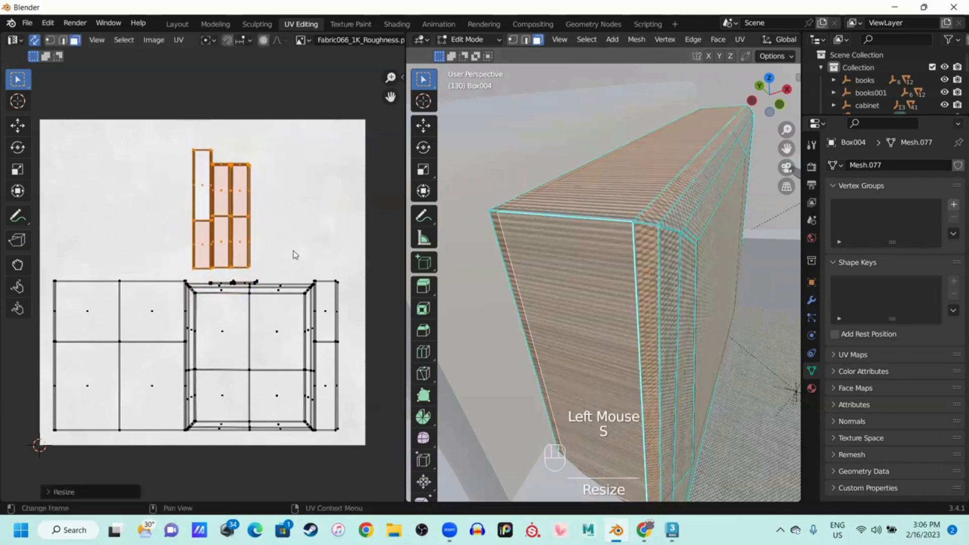
{"action": "key", "text": "r"}
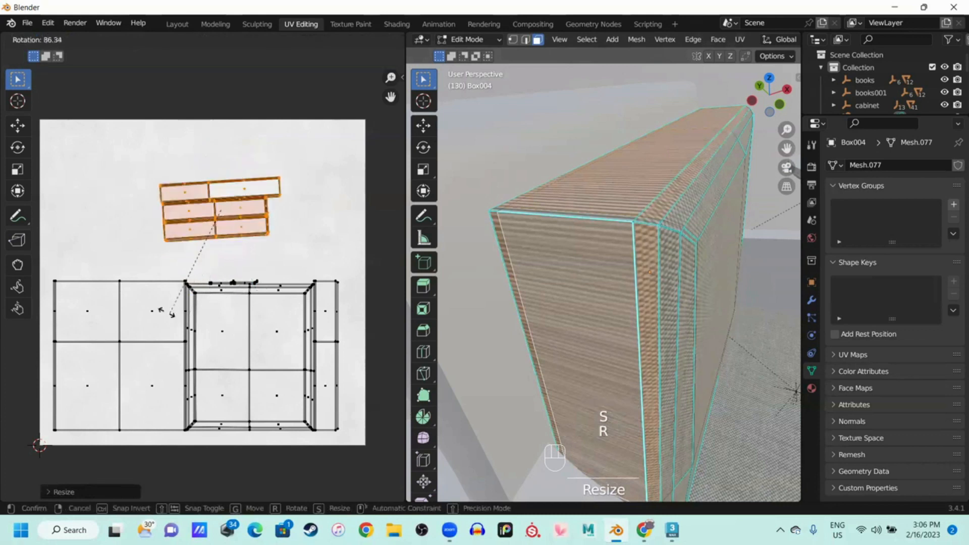
{"action": "left_click", "coordinate": [167, 315]}
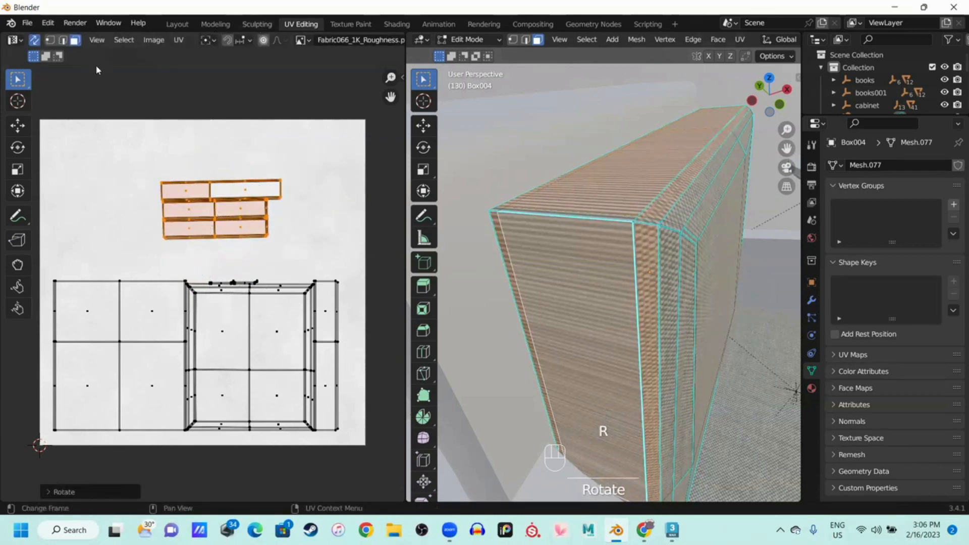
Display Fabric066_1K_Color.png behind the UV layout and try rotating the narrow strips further
{"action": "middle_click_drag", "start_coordinate": [333, 206], "coordinate": [329, 204]}
{"action": "left_click", "coordinate": [312, 40]}
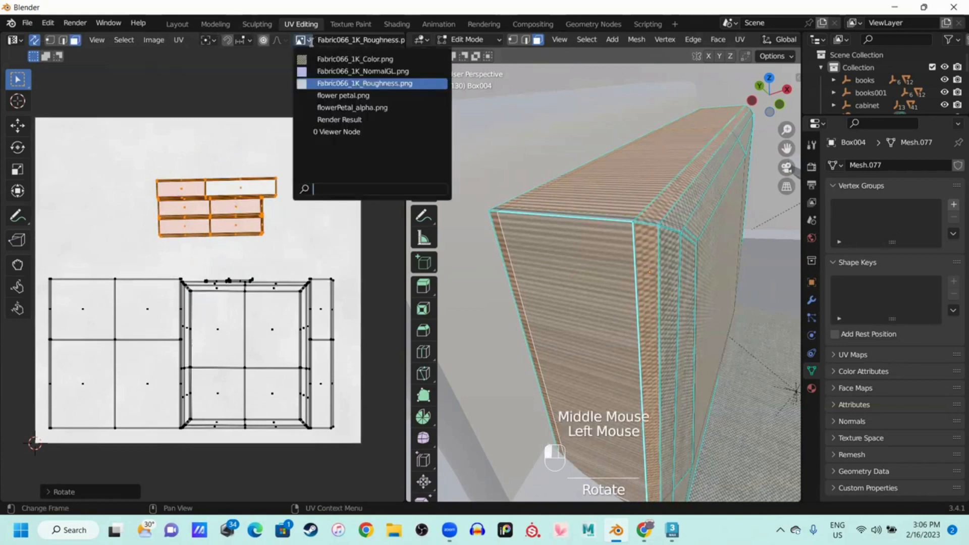
{"action": "left_click", "coordinate": [368, 59]}
{"action": "scroll", "coordinate": [260, 180], "scroll_direction": "up", "scroll_amount": 1}
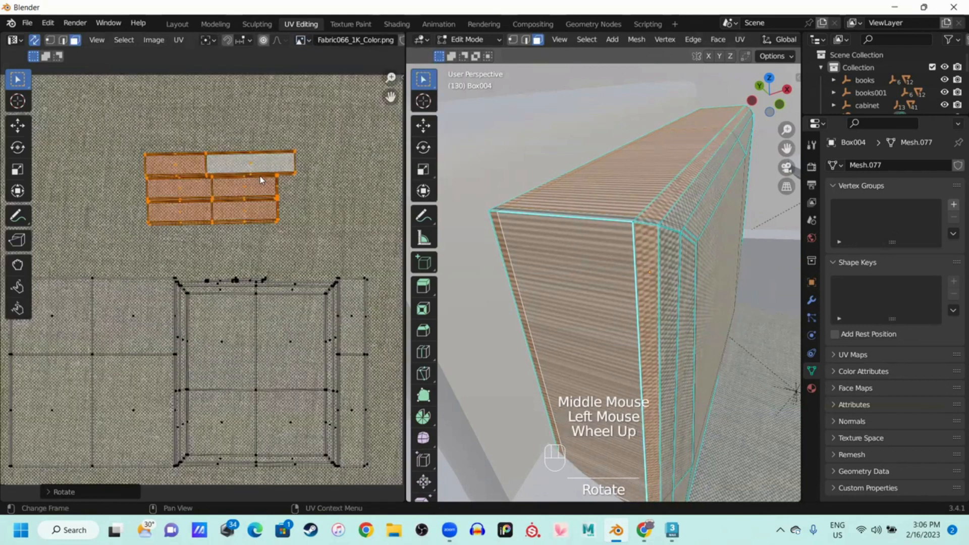
{"action": "scroll", "coordinate": [258, 186], "scroll_direction": "down", "scroll_amount": 1}
{"action": "key", "text": "r"}
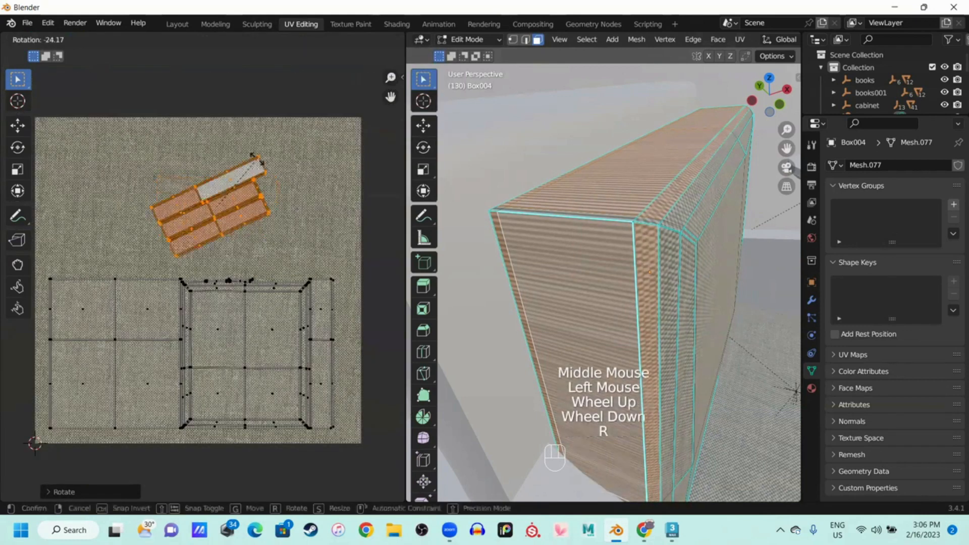
{"action": "left_click", "coordinate": [262, 189]}
Select the cushion's large side face, move its UV face clear above the strips and scale it about 1.84 times along X
{"action": "left_click", "coordinate": [555, 233]}
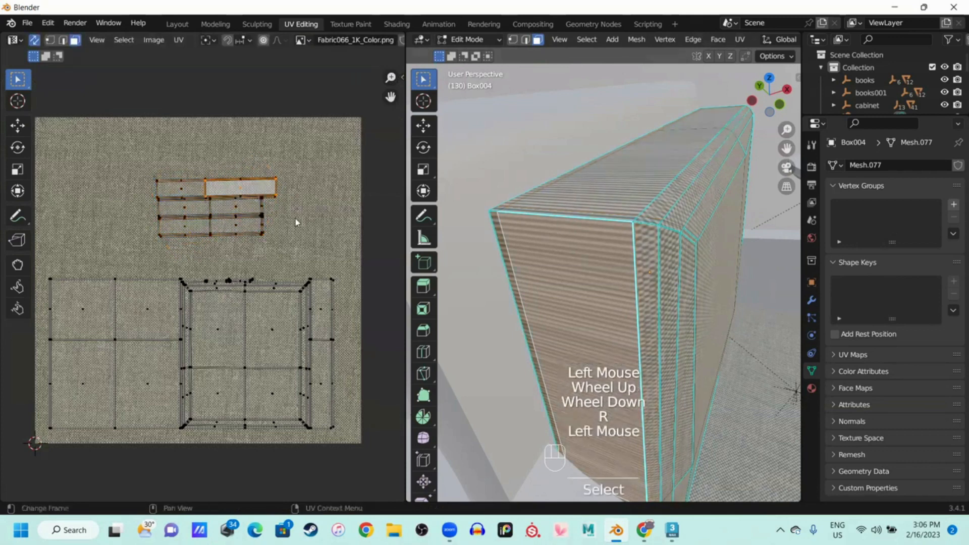
{"action": "key", "text": "g"}
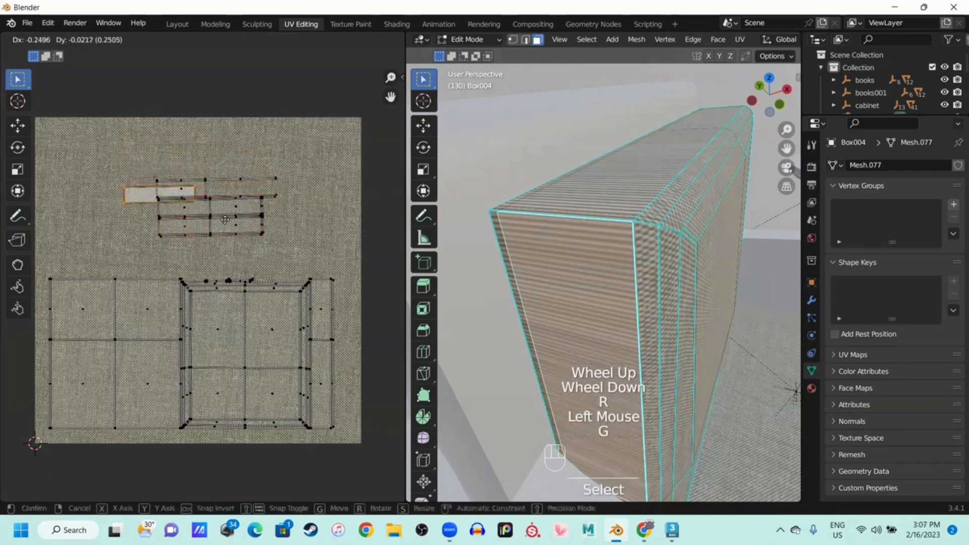
{"action": "left_click", "coordinate": [123, 157]}
{"action": "key", "text": "s"}
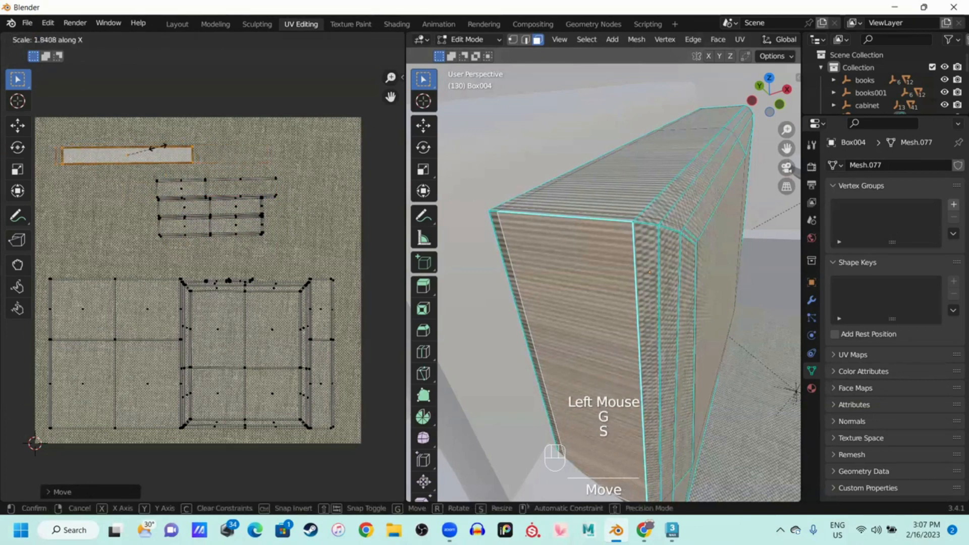
{"action": "left_click", "coordinate": [159, 148]}
{"action": "scroll", "coordinate": [257, 216], "scroll_direction": "down", "scroll_amount": 2}
{"action": "scroll", "coordinate": [505, 277], "scroll_direction": "up", "scroll_amount": 1}
{"action": "middle_click_drag", "start_coordinate": [290, 286], "coordinate": [233, 302]}
{"action": "scroll", "coordinate": [216, 256], "scroll_direction": "up", "scroll_amount": 1}
{"action": "scroll", "coordinate": [223, 266], "scroll_direction": "up", "scroll_amount": 2}
{"action": "scroll", "coordinate": [222, 267], "scroll_direction": "down", "scroll_amount": 1}
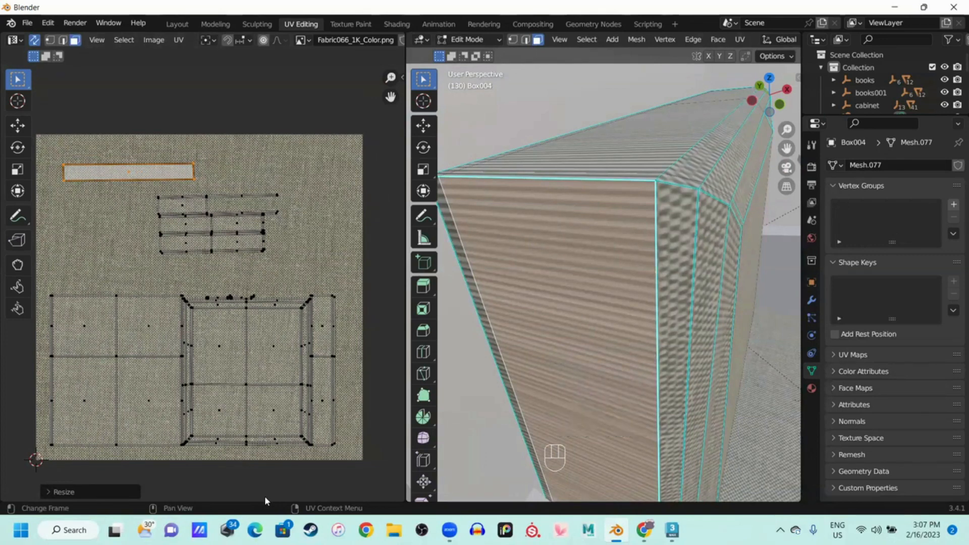
Examine which cushion faces the small UV strips belong to, and reselect the large side face's separated UV face
{"action": "double_click", "coordinate": [182, 207]}
{"action": "left_click", "coordinate": [199, 215]}
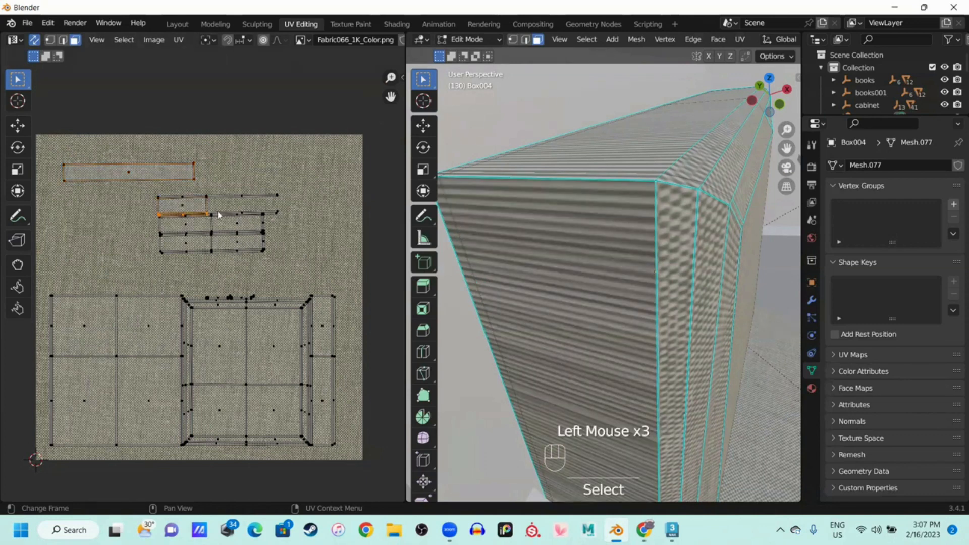
{"action": "left_click", "coordinate": [235, 197]}
{"action": "left_click", "coordinate": [242, 215]}
{"action": "left_click", "coordinate": [277, 214]}
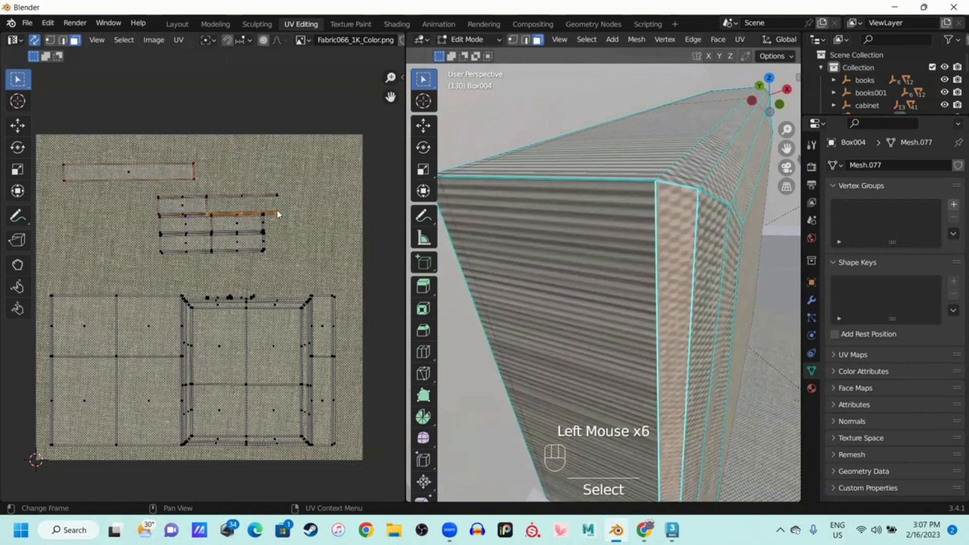
{"action": "left_click", "coordinate": [237, 197]}
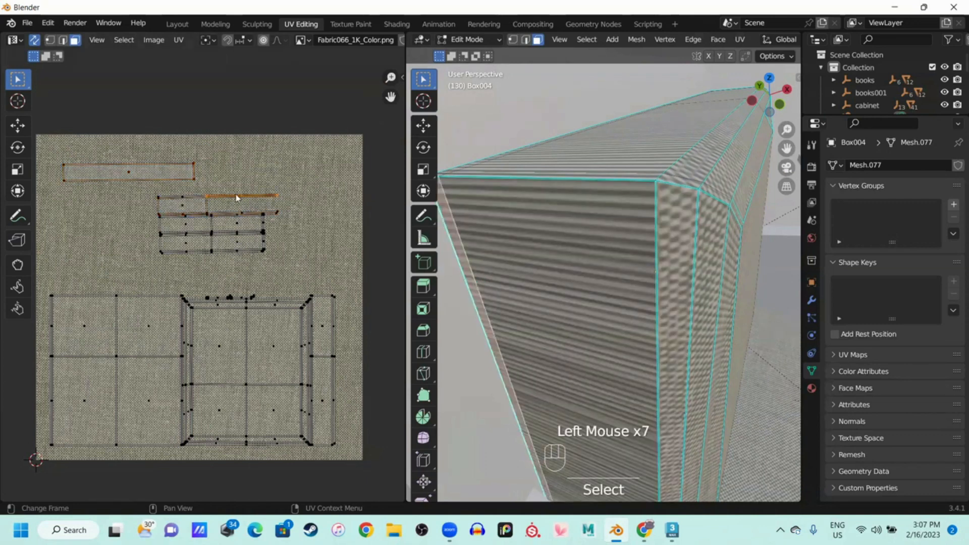
{"action": "left_click", "coordinate": [215, 210]}
{"action": "scroll", "coordinate": [217, 209], "scroll_direction": "up", "scroll_amount": 3}
{"action": "middle_click_drag", "start_coordinate": [212, 248], "coordinate": [204, 298]}
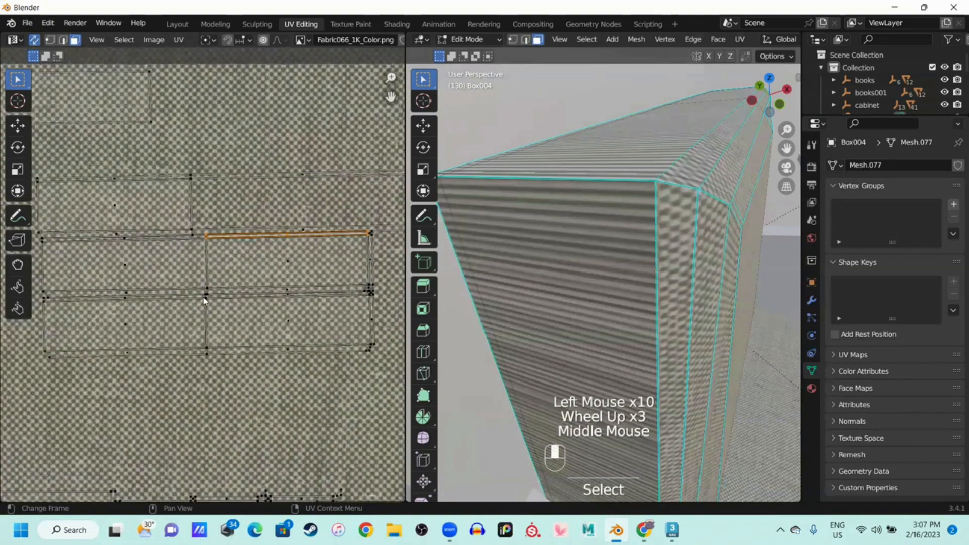
{"action": "scroll", "coordinate": [204, 298], "scroll_direction": "down", "scroll_amount": 2}
{"action": "left_click", "coordinate": [125, 168]}
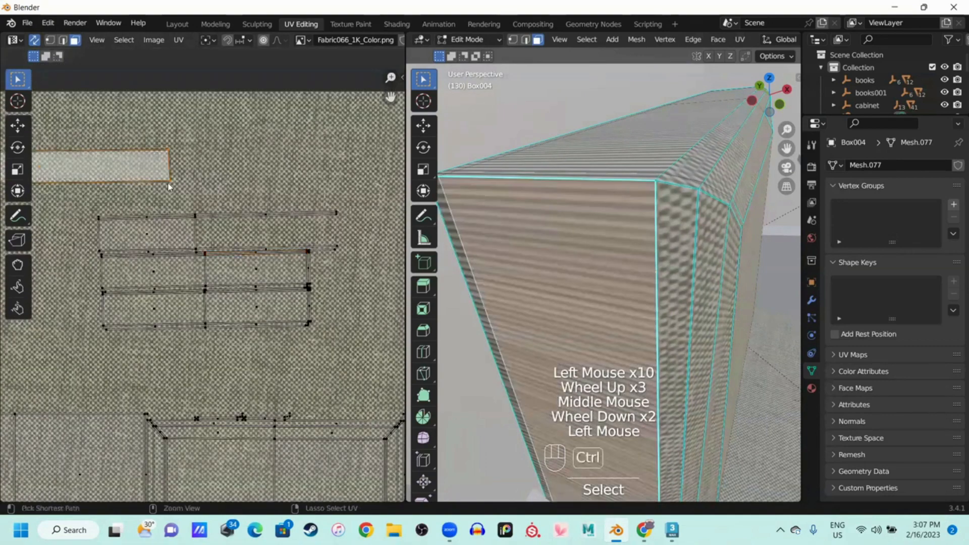
Undo the recent moves and scaling of the large side face's UV face until it is back beside the narrow strips
{"action": "key", "text": "ctrl+z"}
{"action": "key", "text": "ctrl+z"}
{"action": "key", "text": "ctrl+z"}
{"action": "key", "text": "ctrl+z"}
{"action": "key", "text": "ctrl+z"}
{"action": "key", "text": "ctrl+z"}
{"action": "key", "text": "ctrl+z"}
{"action": "key", "text": "ctrl+z"}
{"action": "key", "text": "ctrl+z"}
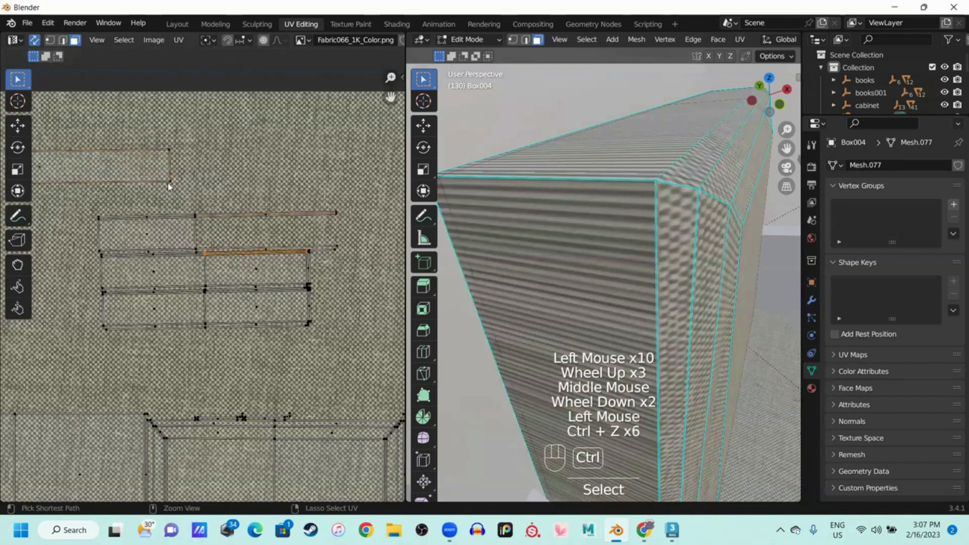
{"action": "key", "text": "ctrl+z"}
{"action": "key", "text": "ctrl+z"}
{"action": "key", "text": "ctrl+z"}
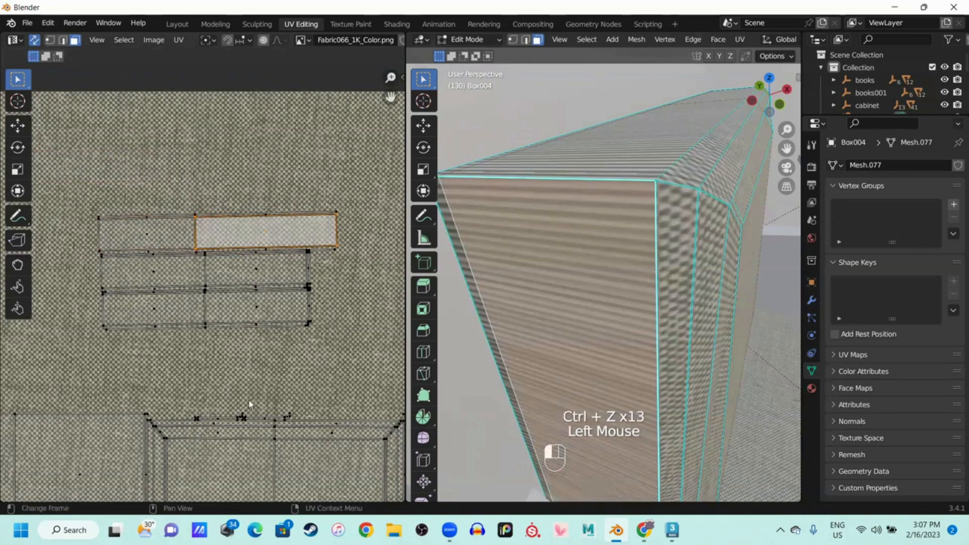
Leave mesh editing on the cushion and select the chair body object around the cushions
{"action": "left_click", "coordinate": [241, 417]}
{"action": "scroll", "coordinate": [565, 303], "scroll_direction": "down", "scroll_amount": 3}
{"action": "middle_click_drag", "start_coordinate": [535, 303], "coordinate": [576, 314]}
{"action": "middle_click_drag", "start_coordinate": [576, 314], "coordinate": [578, 212], "text": "shift"}
{"action": "scroll", "coordinate": [581, 222], "scroll_direction": "down", "scroll_amount": 3}
{"action": "scroll", "coordinate": [586, 283], "scroll_direction": "up", "scroll_amount": 1}
{"action": "middle_click_drag", "start_coordinate": [586, 293], "coordinate": [619, 331]}
{"action": "left_click", "coordinate": [619, 332]}
{"action": "key", "text": "Tab"}
{"action": "left_click", "coordinate": [542, 275]}
{"action": "middle_click_drag", "start_coordinate": [541, 275], "coordinate": [737, 242]}
Replace the chair body's default material with a new material named chairbody
{"action": "left_click", "coordinate": [812, 388]}
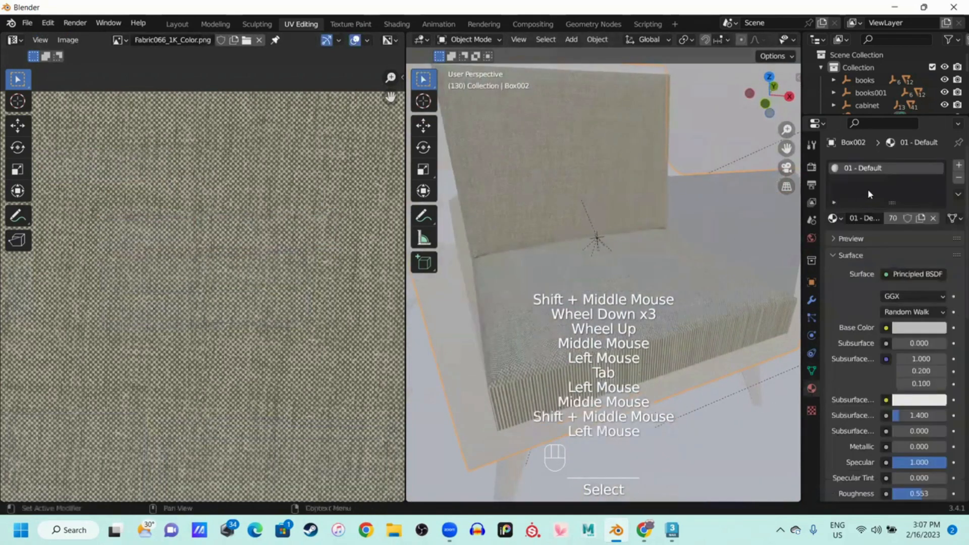
{"action": "left_click", "coordinate": [955, 176]}
{"action": "left_click", "coordinate": [882, 213]}
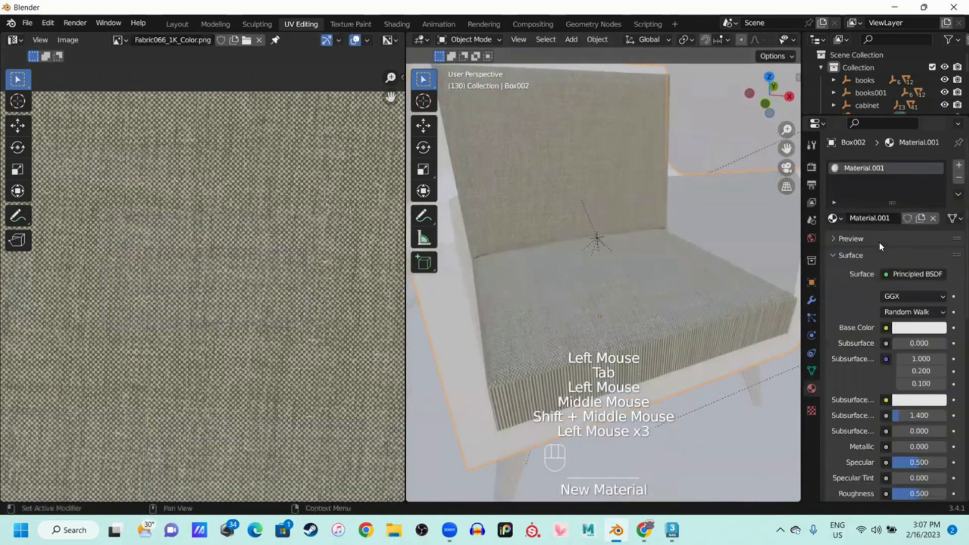
{"action": "left_click", "coordinate": [884, 218]}
{"action": "type", "text": "chairbody"}
{"action": "key", "text": "Return"}
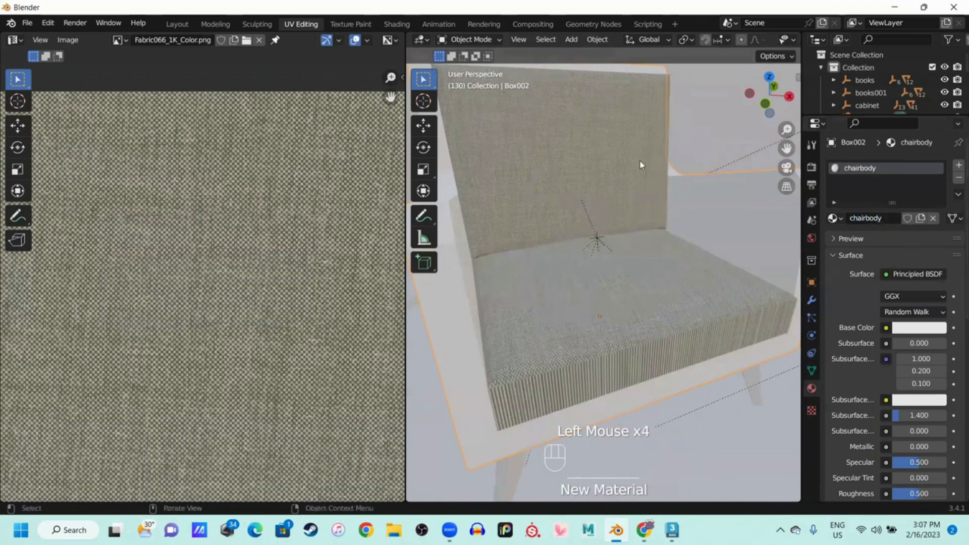
Open the chairbody material in the Shading workspace and frame all its nodes, with the Principled BSDF in close view
{"action": "left_click", "coordinate": [397, 24]}
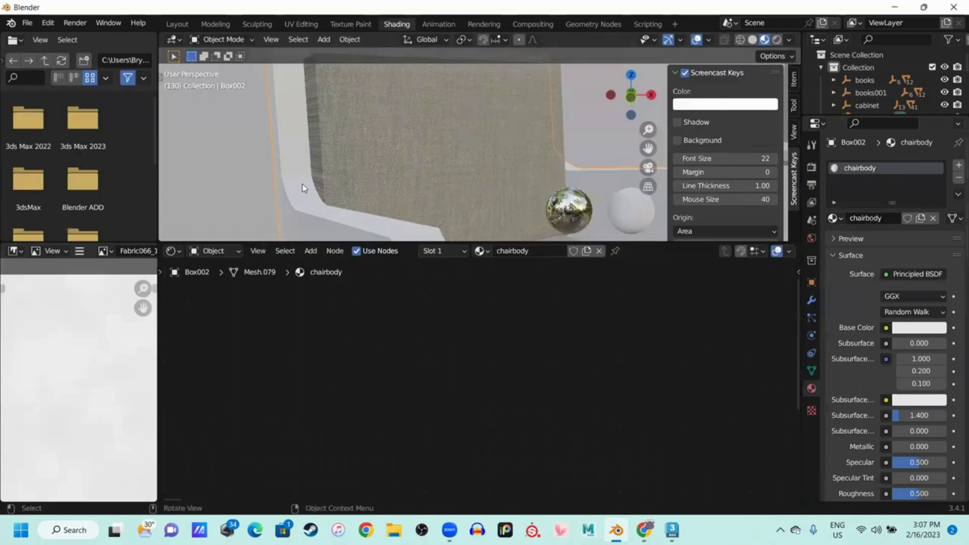
{"action": "middle_click_drag", "start_coordinate": [303, 188], "coordinate": [326, 194]}
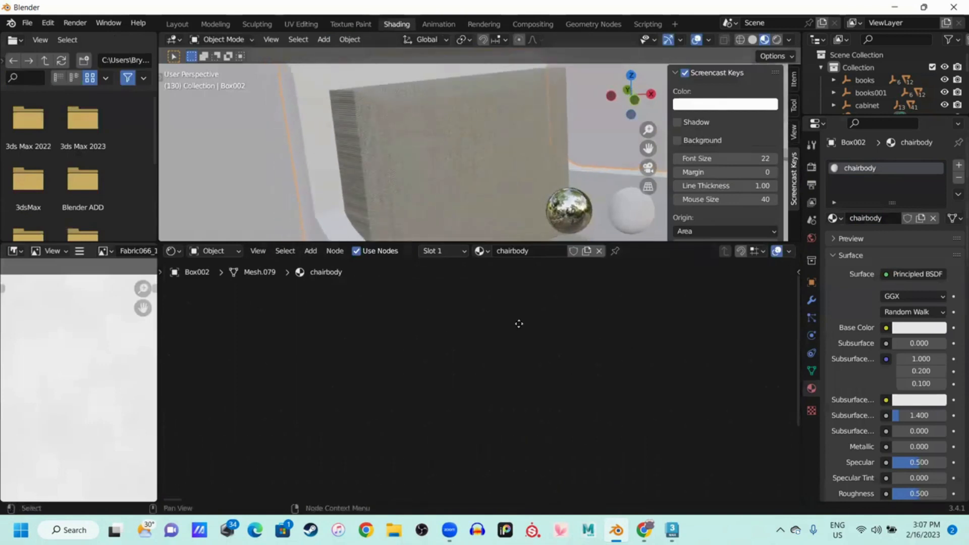
{"action": "left_click", "coordinate": [257, 252]}
{"action": "middle_click_drag", "start_coordinate": [572, 375], "coordinate": [591, 361]}
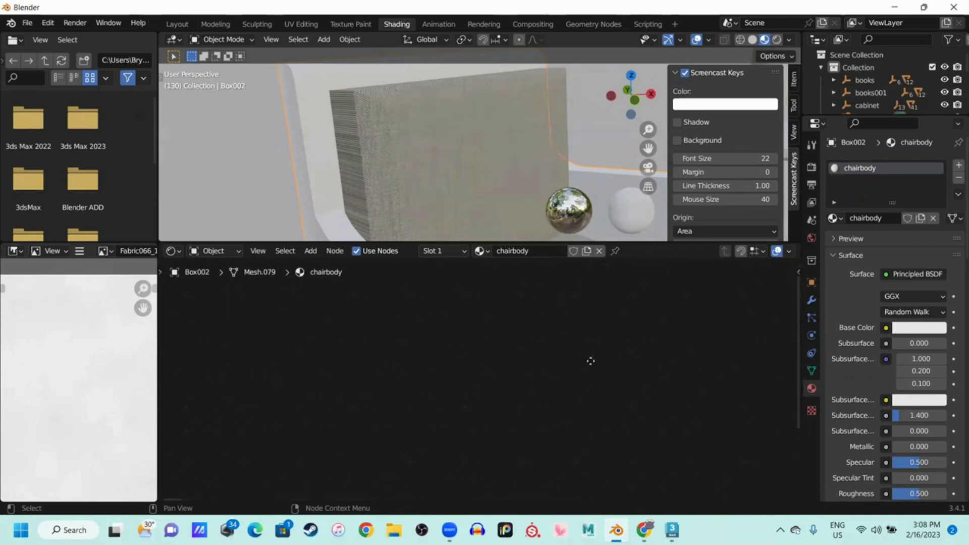
{"action": "left_click", "coordinate": [258, 251]}
{"action": "left_click", "coordinate": [260, 253]}
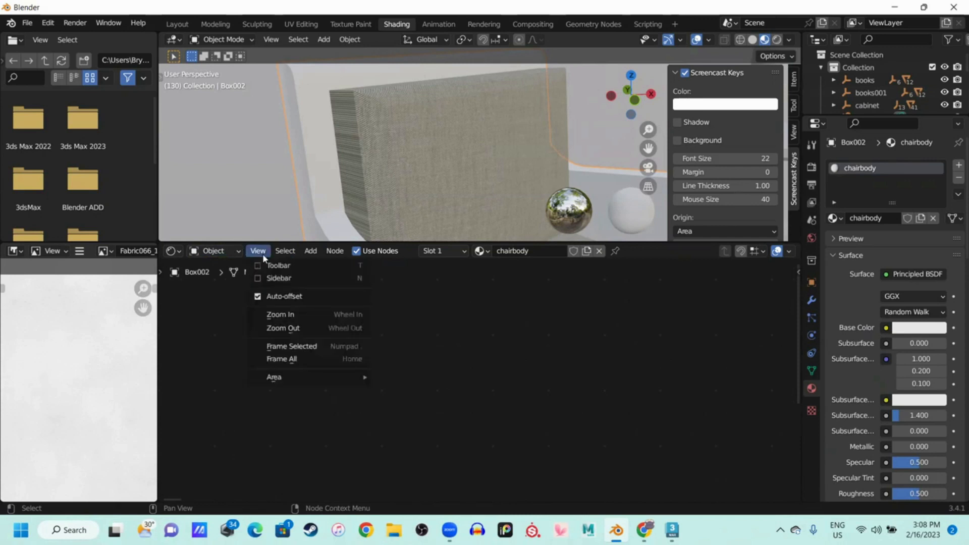
{"action": "left_click", "coordinate": [320, 359]}
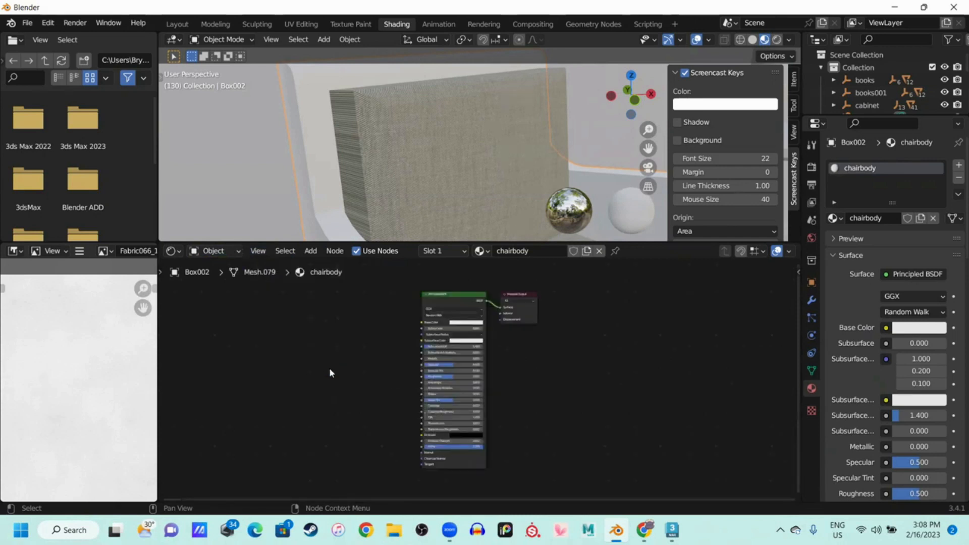
{"action": "scroll", "coordinate": [455, 377], "scroll_direction": "up", "scroll_amount": 5}
{"action": "middle_click_drag", "start_coordinate": [456, 378], "coordinate": [537, 428]}
{"action": "scroll", "coordinate": [491, 362], "scroll_direction": "up", "scroll_amount": 3}
{"action": "middle_click_drag", "start_coordinate": [491, 362], "coordinate": [517, 440]}
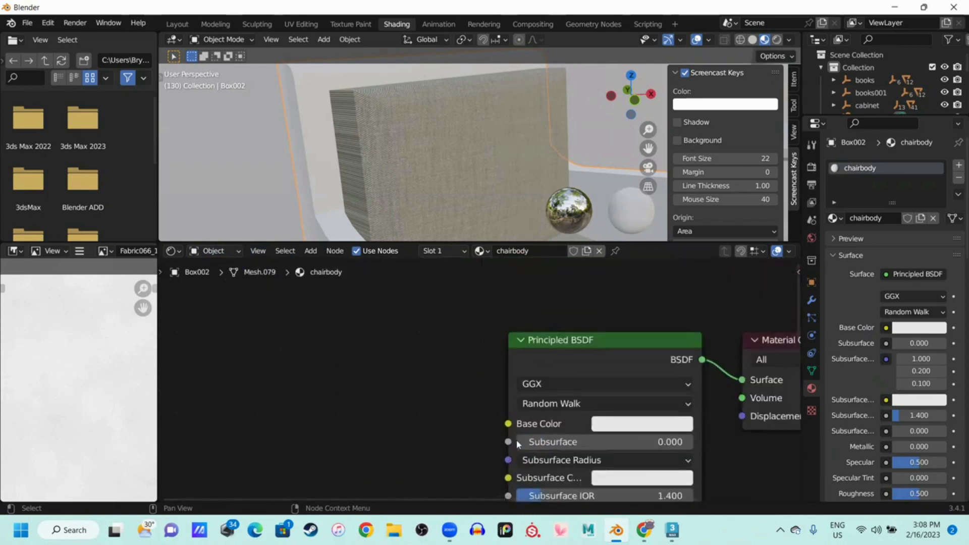
{"action": "left_click", "coordinate": [571, 352]}
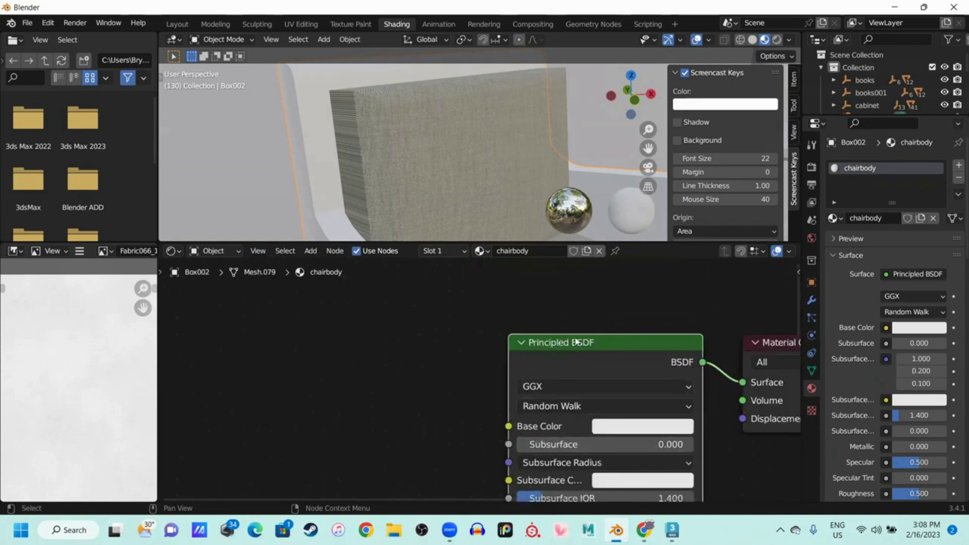
{"action": "scroll", "coordinate": [577, 342], "scroll_direction": "down", "scroll_amount": 3}
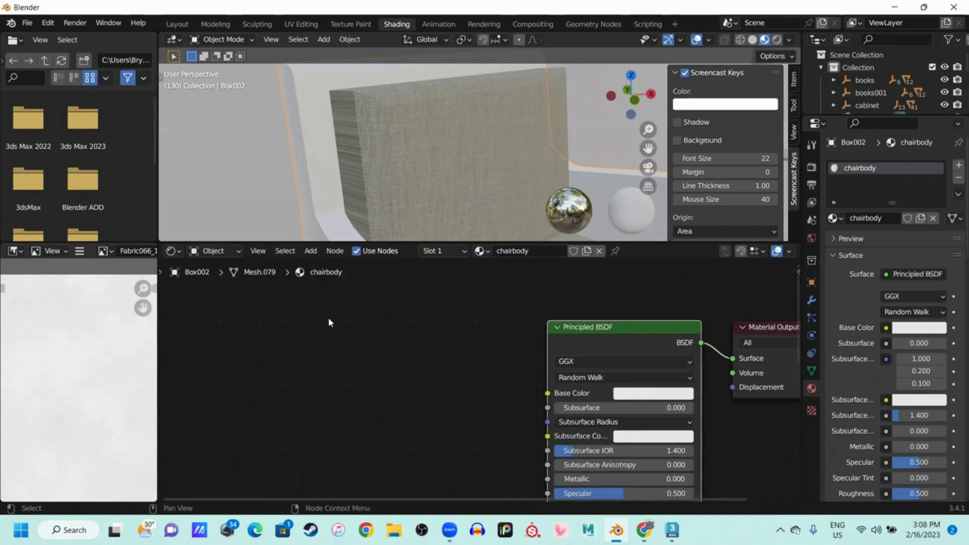
Switch to File Explorer and open the fabric folder inside Interior Render Sample's textures folder
{"action": "key", "text": "super+e"}
{"action": "left_click", "coordinate": [37, 186]}
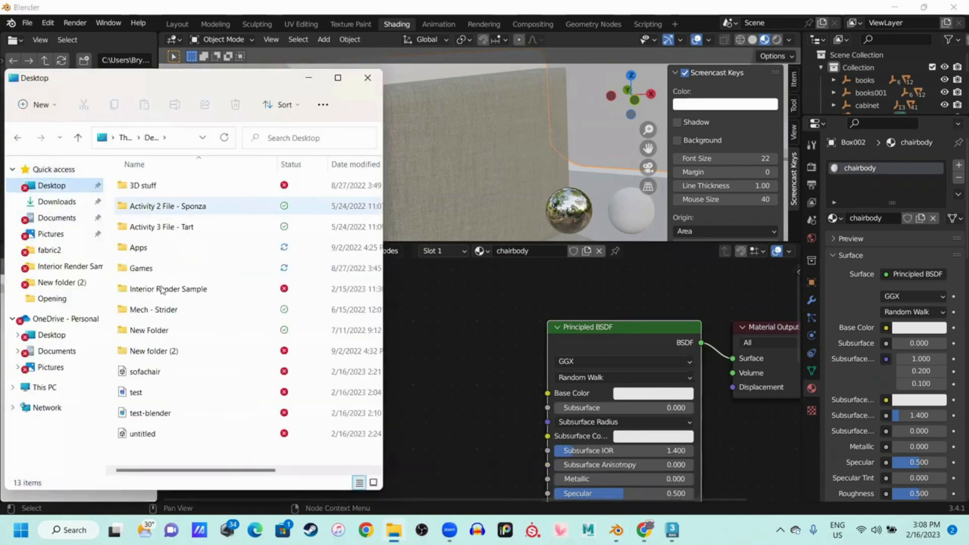
{"action": "double_click", "coordinate": [162, 290]}
{"action": "left_click", "coordinate": [146, 186]}
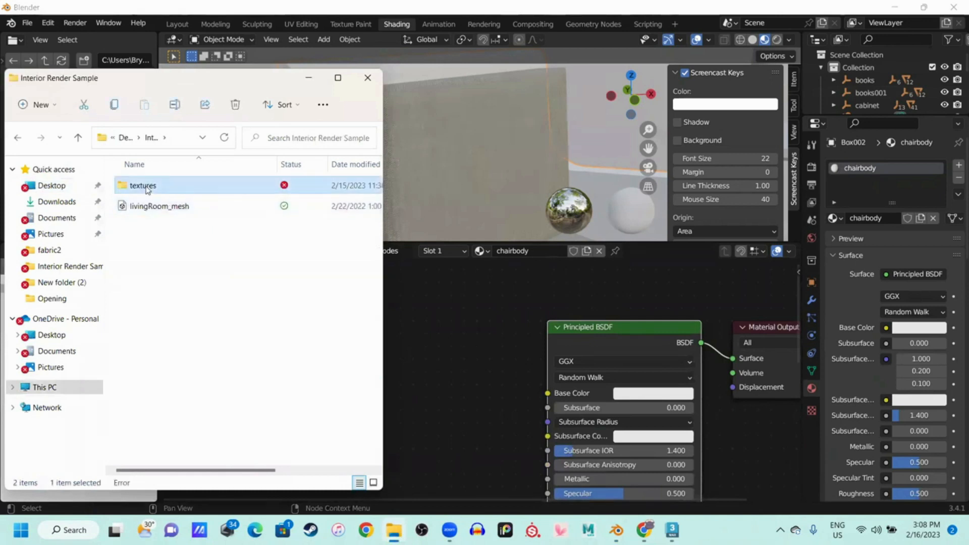
{"action": "double_click", "coordinate": [147, 187]}
{"action": "double_click", "coordinate": [146, 206]}
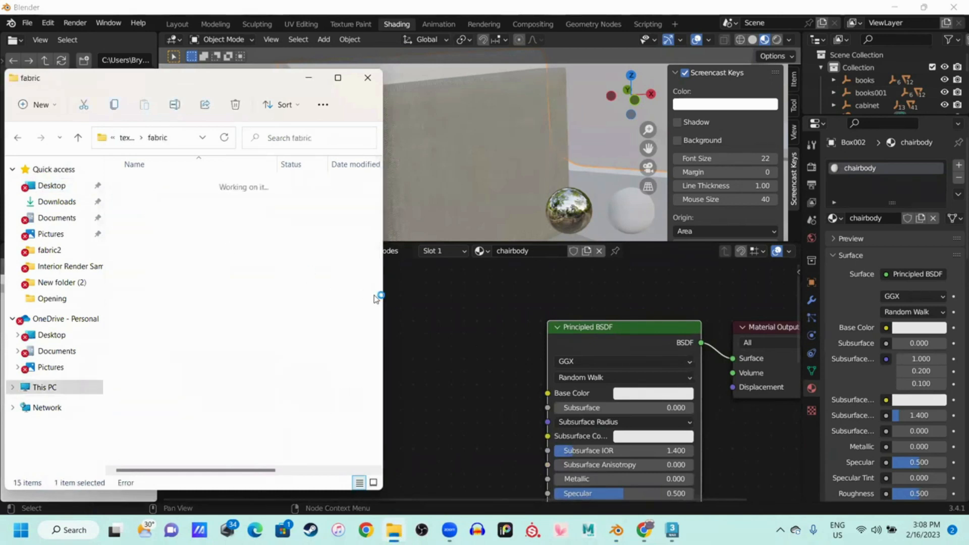
Add Fabric030_1K_Color, Fabric030_1K_NormalGL and Fabric030_1K_Roughness to the chairbody material as image texture nodes and close the file window
{"action": "left_click_drag", "start_coordinate": [214, 197], "coordinate": [459, 336]}
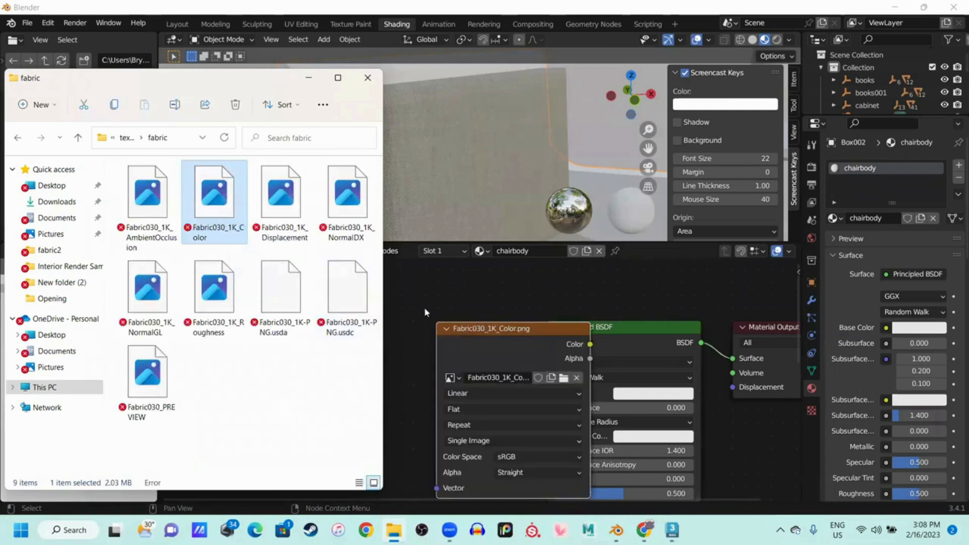
{"action": "left_click_drag", "start_coordinate": [172, 297], "coordinate": [411, 328]}
{"action": "left_click", "coordinate": [201, 310]}
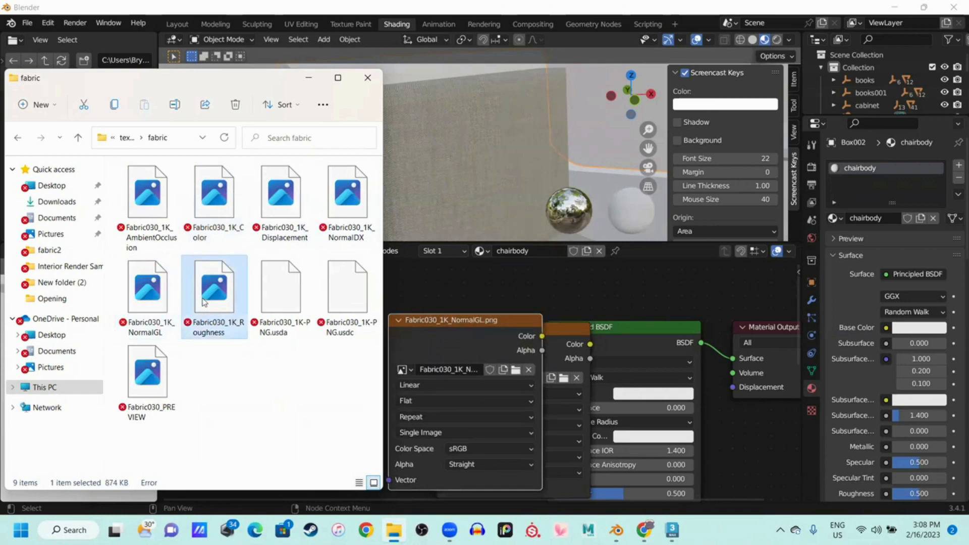
{"action": "left_click_drag", "start_coordinate": [228, 315], "coordinate": [479, 306]}
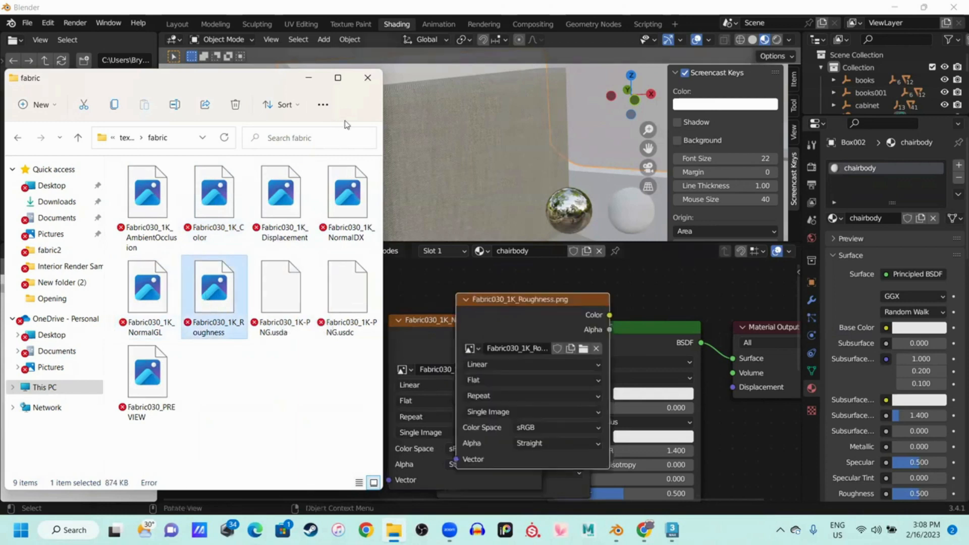
{"action": "left_click", "coordinate": [368, 77]}
Spread the three image nodes apart and connect the Fabric030_1K_Color texture's Color to the Principled BSDF's Base Color
{"action": "middle_click_drag", "start_coordinate": [554, 337], "coordinate": [588, 326]}
{"action": "left_click_drag", "start_coordinate": [587, 303], "coordinate": [354, 456]}
{"action": "left_click_drag", "start_coordinate": [529, 319], "coordinate": [291, 318]}
{"action": "left_click_drag", "start_coordinate": [571, 314], "coordinate": [479, 308]}
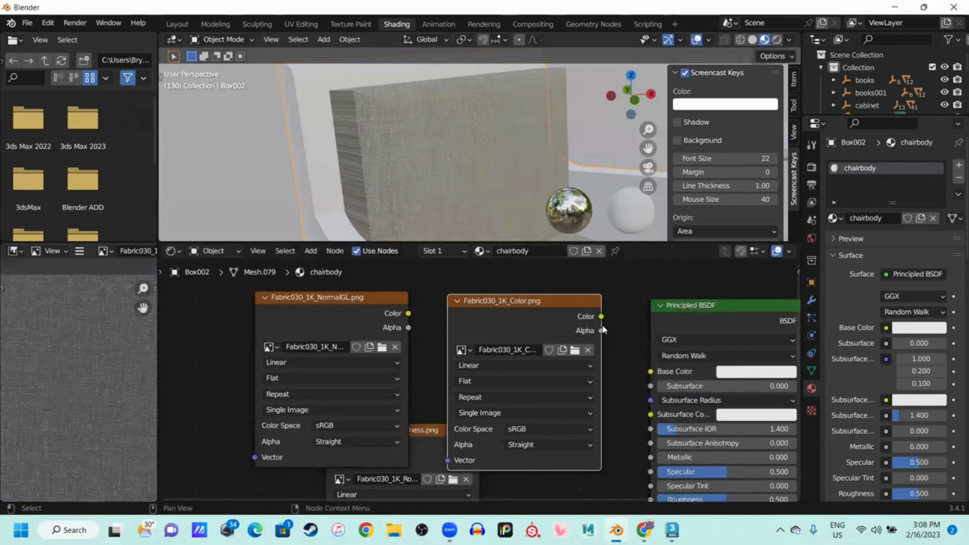
{"action": "left_click_drag", "start_coordinate": [602, 316], "coordinate": [651, 371]}
Connect the Fabric030_1K_Roughness texture's Color to the shader's Roughness and place its node below the color texture
{"action": "middle_click_drag", "start_coordinate": [526, 399], "coordinate": [489, 356]}
{"action": "scroll", "coordinate": [490, 373], "scroll_direction": "down", "scroll_amount": 1}
{"action": "left_click_drag", "start_coordinate": [360, 285], "coordinate": [260, 401]}
{"action": "left_click", "coordinate": [419, 403]}
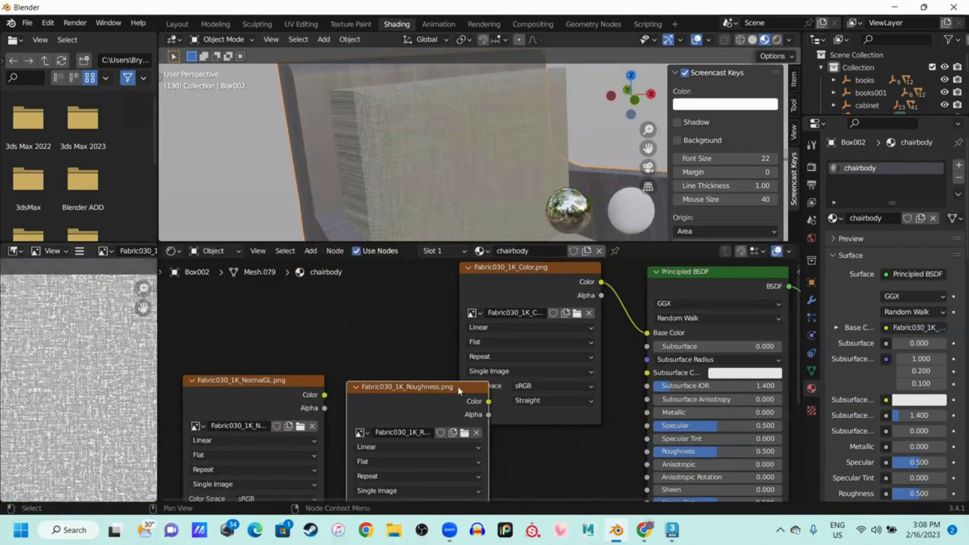
{"action": "left_click_drag", "start_coordinate": [489, 401], "coordinate": [647, 452]}
{"action": "middle_click_drag", "start_coordinate": [576, 471], "coordinate": [565, 384]}
{"action": "left_click_drag", "start_coordinate": [407, 317], "coordinate": [516, 379]}
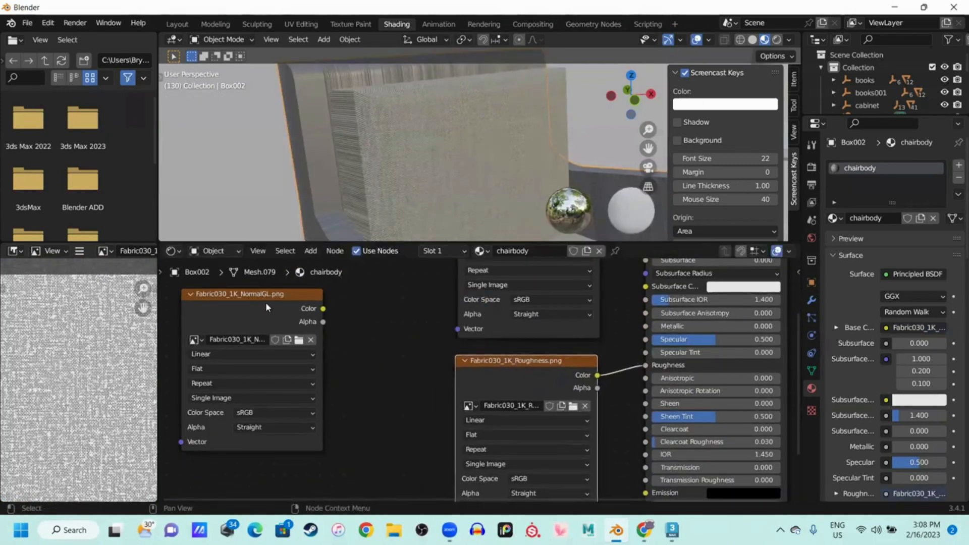
Add a Normal Map node and route the Fabric030_1K_NormalGL texture's Color through it into the shader's Normal input
{"action": "left_click", "coordinate": [269, 308]}
{"action": "middle_click_drag", "start_coordinate": [269, 308], "coordinate": [293, 311]}
{"action": "left_click_drag", "start_coordinate": [294, 315], "coordinate": [381, 493]}
{"action": "middle_click_drag", "start_coordinate": [508, 398], "coordinate": [495, 242]}
{"action": "key", "text": "shift+a"}
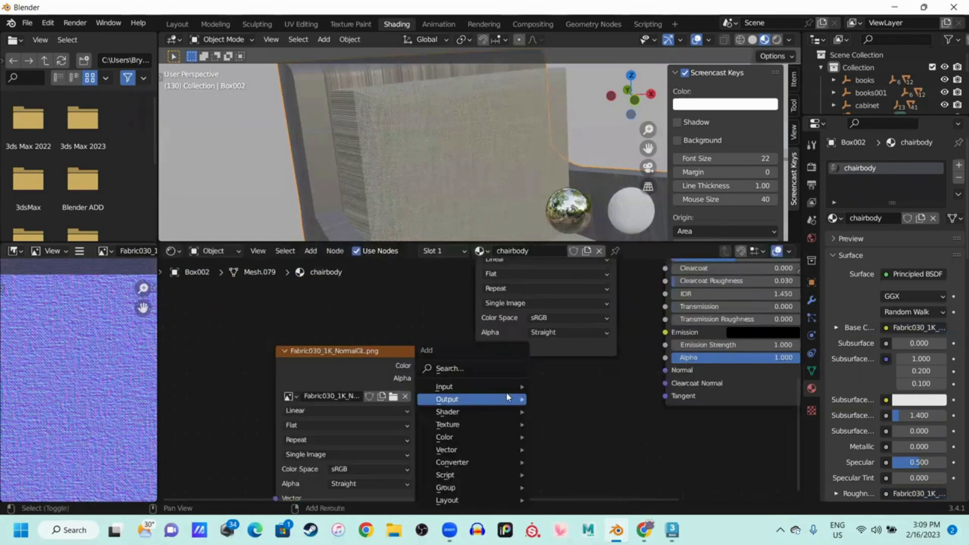
{"action": "left_click", "coordinate": [475, 370]}
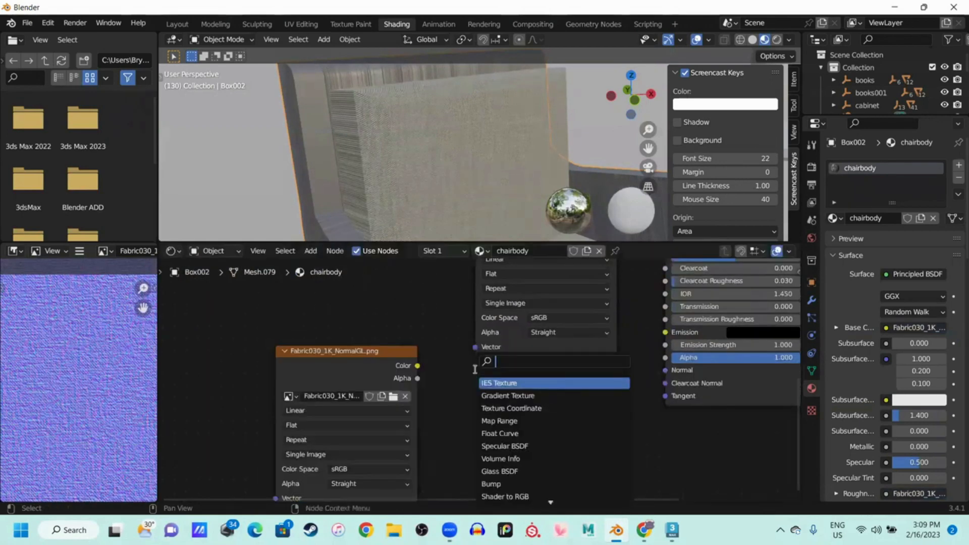
{"action": "type", "text": "normal"}
{"action": "key", "text": "Down"}
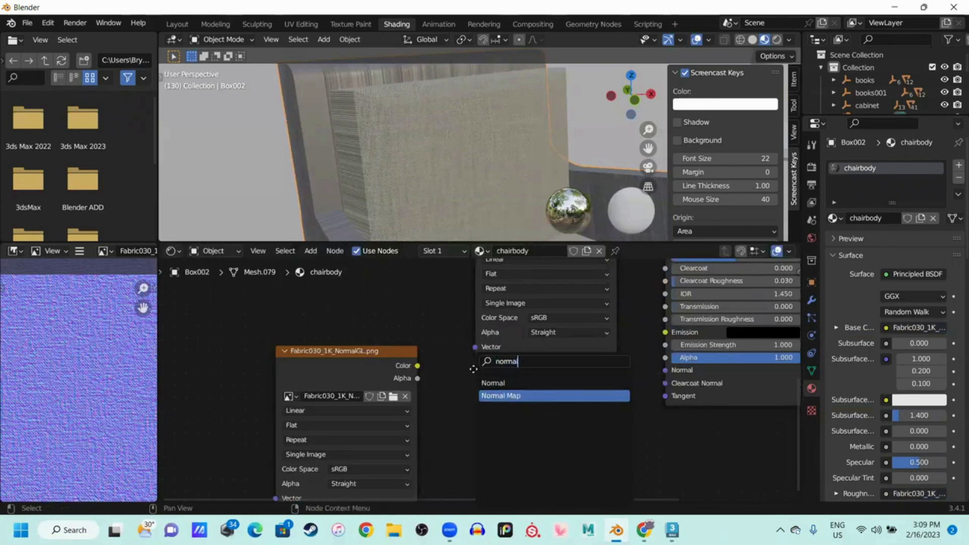
{"action": "key", "text": "Return"}
{"action": "left_click_drag", "start_coordinate": [418, 367], "coordinate": [505, 454]}
{"action": "left_click_drag", "start_coordinate": [600, 394], "coordinate": [665, 373]}
{"action": "scroll", "coordinate": [477, 362], "scroll_direction": "down", "scroll_amount": 3}
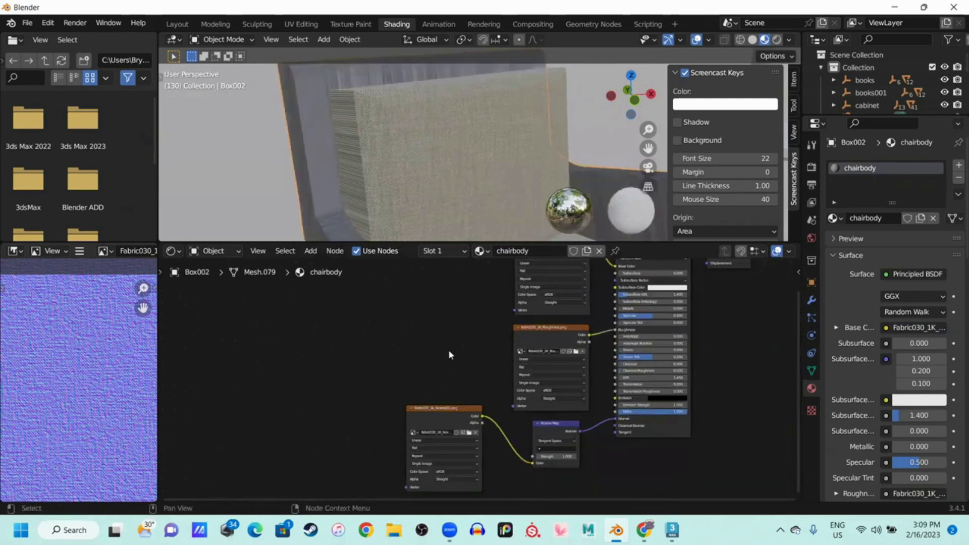
Add a Texture Coordinate node well to the left of the image textures
{"action": "middle_click_drag", "start_coordinate": [449, 349], "coordinate": [456, 363]}
{"action": "key", "text": "shift+a"}
{"action": "left_click", "coordinate": [440, 346]}
{"action": "type", "text": "t"}
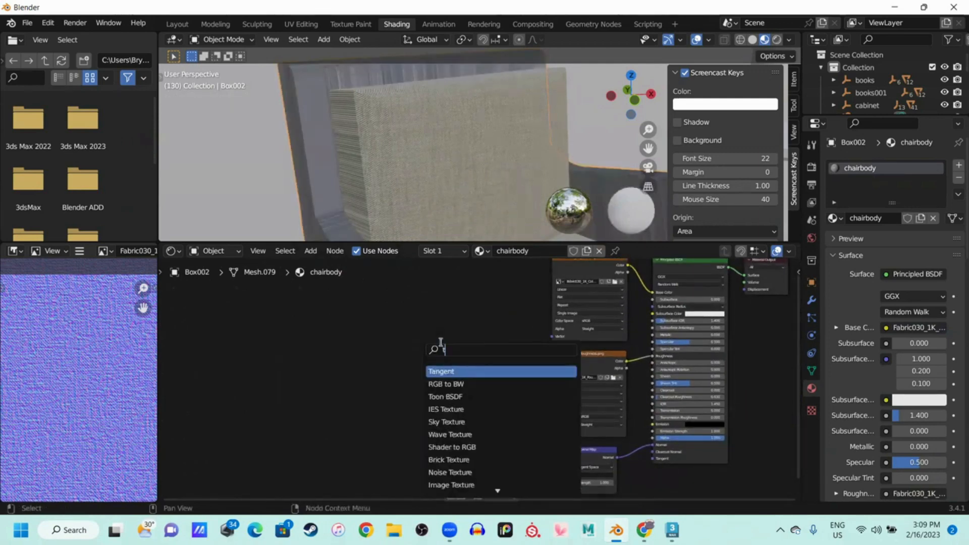
{"action": "type", "text": "ext"}
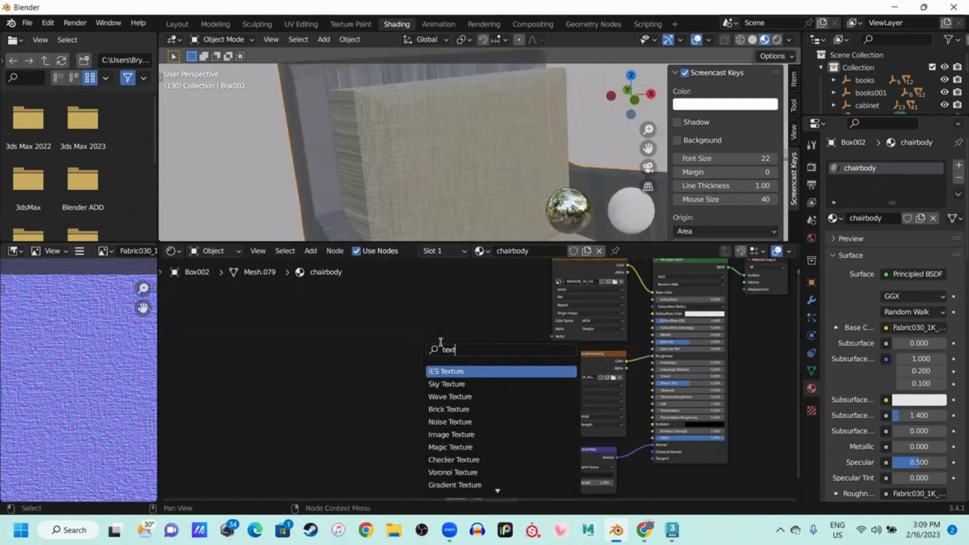
{"action": "type", "text": "ure coord"}
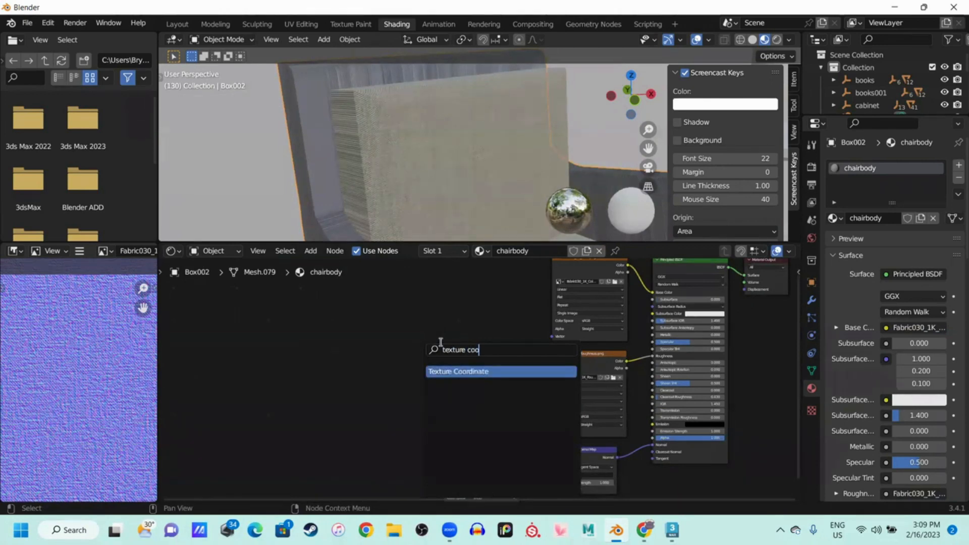
{"action": "key", "text": "Return"}
{"action": "left_click", "coordinate": [252, 291]}
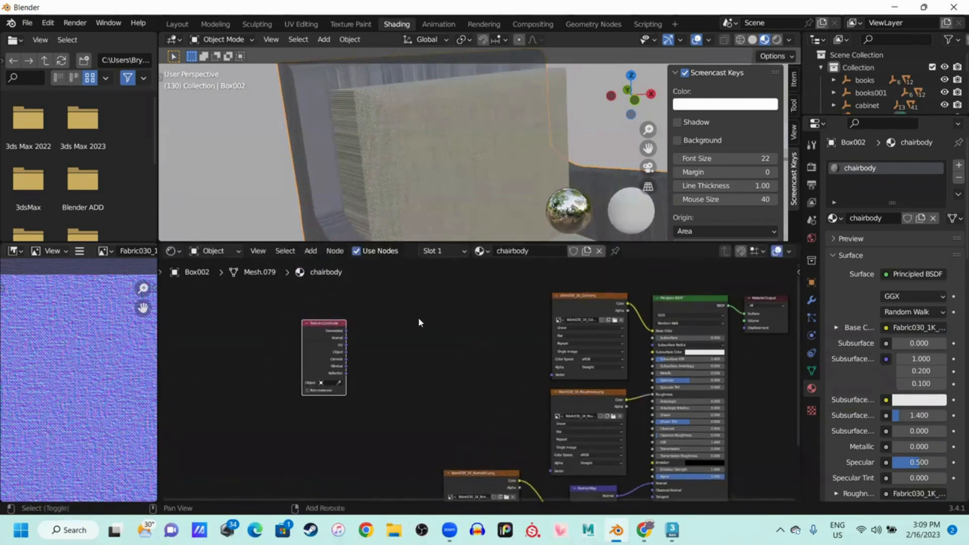
Add a Mapping node between the Texture Coordinate node and the image textures
{"action": "key", "text": "shift+a"}
{"action": "type", "text": "mapping"}
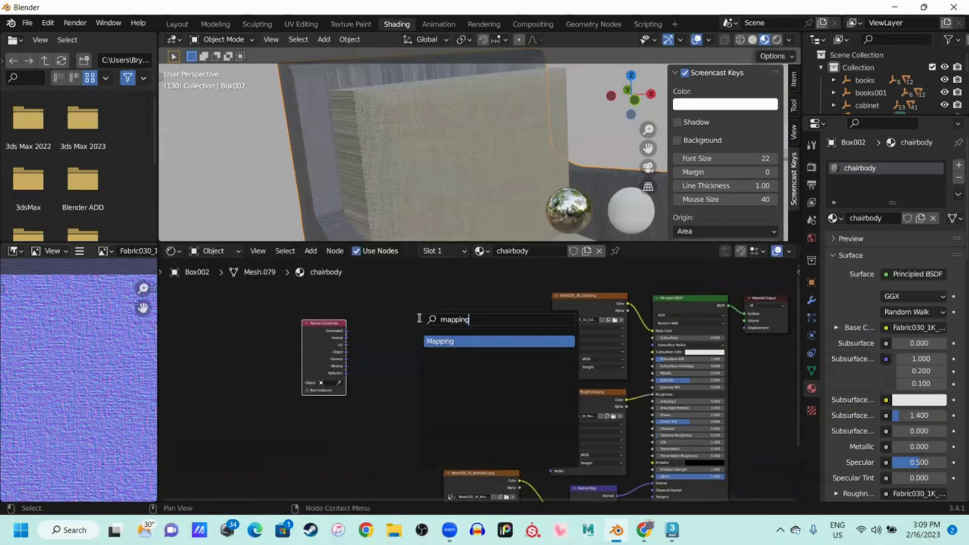
{"action": "key", "text": "Return"}
{"action": "left_click", "coordinate": [418, 318]}
{"action": "scroll", "coordinate": [387, 329], "scroll_direction": "up", "scroll_amount": 2}
{"action": "middle_click_drag", "start_coordinate": [344, 324], "coordinate": [392, 327]}
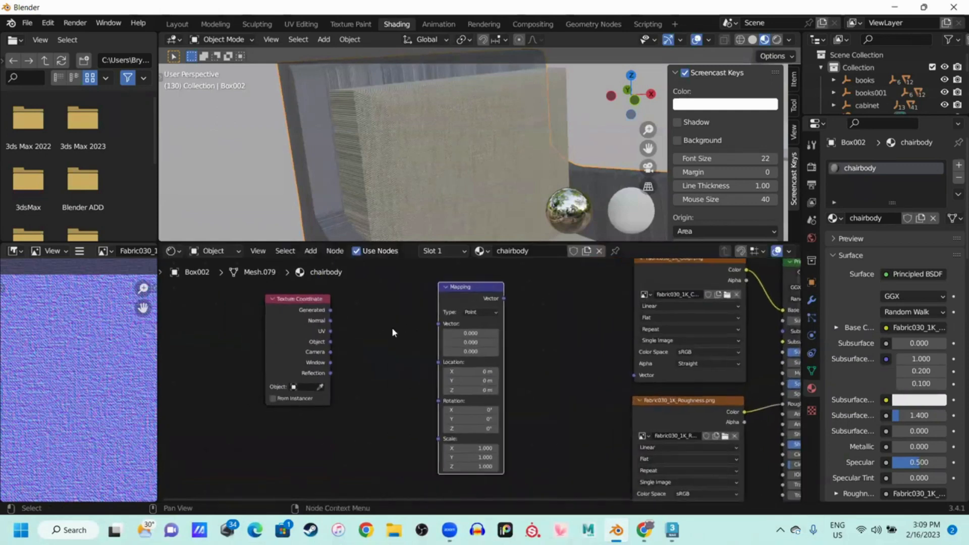
Connect the Mapping node's Vector output to the Vector inputs of the color, roughness and normal image textures
{"action": "left_click_drag", "start_coordinate": [504, 298], "coordinate": [636, 379]}
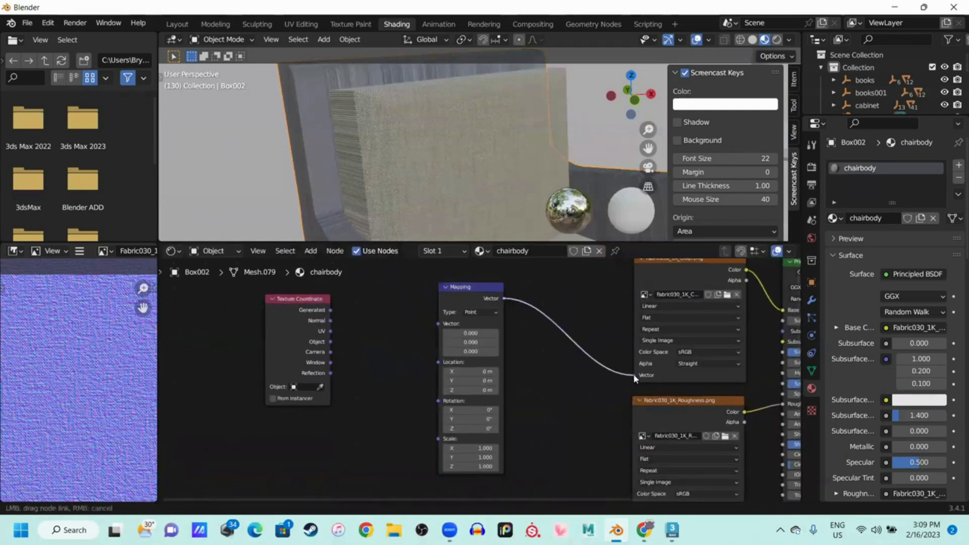
{"action": "left_click_drag", "start_coordinate": [506, 296], "coordinate": [631, 399]}
{"action": "middle_click_drag", "start_coordinate": [583, 378], "coordinate": [587, 490]}
{"action": "left_click_drag", "start_coordinate": [505, 296], "coordinate": [474, 449]}
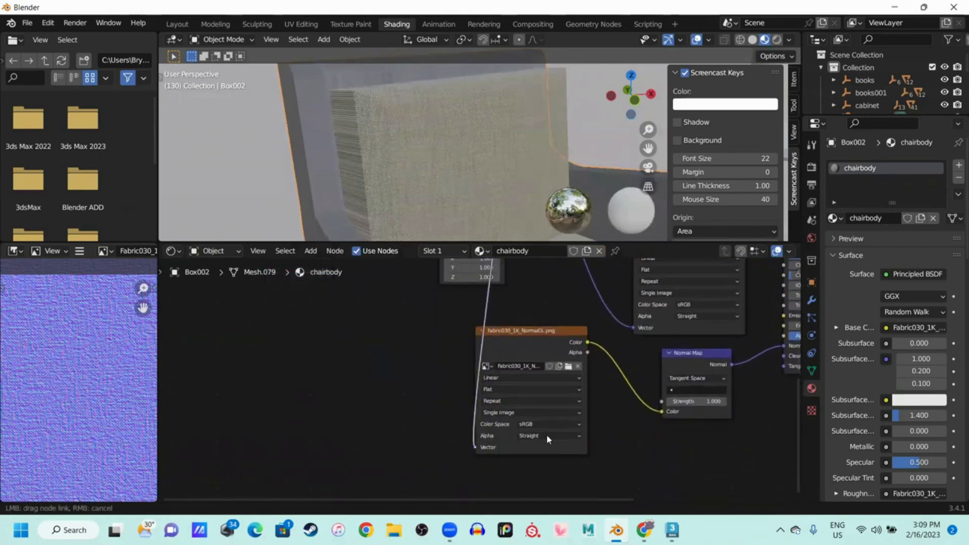
Change the color space of the Fabric030_1K_NormalGL image texture
{"action": "left_click", "coordinate": [565, 423]}
{"action": "left_click", "coordinate": [547, 363]}
{"action": "middle_click_drag", "start_coordinate": [570, 323], "coordinate": [410, 380]}
{"action": "scroll", "coordinate": [514, 371], "scroll_direction": "up", "scroll_amount": 4}
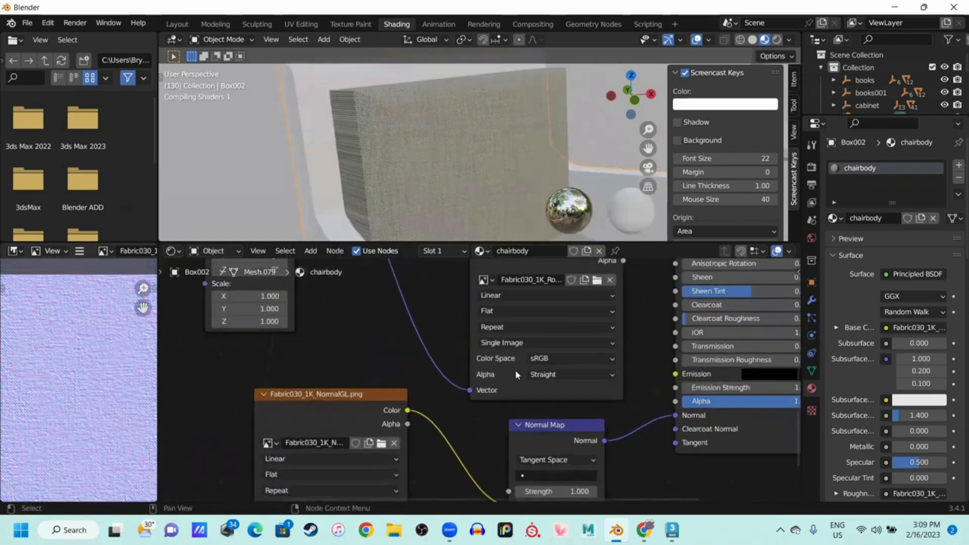
Set the color space of the Fabric030_1K_Roughness image texture to Non-Color
{"action": "left_click", "coordinate": [552, 357]}
{"action": "left_click", "coordinate": [561, 359]}
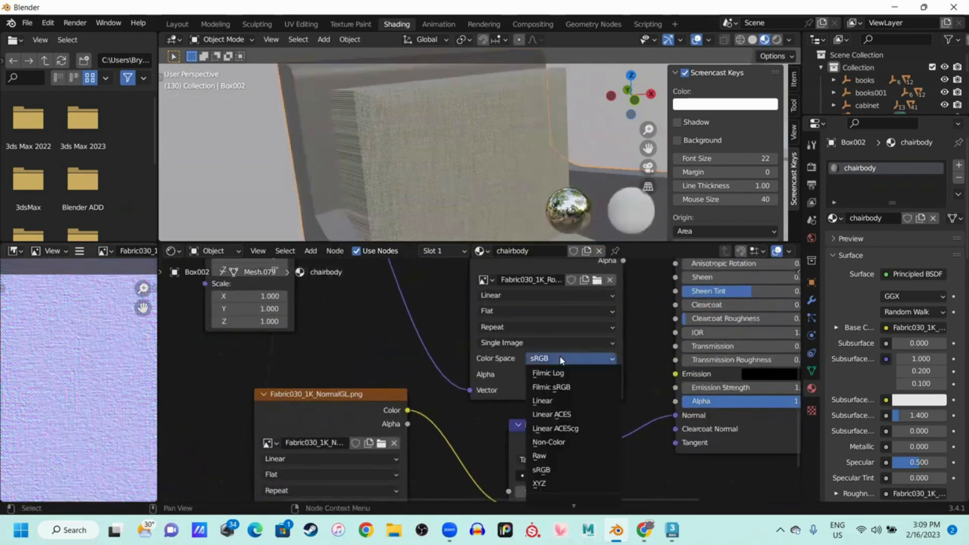
{"action": "left_click", "coordinate": [567, 442]}
Try the Texture Coordinate node's Generated output as the Mapping node's Vector input and inspect the fabric on the chair body
{"action": "middle_click_drag", "start_coordinate": [309, 349], "coordinate": [531, 442]}
{"action": "middle_click_drag", "start_coordinate": [311, 197], "coordinate": [335, 186]}
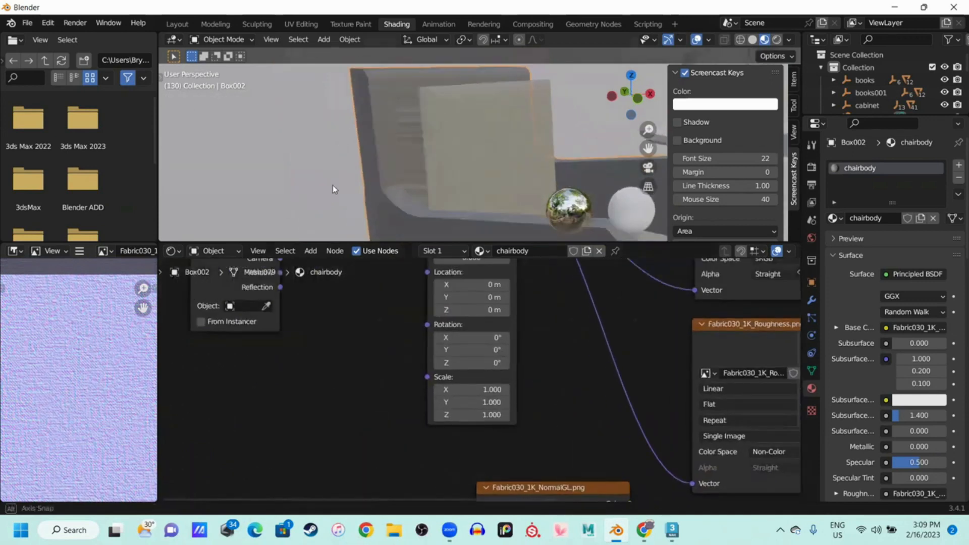
{"action": "middle_click_drag", "start_coordinate": [413, 316], "coordinate": [487, 438]}
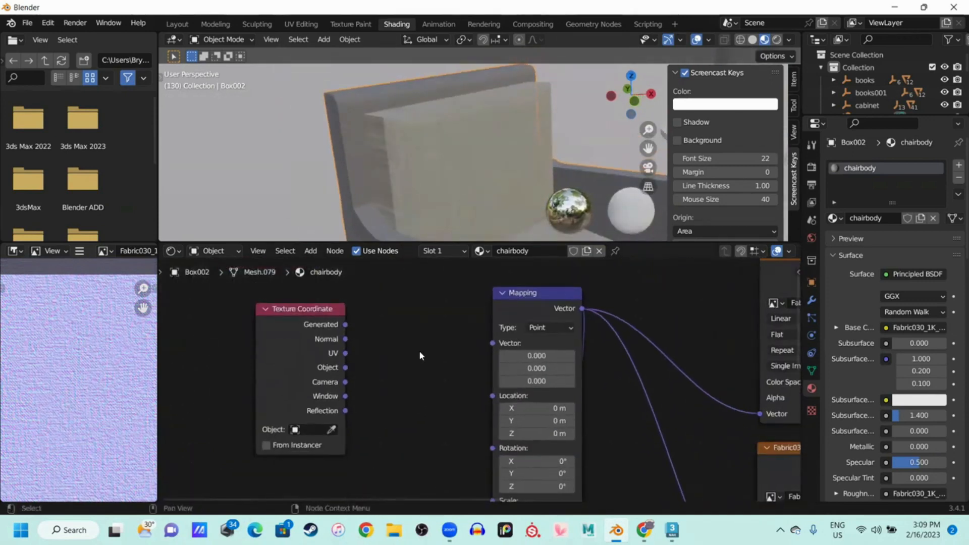
{"action": "left_click_drag", "start_coordinate": [345, 324], "coordinate": [493, 344]}
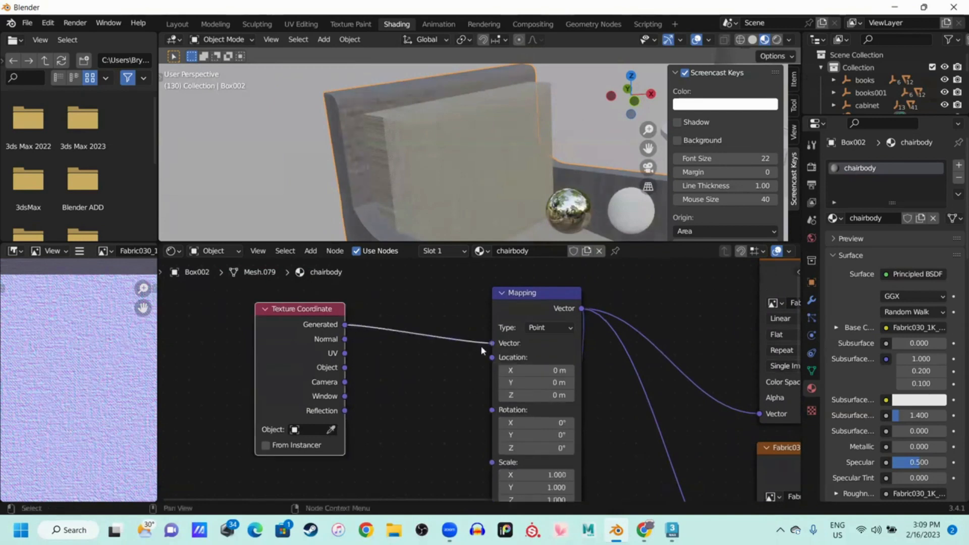
{"action": "middle_click_drag", "start_coordinate": [385, 202], "coordinate": [382, 224]}
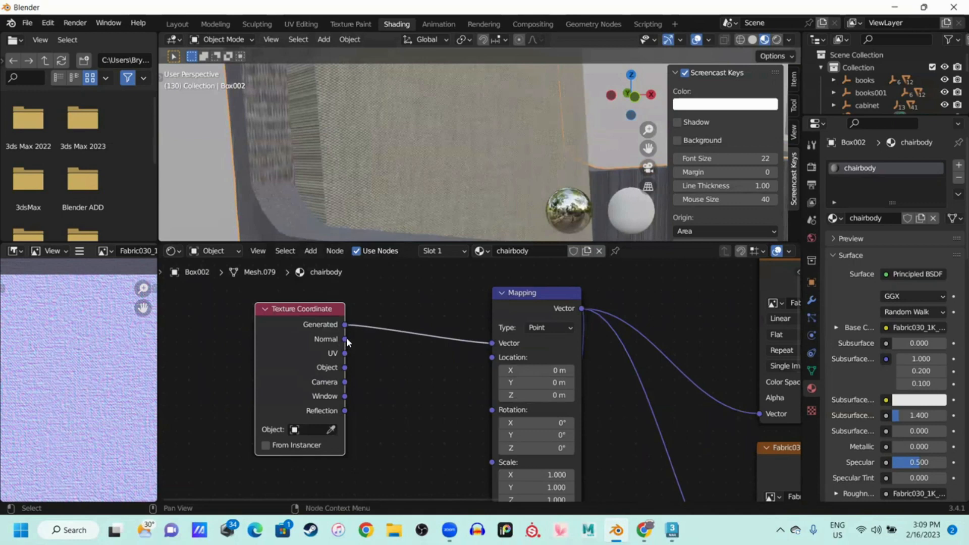
Try the UV, Normal, Object, Camera and Reflection coordinate outputs in turn as the Mapping node's Vector input, comparing the chair body's fabric
{"action": "left_click_drag", "start_coordinate": [345, 341], "coordinate": [492, 346]}
{"action": "key", "text": "Escape"}
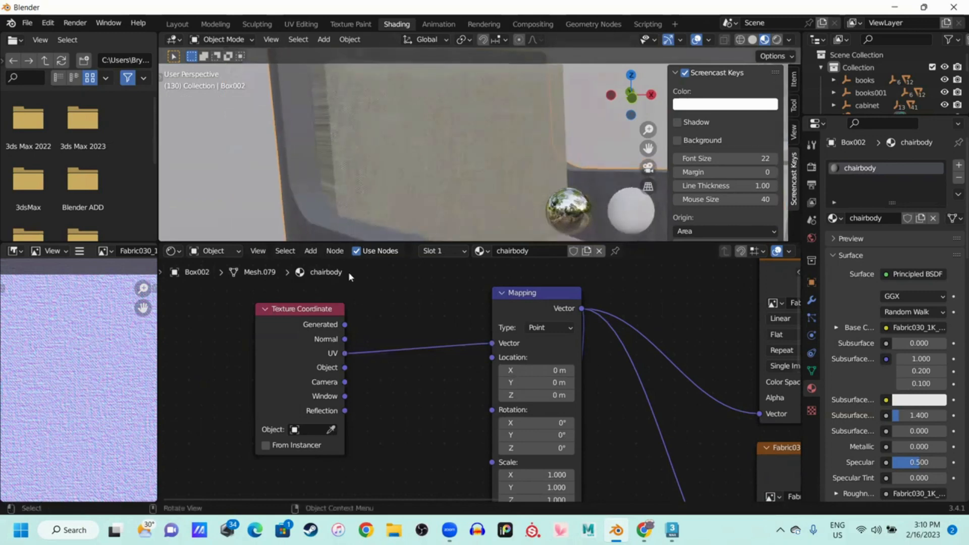
{"action": "left_click_drag", "start_coordinate": [345, 340], "coordinate": [488, 344]}
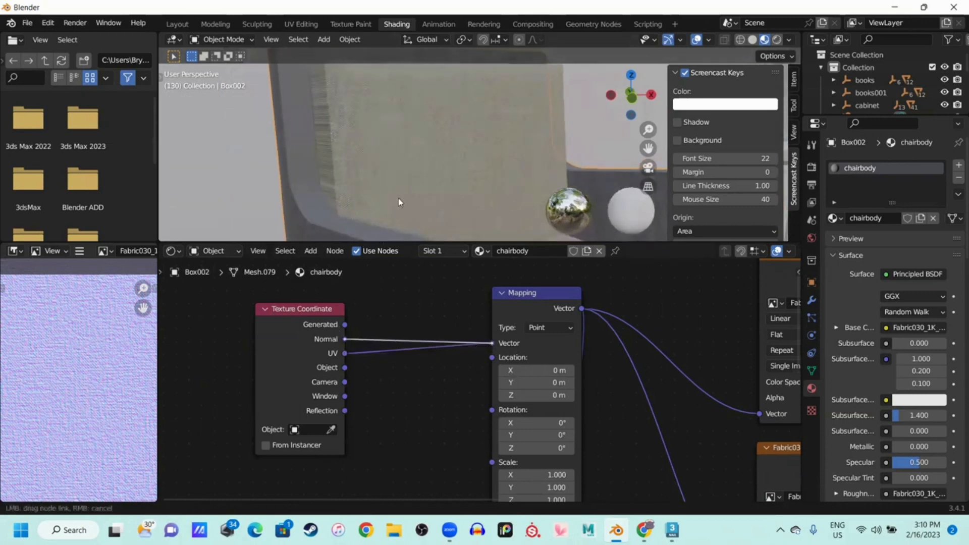
{"action": "middle_click_drag", "start_coordinate": [426, 196], "coordinate": [435, 175]}
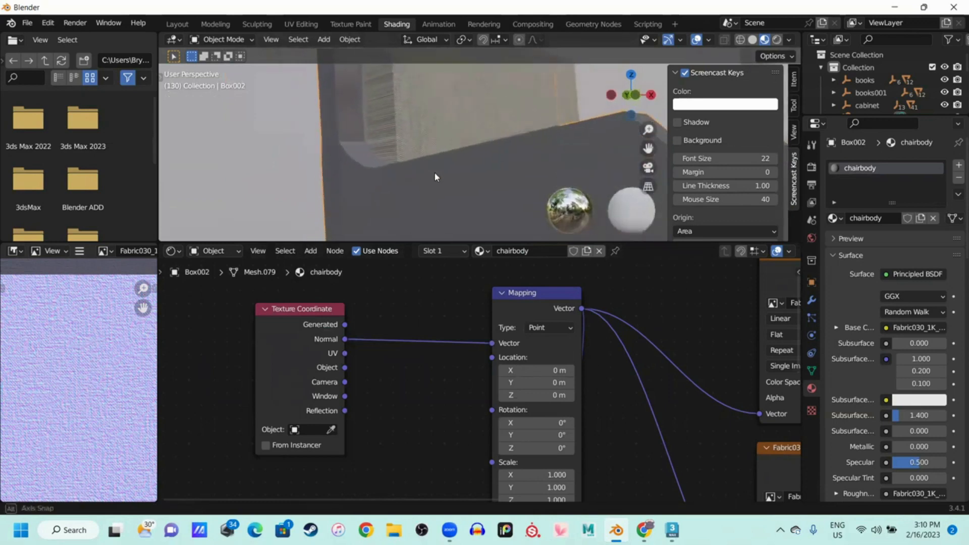
{"action": "mouse_move", "coordinate": [346, 356]}
{"action": "left_mouse_down"}
{"action": "mouse_move", "coordinate": [434, 360]}
{"action": "mouse_move", "coordinate": [487, 344]}
{"action": "left_mouse_up"}
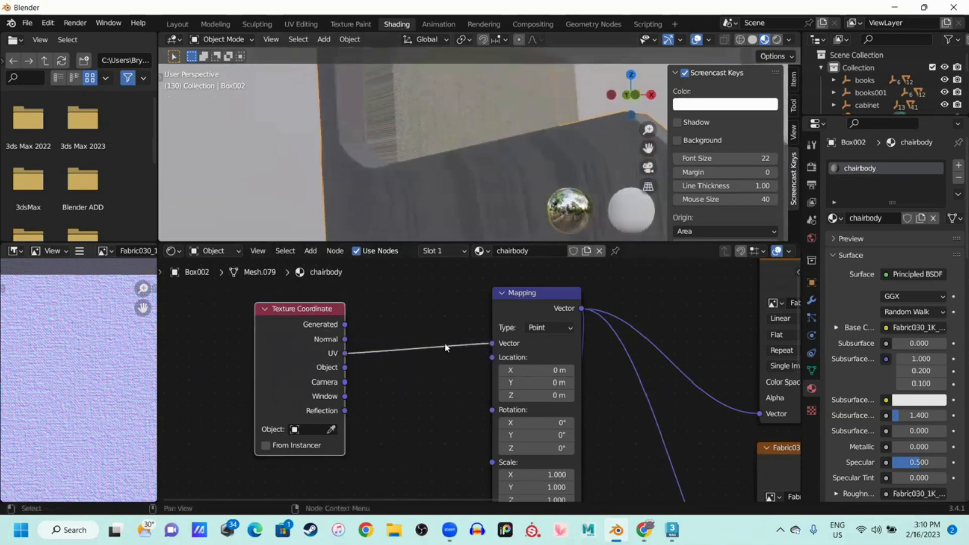
{"action": "left_click_drag", "start_coordinate": [346, 368], "coordinate": [498, 345]}
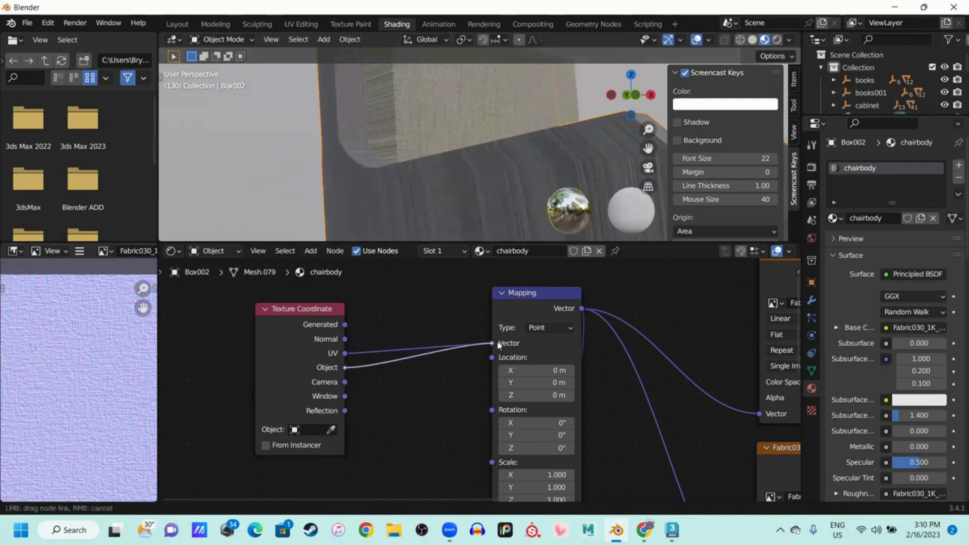
{"action": "left_click_drag", "start_coordinate": [345, 379], "coordinate": [492, 344]}
{"action": "left_click_drag", "start_coordinate": [345, 411], "coordinate": [492, 343]}
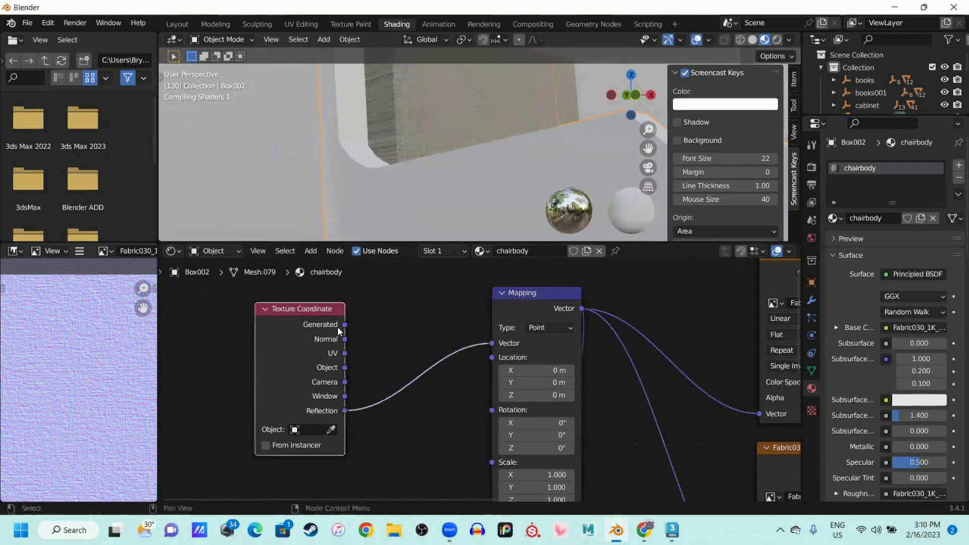
{"action": "middle_click_drag", "start_coordinate": [424, 182], "coordinate": [426, 153]}
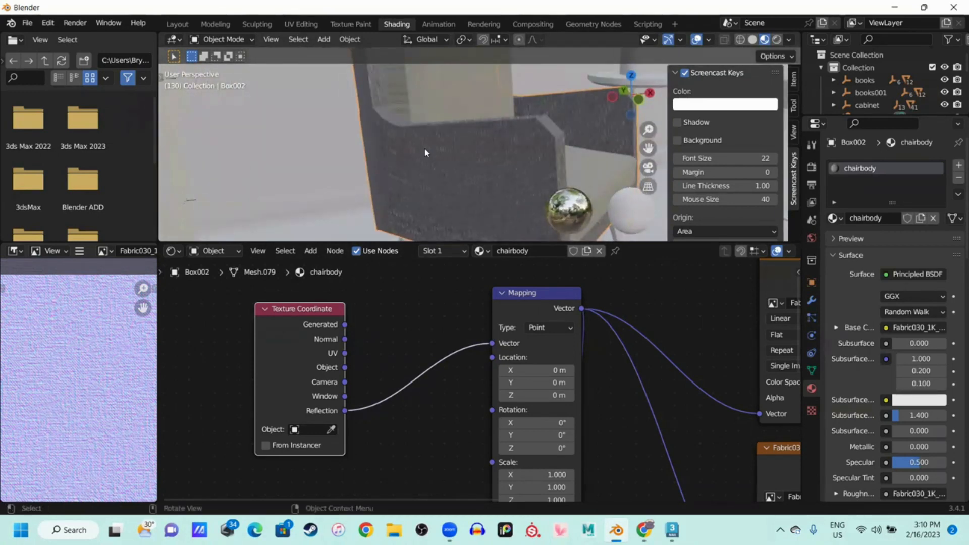
View the chair through the camera and connect the Texture Coordinate node's UV output to the Mapping node's Vector input
{"action": "key", "text": "KP_0"}
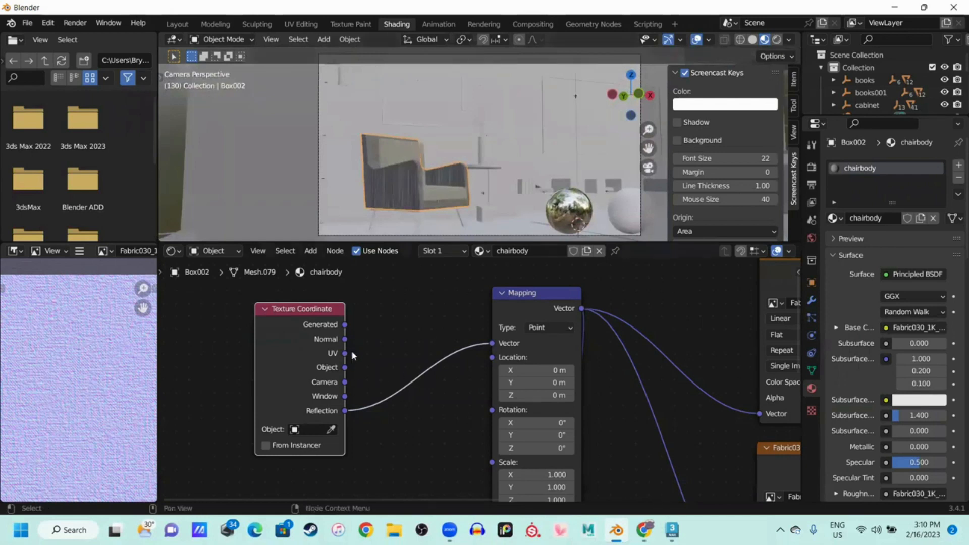
{"action": "left_click_drag", "start_coordinate": [345, 354], "coordinate": [494, 344]}
{"action": "left_click_drag", "start_coordinate": [286, 321], "coordinate": [289, 319]}
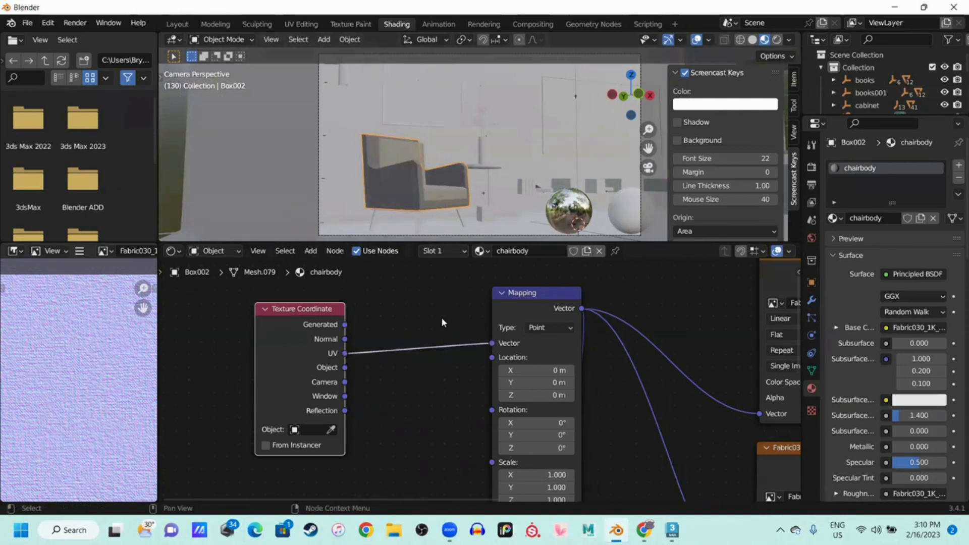
Review the scene's render settings and its output settings
{"action": "left_click", "coordinate": [812, 168]}
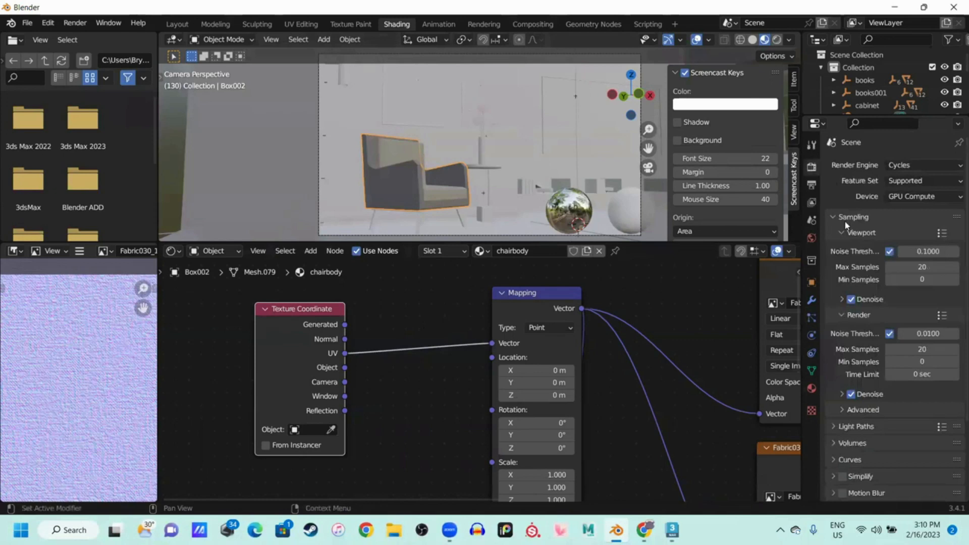
{"action": "left_click", "coordinate": [811, 185]}
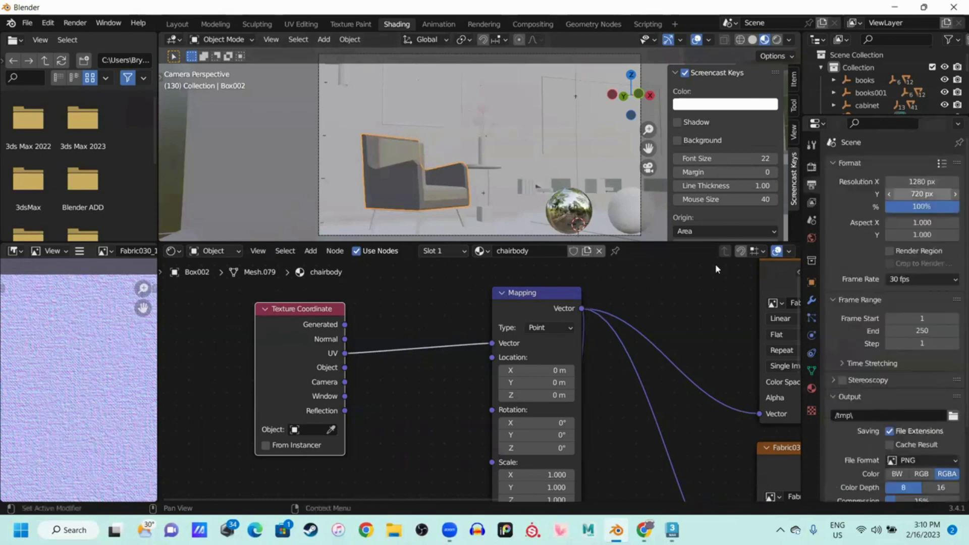
Move the Mapping node closer to the Texture Coordinate node in the chairbody node tree
{"action": "scroll", "coordinate": [637, 329], "scroll_direction": "down", "scroll_amount": 4}
{"action": "middle_click_drag", "start_coordinate": [604, 390], "coordinate": [507, 324]}
{"action": "scroll", "coordinate": [501, 346], "scroll_direction": "down", "scroll_amount": 1}
{"action": "middle_click_drag", "start_coordinate": [504, 371], "coordinate": [415, 431]}
{"action": "scroll", "coordinate": [375, 397], "scroll_direction": "up", "scroll_amount": 1}
{"action": "left_click_drag", "start_coordinate": [294, 331], "coordinate": [254, 356]}
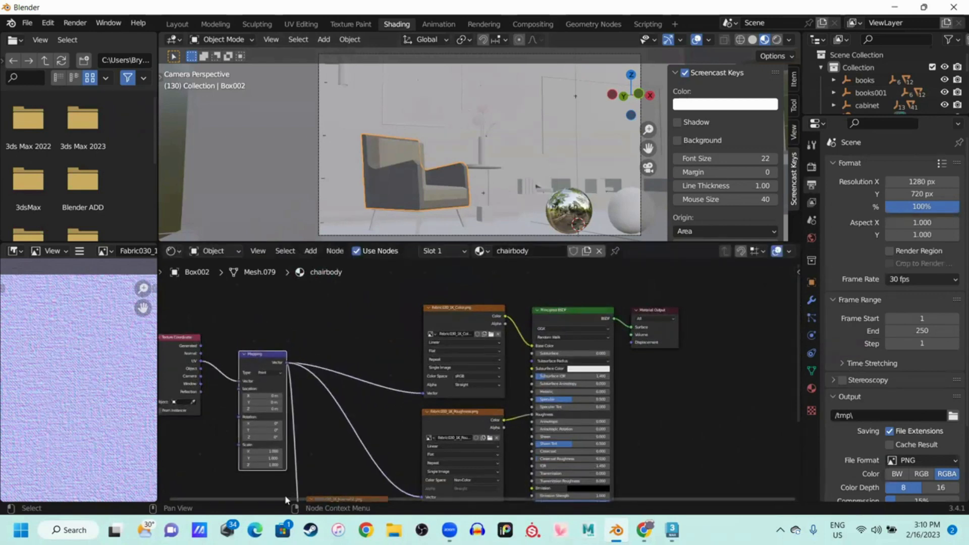
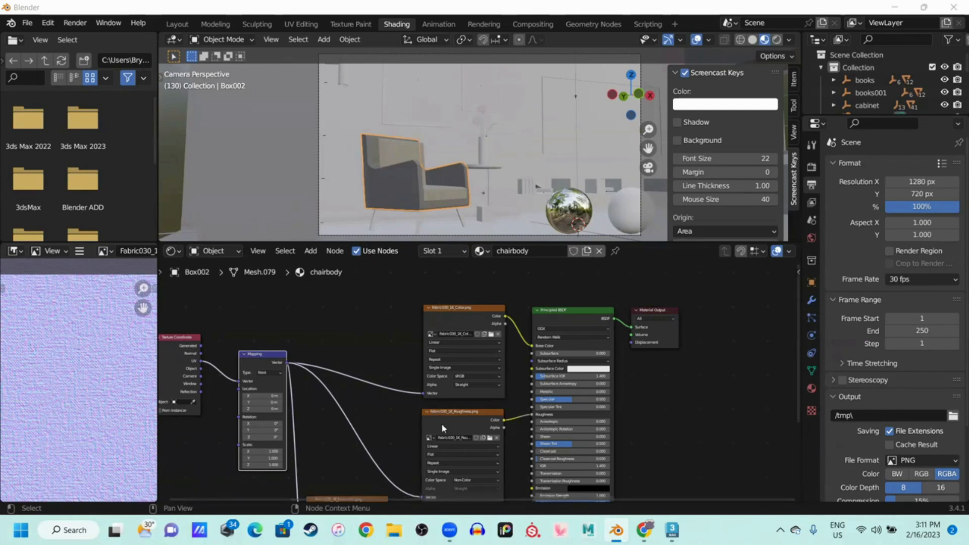
Select one of the pink flower's petal planes to show the nodes of its petals material
{"action": "scroll", "coordinate": [473, 170], "scroll_direction": "up", "scroll_amount": 2}
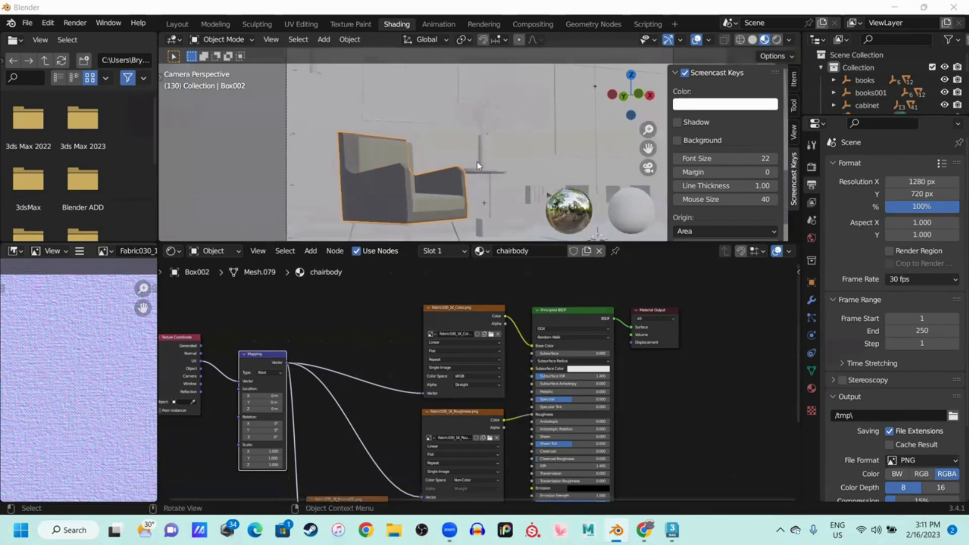
{"action": "scroll", "coordinate": [477, 161], "scroll_direction": "up", "scroll_amount": 5}
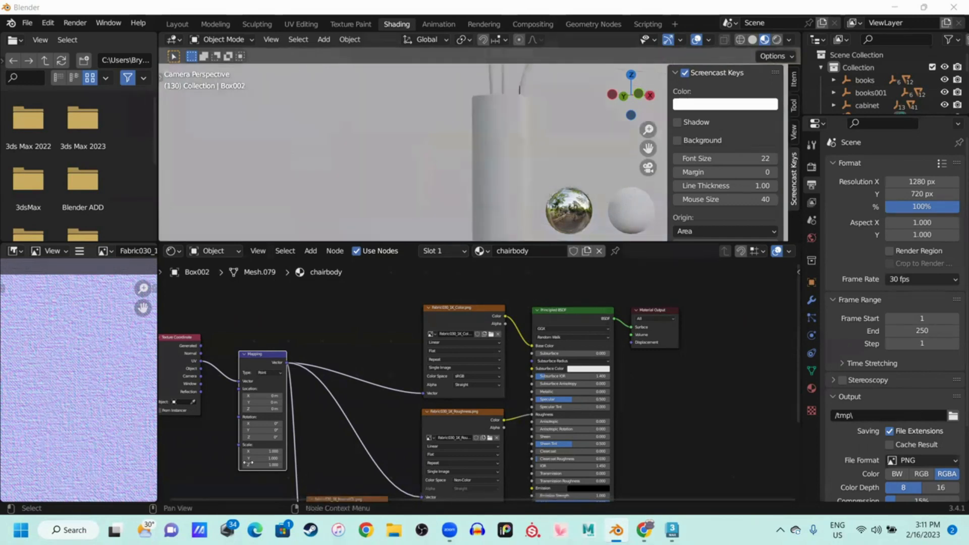
{"action": "middle_click_drag", "start_coordinate": [510, 177], "coordinate": [492, 114]}
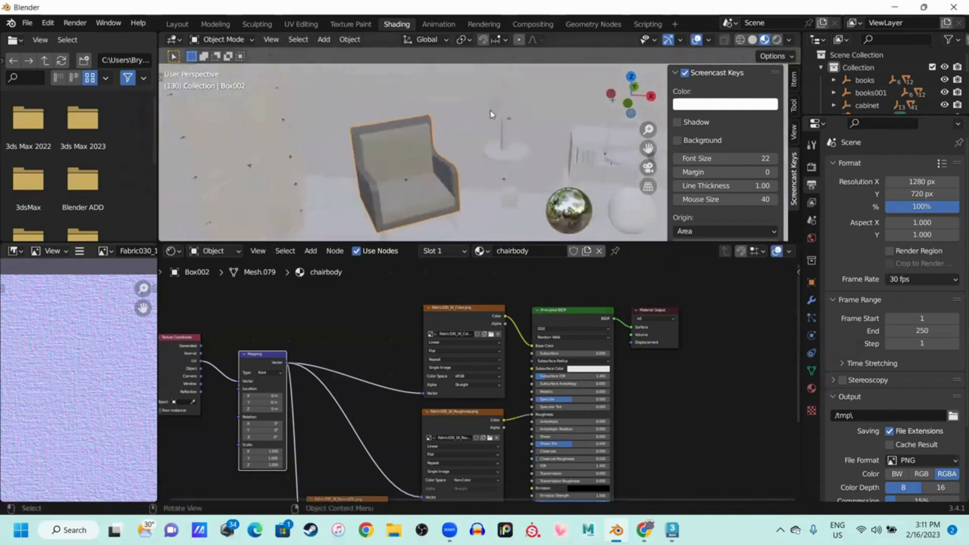
{"action": "scroll", "coordinate": [490, 112], "scroll_direction": "up", "scroll_amount": 5}
{"action": "scroll", "coordinate": [513, 133], "scroll_direction": "up", "scroll_amount": 2}
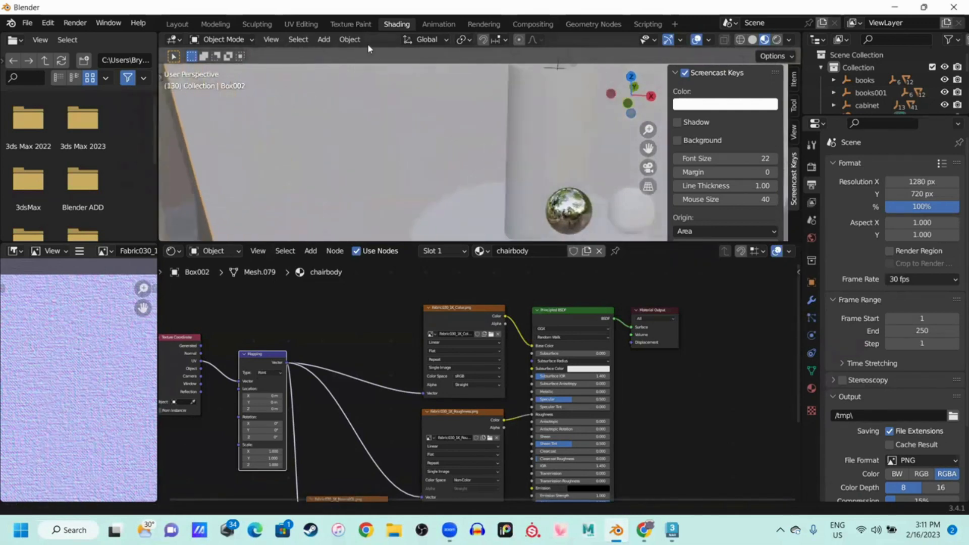
{"action": "middle_click_drag", "start_coordinate": [525, 125], "coordinate": [459, 106]}
{"action": "left_click", "coordinate": [461, 100]}
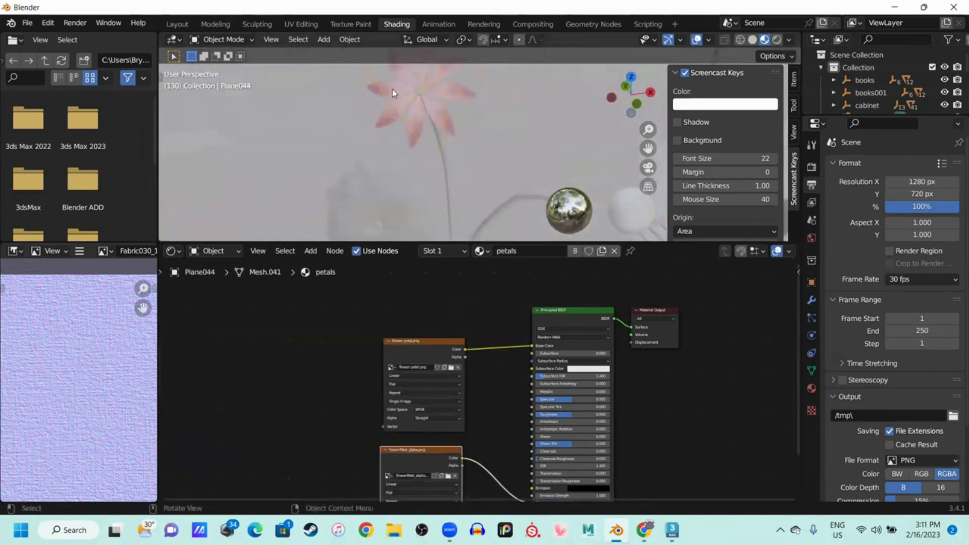
{"action": "scroll", "coordinate": [439, 113], "scroll_direction": "up", "scroll_amount": 1}
{"action": "middle_click_drag", "start_coordinate": [429, 111], "coordinate": [446, 137], "text": "shift"}
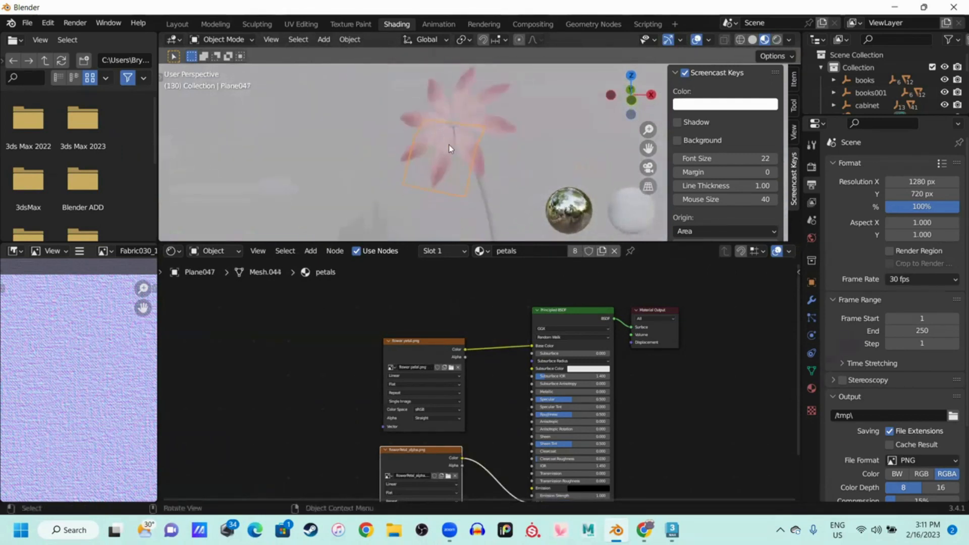
{"action": "left_click", "coordinate": [439, 159]}
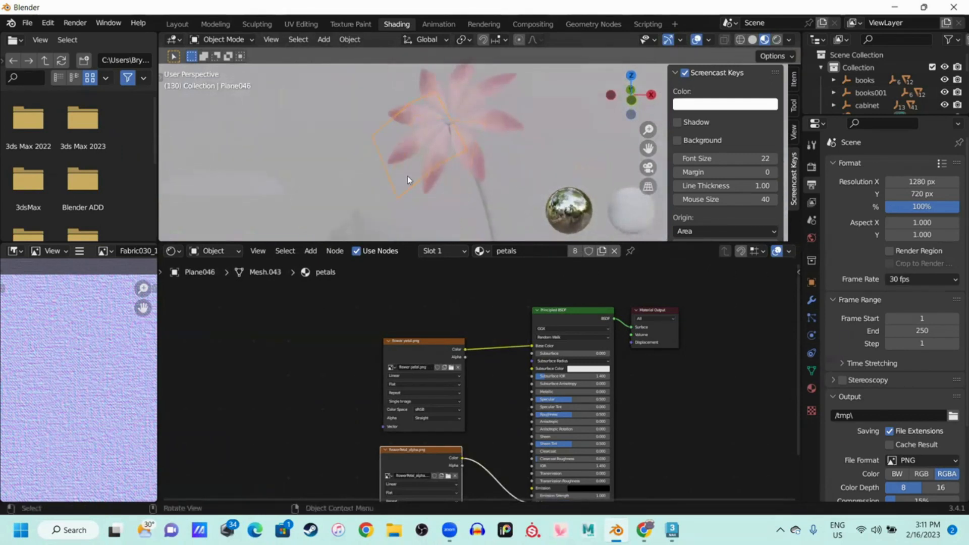
Compare the flower's petal planes in solid shading with their look in material preview
{"action": "scroll", "coordinate": [407, 132], "scroll_direction": "up", "scroll_amount": 3}
{"action": "middle_click_drag", "start_coordinate": [410, 139], "coordinate": [398, 145]}
{"action": "key", "text": "z"}
{"action": "left_click", "coordinate": [474, 146]}
{"action": "scroll", "coordinate": [359, 150], "scroll_direction": "down", "scroll_amount": 4}
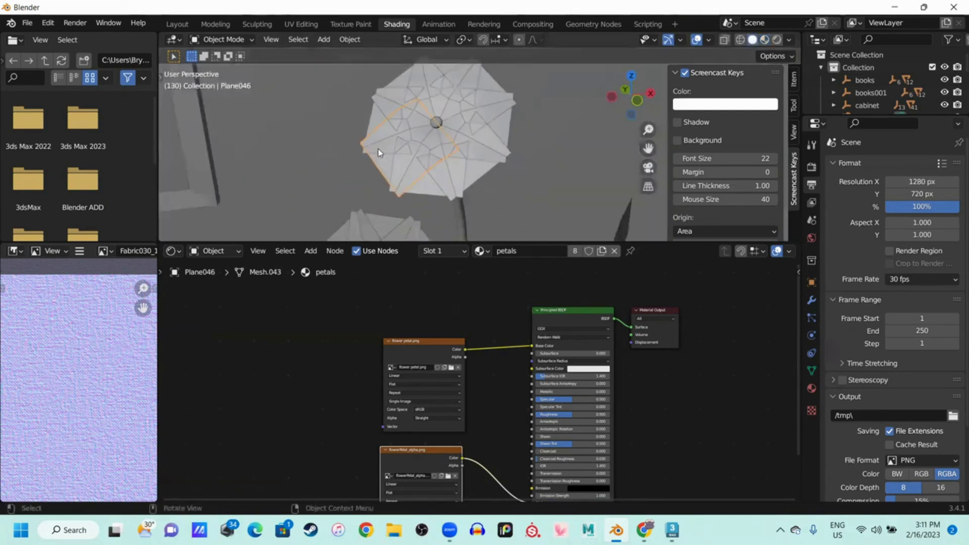
{"action": "key", "text": "z"}
{"action": "left_click", "coordinate": [415, 217]}
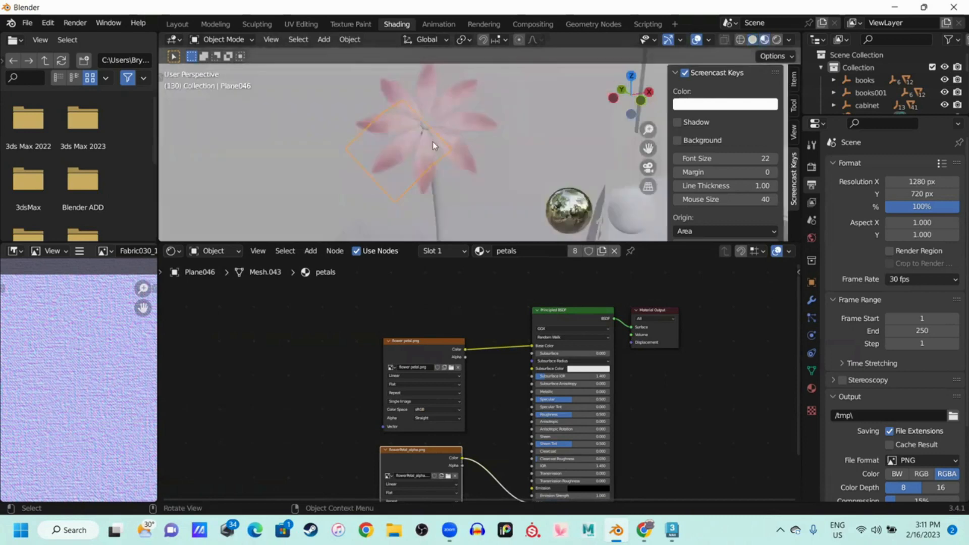
Enlarge the 3D viewport over the shader editor, keeping the flower and the petals material's nodes in view
{"action": "scroll", "coordinate": [430, 146], "scroll_direction": "up", "scroll_amount": 3}
{"action": "mouse_move", "coordinate": [415, 150]}
{"action": "middle_mouse_down"}
{"action": "mouse_move", "coordinate": [492, 119]}
{"action": "mouse_move", "coordinate": [607, 138]}
{"action": "mouse_move", "coordinate": [570, 132]}
{"action": "mouse_move", "coordinate": [381, 173]}
{"action": "mouse_move", "coordinate": [471, 231]}
{"action": "middle_mouse_up"}
{"action": "left_click_drag", "start_coordinate": [642, 241], "coordinate": [648, 309]}
{"action": "scroll", "coordinate": [353, 412], "scroll_direction": "down", "scroll_amount": 3}
{"action": "middle_click_drag", "start_coordinate": [353, 415], "coordinate": [374, 400]}
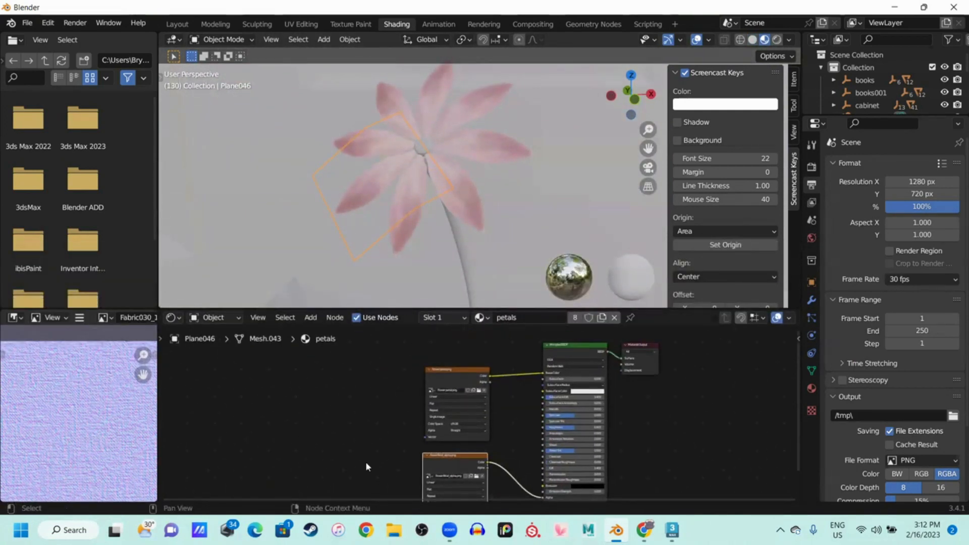
Switch to File Explorer and open the textures folder inside Interior Render Sample on the Desktop
{"action": "left_click", "coordinate": [287, 525]}
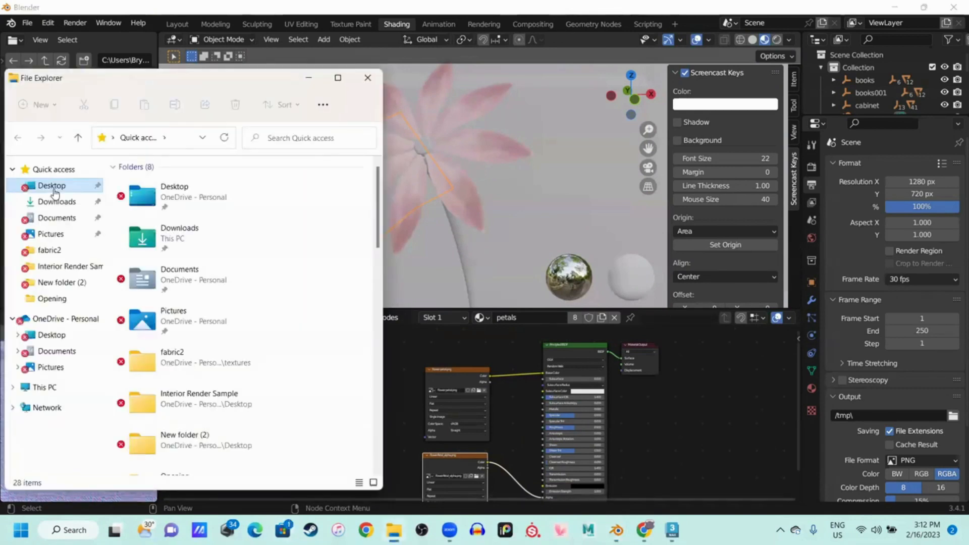
{"action": "left_click", "coordinate": [50, 188]}
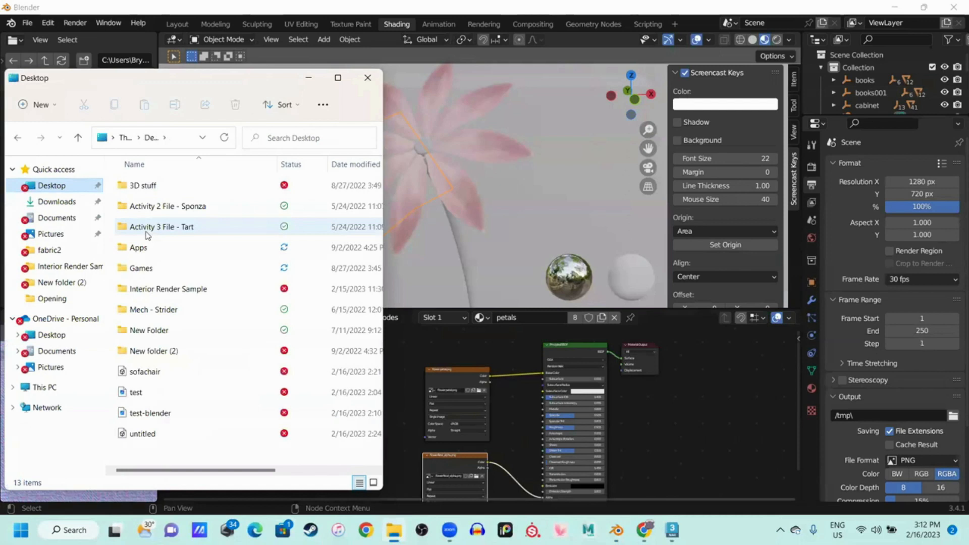
{"action": "double_click", "coordinate": [183, 288]}
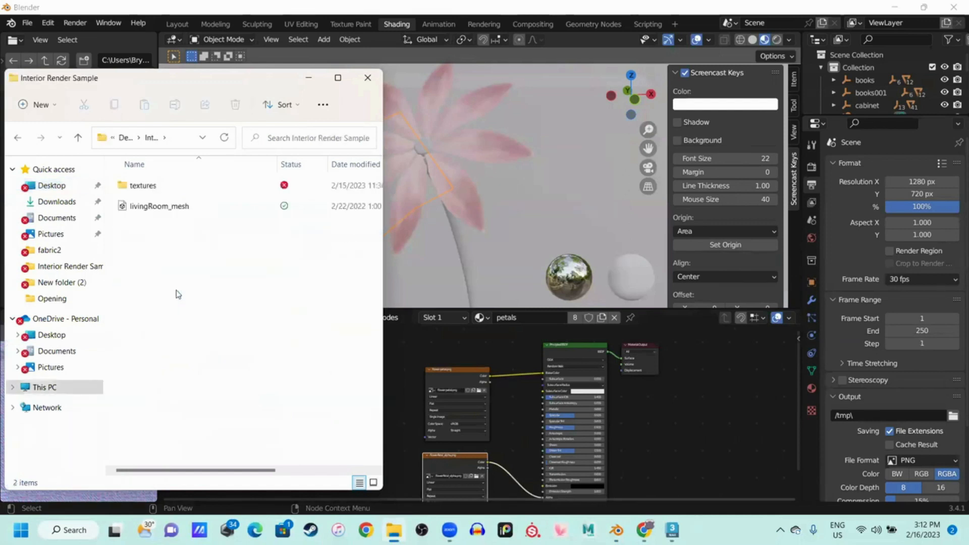
{"action": "double_click", "coordinate": [172, 185]}
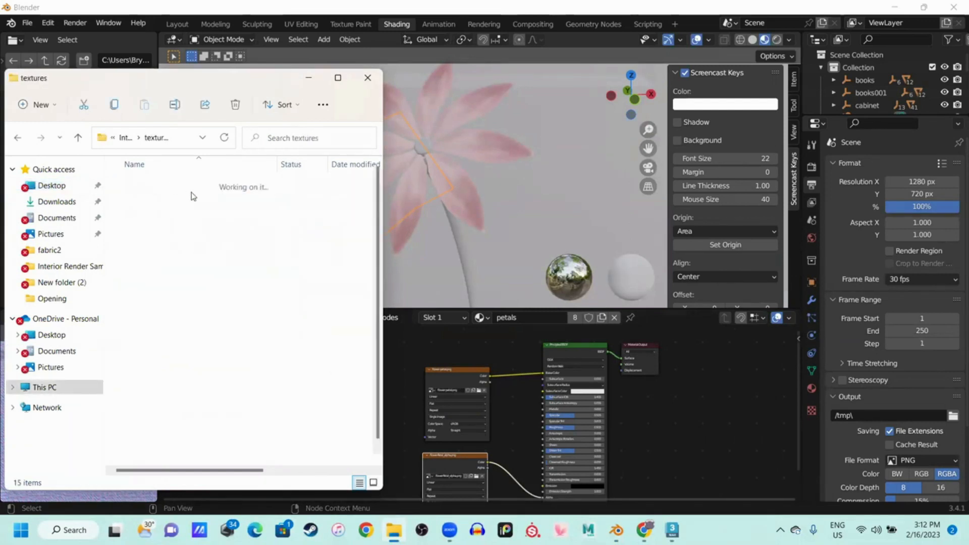
{"action": "scroll", "coordinate": [183, 318], "scroll_direction": "down", "scroll_amount": 1}
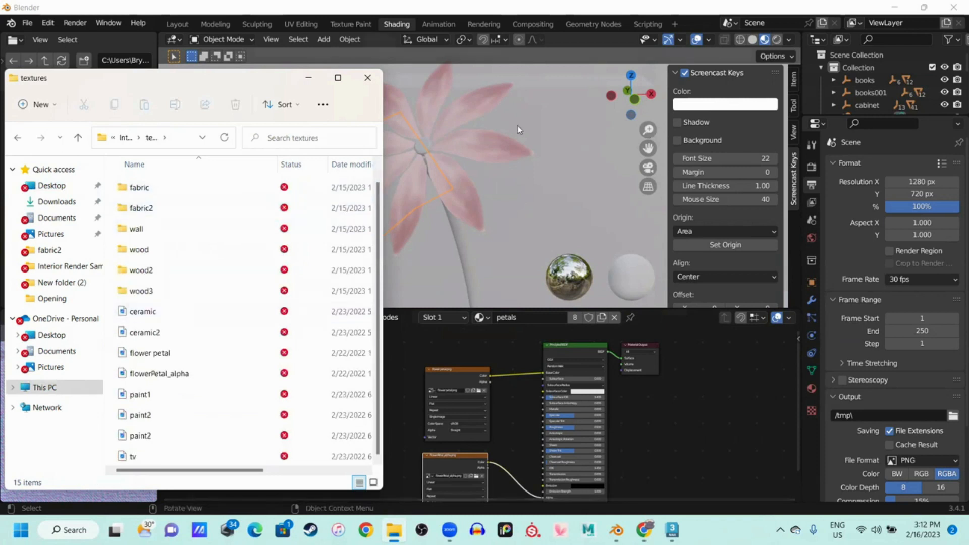
View the flower petal image from the textures folder up close and close the image viewer
{"action": "left_click", "coordinate": [202, 353]}
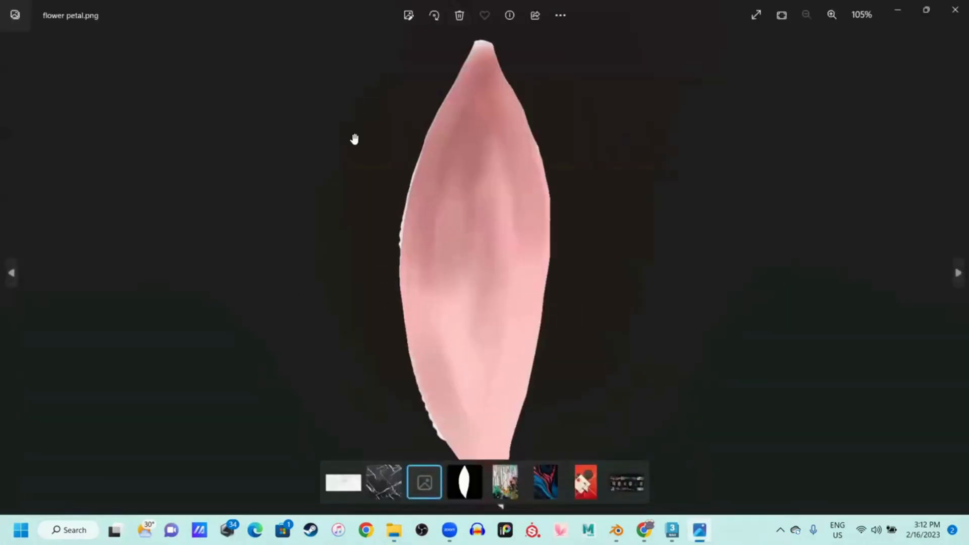
{"action": "scroll", "coordinate": [355, 139], "scroll_direction": "up", "scroll_amount": 4}
{"action": "scroll", "coordinate": [394, 213], "scroll_direction": "down", "scroll_amount": 5}
{"action": "left_click", "coordinate": [956, 10]}
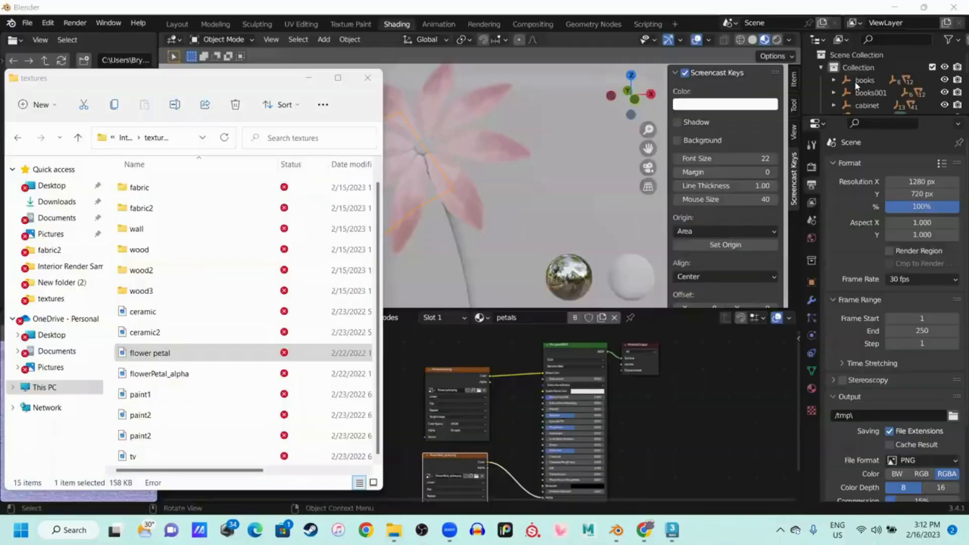
Return to Blender and disconnect the flowerPetal_alpha.png texture from the Principled BSDF's Alpha input, viewing the petal planes from different angles
{"action": "middle_click_drag", "start_coordinate": [524, 340], "coordinate": [530, 326]}
{"action": "middle_click_drag", "start_coordinate": [556, 458], "coordinate": [586, 407]}
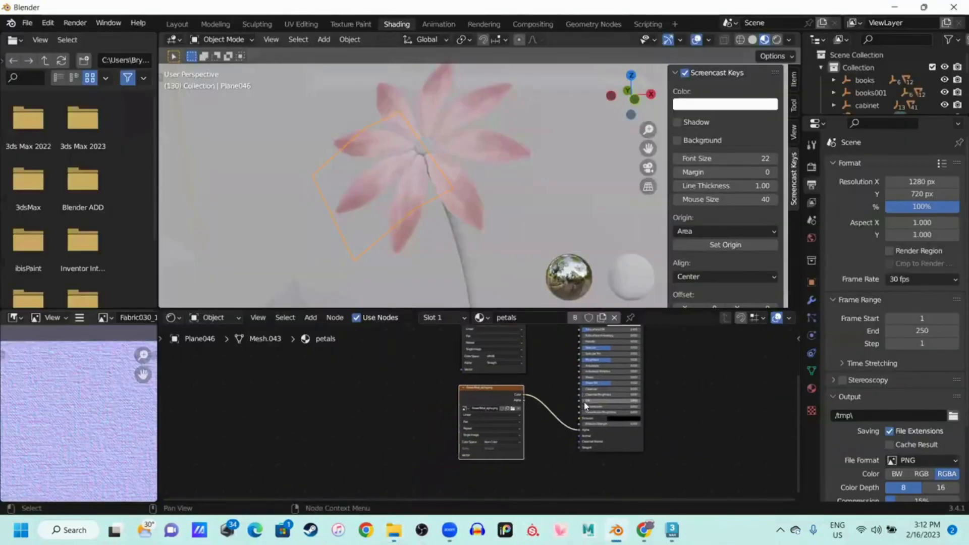
{"action": "scroll", "coordinate": [586, 405], "scroll_direction": "up", "scroll_amount": 3}
{"action": "left_click_drag", "start_coordinate": [682, 447], "coordinate": [581, 353]}
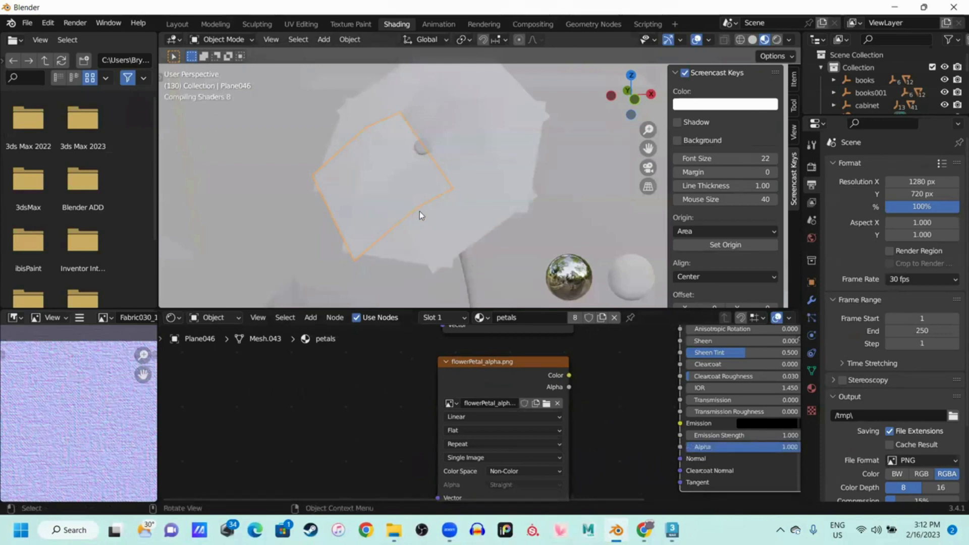
{"action": "middle_click_drag", "start_coordinate": [417, 214], "coordinate": [457, 214]}
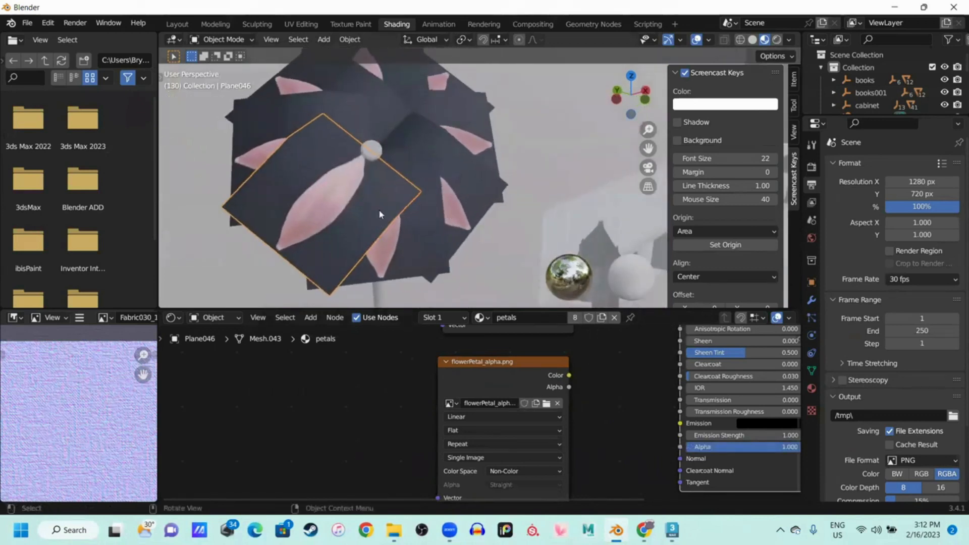
{"action": "middle_click_drag", "start_coordinate": [387, 222], "coordinate": [414, 217]}
Connect the flowerPetal_alpha.png node's Color output to the Principled BSDF's Alpha input
{"action": "mouse_move", "coordinate": [499, 362]}
{"action": "left_mouse_down"}
{"action": "mouse_move", "coordinate": [517, 360]}
{"action": "mouse_move", "coordinate": [494, 371]}
{"action": "left_mouse_up"}
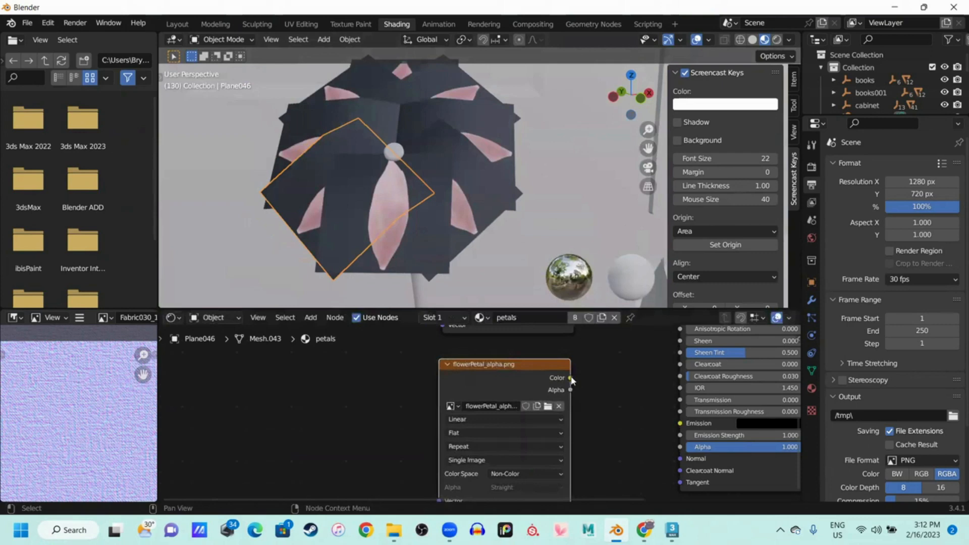
{"action": "left_click_drag", "start_coordinate": [572, 378], "coordinate": [680, 448]}
{"action": "mouse_move", "coordinate": [362, 173]}
{"action": "middle_mouse_down"}
{"action": "mouse_move", "coordinate": [444, 175]}
{"action": "mouse_move", "coordinate": [477, 156]}
{"action": "mouse_move", "coordinate": [353, 174]}
{"action": "middle_mouse_up"}
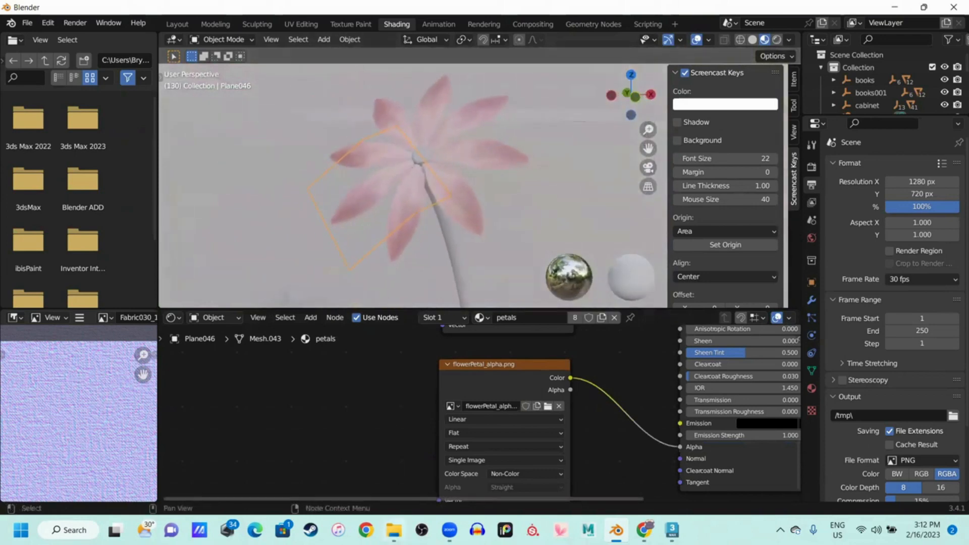
Switch to File Explorer, view the flowerPetal_alpha image, and close both the viewer and the textures folder
{"action": "left_click", "coordinate": [394, 530]}
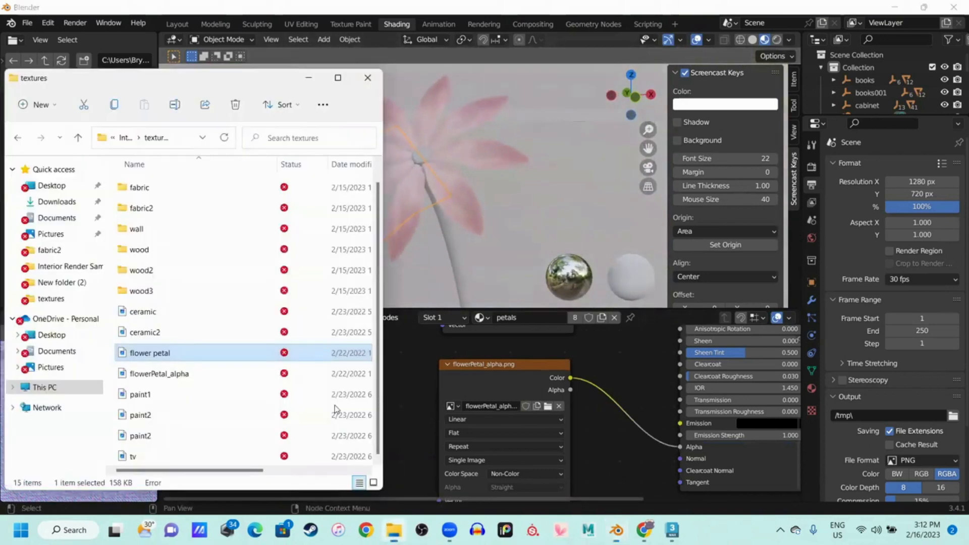
{"action": "double_click", "coordinate": [185, 376]}
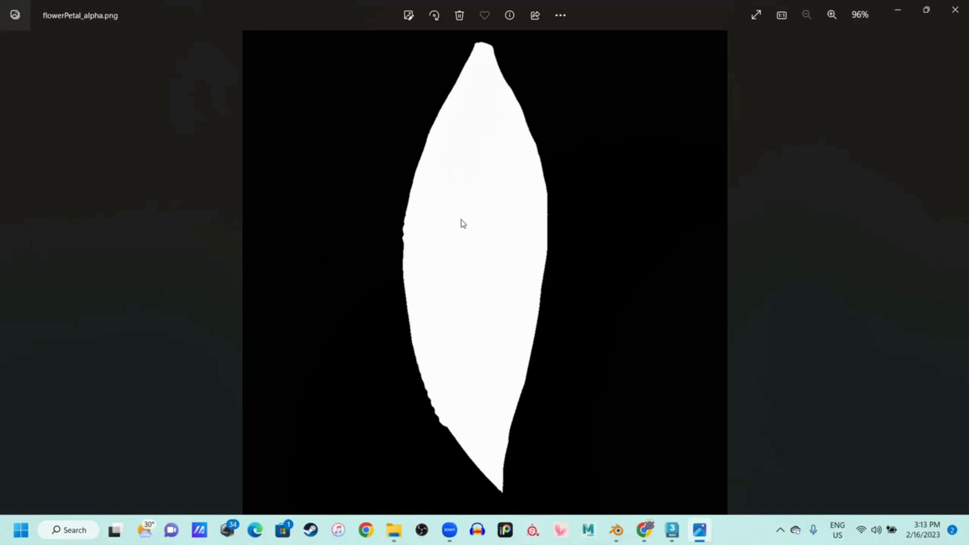
{"action": "left_click", "coordinate": [955, 7]}
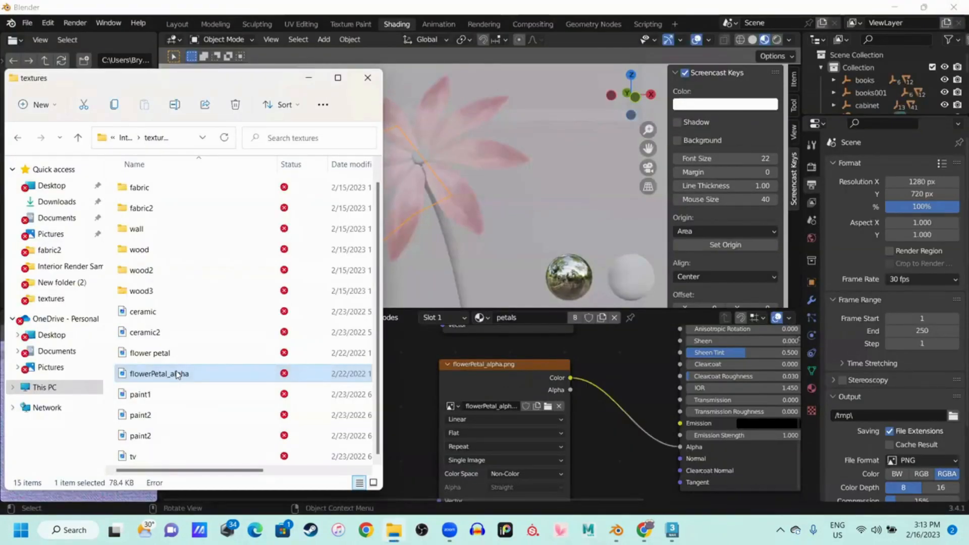
{"action": "left_click", "coordinate": [368, 77]}
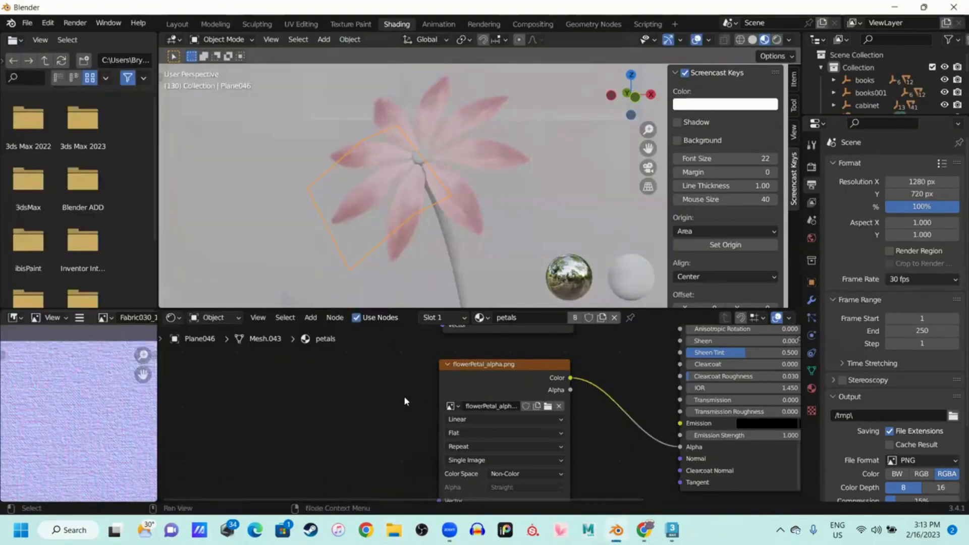
Select the flower petal.png texture node and inspect its link to the Base Color in the petals material
{"action": "middle_click_drag", "start_coordinate": [402, 397], "coordinate": [321, 389]}
{"action": "left_click", "coordinate": [444, 378]}
{"action": "middle_click_drag", "start_coordinate": [467, 372], "coordinate": [400, 409]}
{"action": "left_click_drag", "start_coordinate": [379, 404], "coordinate": [370, 396]}
{"action": "middle_click_drag", "start_coordinate": [408, 404], "coordinate": [398, 355]}
{"action": "left_click", "coordinate": [408, 376]}
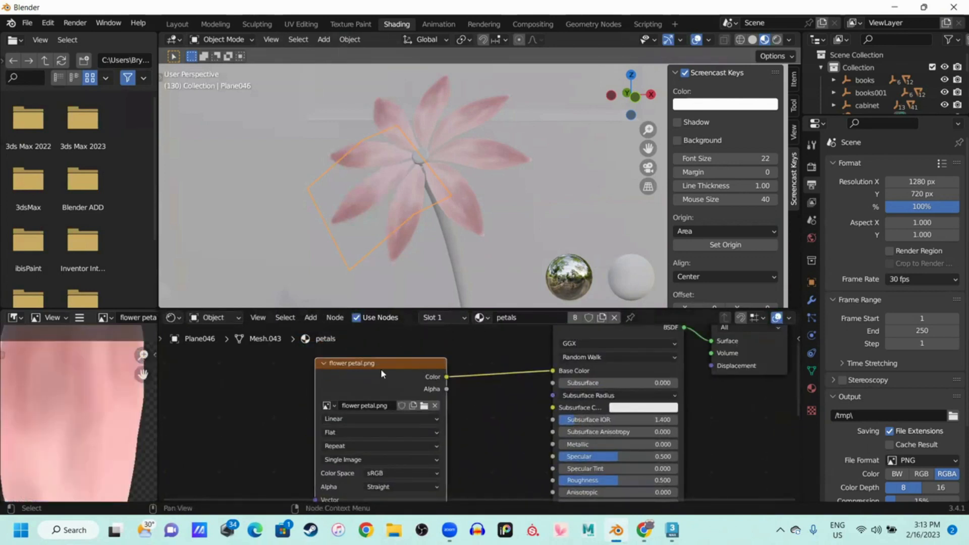
{"action": "left_click_drag", "start_coordinate": [368, 365], "coordinate": [376, 366]}
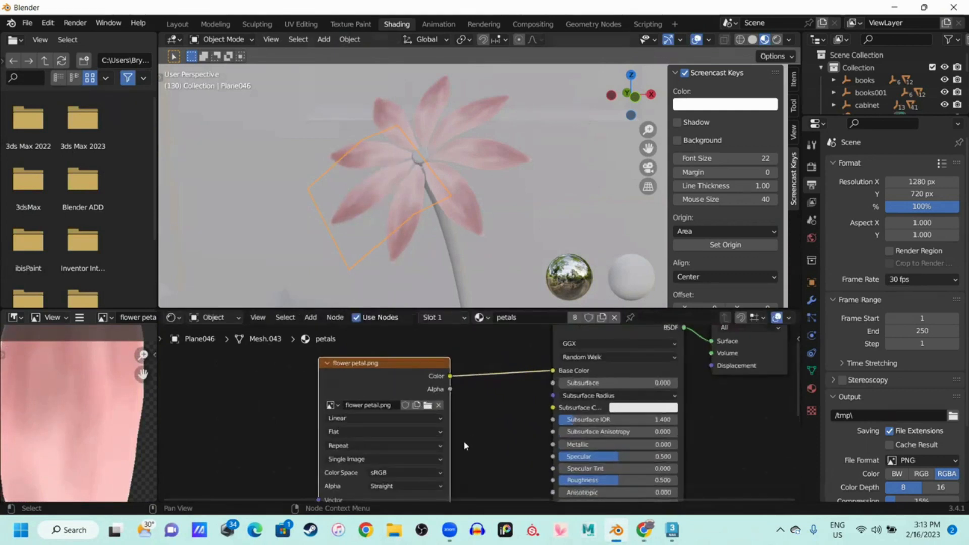
In the petals material's viewport display settings, choose Alpha Blend as the blend mode
{"action": "scroll", "coordinate": [465, 439], "scroll_direction": "up", "scroll_amount": 1}
{"action": "left_click", "coordinate": [810, 389]}
{"action": "scroll", "coordinate": [889, 321], "scroll_direction": "down", "scroll_amount": 15}
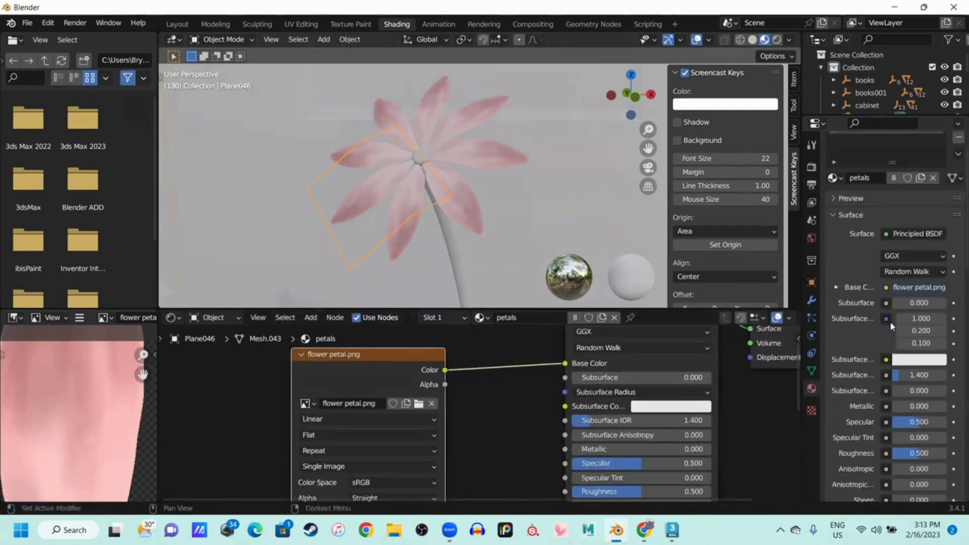
{"action": "scroll", "coordinate": [871, 338], "scroll_direction": "down", "scroll_amount": 8}
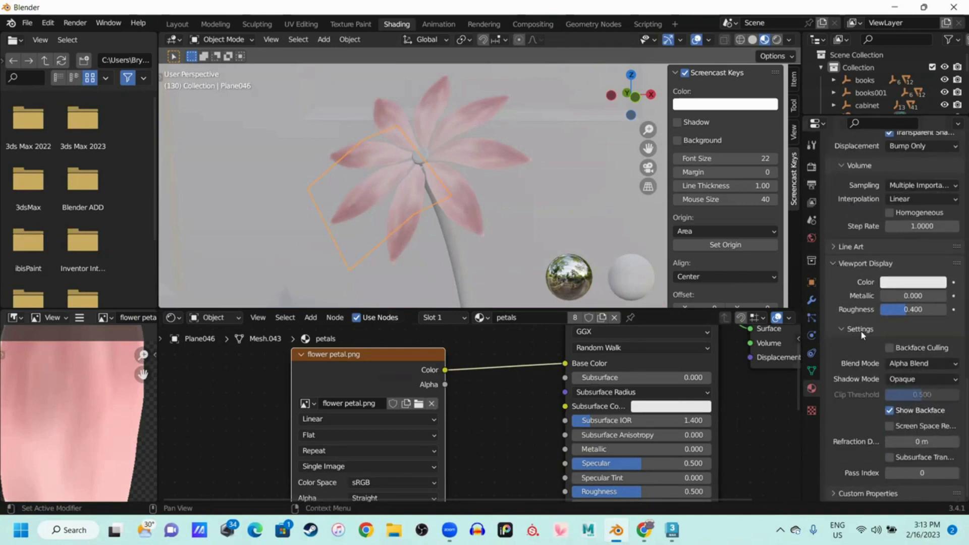
{"action": "left_click", "coordinate": [924, 364]}
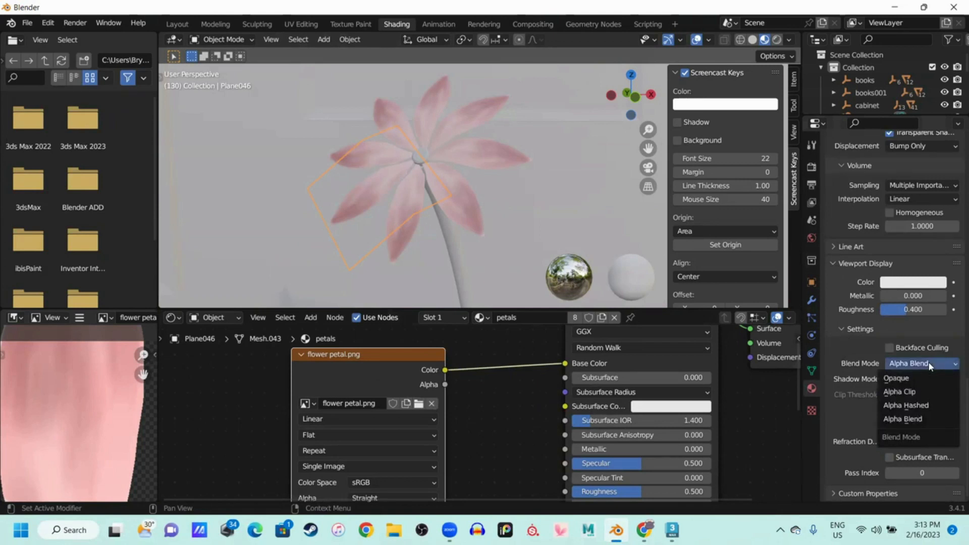
{"action": "left_click", "coordinate": [922, 421]}
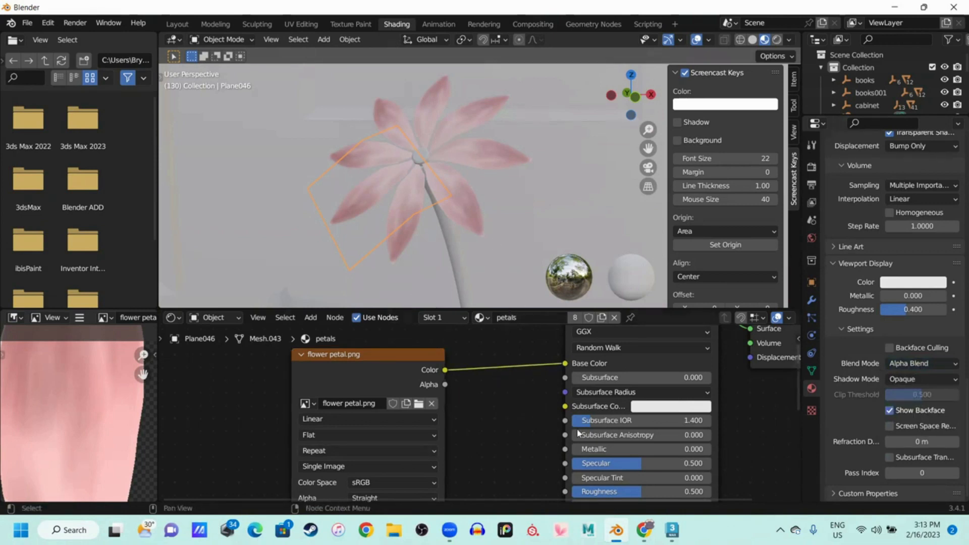
Disconnect the flower petal.png texture from the Base Color and set the Base Color to a saturated blue
{"action": "middle_click_drag", "start_coordinate": [519, 404], "coordinate": [502, 426]}
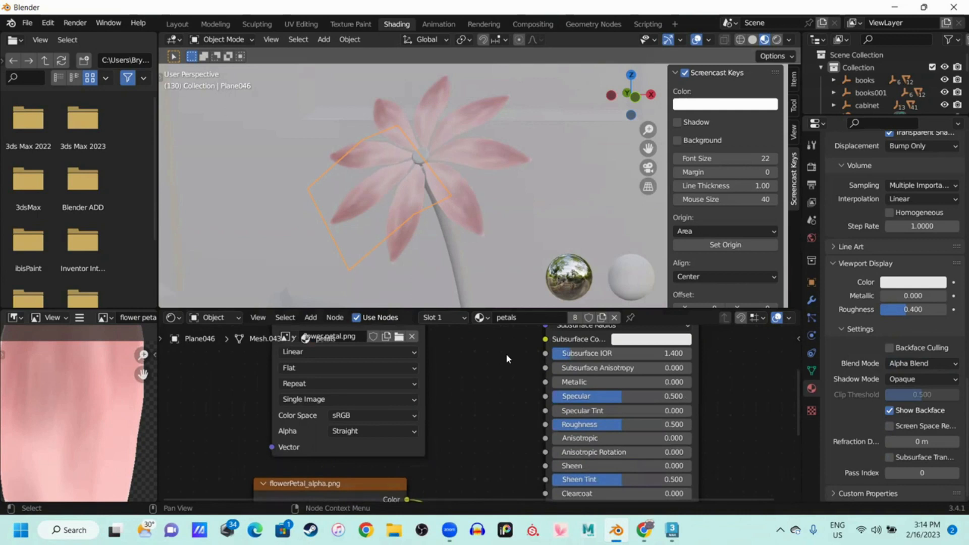
{"action": "middle_click_drag", "start_coordinate": [507, 359], "coordinate": [434, 402]}
{"action": "scroll", "coordinate": [424, 422], "scroll_direction": "down", "scroll_amount": 1}
{"action": "left_click_drag", "start_coordinate": [460, 350], "coordinate": [391, 353]}
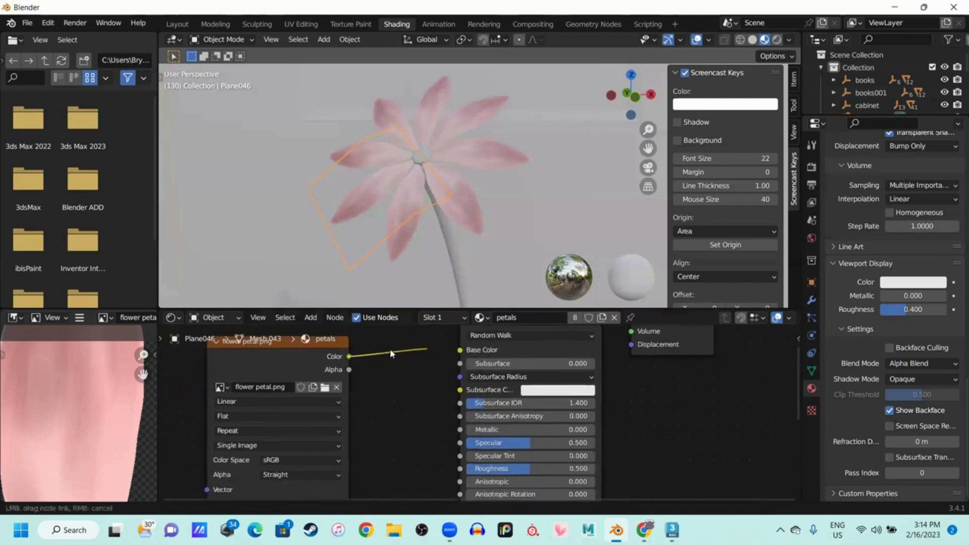
{"action": "left_click_drag", "start_coordinate": [482, 355], "coordinate": [525, 354]}
{"action": "left_click", "coordinate": [524, 352]}
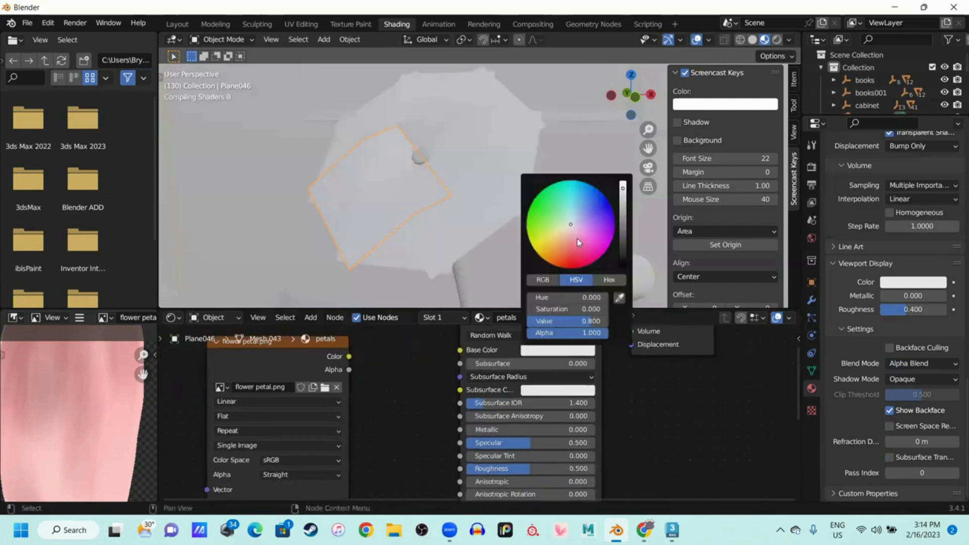
{"action": "left_click", "coordinate": [598, 194]}
Set the petals material's Metallic value to 1.000
{"action": "middle_click_drag", "start_coordinate": [673, 429], "coordinate": [640, 417]}
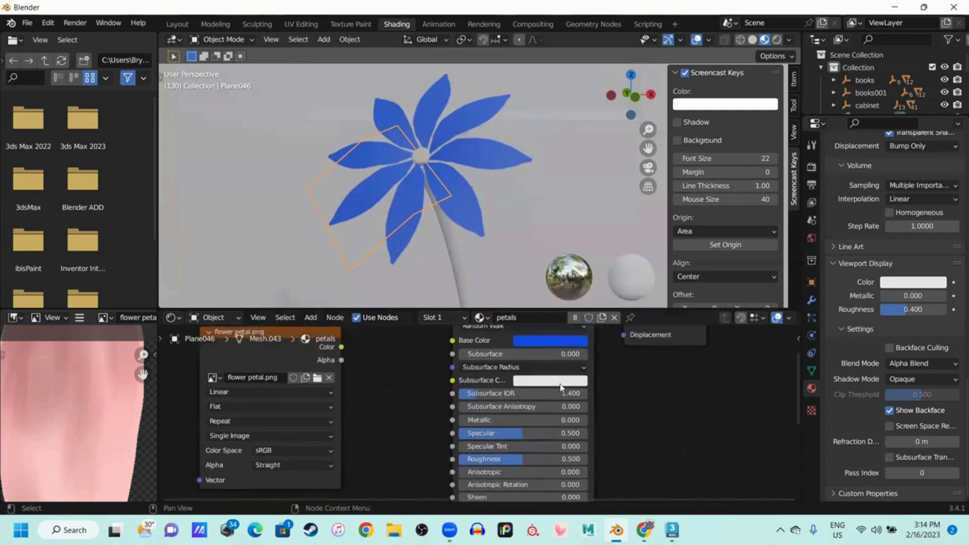
{"action": "middle_click_drag", "start_coordinate": [596, 363], "coordinate": [606, 317]}
{"action": "left_click_drag", "start_coordinate": [487, 370], "coordinate": [596, 369]}
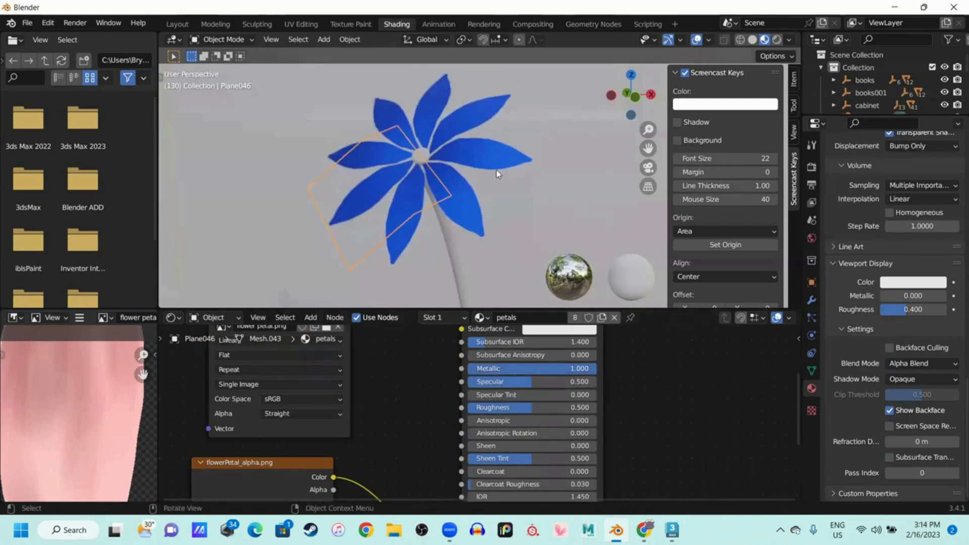
Examine the blue metallic petals up close from another angle in rendered shading
{"action": "scroll", "coordinate": [429, 179], "scroll_direction": "up", "scroll_amount": 2}
{"action": "scroll", "coordinate": [434, 182], "scroll_direction": "up", "scroll_amount": 3}
{"action": "key", "text": "z"}
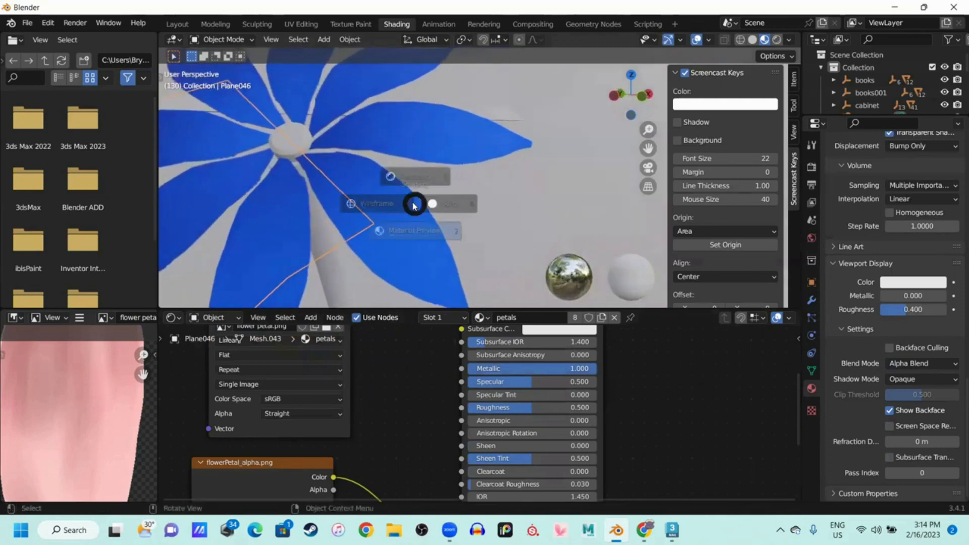
{"action": "mouse_move", "coordinate": [355, 234]}
{"action": "middle_mouse_down"}
{"action": "mouse_move", "coordinate": [525, 197]}
{"action": "mouse_move", "coordinate": [513, 202]}
{"action": "mouse_move", "coordinate": [552, 216]}
{"action": "middle_mouse_up"}
{"action": "middle_click_drag", "start_coordinate": [455, 231], "coordinate": [472, 222]}
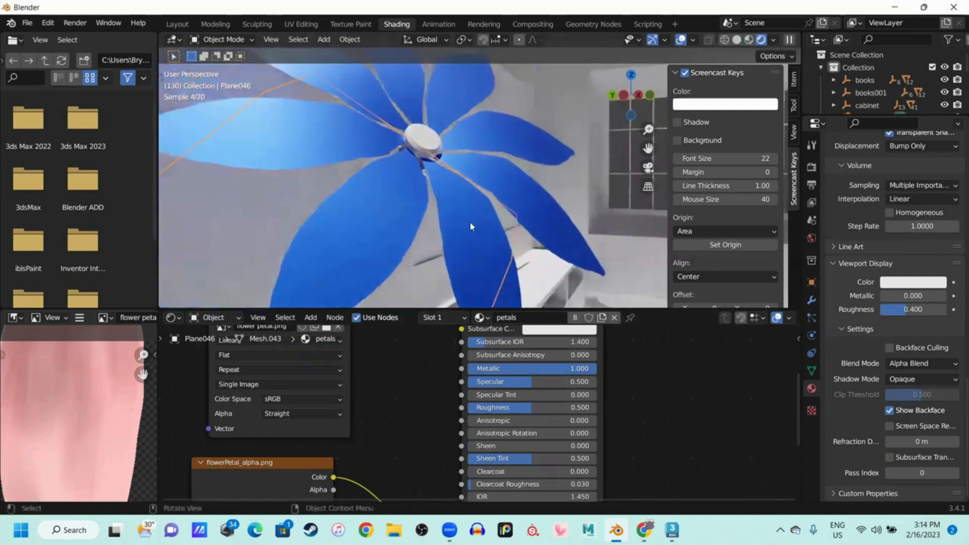
Compare the rendered petals with Metallic at 0.000 and back at 1.000
{"action": "middle_click_drag", "start_coordinate": [623, 398], "coordinate": [619, 418]}
{"action": "left_click_drag", "start_coordinate": [585, 389], "coordinate": [459, 389]}
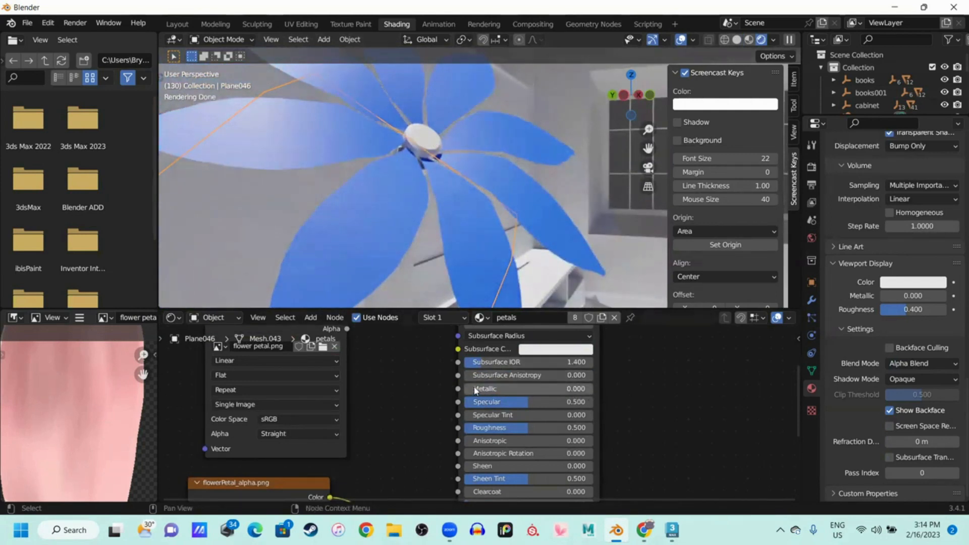
{"action": "left_click_drag", "start_coordinate": [477, 390], "coordinate": [596, 391]}
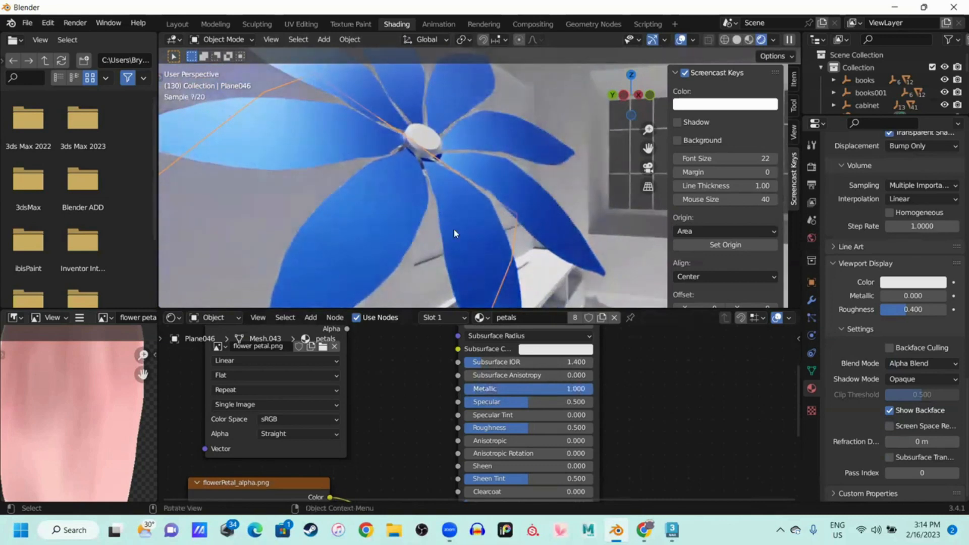
{"action": "middle_click_drag", "start_coordinate": [467, 214], "coordinate": [538, 274]}
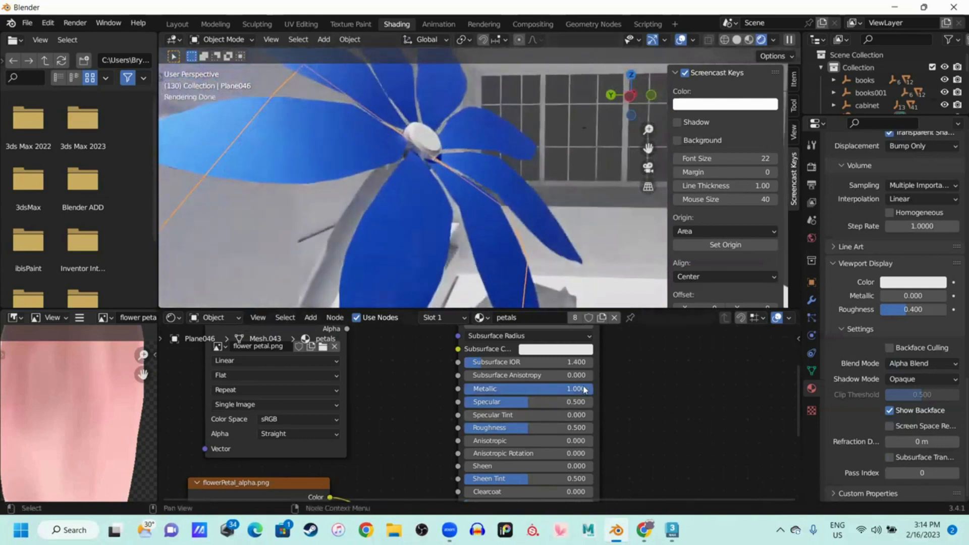
Try the petals material's Roughness at 0.000 and at 1.000, comparing the rendered petals from different angles
{"action": "middle_click_drag", "start_coordinate": [623, 412], "coordinate": [634, 406]}
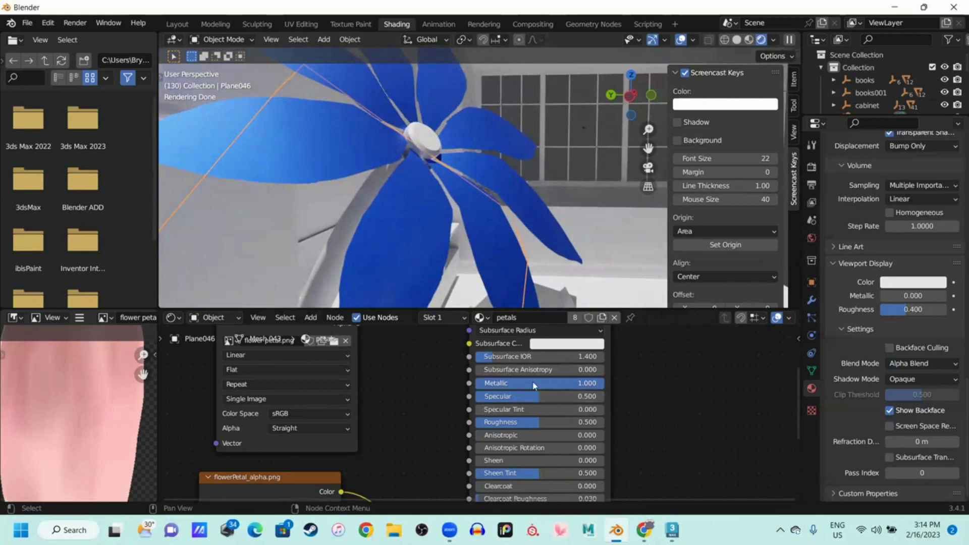
{"action": "mouse_move", "coordinate": [650, 387]}
{"action": "middle_mouse_down"}
{"action": "mouse_move", "coordinate": [678, 352]}
{"action": "mouse_move", "coordinate": [670, 374]}
{"action": "middle_mouse_up"}
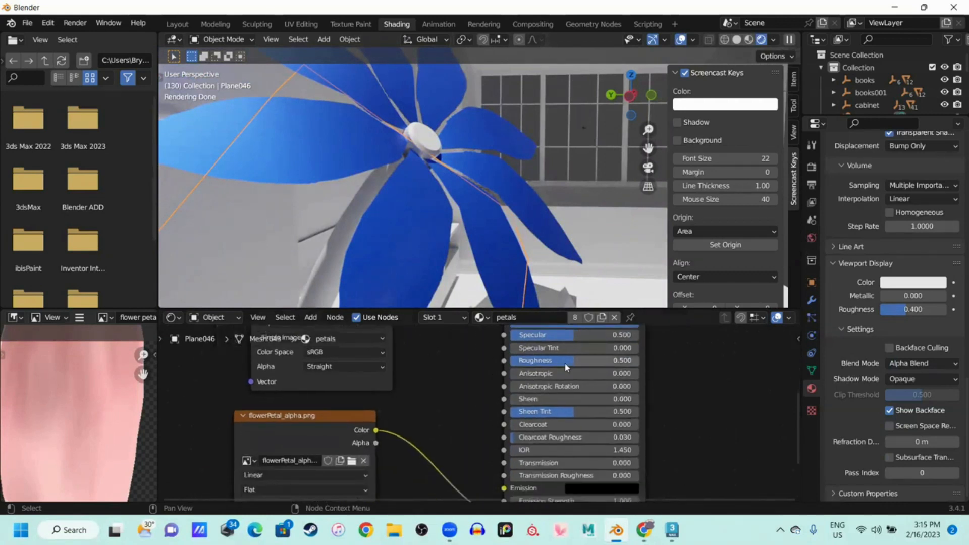
{"action": "left_click_drag", "start_coordinate": [565, 363], "coordinate": [513, 363]}
{"action": "middle_click_drag", "start_coordinate": [444, 214], "coordinate": [549, 294]}
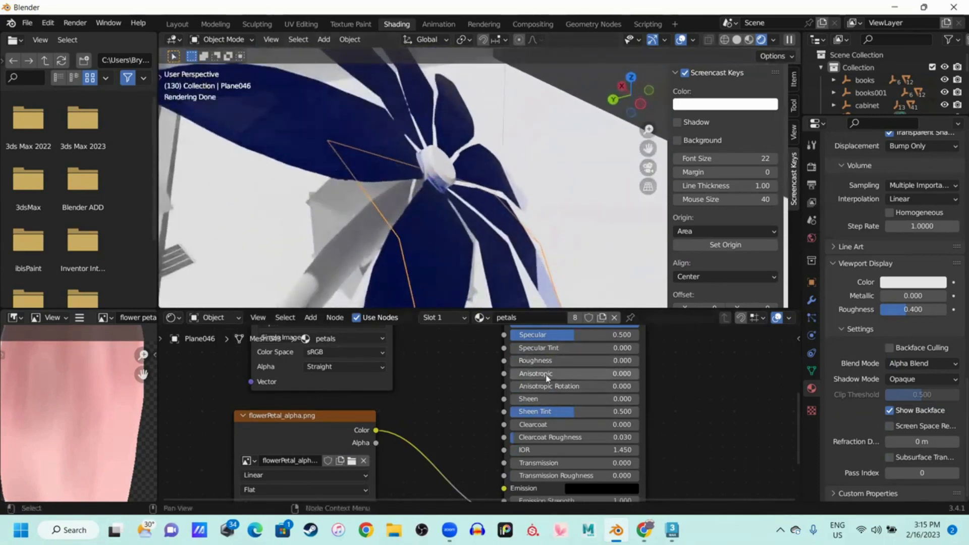
{"action": "left_click_drag", "start_coordinate": [530, 360], "coordinate": [639, 361]}
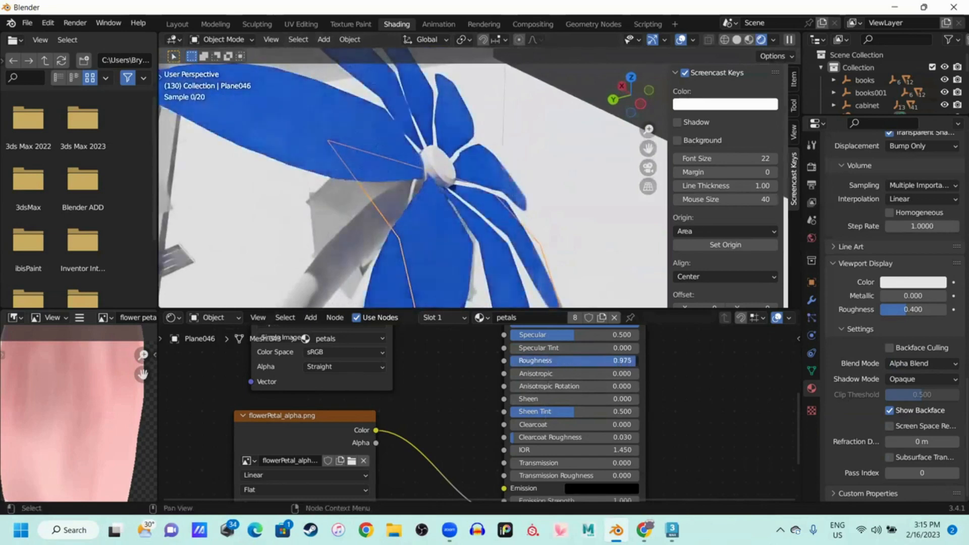
{"action": "middle_click_drag", "start_coordinate": [497, 237], "coordinate": [570, 223]}
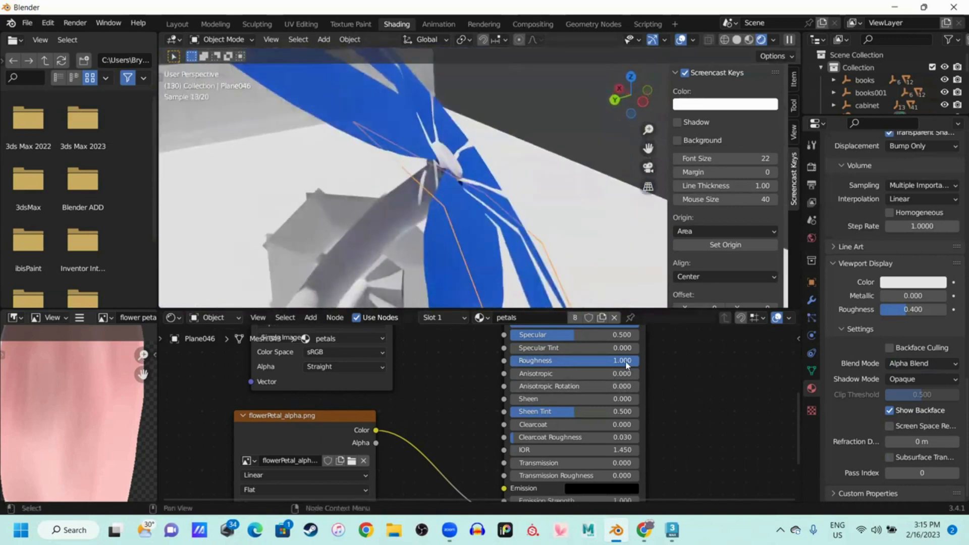
Set the petals material's Roughness to 0.5
{"action": "left_click_drag", "start_coordinate": [568, 360], "coordinate": [508, 361]}
{"action": "left_click", "coordinate": [567, 361]}
{"action": "type", "text": "0."}
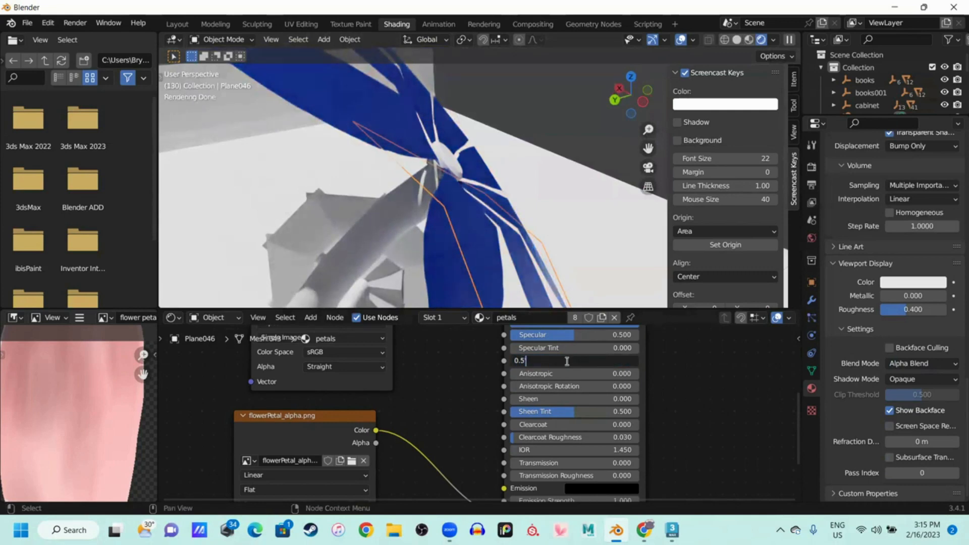
{"action": "type", "text": "5"}
{"action": "key", "text": "Return"}
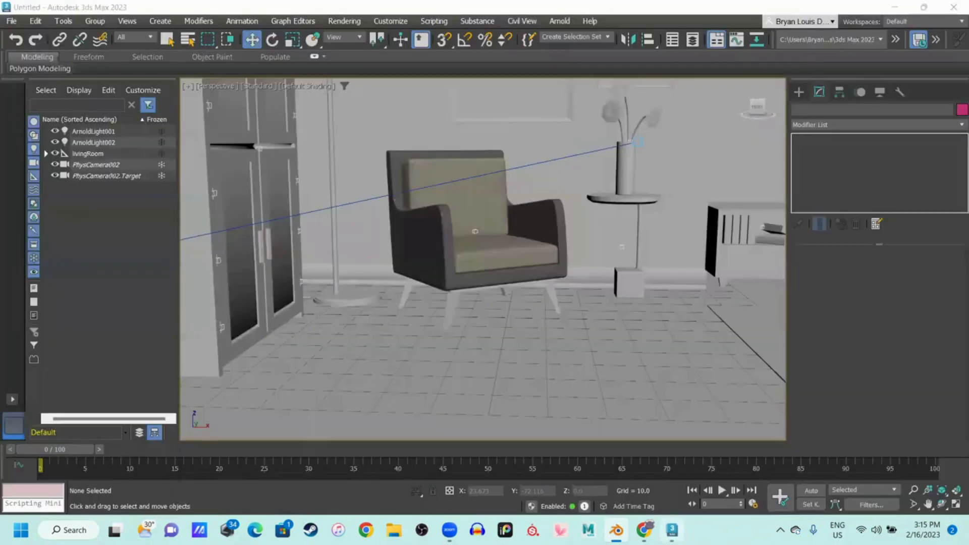
Switch to 3ds Max, open the Slate Material Editor and examine the chairbody physical material's basic parameters and special maps
{"action": "middle_click_drag", "start_coordinate": [608, 205], "coordinate": [484, 312]}
{"action": "key", "text": "m"}
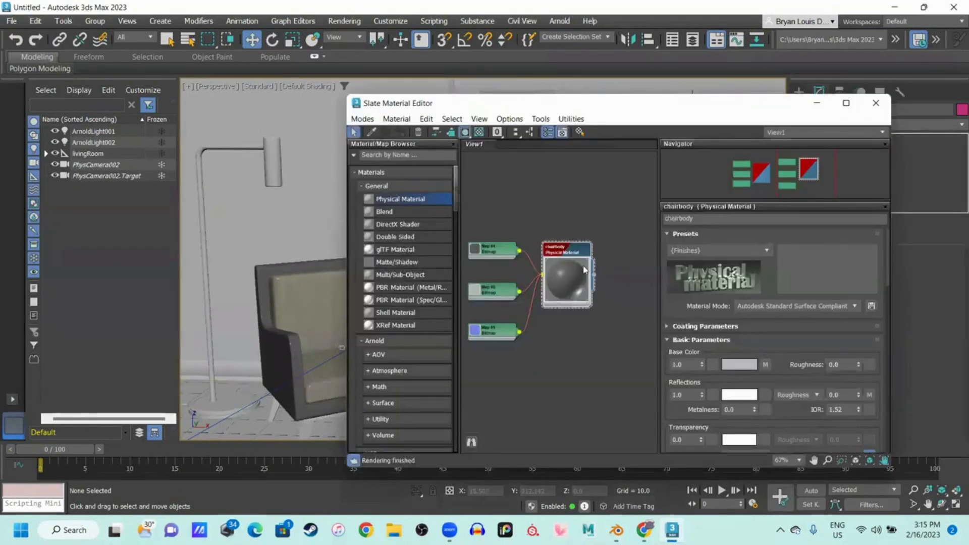
{"action": "scroll", "coordinate": [709, 254], "scroll_direction": "down", "scroll_amount": 3}
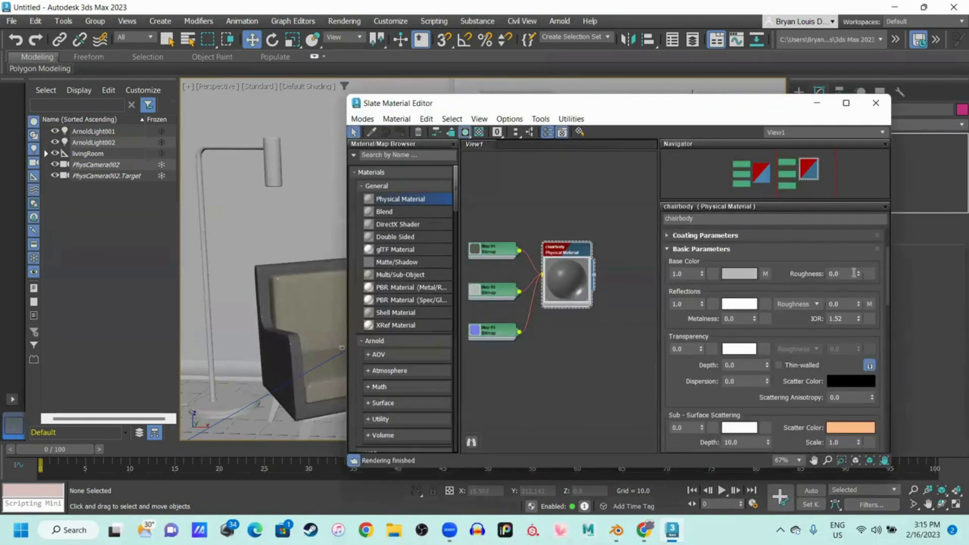
{"action": "scroll", "coordinate": [798, 373], "scroll_direction": "down", "scroll_amount": 2}
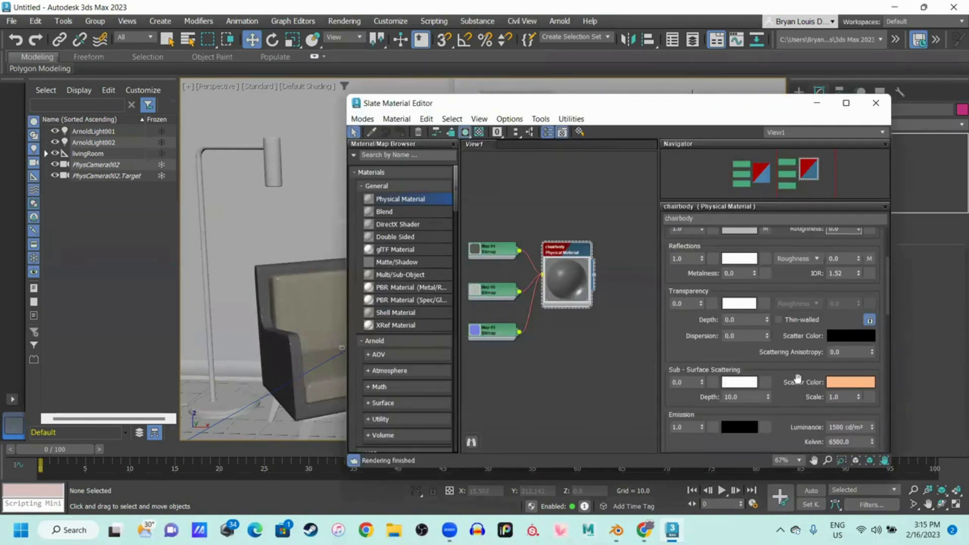
{"action": "scroll", "coordinate": [795, 376], "scroll_direction": "down", "scroll_amount": 4}
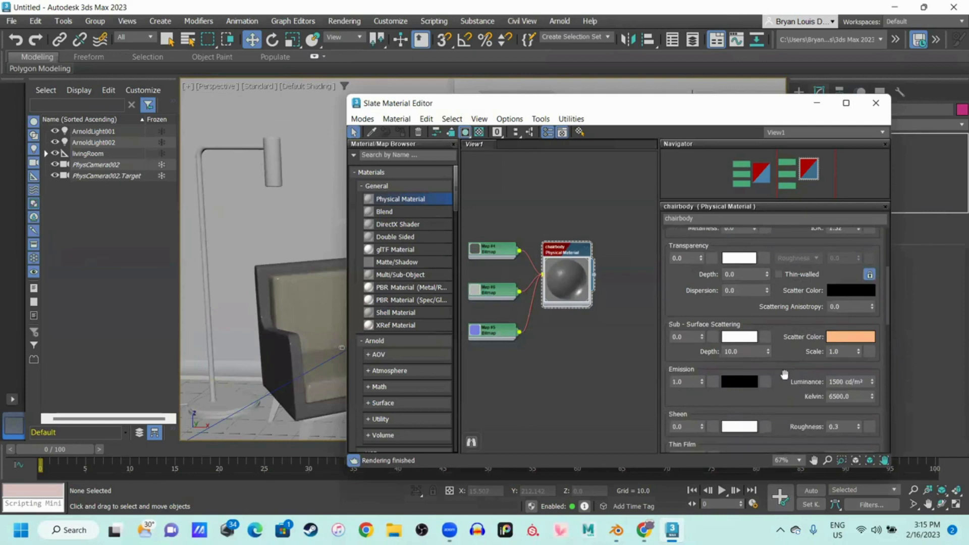
{"action": "scroll", "coordinate": [783, 394], "scroll_direction": "down", "scroll_amount": 5}
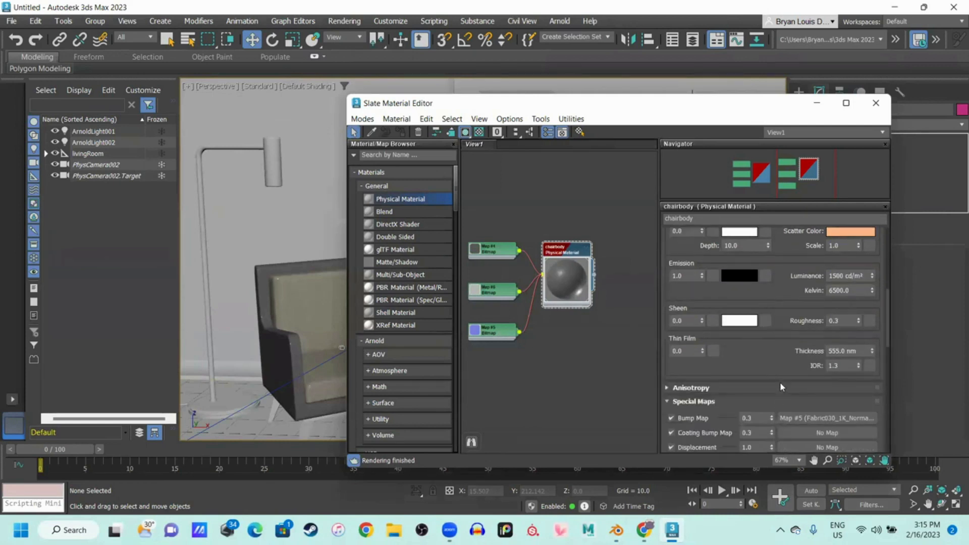
{"action": "scroll", "coordinate": [784, 375], "scroll_direction": "up", "scroll_amount": 14}
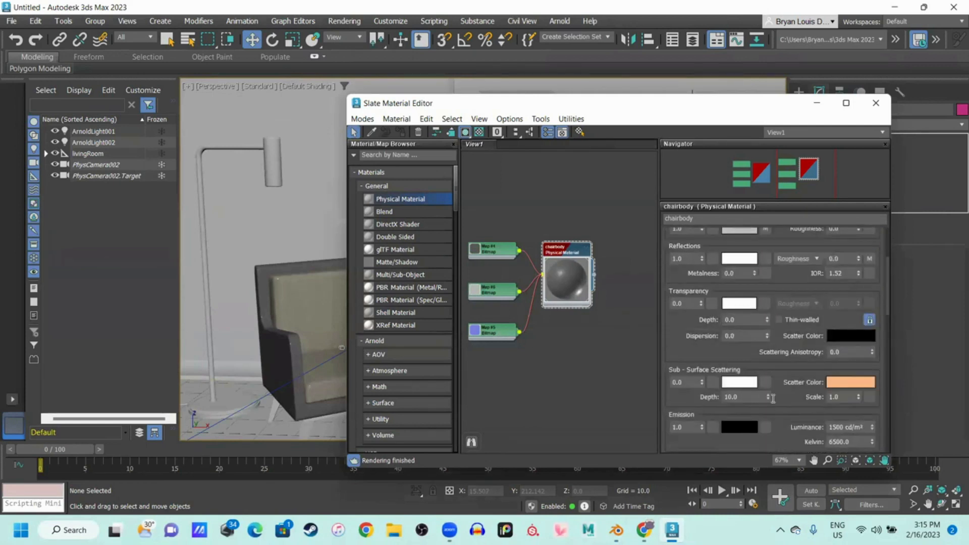
{"action": "scroll", "coordinate": [746, 348], "scroll_direction": "up", "scroll_amount": 1}
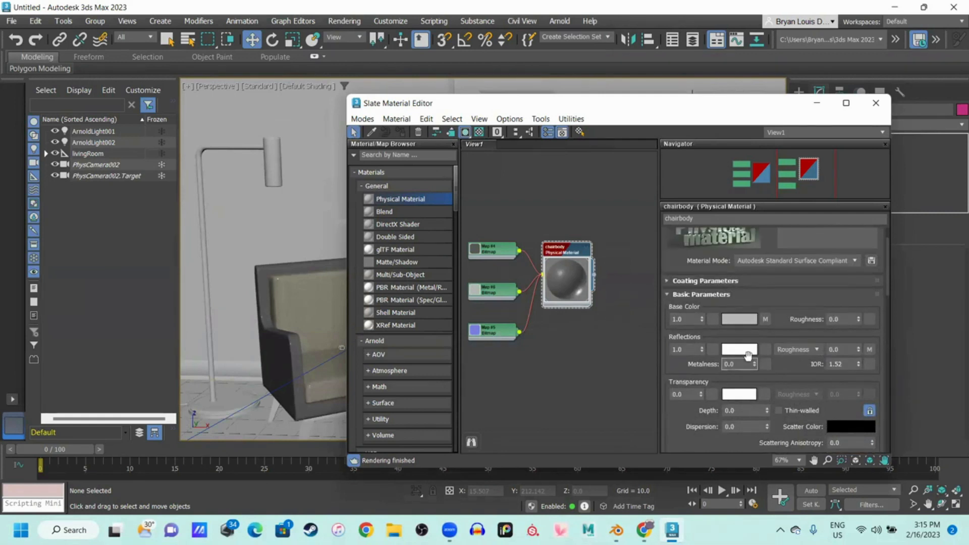